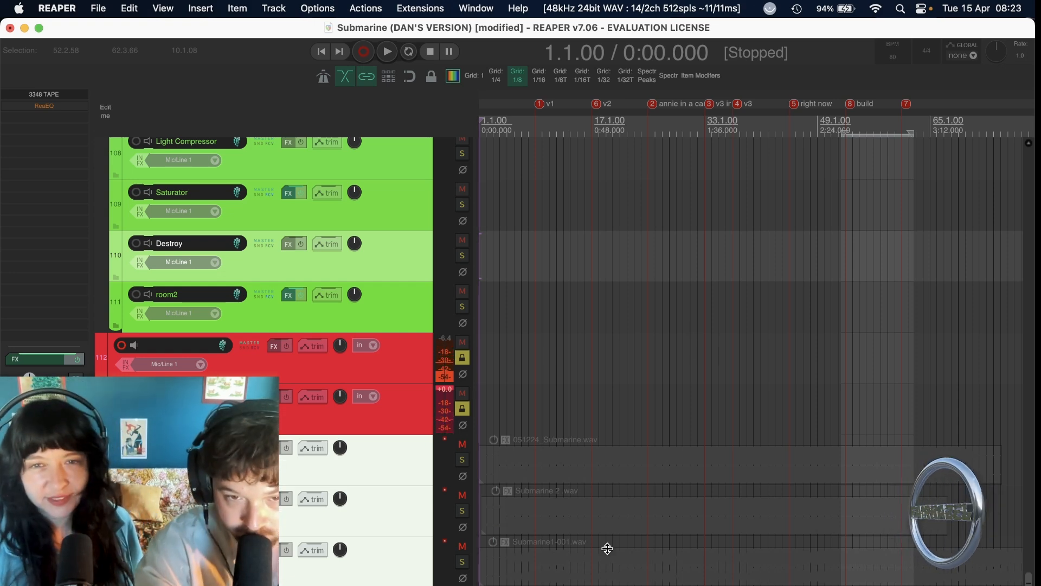
Audition the Submarine1-001.wav track soloed from the start of its audio, then mute it again.
{"action": "left_click", "coordinate": [461, 546]}
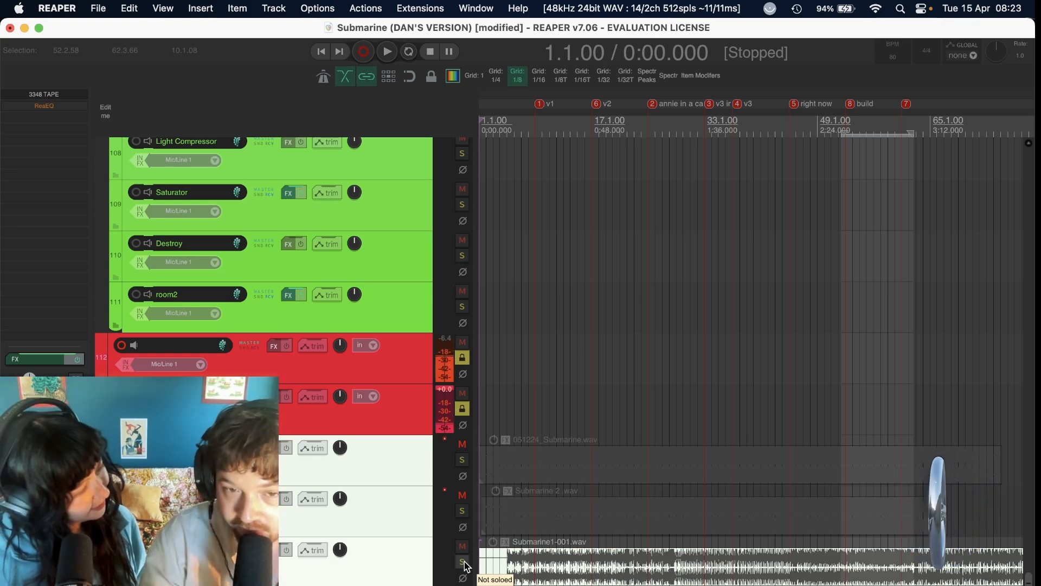
{"action": "left_click", "coordinate": [506, 566]}
{"action": "key", "text": "space"}
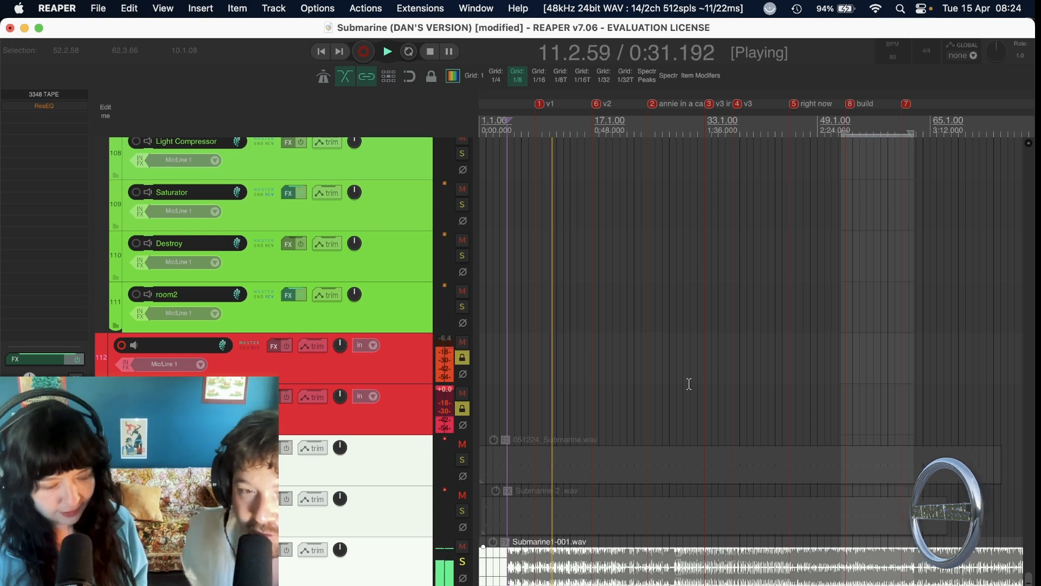
{"action": "key", "text": "space"}
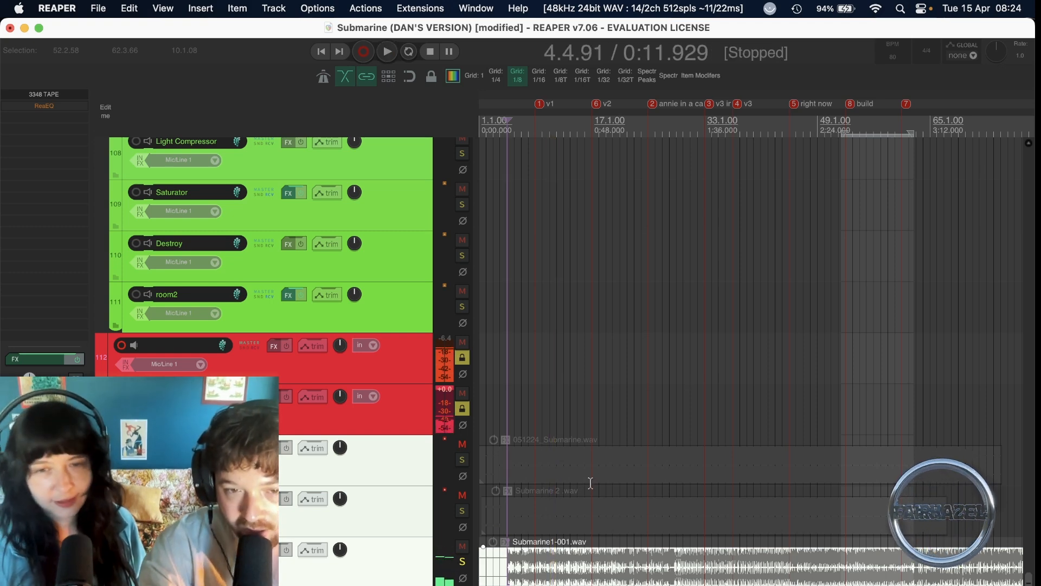
{"action": "left_click", "coordinate": [463, 561]}
{"action": "left_click", "coordinate": [461, 549]}
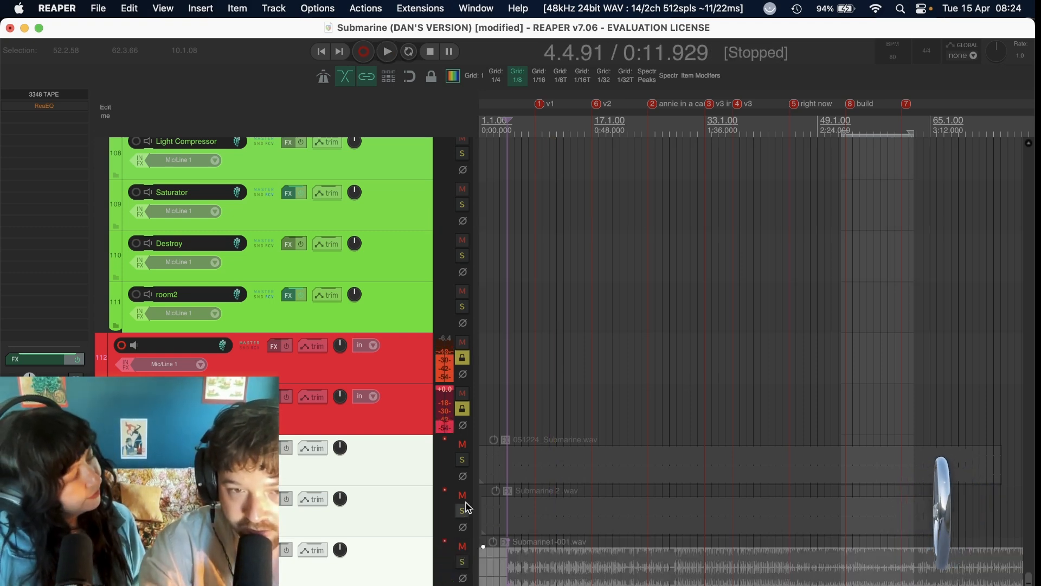
Audition the Submarine 2 .wav track from about 0:12, then stop playback and mute it again.
{"action": "left_click", "coordinate": [463, 511]}
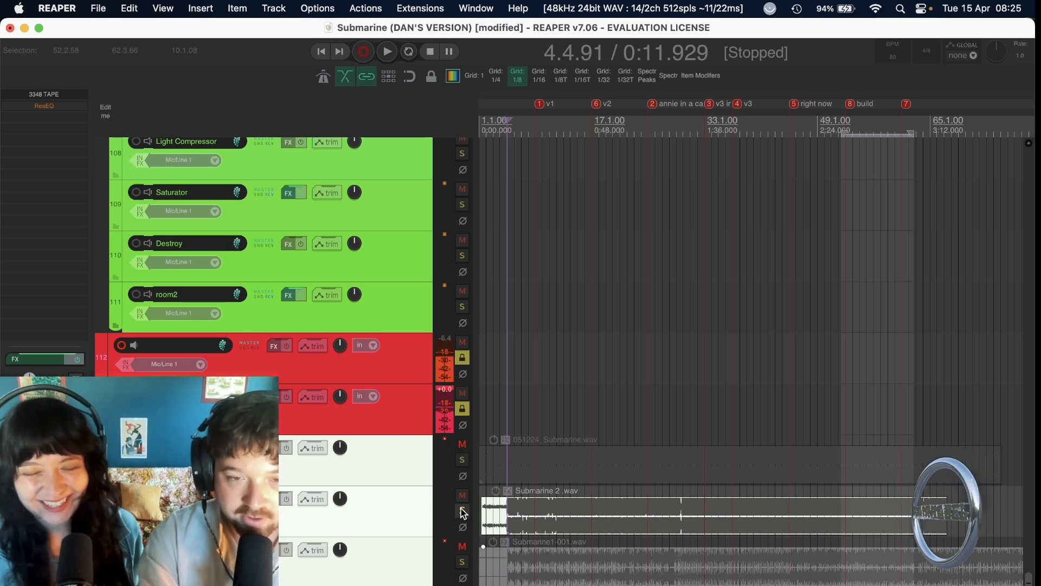
{"action": "key", "text": "space"}
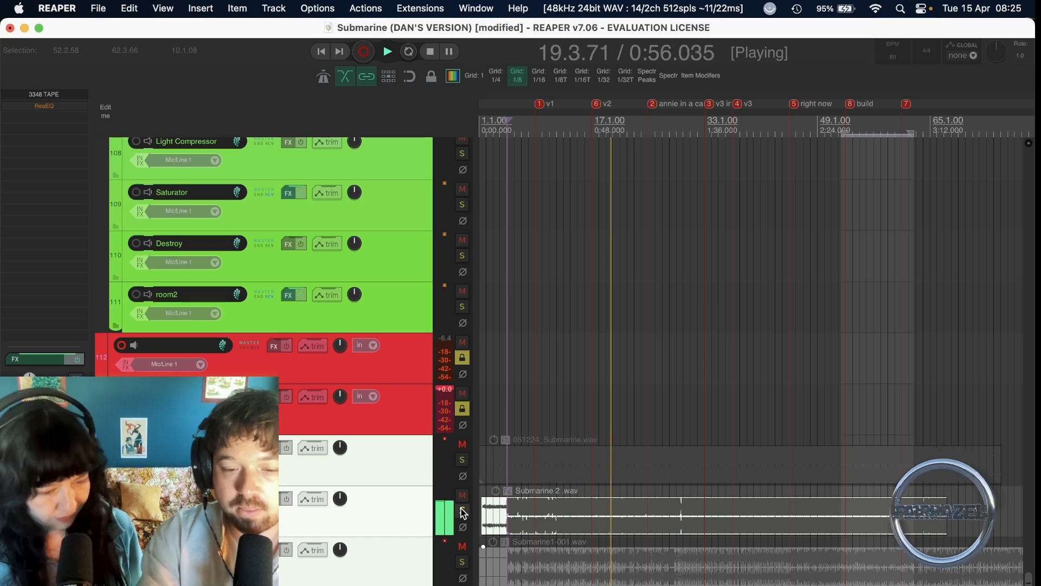
{"action": "key", "text": "space"}
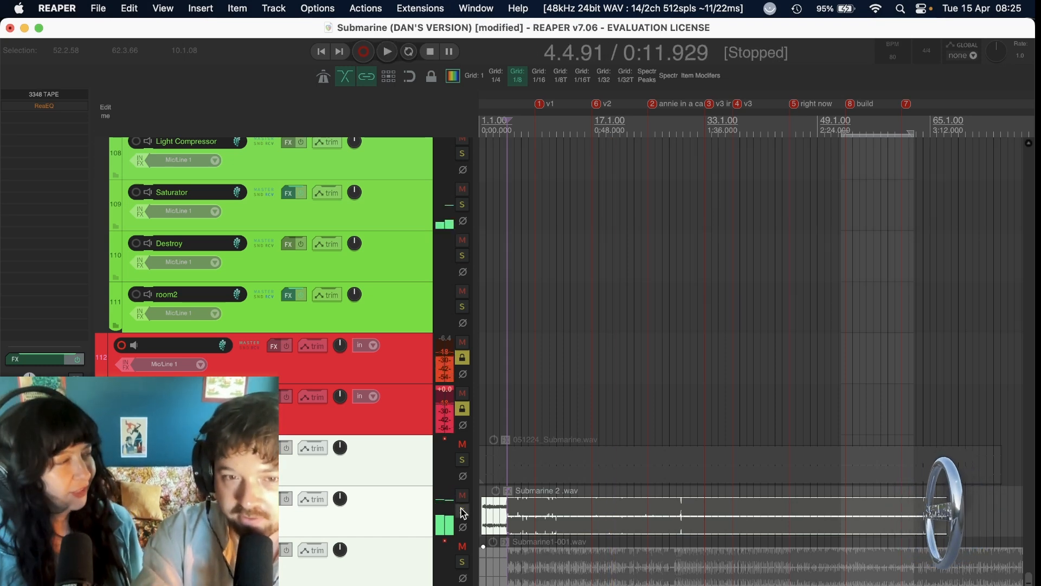
{"action": "left_click", "coordinate": [463, 495]}
Solo the unmuted 051224_Submarine.wav track and play it from where its intro audio begins.
{"action": "left_click", "coordinate": [462, 444]}
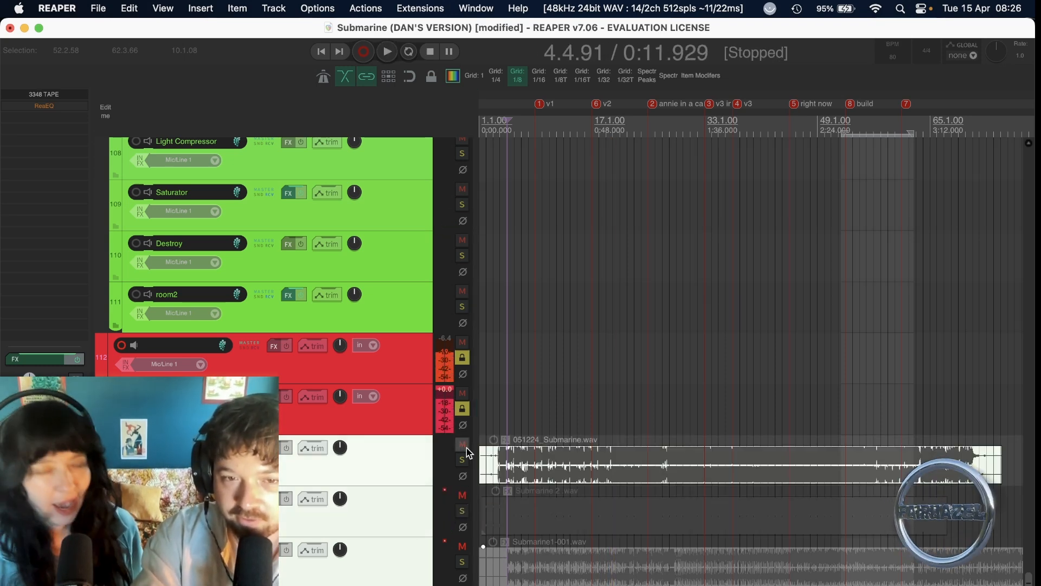
{"action": "left_click", "coordinate": [500, 465]}
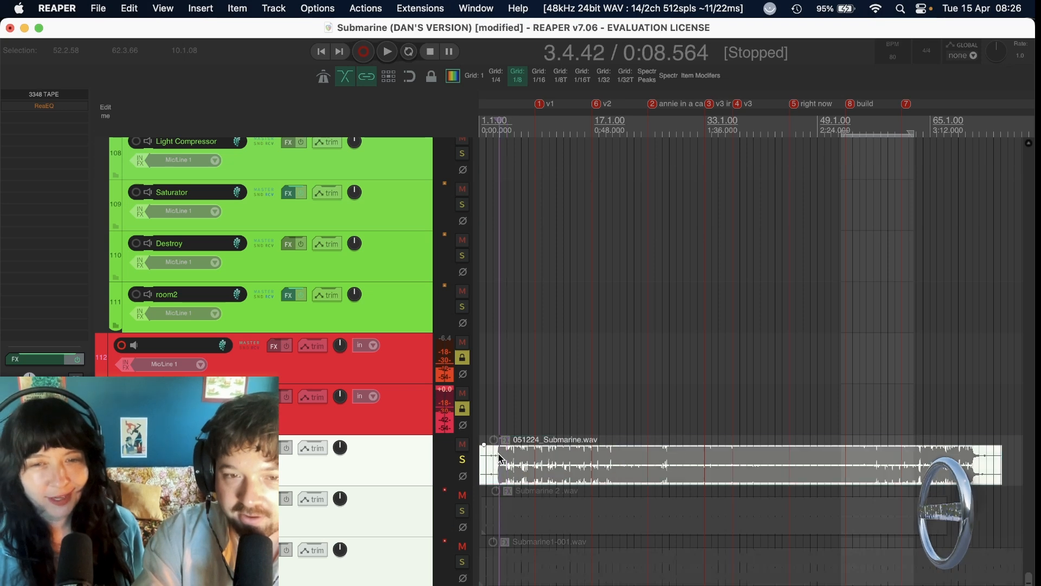
{"action": "scroll", "coordinate": [500, 465], "scroll_direction": "up", "scroll_amount": 2}
{"action": "scroll", "coordinate": [557, 469], "scroll_direction": "right", "scroll_amount": 1}
{"action": "scroll", "coordinate": [556, 471], "scroll_direction": "left", "scroll_amount": 1}
{"action": "left_click", "coordinate": [509, 458]}
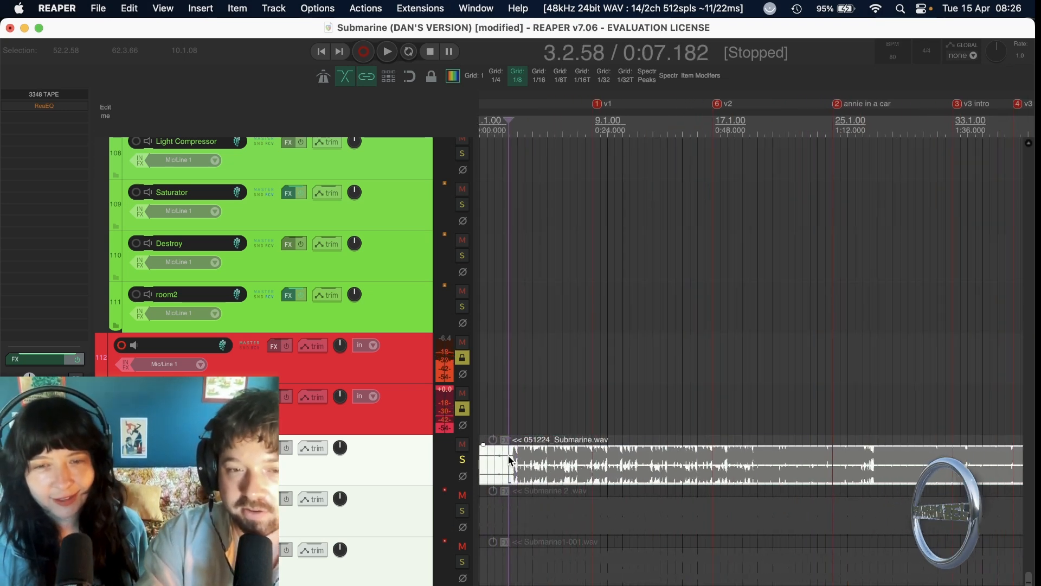
{"action": "left_click", "coordinate": [510, 457]}
{"action": "key", "text": "space"}
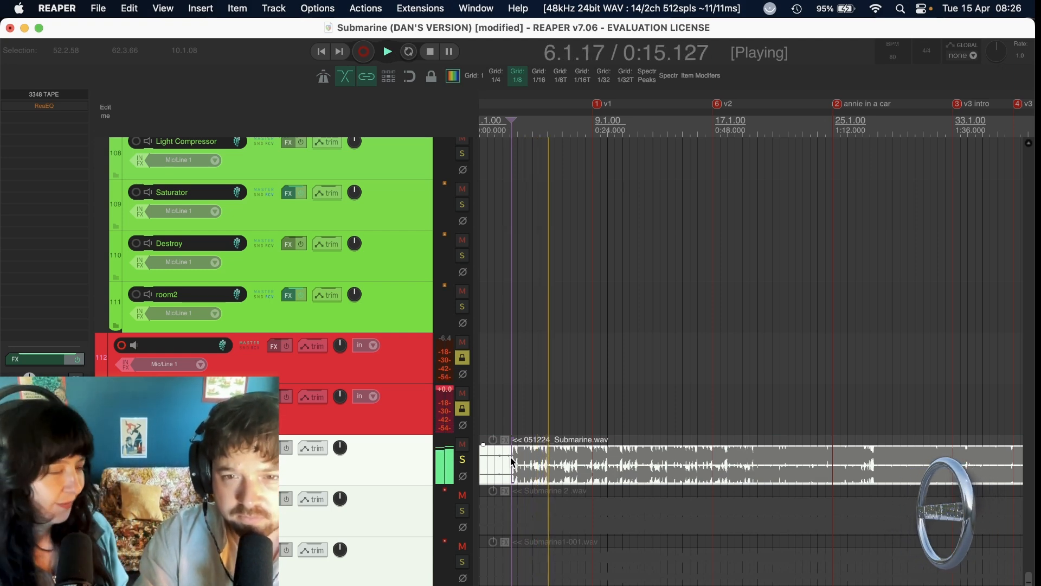
Play 051224_Submarine.wav from about 0:53, just after the v2 marker, then stop and mute the track again.
{"action": "left_click", "coordinate": [737, 463]}
{"action": "key", "text": "space"}
{"action": "key", "text": "space"}
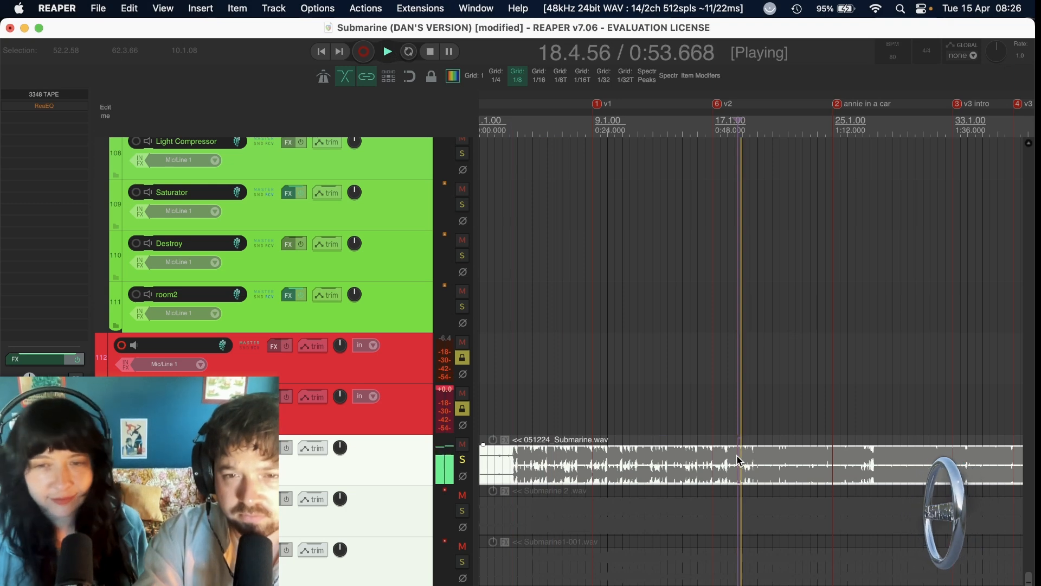
{"action": "scroll", "coordinate": [737, 455], "scroll_direction": "right", "scroll_amount": 2}
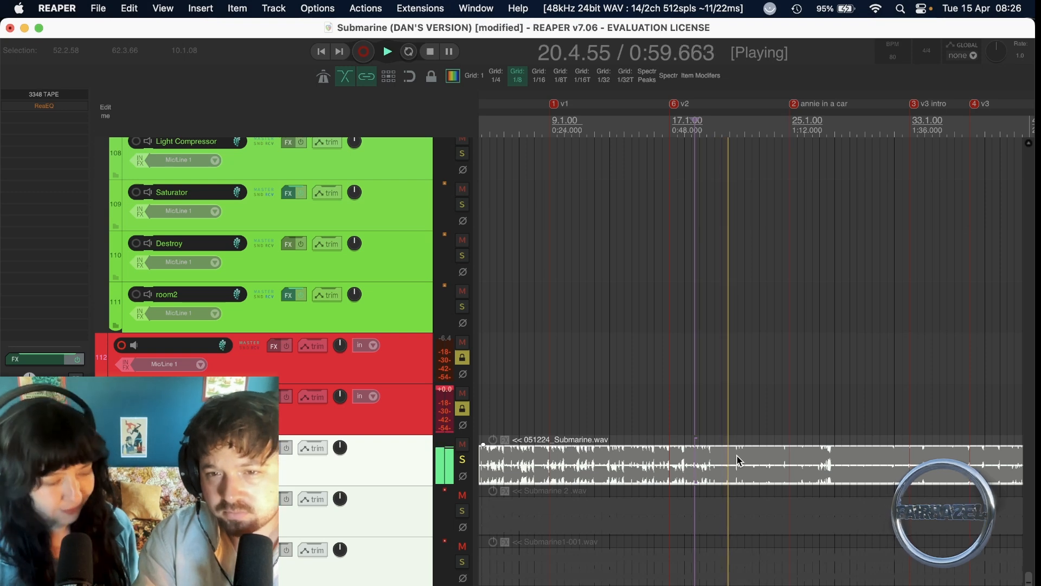
{"action": "key", "text": "space"}
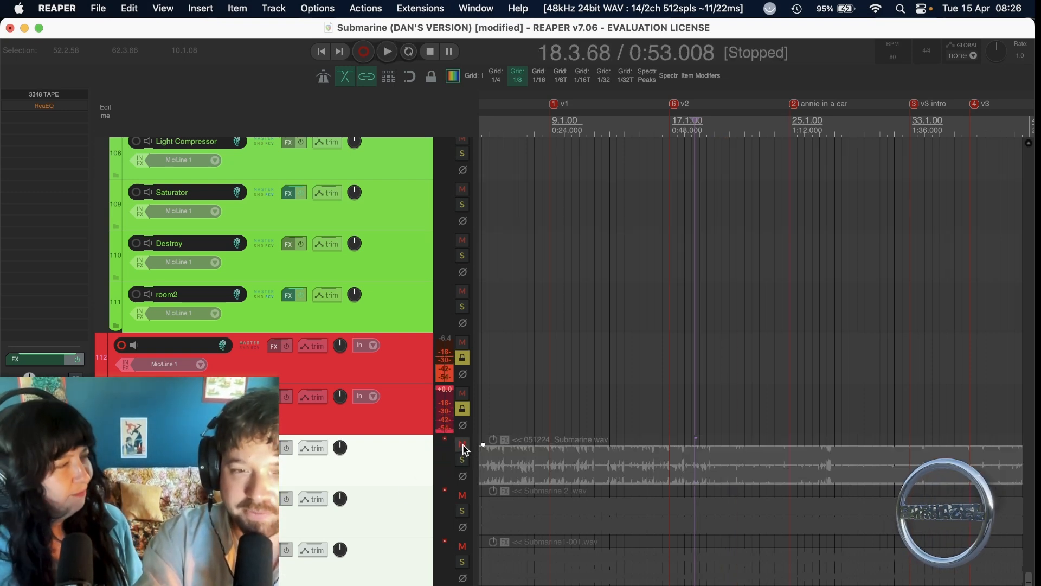
Play the full arrangement from the intro at about 0:09 through the closing section, then stop playback.
{"action": "scroll", "coordinate": [584, 399], "scroll_direction": "down", "scroll_amount": 6}
{"action": "scroll", "coordinate": [586, 402], "scroll_direction": "up", "scroll_amount": 5}
{"action": "scroll", "coordinate": [586, 403], "scroll_direction": "up", "scroll_amount": 5}
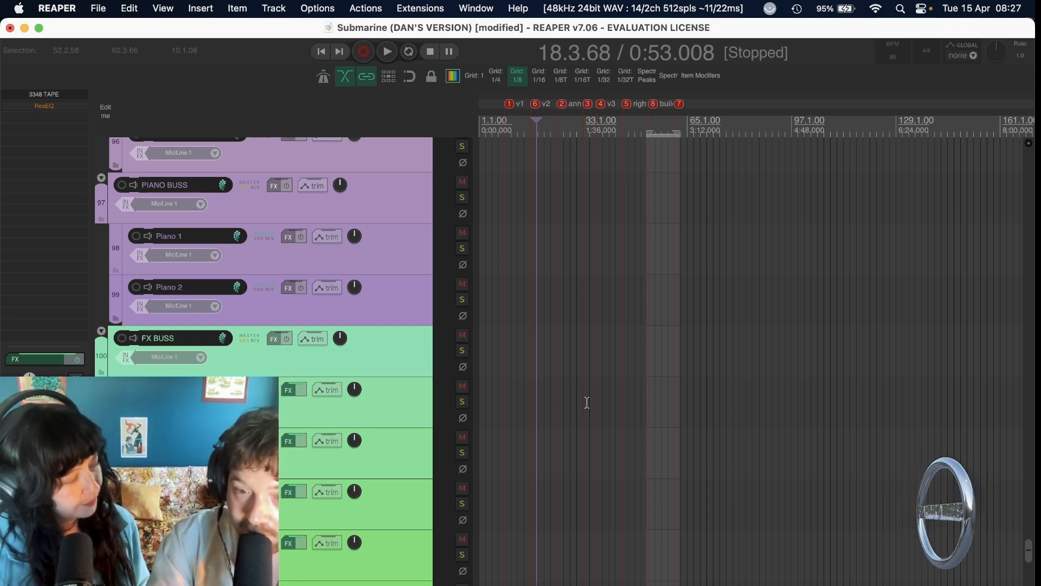
{"action": "key", "text": "Home"}
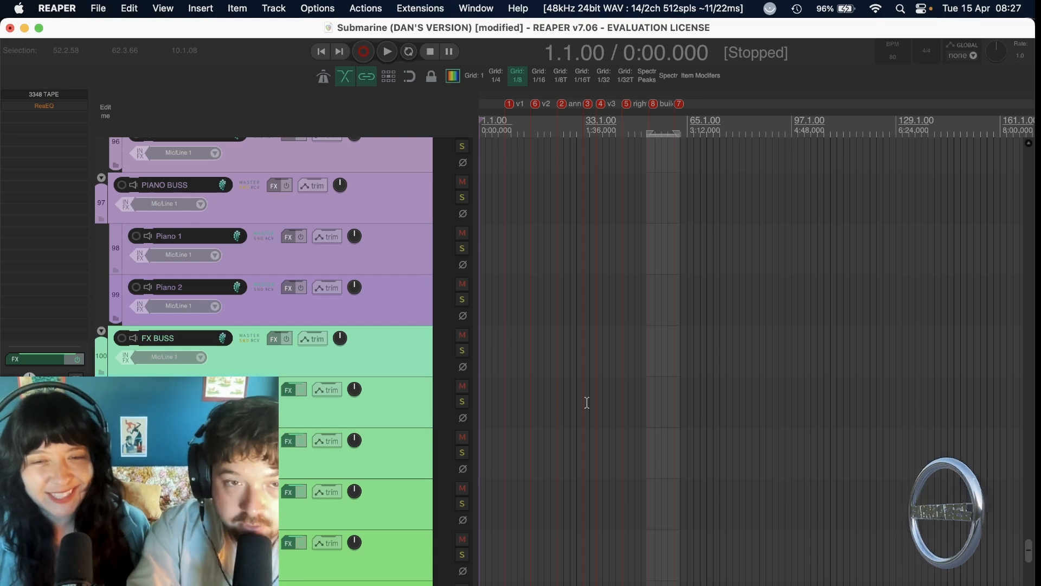
{"action": "scroll", "coordinate": [586, 402], "scroll_direction": "up", "scroll_amount": 20}
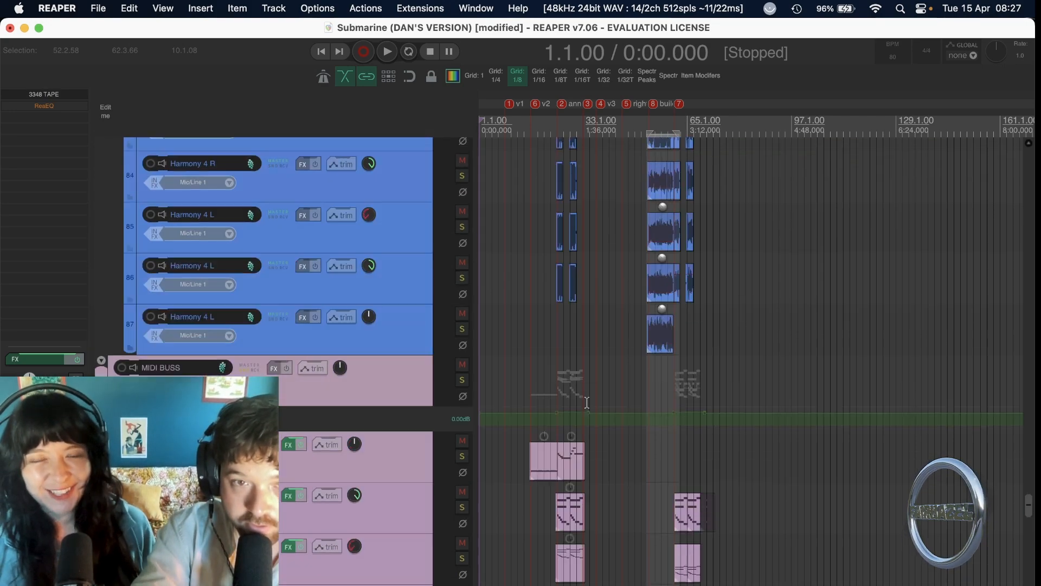
{"action": "key", "text": "space"}
{"action": "scroll", "coordinate": [551, 415], "scroll_direction": "up", "scroll_amount": 5}
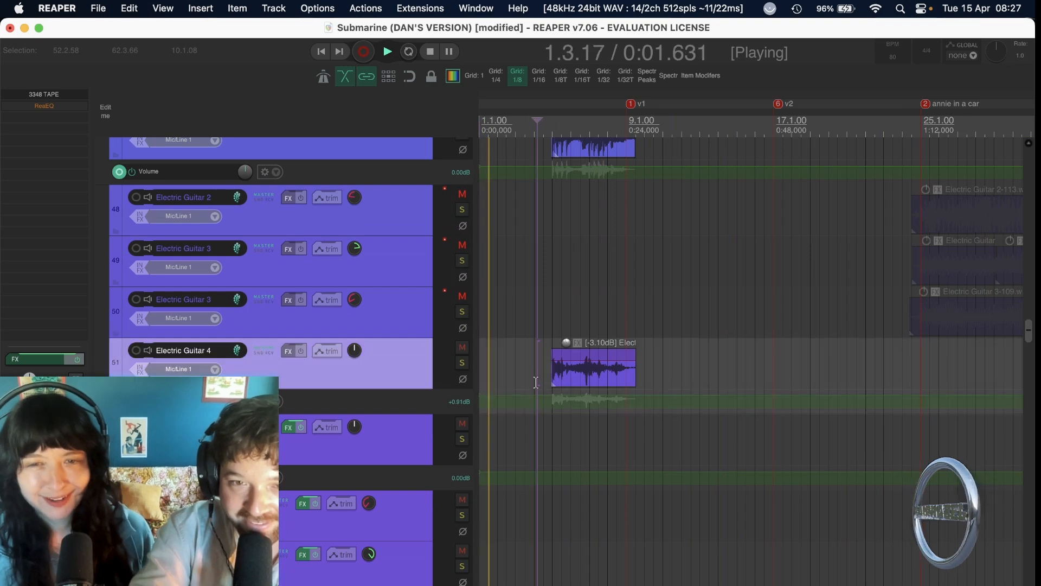
{"action": "left_click", "coordinate": [537, 383]}
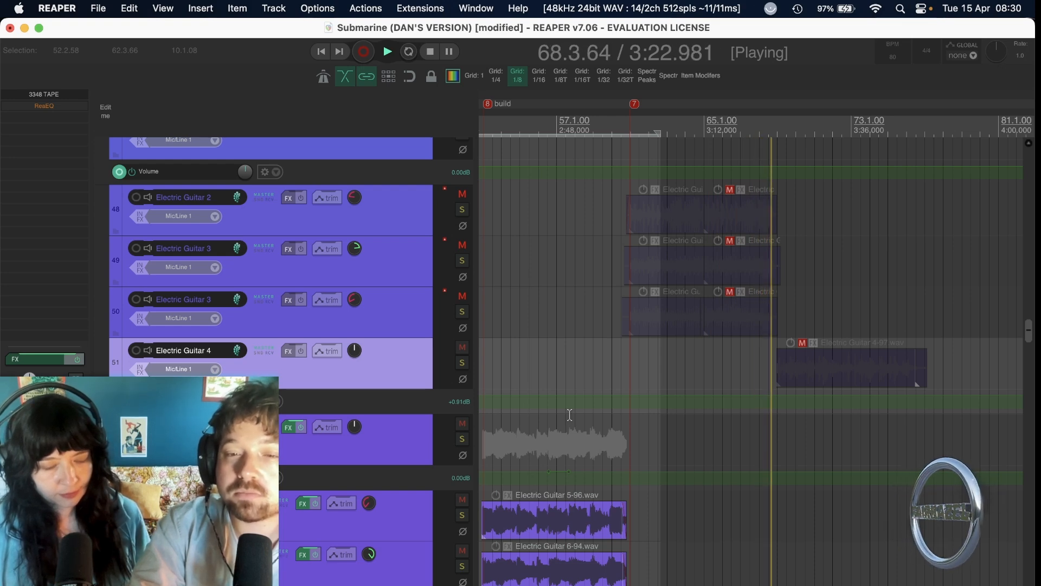
{"action": "key", "text": "space"}
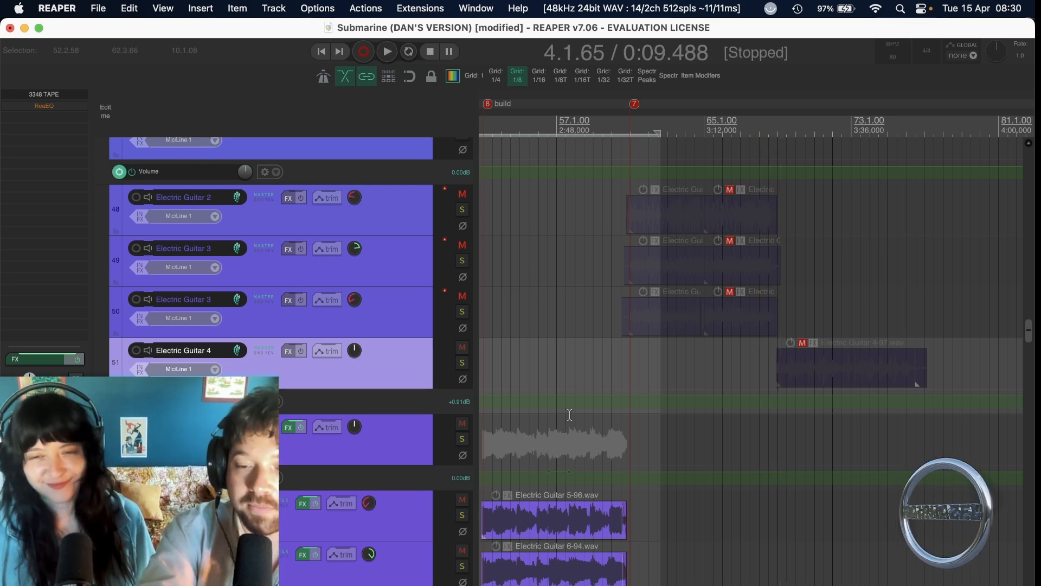
Return to the project start and clear the clip indicator on the ACOUSTIC GUITAR BUSS meter.
{"action": "key", "text": "Home"}
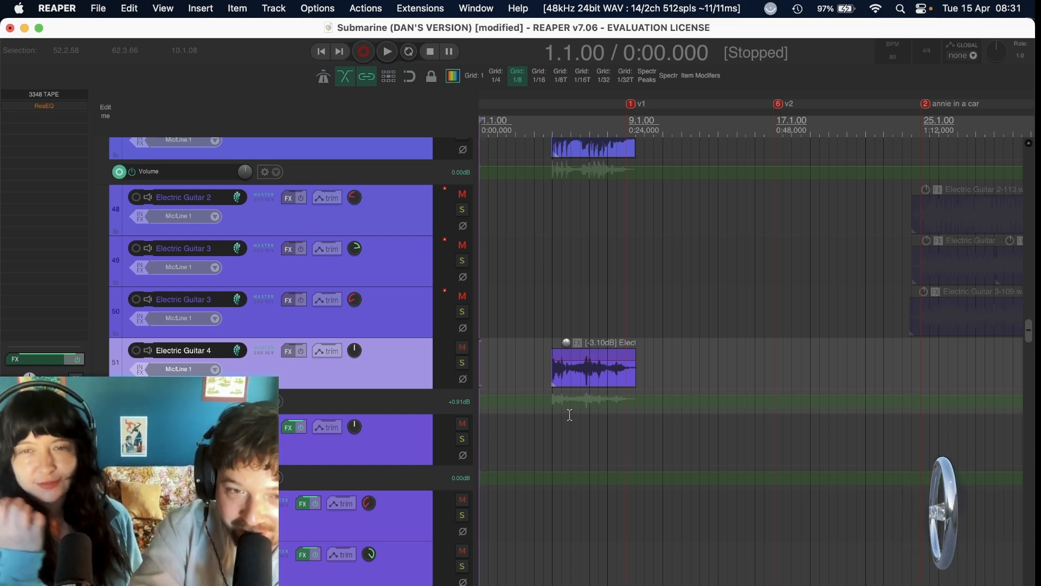
{"action": "scroll", "coordinate": [569, 415], "scroll_direction": "down", "scroll_amount": 10}
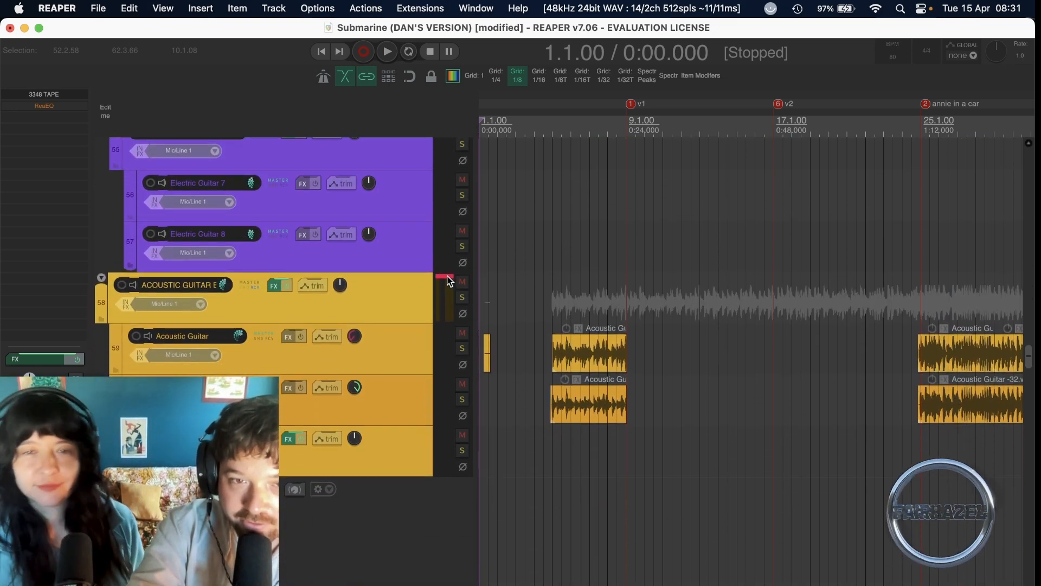
{"action": "left_click", "coordinate": [448, 280]}
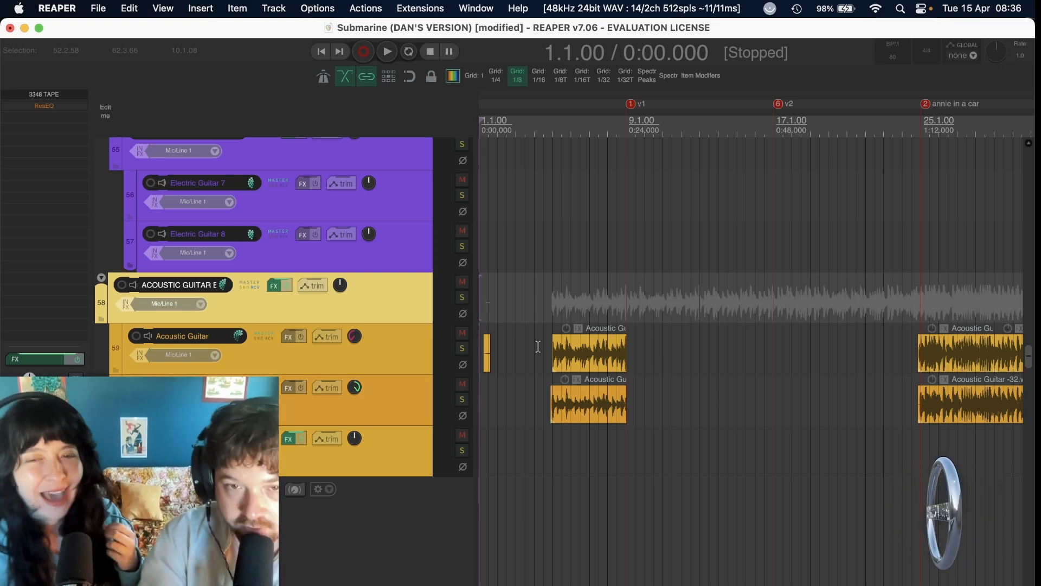
Play the intro from the first full acoustic guitar clips at about 0:12, then repeat it with the ACOUSTIC GUITAR BUSS soloed.
{"action": "left_click", "coordinate": [554, 302]}
{"action": "scroll", "coordinate": [553, 301], "scroll_direction": "up", "scroll_amount": 1}
{"action": "scroll", "coordinate": [553, 301], "scroll_direction": "up", "scroll_amount": 1}
{"action": "scroll", "coordinate": [551, 300], "scroll_direction": "right", "scroll_amount": 3}
{"action": "left_click", "coordinate": [598, 305]}
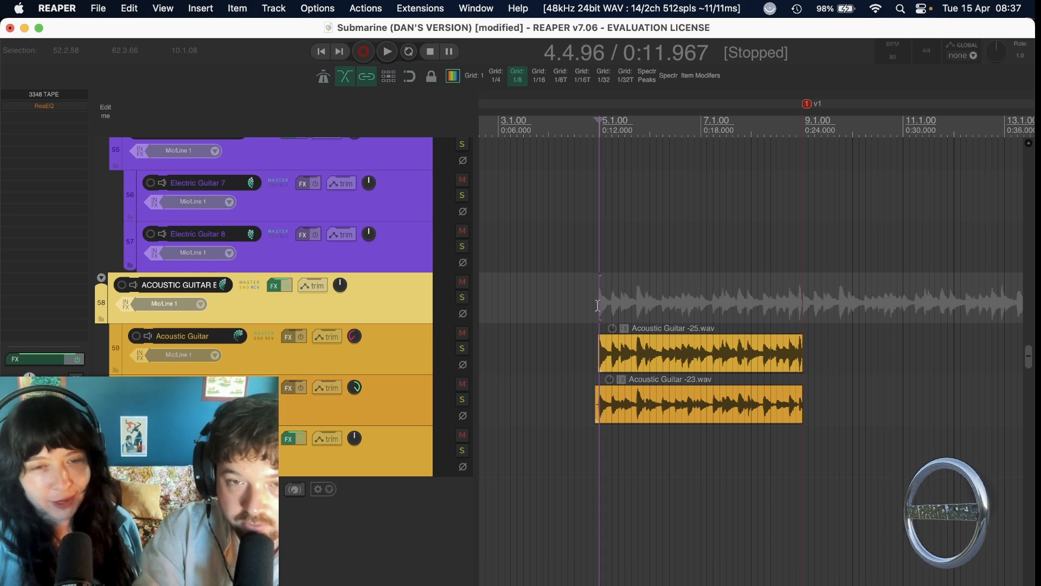
{"action": "scroll", "coordinate": [597, 305], "scroll_direction": "down", "scroll_amount": 1}
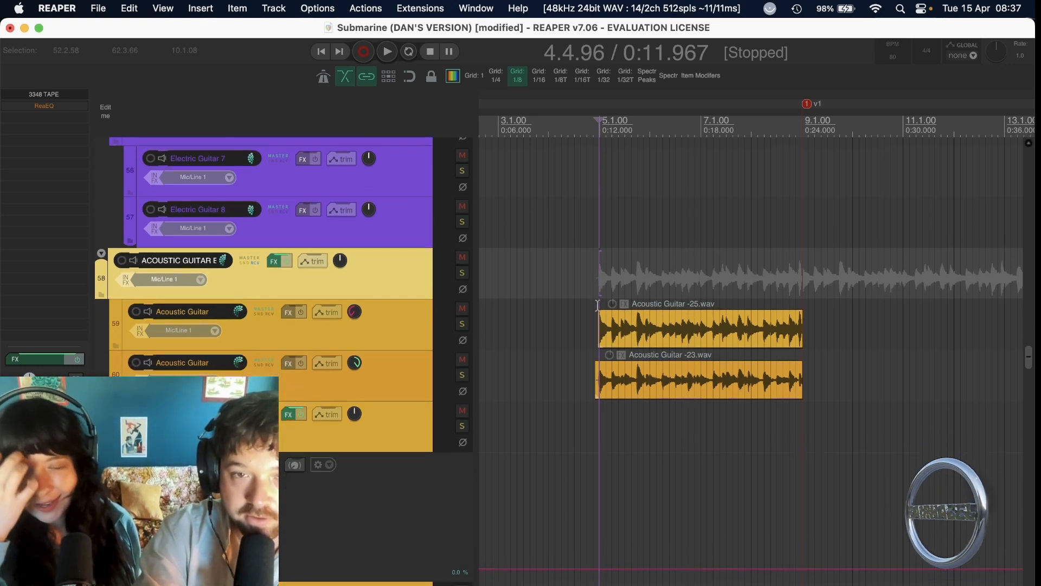
{"action": "left_click", "coordinate": [598, 278]}
{"action": "key", "text": "space"}
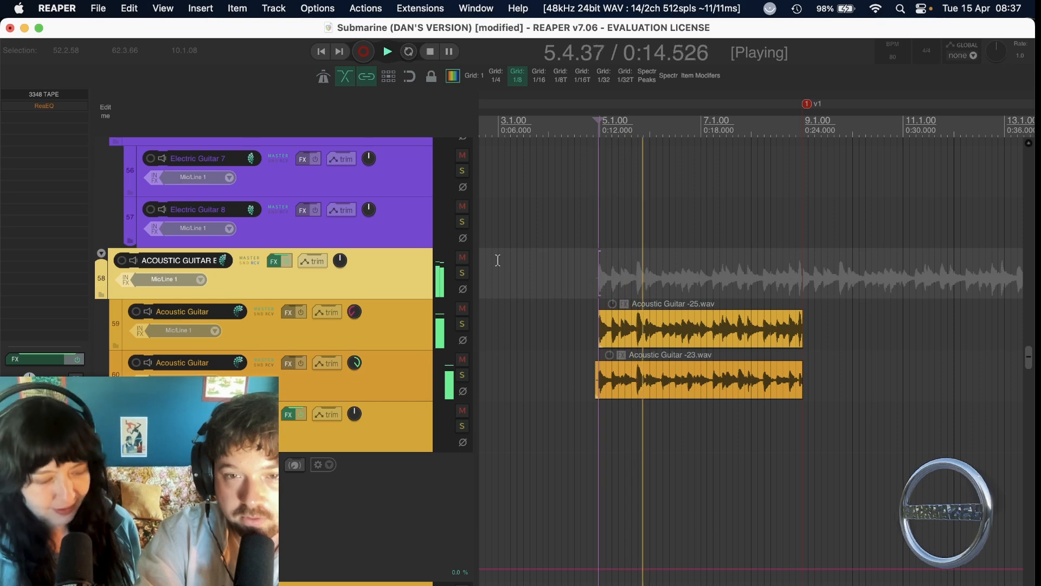
{"action": "key", "text": "space"}
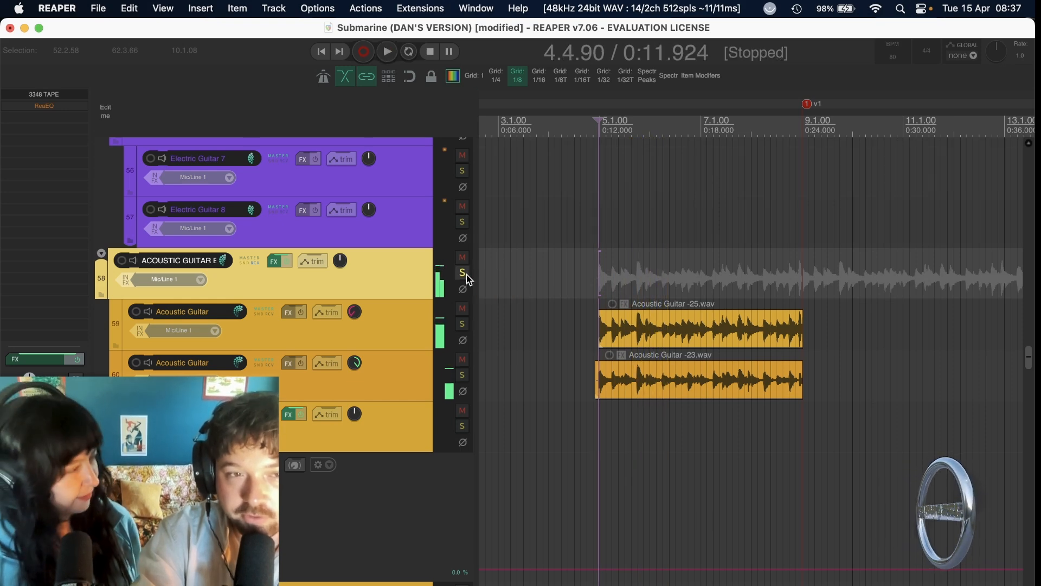
{"action": "key", "text": "space"}
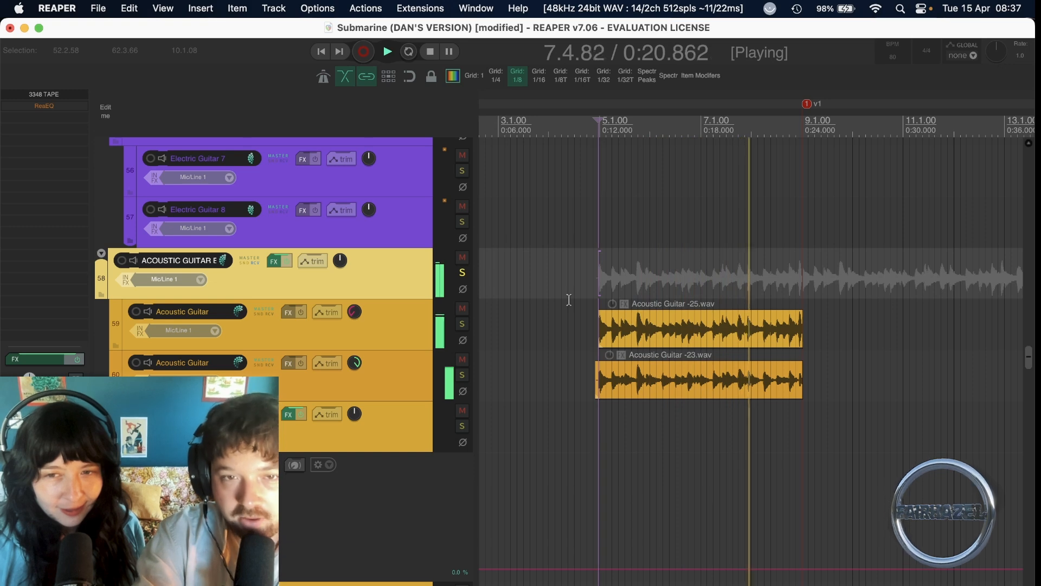
{"action": "key", "text": "space"}
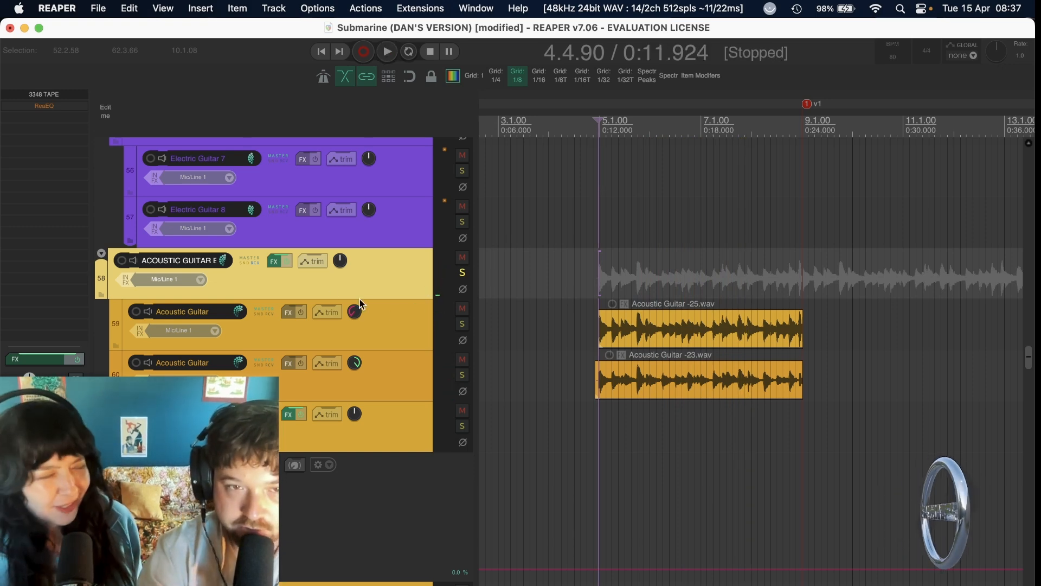
Audition the upper Acoustic Guitar track soloed with its pan centred, then compare with both guitars panned 100% left and right.
{"action": "mouse_move", "coordinate": [272, 259]}
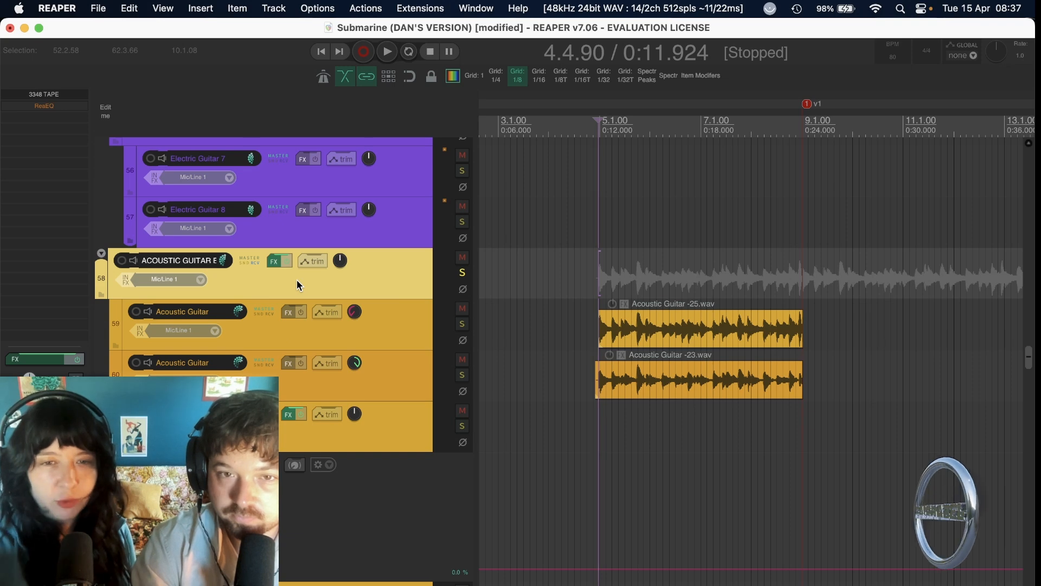
{"action": "double_click", "coordinate": [353, 312]}
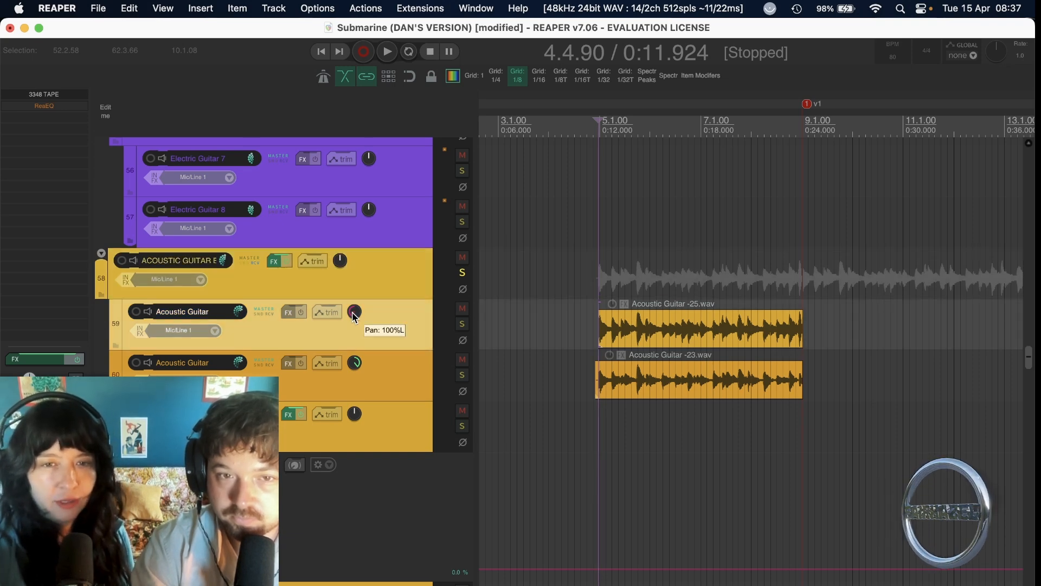
{"action": "left_click", "coordinate": [463, 324]}
{"action": "key", "text": "space"}
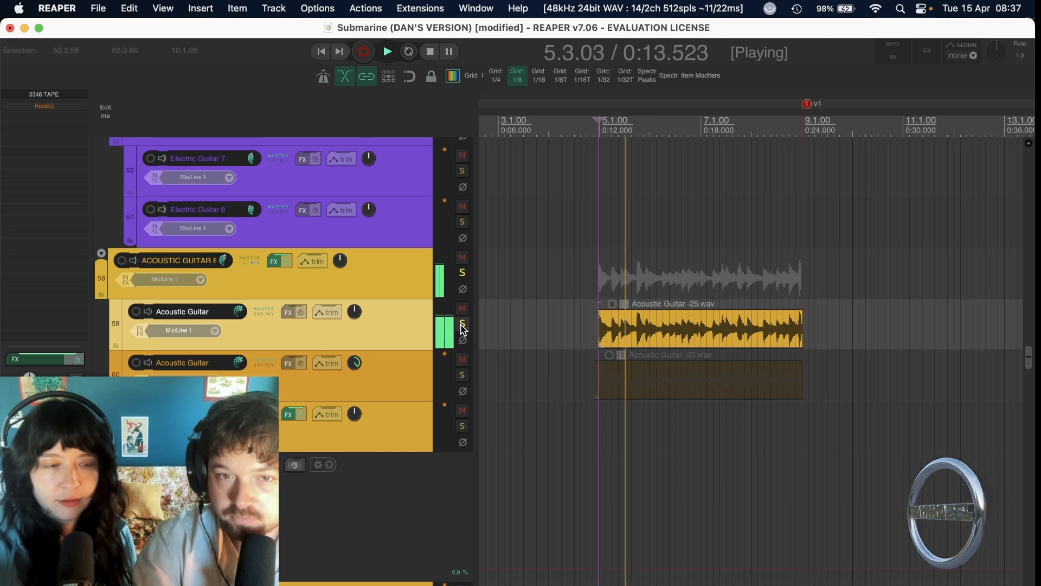
{"action": "mouse_move", "coordinate": [354, 314]}
{"action": "left_click", "coordinate": [462, 324]}
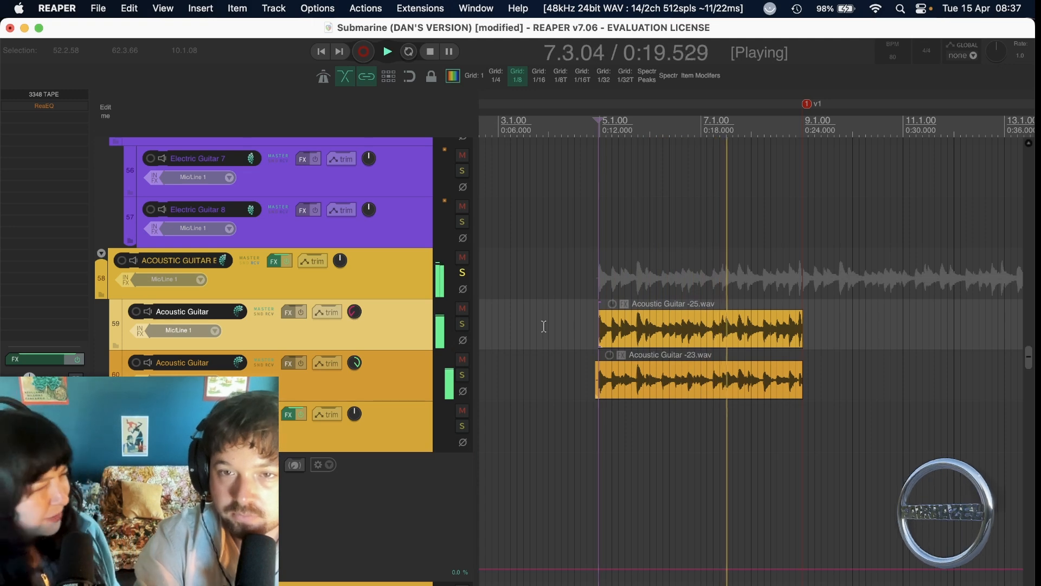
{"action": "key", "text": "space"}
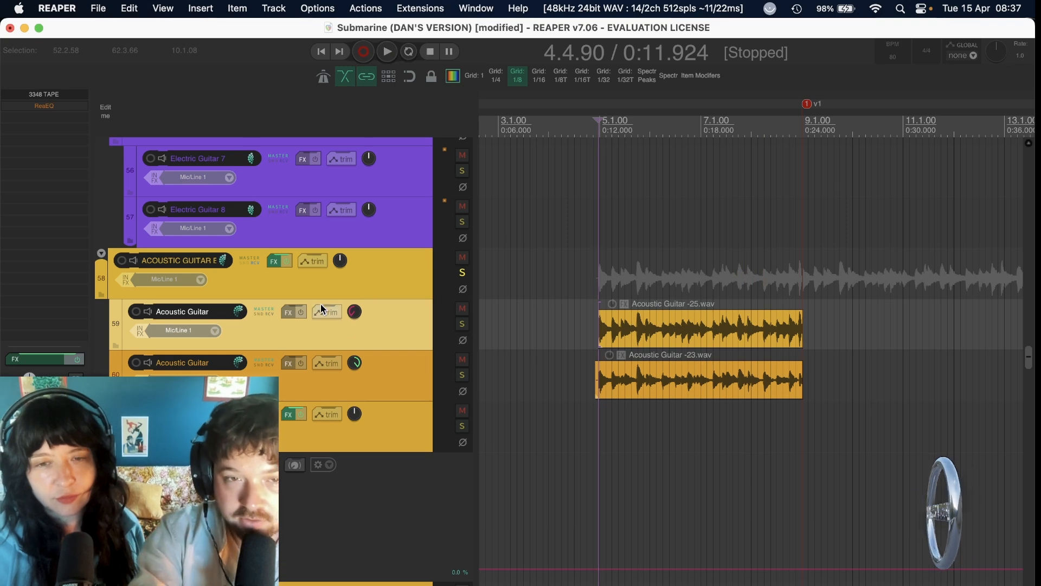
Open the ACOUSTIC GUITAR BUSS effects chain and select the P42 Climax plug-in.
{"action": "left_click", "coordinate": [269, 261]}
{"action": "mouse_move", "coordinate": [296, 106]}
{"action": "left_mouse_down"}
{"action": "mouse_move", "coordinate": [295, 168]}
{"action": "mouse_move", "coordinate": [296, 86]}
{"action": "left_mouse_up"}
{"action": "left_click", "coordinate": [210, 112]}
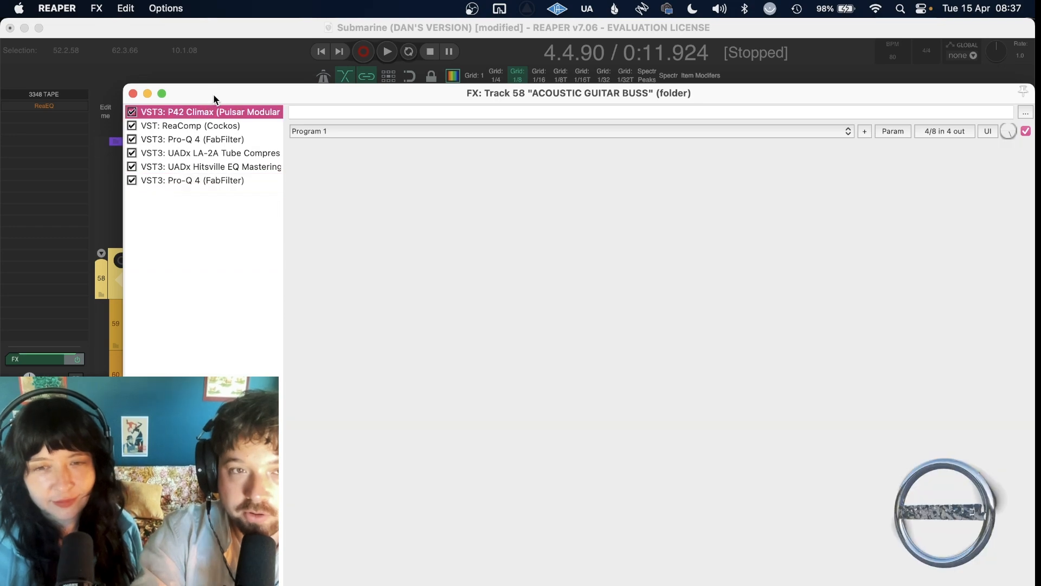
Move the effects window clear of the guitar clips and examine the P42 Climax shelf, air and saturation settings.
{"action": "left_click_drag", "start_coordinate": [216, 144], "coordinate": [224, 285]}
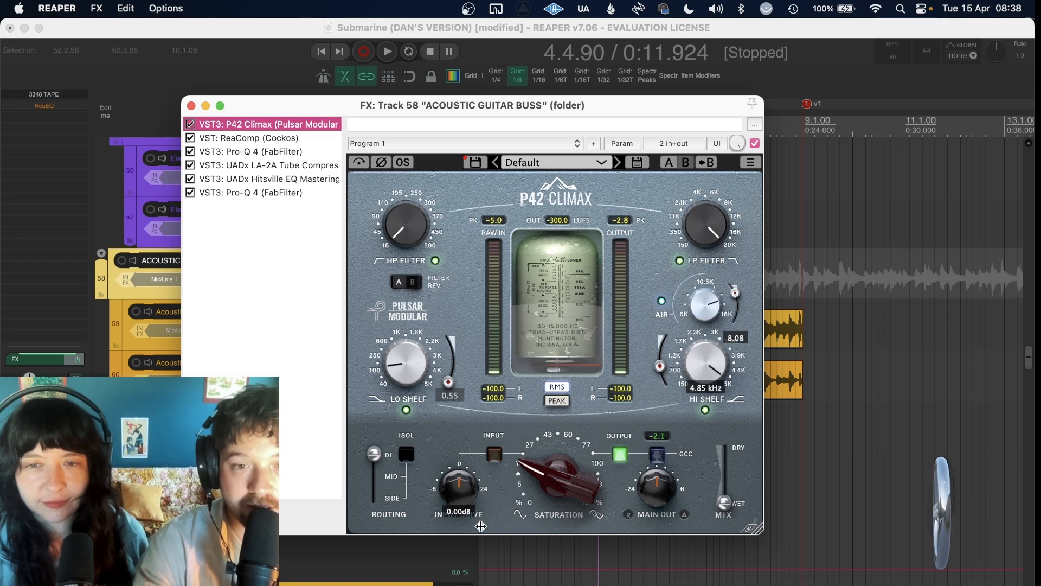
{"action": "mouse_move", "coordinate": [549, 513]}
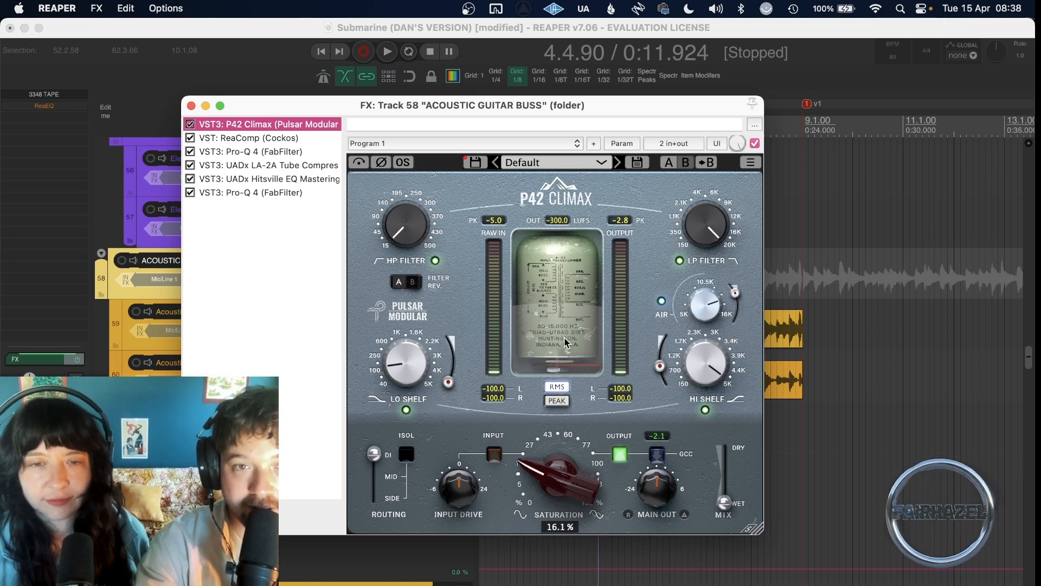
{"action": "left_click_drag", "start_coordinate": [530, 108], "coordinate": [358, 30]}
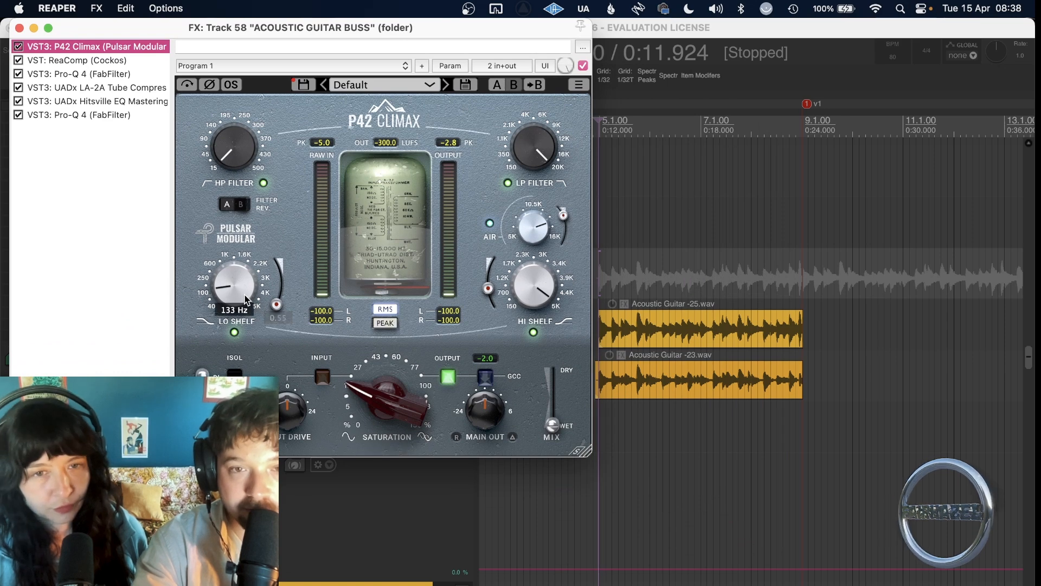
{"action": "mouse_move", "coordinate": [548, 223]}
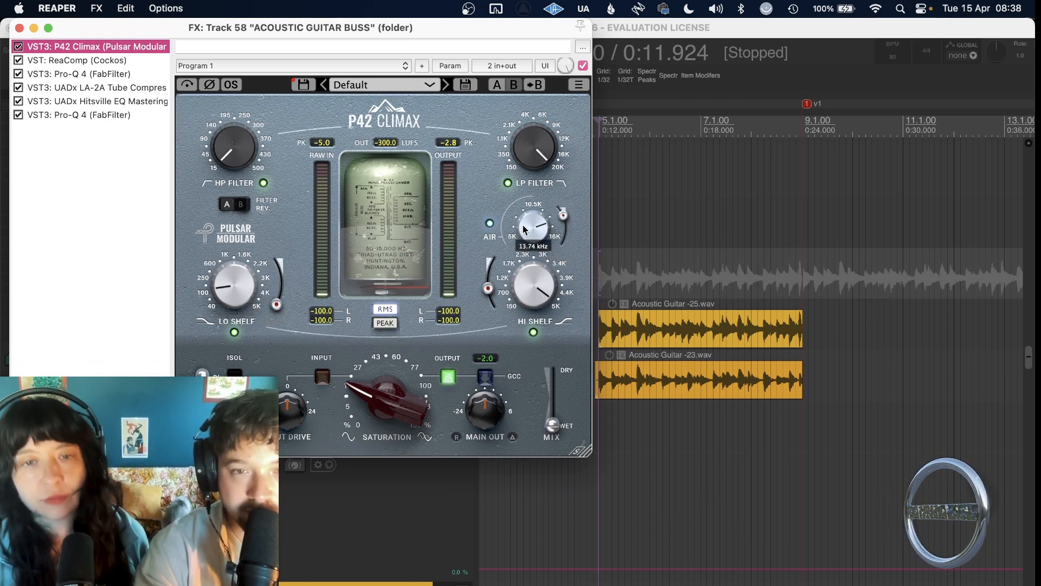
{"action": "mouse_move", "coordinate": [388, 395]}
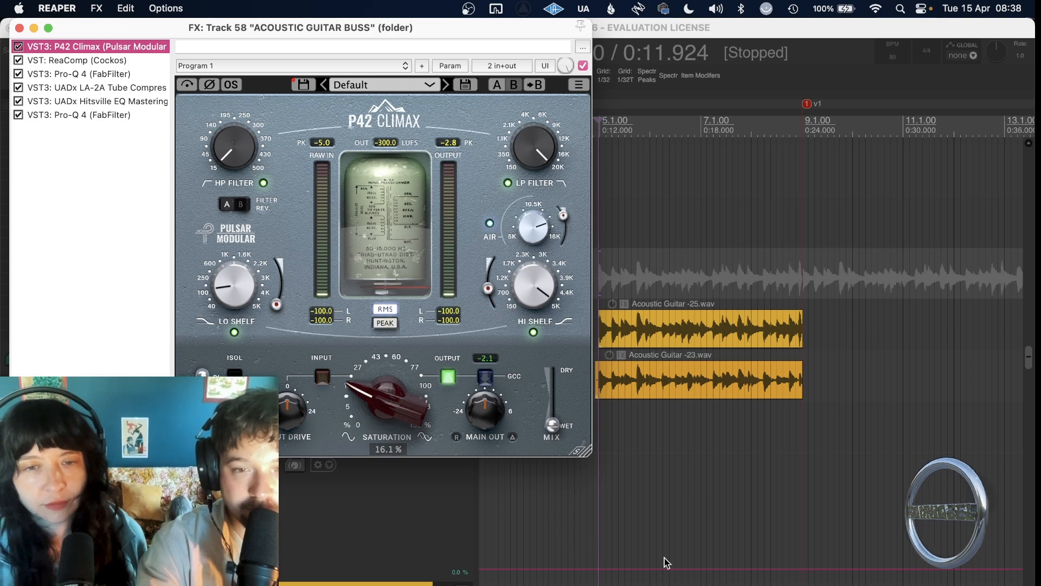
Play the acoustic guitars from just before 0:12 with P42 Climax bypassed, re-enabling it during playback to compare.
{"action": "scroll", "coordinate": [662, 563], "scroll_direction": "up", "scroll_amount": 8}
{"action": "scroll", "coordinate": [663, 562], "scroll_direction": "left", "scroll_amount": 2}
{"action": "scroll", "coordinate": [666, 563], "scroll_direction": "down", "scroll_amount": 1}
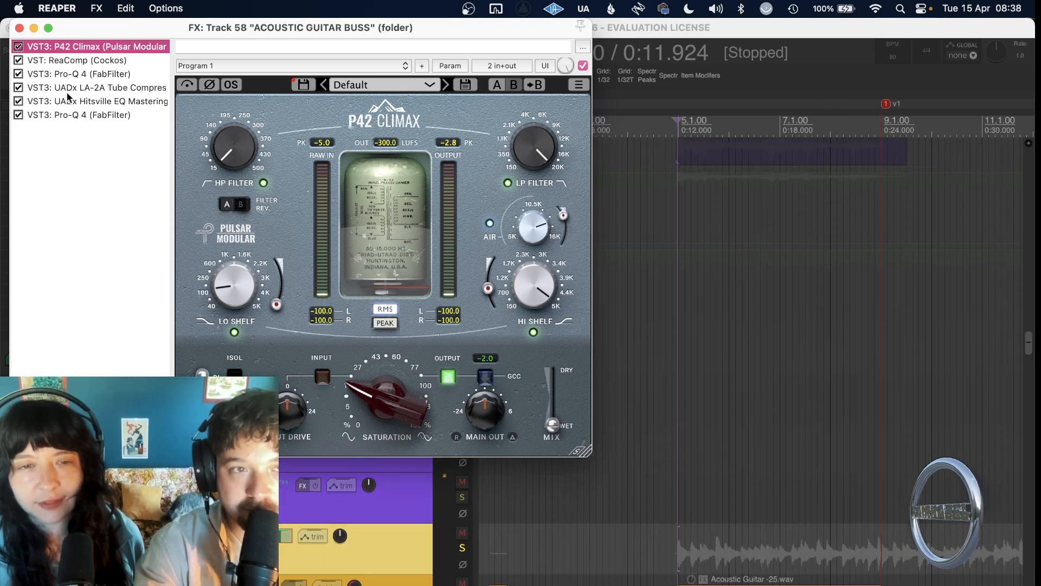
{"action": "left_click", "coordinate": [18, 46]}
{"action": "scroll", "coordinate": [707, 425], "scroll_direction": "down", "scroll_amount": 4}
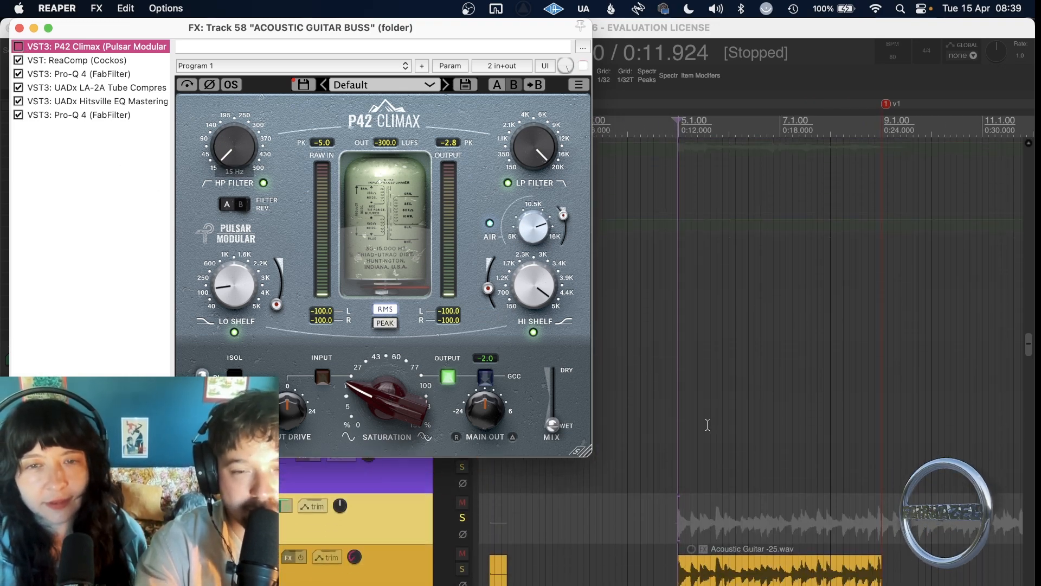
{"action": "left_click", "coordinate": [676, 469]}
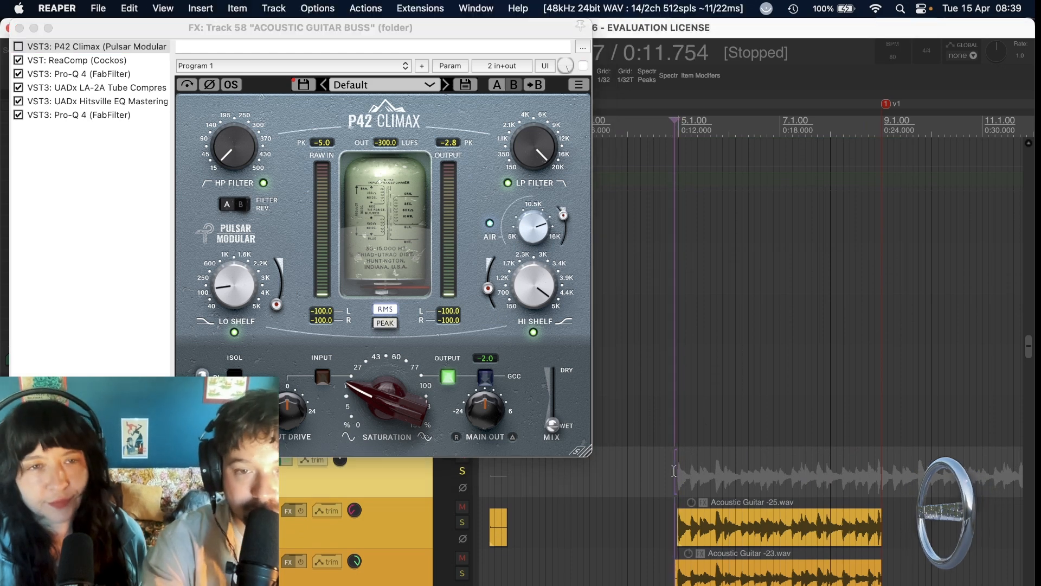
{"action": "left_click", "coordinate": [20, 50]}
{"action": "key", "text": "space"}
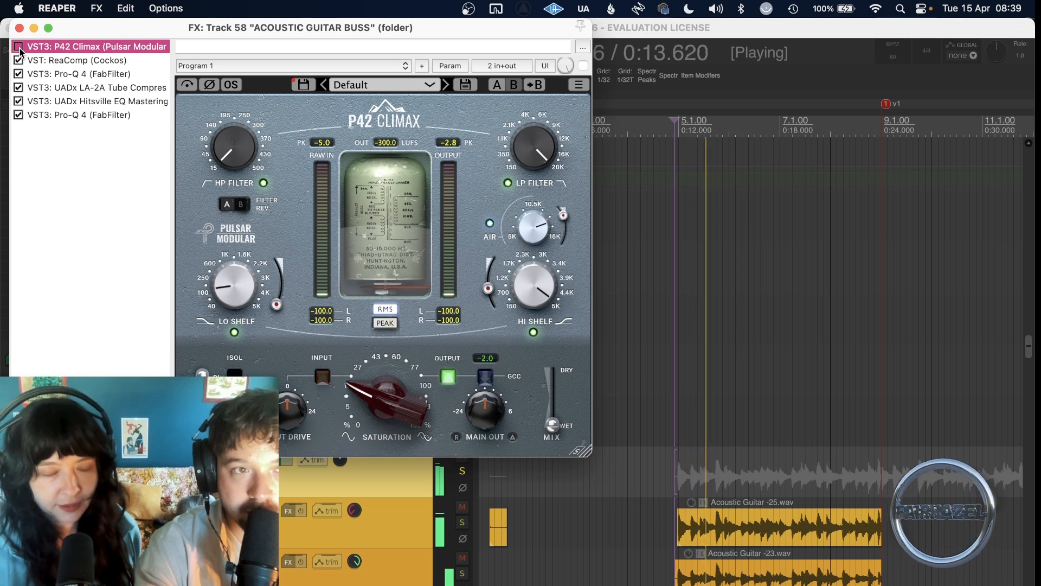
{"action": "left_click", "coordinate": [20, 50]}
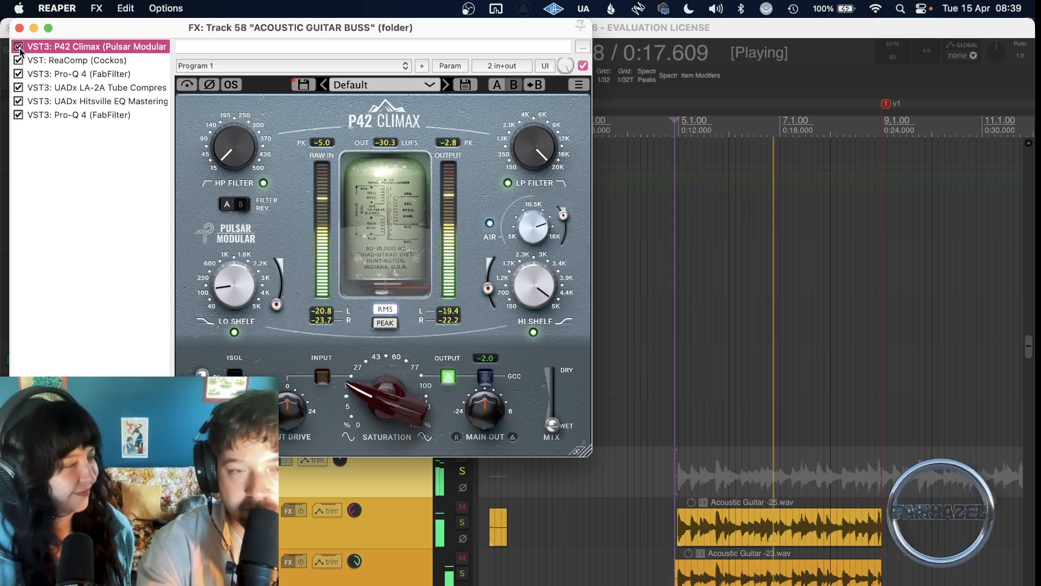
{"action": "key", "text": "space"}
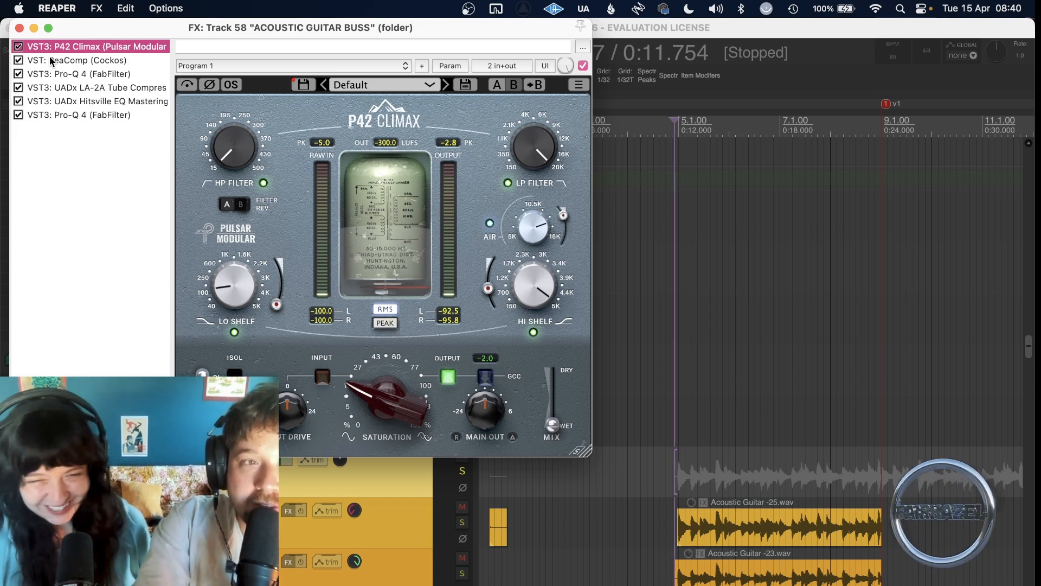
Show ReaComp in the chain and play the start of verse 1 from about 0:23.5 to watch its gain reduction.
{"action": "left_click", "coordinate": [51, 61]}
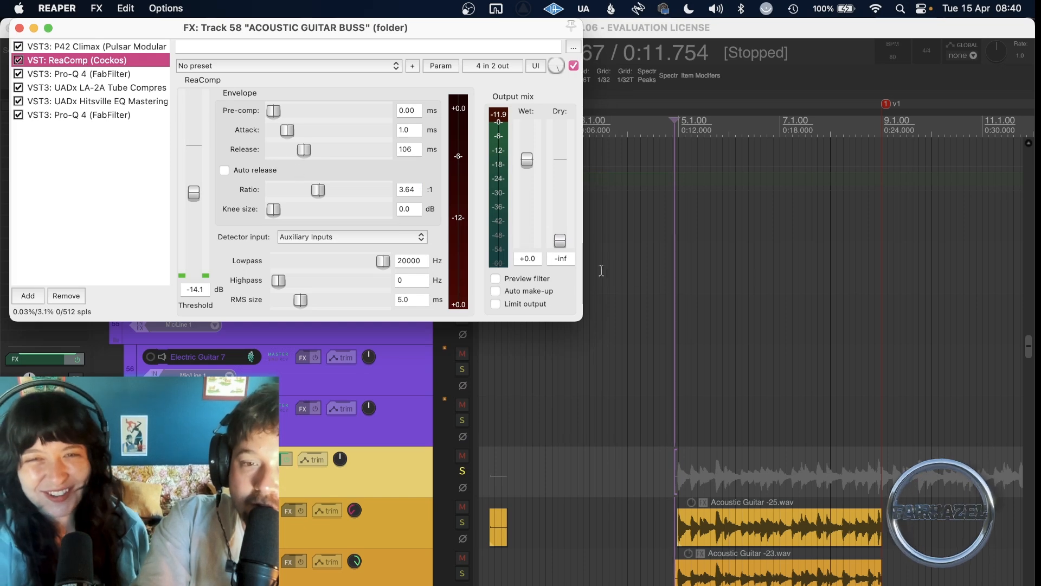
{"action": "scroll", "coordinate": [714, 372], "scroll_direction": "right", "scroll_amount": 2}
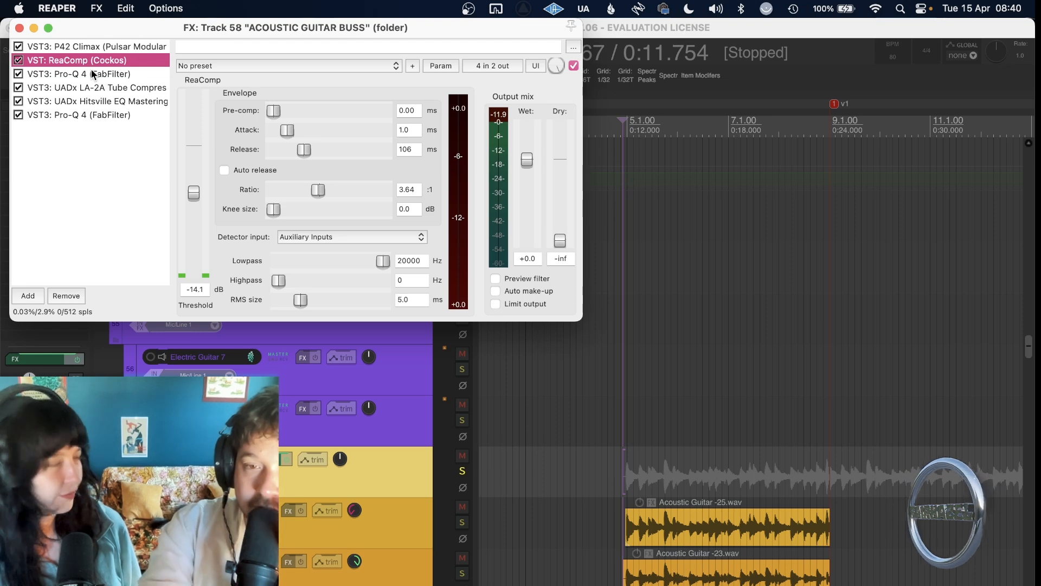
{"action": "scroll", "coordinate": [674, 361], "scroll_direction": "down", "scroll_amount": 5}
{"action": "scroll", "coordinate": [674, 360], "scroll_direction": "right", "scroll_amount": 3}
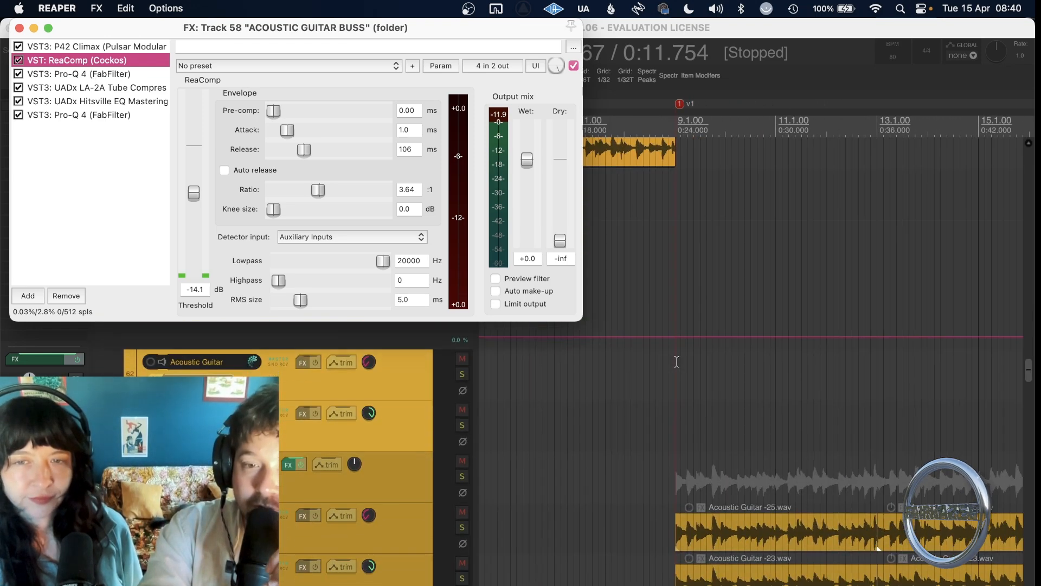
{"action": "left_click", "coordinate": [601, 450]}
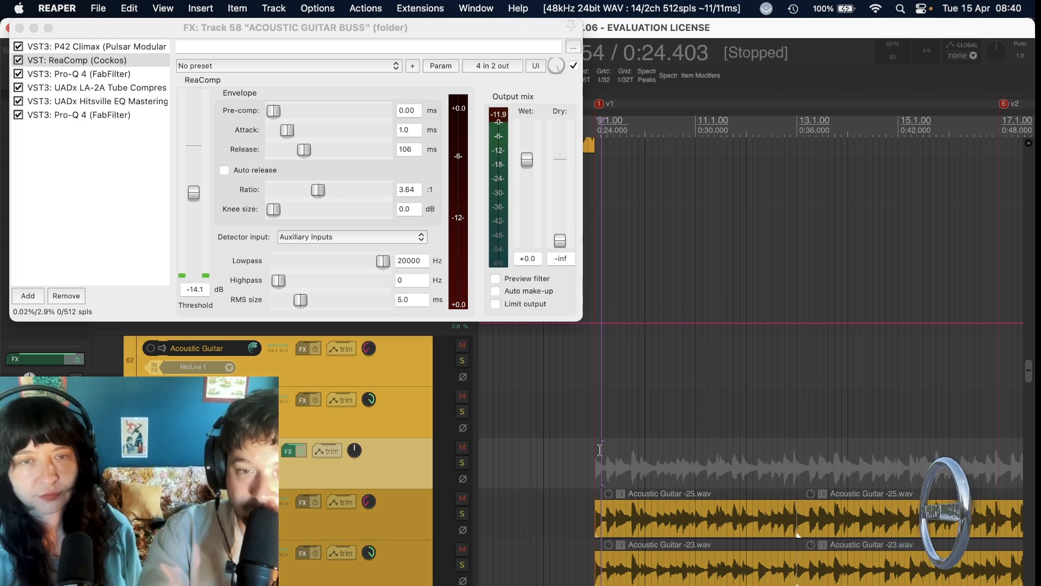
{"action": "left_click", "coordinate": [598, 450]}
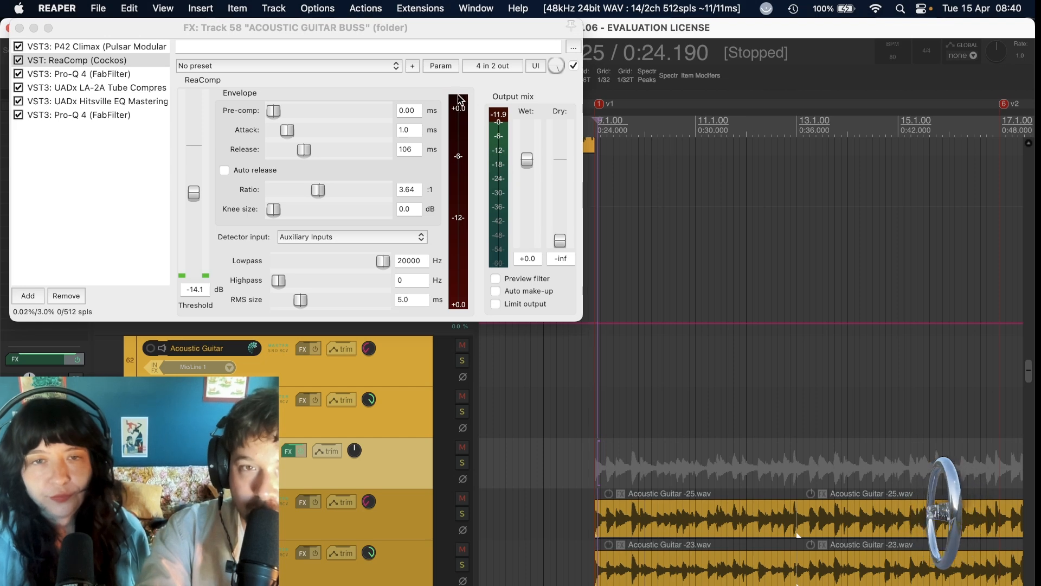
{"action": "left_click", "coordinate": [586, 465]}
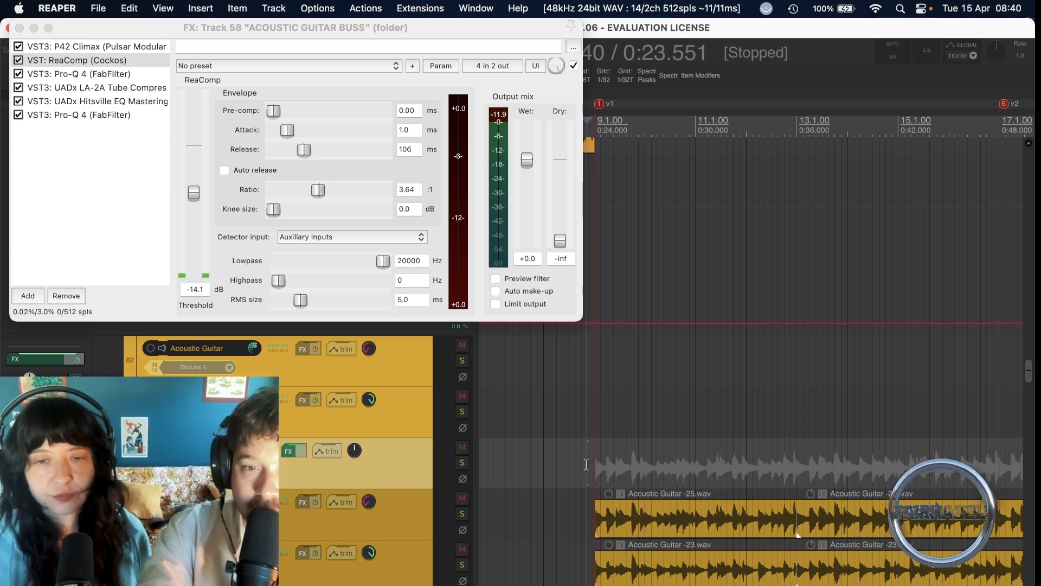
{"action": "key", "text": "space"}
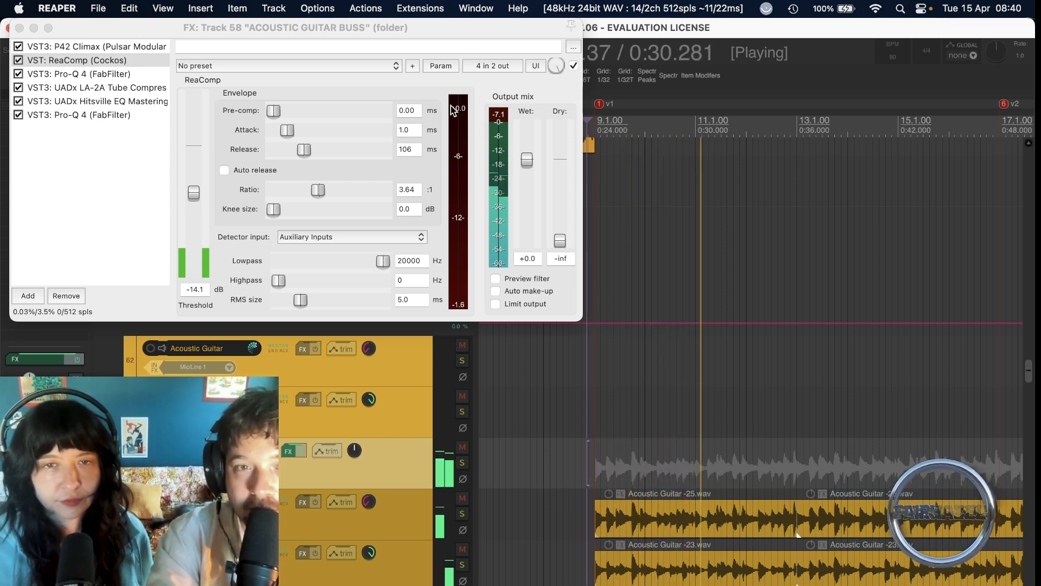
{"action": "key", "text": "space"}
Return the edit cursor to about 0:12 and examine the first Pro-Q 4 and the UADx LA-2A Tube Compressor.
{"action": "scroll", "coordinate": [662, 411], "scroll_direction": "down", "scroll_amount": 3}
{"action": "scroll", "coordinate": [662, 410], "scroll_direction": "up", "scroll_amount": 6}
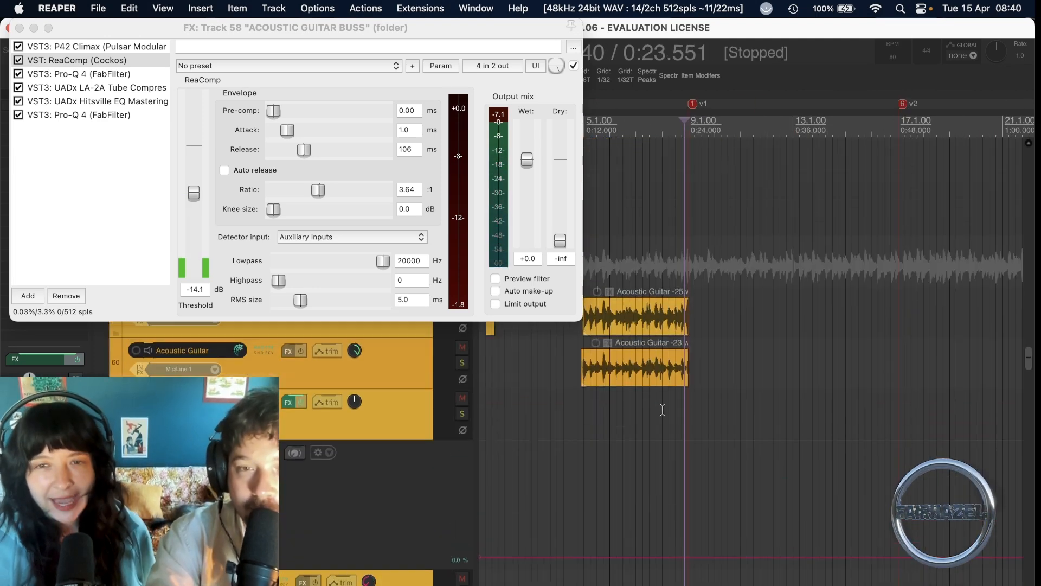
{"action": "left_click", "coordinate": [585, 471]}
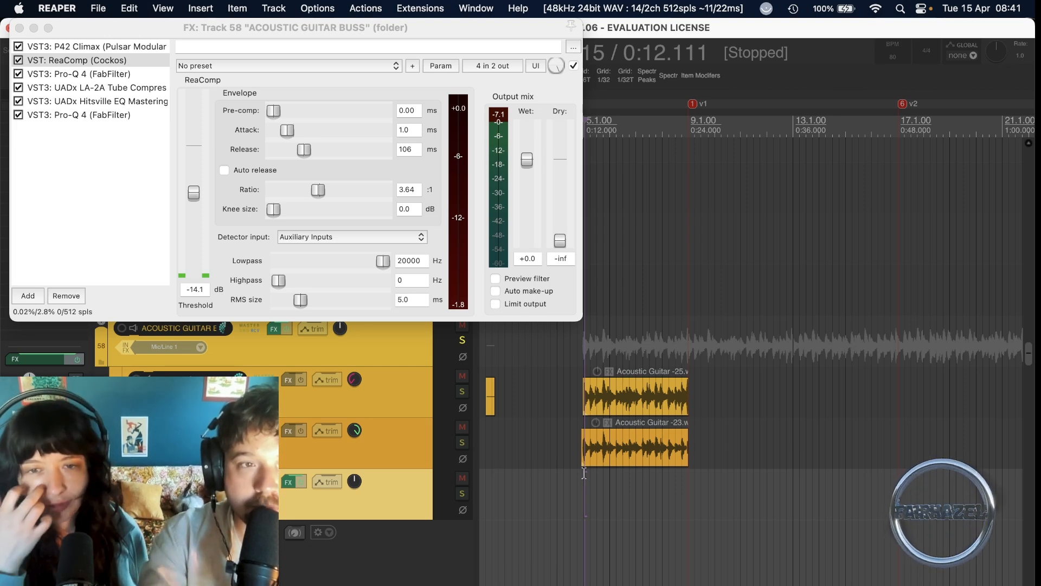
{"action": "left_click", "coordinate": [104, 76]}
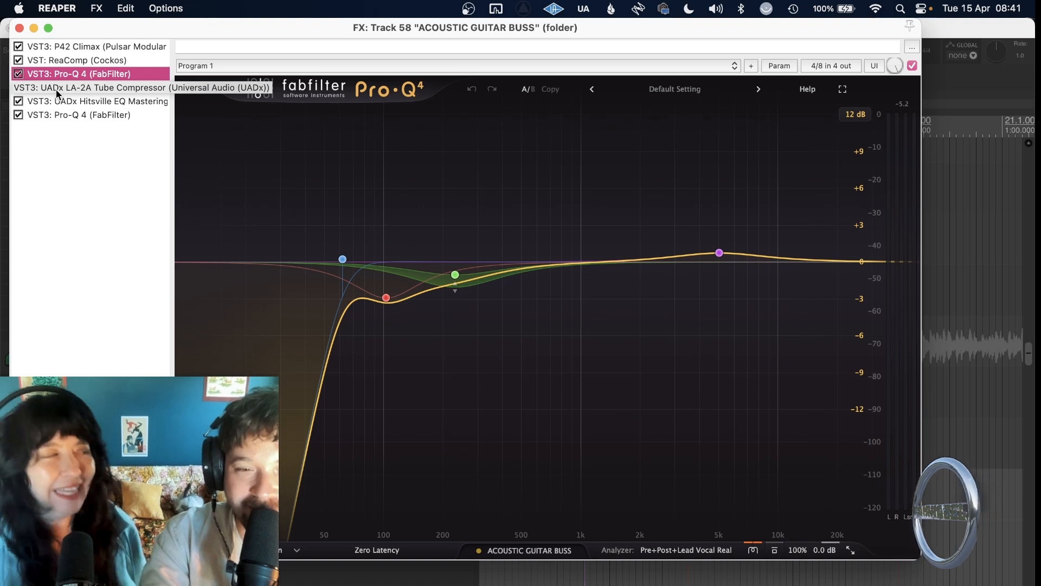
{"action": "left_click", "coordinate": [93, 89]}
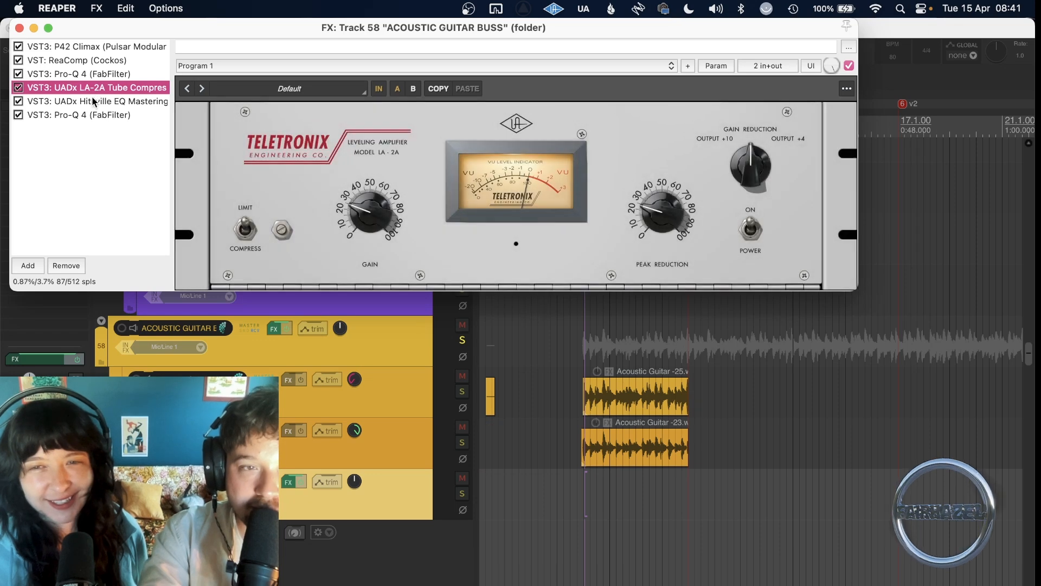
Show the UADx Hitsville EQ Mastering plug-in and play the guitars with it bypassed, re-enabling it during playback to compare.
{"action": "left_click", "coordinate": [88, 102]}
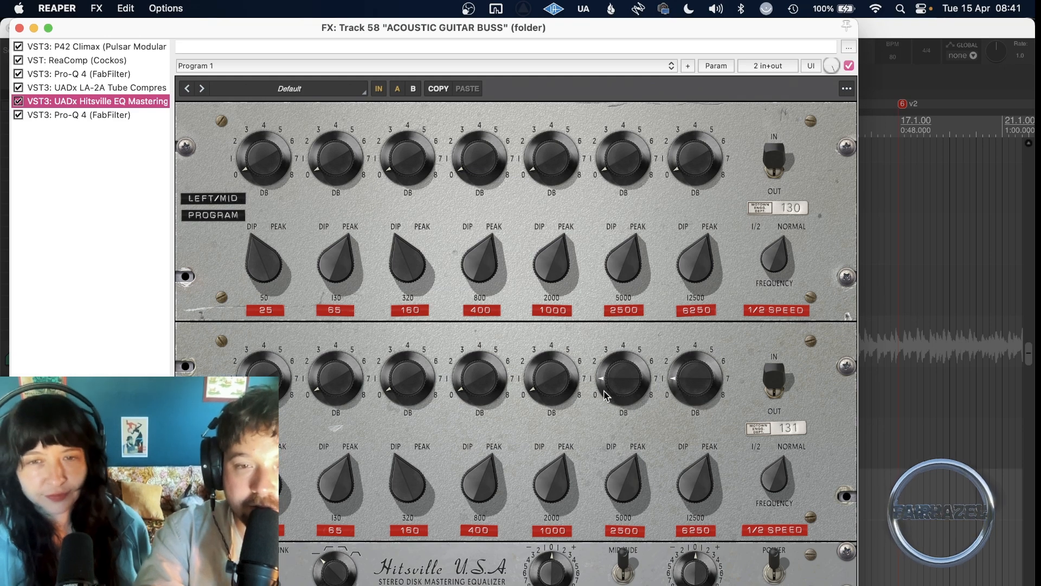
{"action": "left_click_drag", "start_coordinate": [642, 25], "coordinate": [1028, 21]}
{"action": "left_click", "coordinate": [410, 101]}
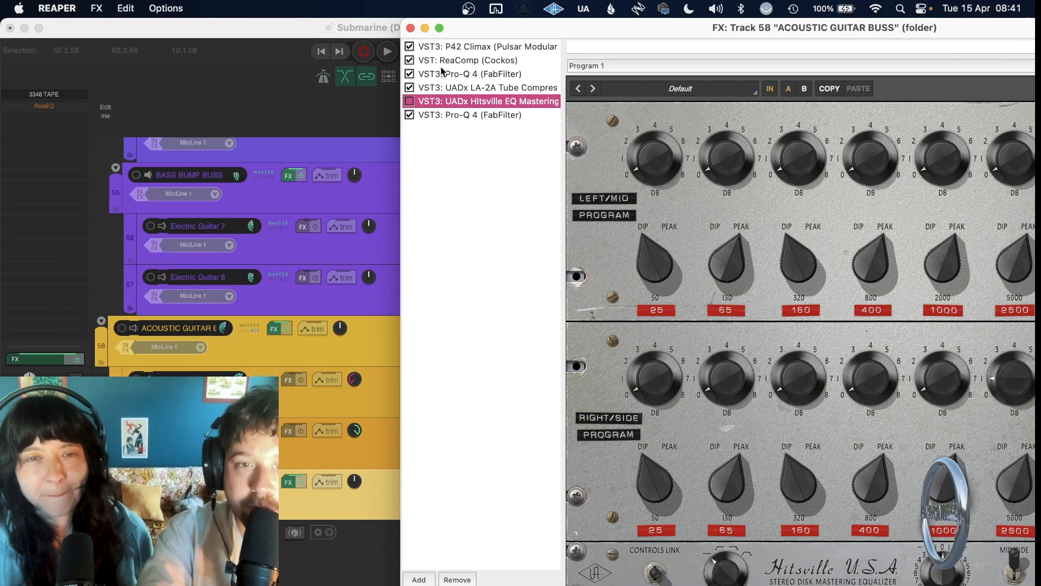
{"action": "left_click_drag", "start_coordinate": [464, 26], "coordinate": [702, 26]}
{"action": "key", "text": "space"}
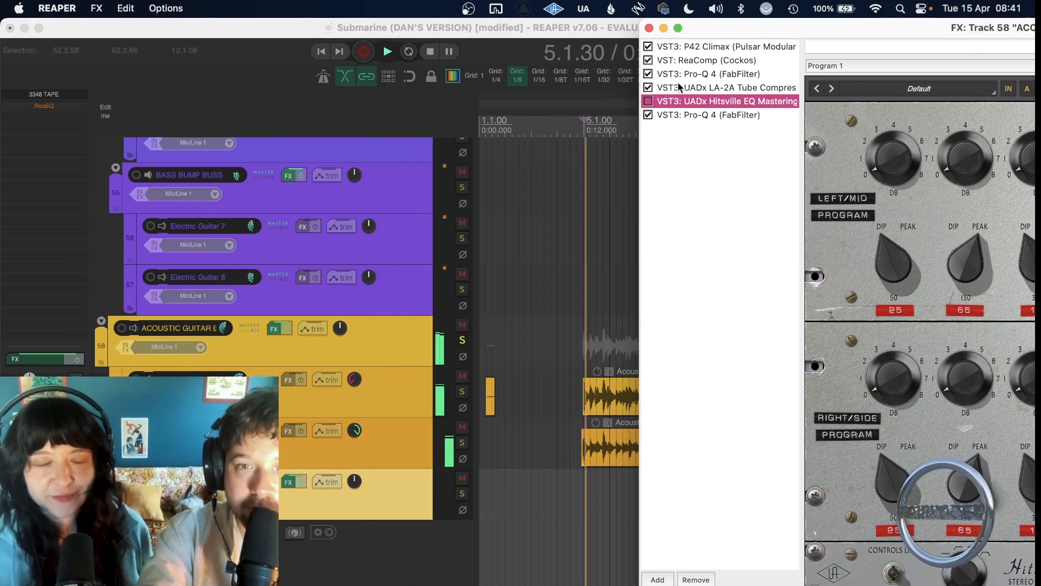
{"action": "left_click", "coordinate": [648, 102]}
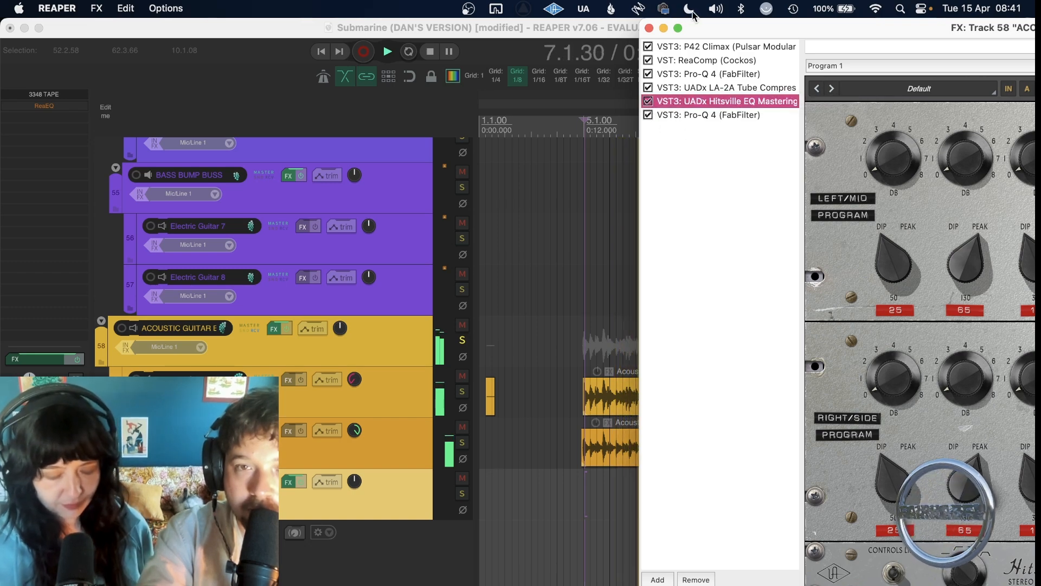
Bring the effects window fully back into view, examine the last Pro-Q 4 in the chain and close the window.
{"action": "left_click_drag", "start_coordinate": [704, 26], "coordinate": [180, 16]}
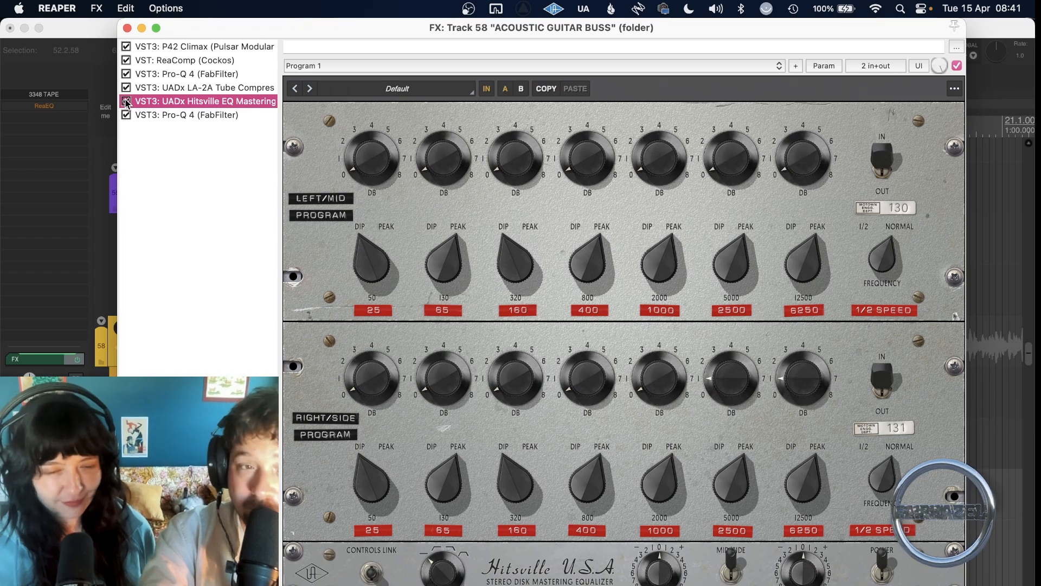
{"action": "left_click", "coordinate": [146, 115]}
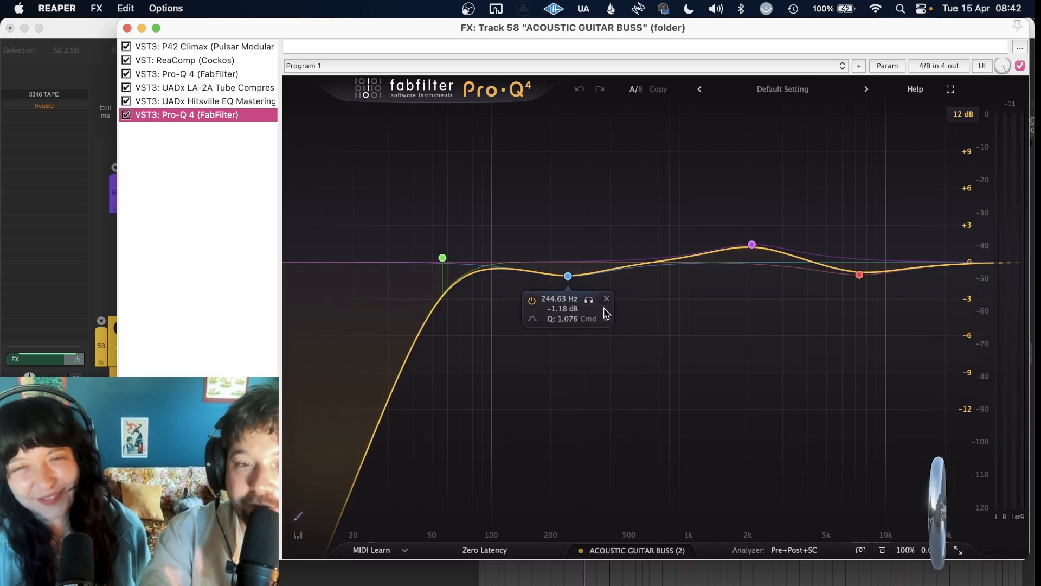
{"action": "left_click", "coordinate": [127, 28]}
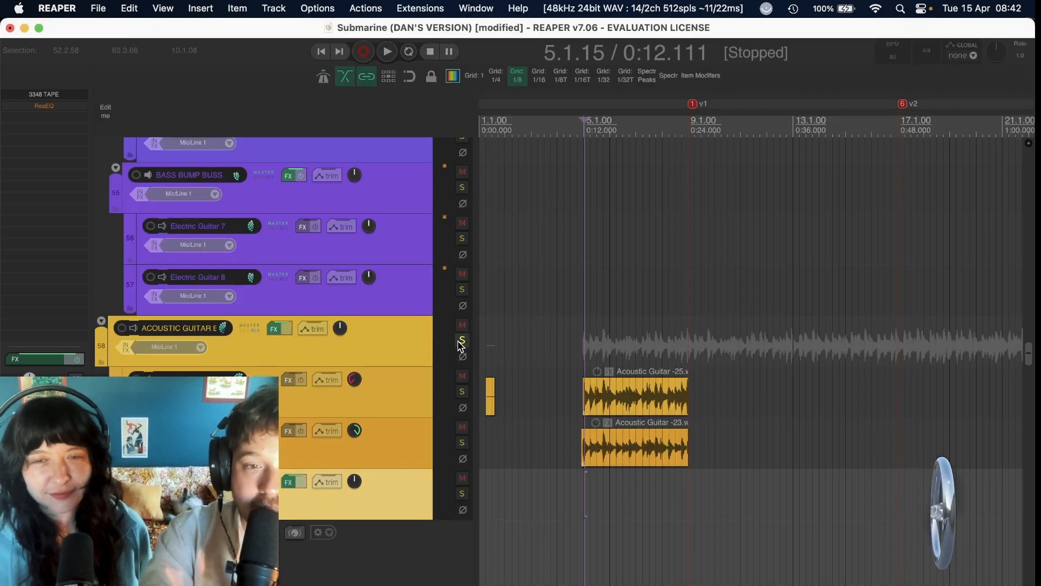
Solo the electric guitar buss on track 45 and play its intro part from about 0:12.
{"action": "scroll", "coordinate": [544, 330], "scroll_direction": "up", "scroll_amount": 5}
{"action": "scroll", "coordinate": [544, 331], "scroll_direction": "up", "scroll_amount": 3}
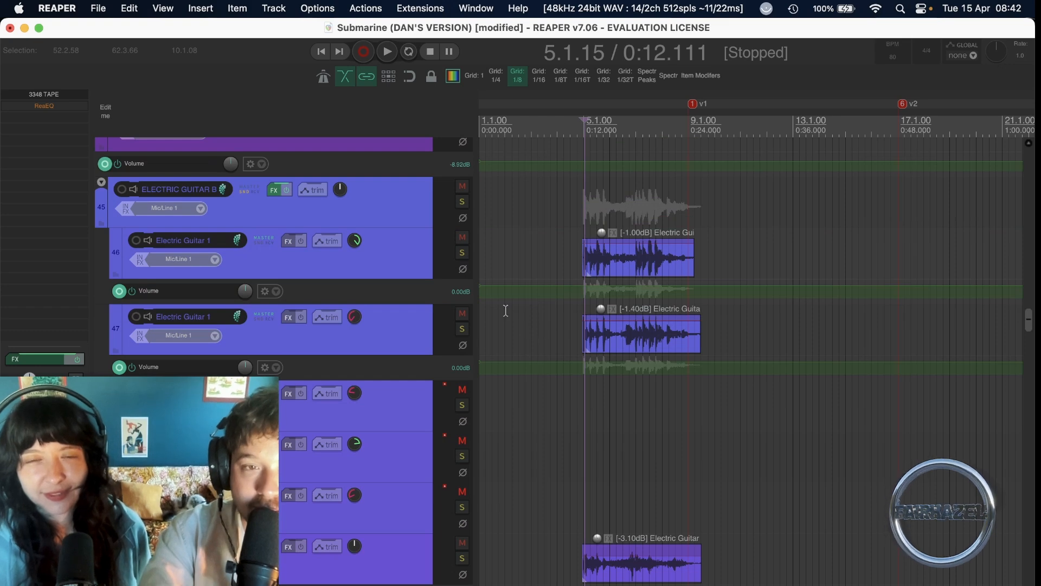
{"action": "left_click", "coordinate": [458, 207]}
{"action": "key", "text": "space"}
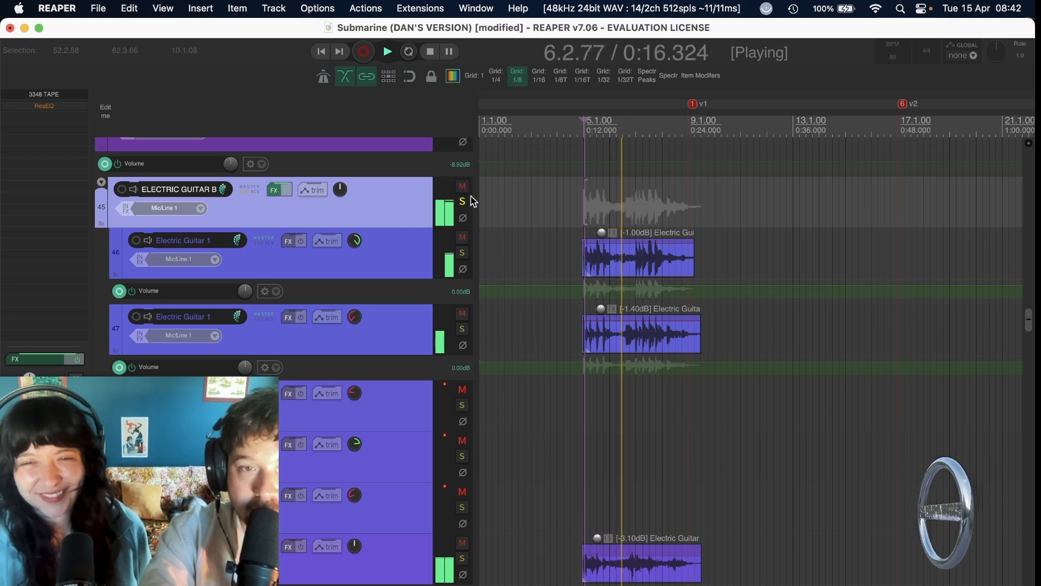
{"action": "key", "text": "space"}
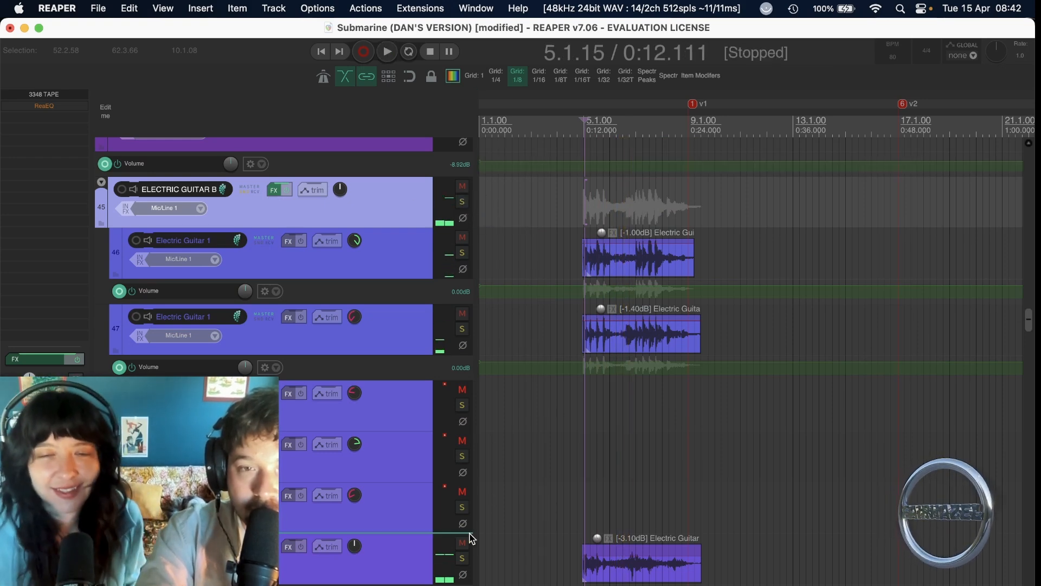
Audition the centre-panned electric guitar with the -3.10dB clip on its own from about 0:12, and unsolo it again.
{"action": "left_click", "coordinate": [461, 554]}
{"action": "key", "text": "space"}
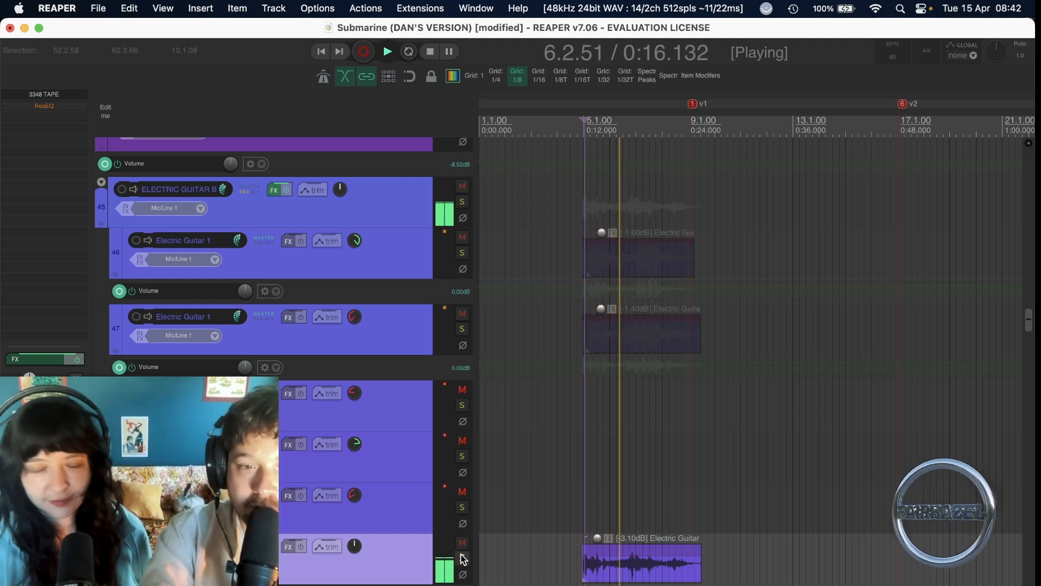
{"action": "key", "text": "space"}
{"action": "left_click", "coordinate": [462, 559]}
Solo both Electric Guitar 1 tracks (46 and 47), play them from about 0:12 and add the centre-panned electric guitar to the solo.
{"action": "left_click", "coordinate": [462, 329]}
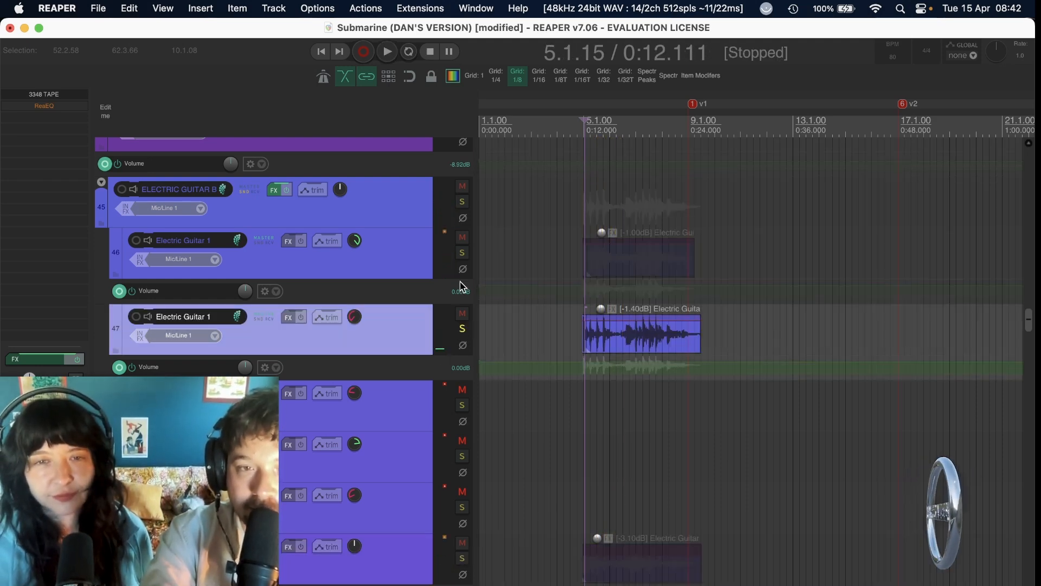
{"action": "left_click", "coordinate": [462, 253]}
{"action": "key", "text": "space"}
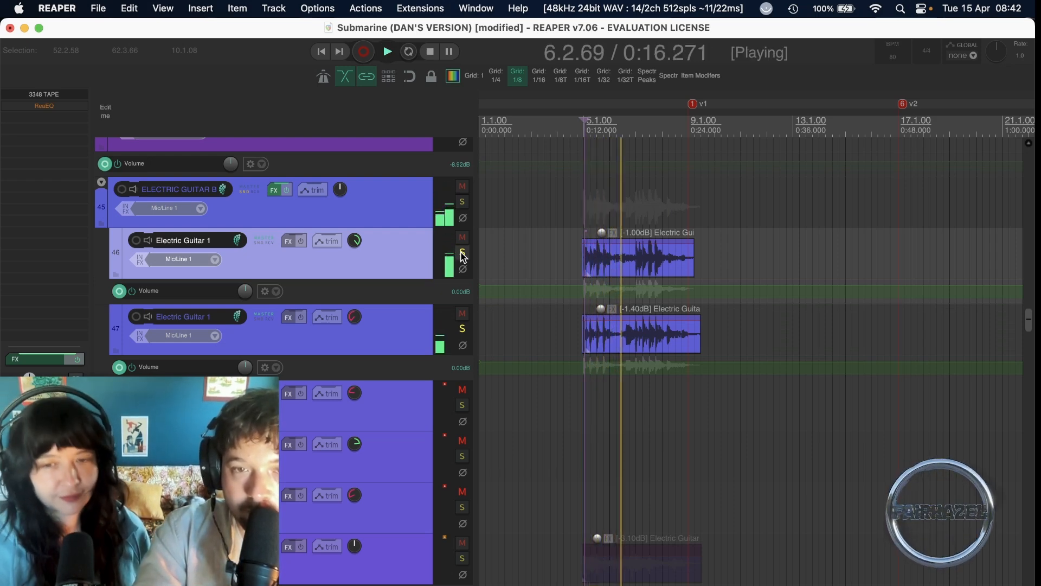
{"action": "left_click", "coordinate": [463, 559]}
Replay the electric layers from about 0:12 with the yellow acoustic guitar buss soloed alongside them, and clear all the solos.
{"action": "scroll", "coordinate": [462, 559], "scroll_direction": "down", "scroll_amount": 8}
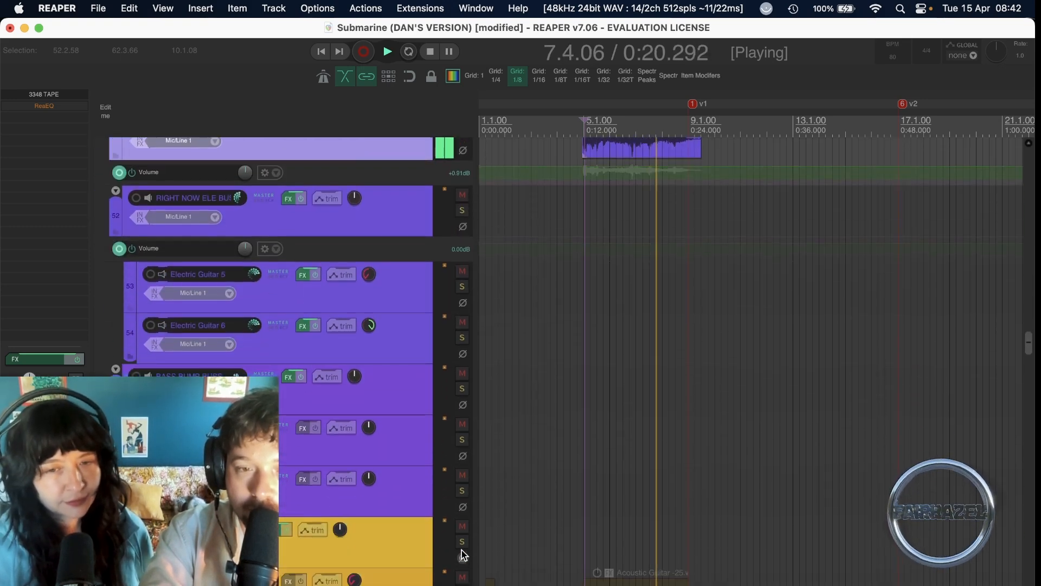
{"action": "key", "text": "space"}
{"action": "key", "text": "space"}
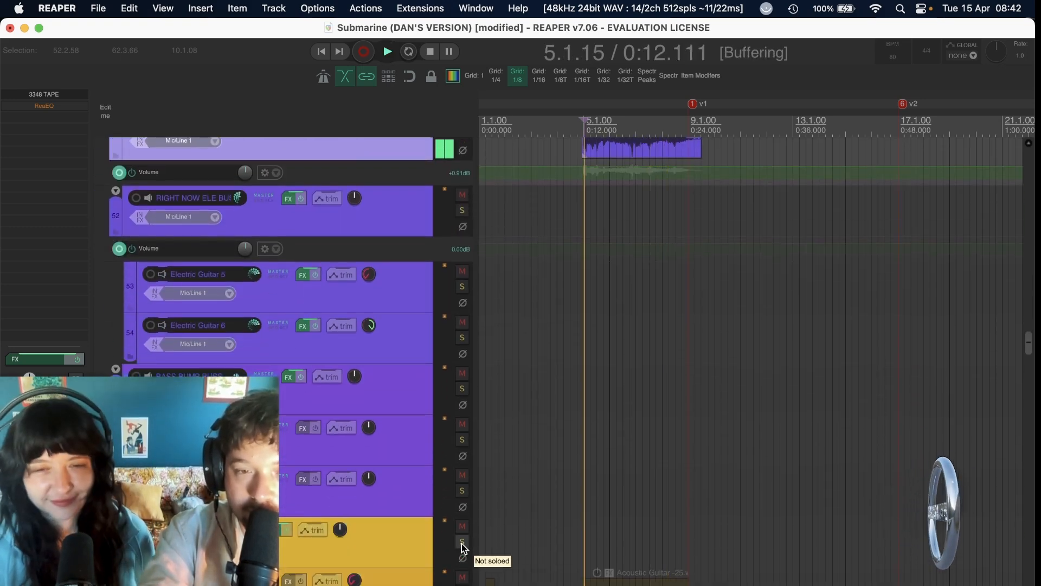
{"action": "left_click", "coordinate": [462, 543]}
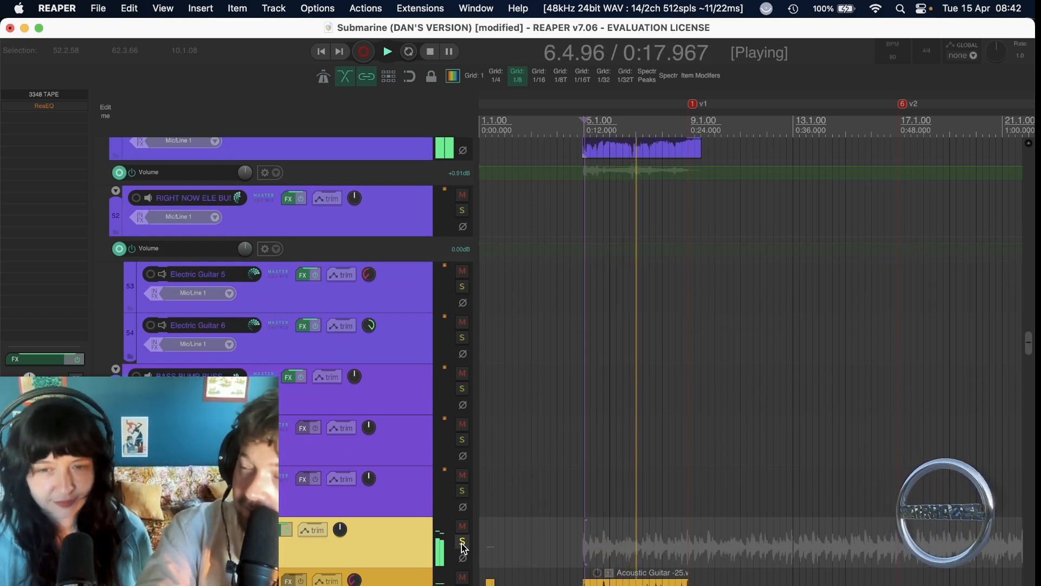
{"action": "key", "text": "space"}
{"action": "left_click", "coordinate": [462, 543]}
{"action": "scroll", "coordinate": [462, 545], "scroll_direction": "up", "scroll_amount": 10}
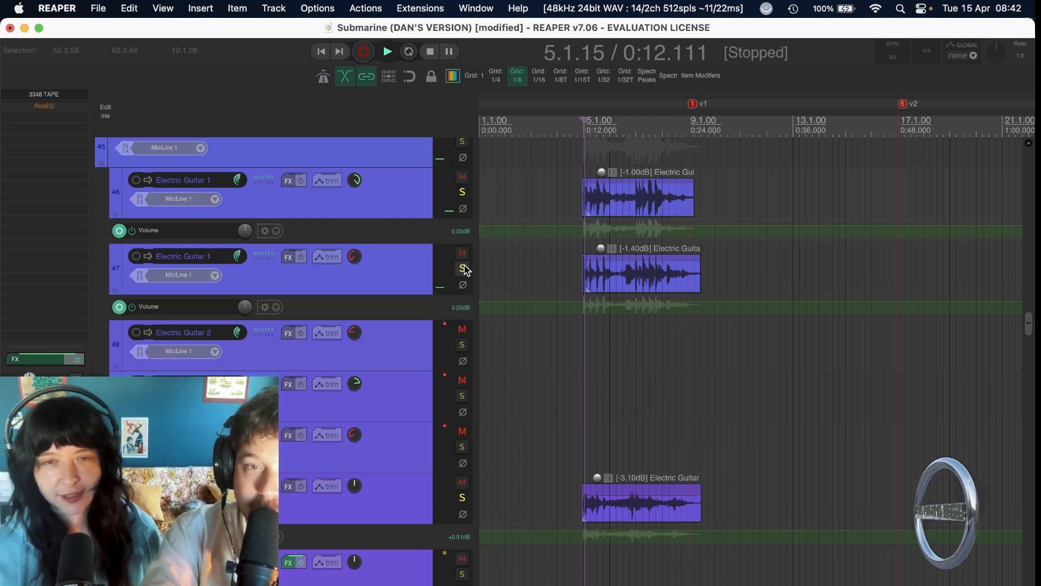
{"action": "left_click", "coordinate": [468, 270]}
{"action": "left_click", "coordinate": [462, 497]}
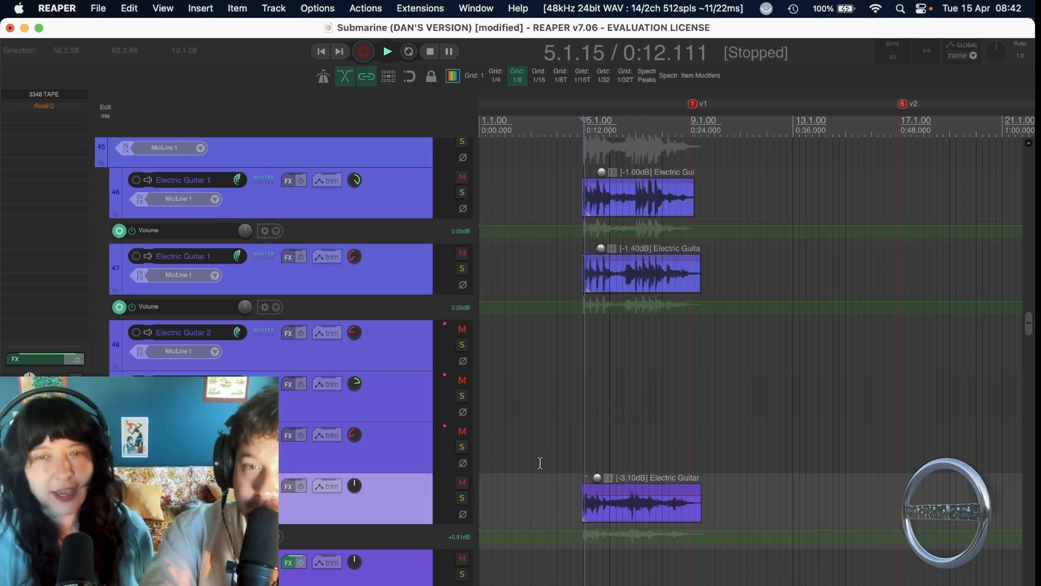
Examine the ReaEQ on the electric guitar buss, track 45, and close its effects window.
{"action": "scroll", "coordinate": [542, 466], "scroll_direction": "up", "scroll_amount": 2}
{"action": "scroll", "coordinate": [545, 469], "scroll_direction": "up", "scroll_amount": 1}
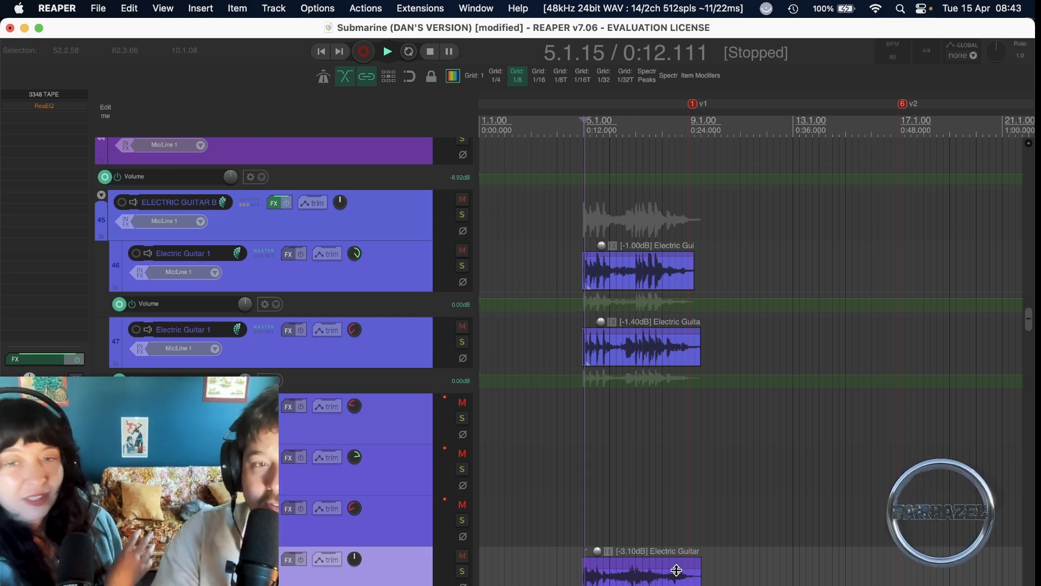
{"action": "left_click", "coordinate": [267, 204]}
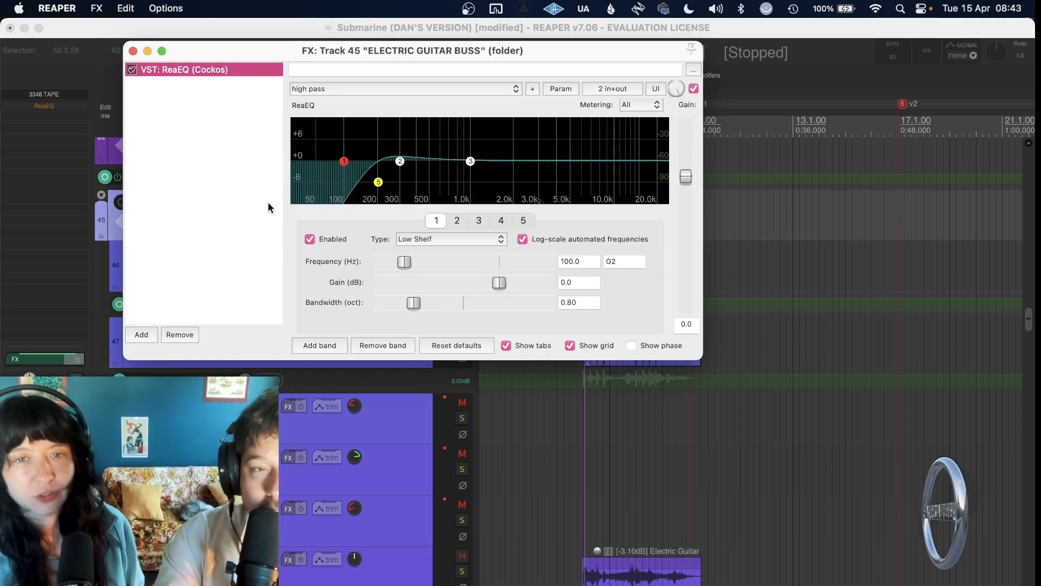
{"action": "left_click", "coordinate": [133, 51]}
Solo the VERSE GUITAR BUSS on track 64 and play it from the start of verse 1 at about 0:24.
{"action": "scroll", "coordinate": [622, 388], "scroll_direction": "down", "scroll_amount": 1}
{"action": "scroll", "coordinate": [623, 388], "scroll_direction": "down", "scroll_amount": 15}
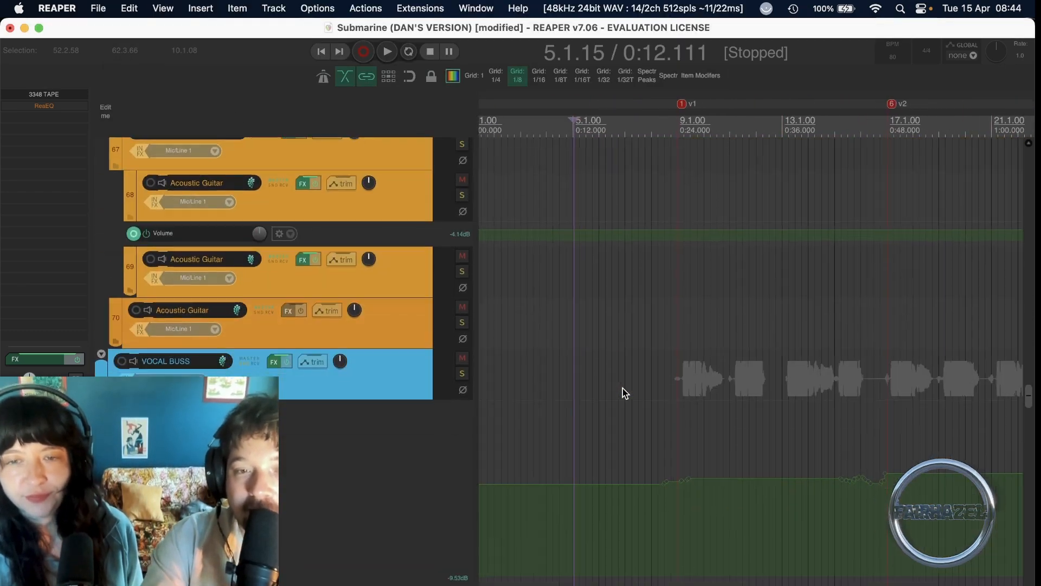
{"action": "scroll", "coordinate": [622, 388], "scroll_direction": "up", "scroll_amount": 9}
{"action": "scroll", "coordinate": [623, 388], "scroll_direction": "right", "scroll_amount": 4}
{"action": "left_click", "coordinate": [533, 401]}
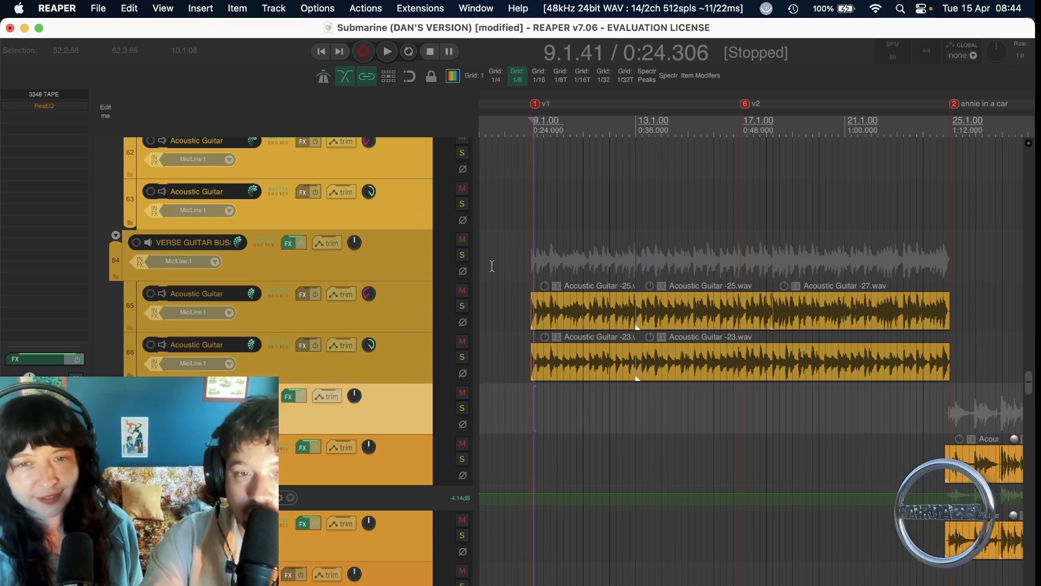
{"action": "left_click", "coordinate": [466, 259]}
{"action": "key", "text": "space"}
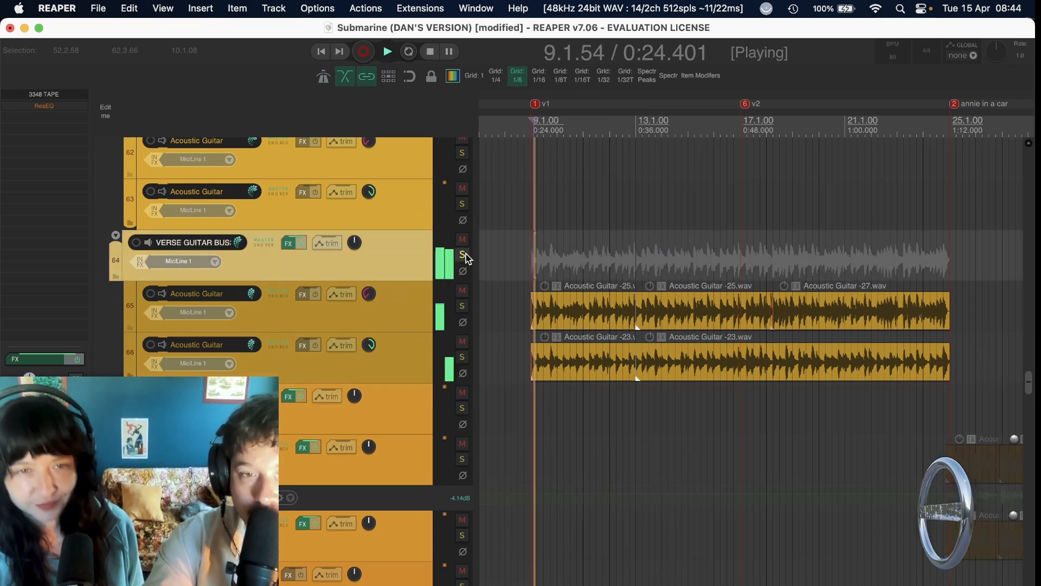
{"action": "key", "text": "space"}
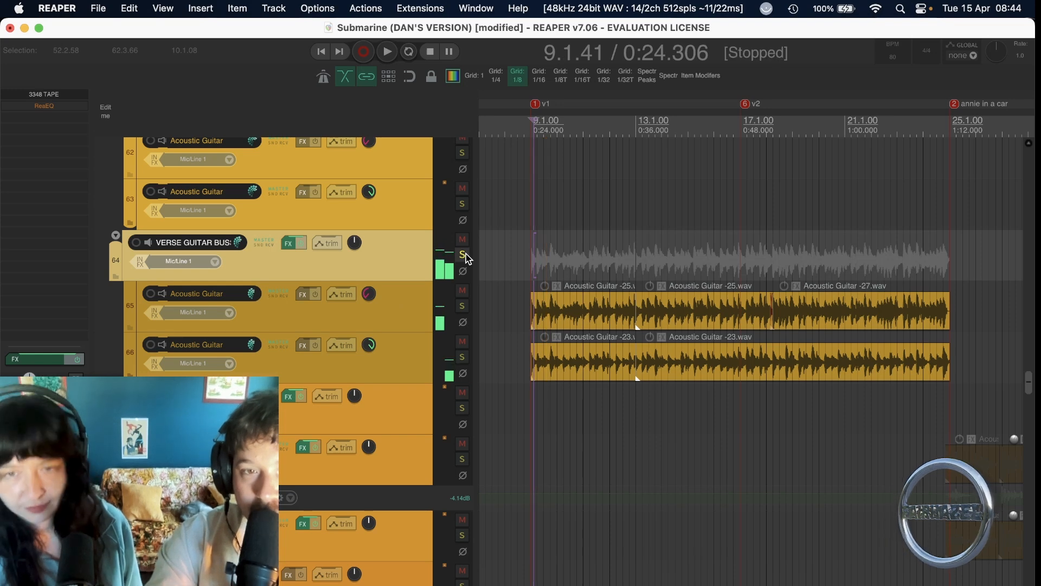
Show the Pro-Q 3 in the VERSE GUITAR BUSS effects chain and bring the effects window fully into view to examine its curve.
{"action": "left_click", "coordinate": [289, 244]}
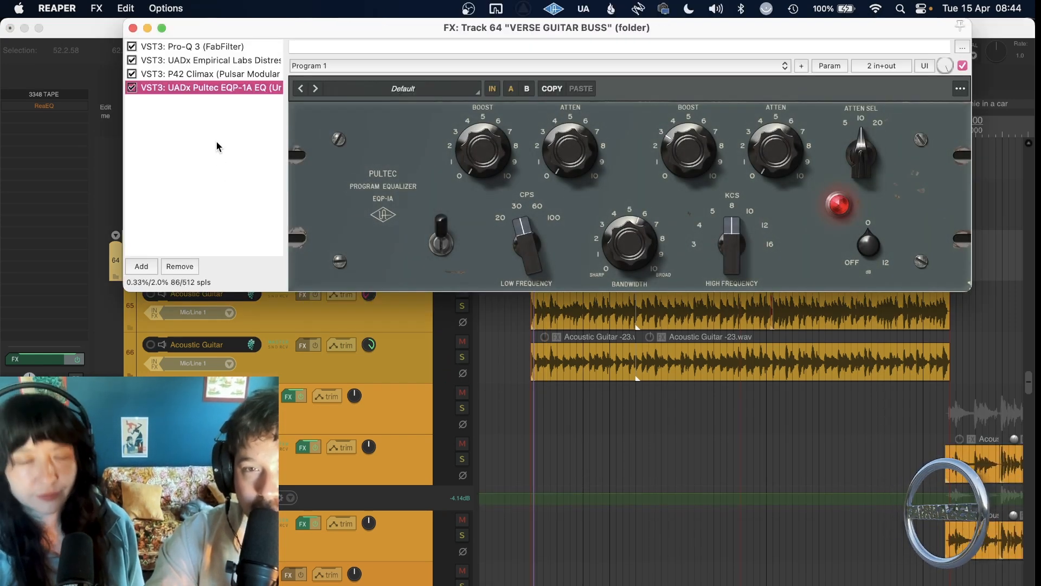
{"action": "left_click", "coordinate": [227, 47]}
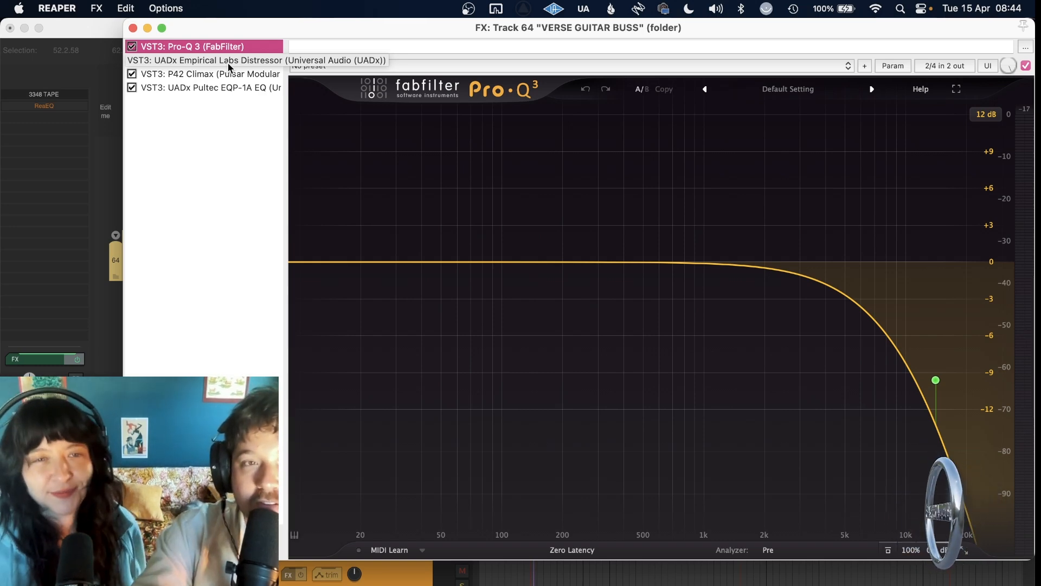
{"action": "left_click_drag", "start_coordinate": [259, 35], "coordinate": [283, 573]}
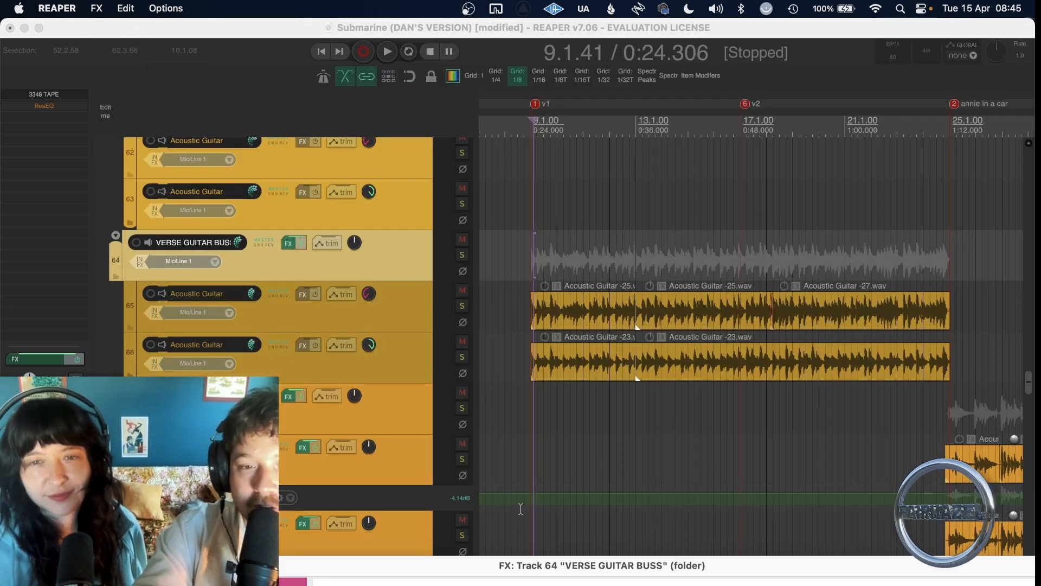
{"action": "left_click_drag", "start_coordinate": [526, 567], "coordinate": [432, 27]}
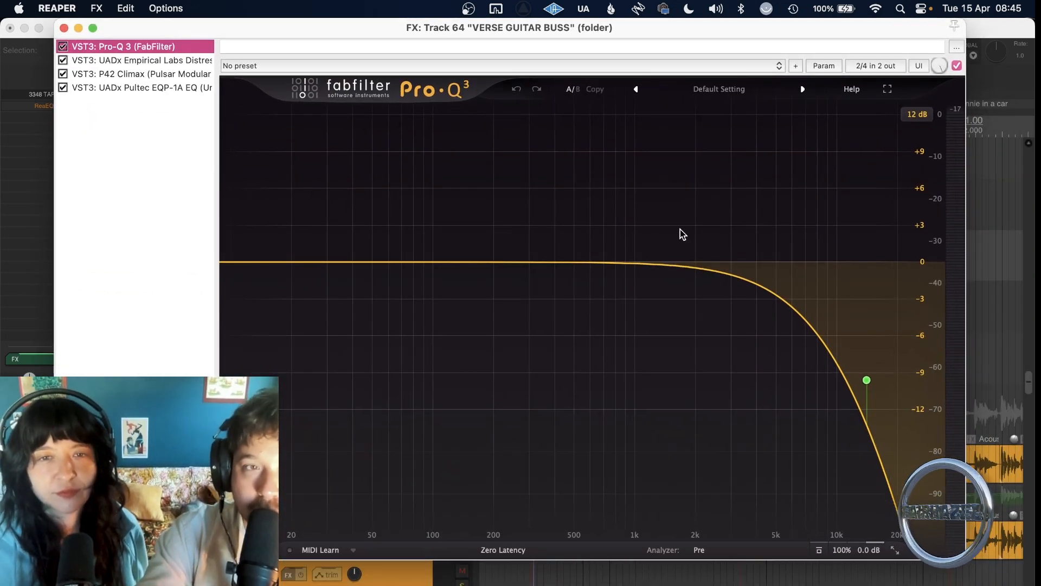
{"action": "mouse_move", "coordinate": [860, 396]}
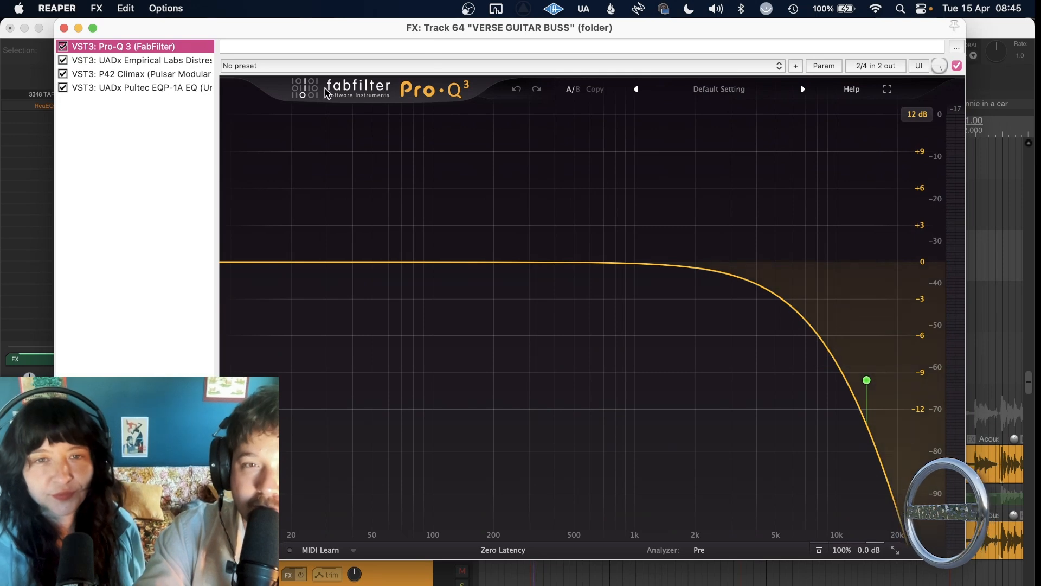
Examine the UADx Distressor, P42 Climax and UADx Pultec EQP-1A in the verse guitar chain and close the effects window.
{"action": "left_click", "coordinate": [148, 61]}
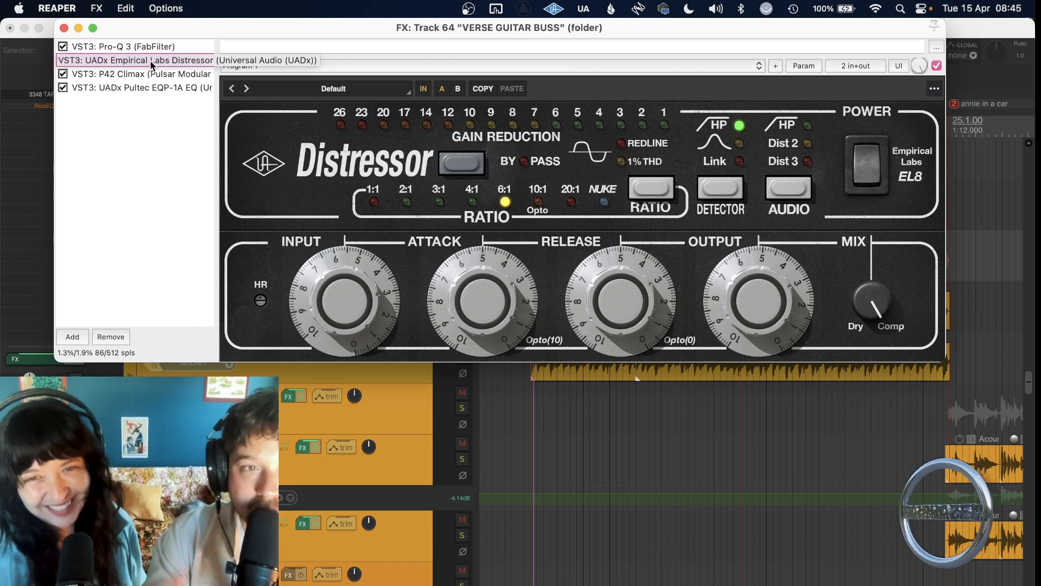
{"action": "left_click", "coordinate": [148, 80]}
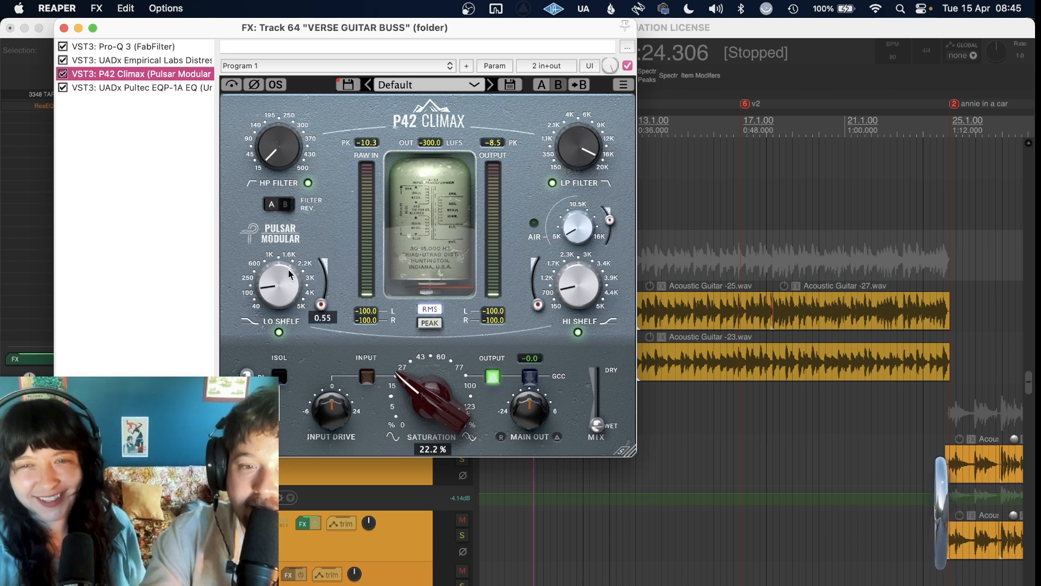
{"action": "left_click", "coordinate": [125, 89]}
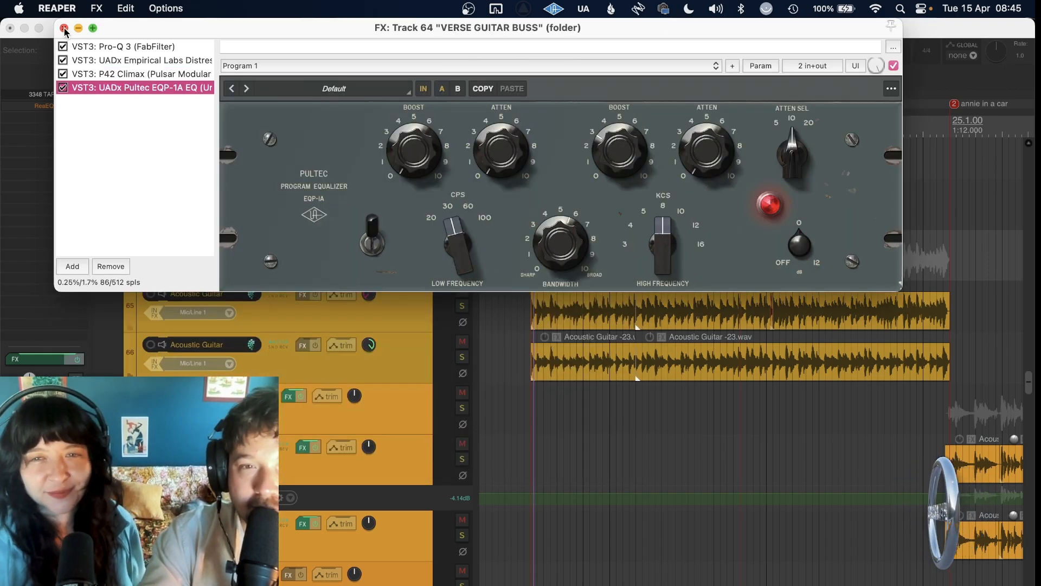
{"action": "left_click", "coordinate": [63, 28]}
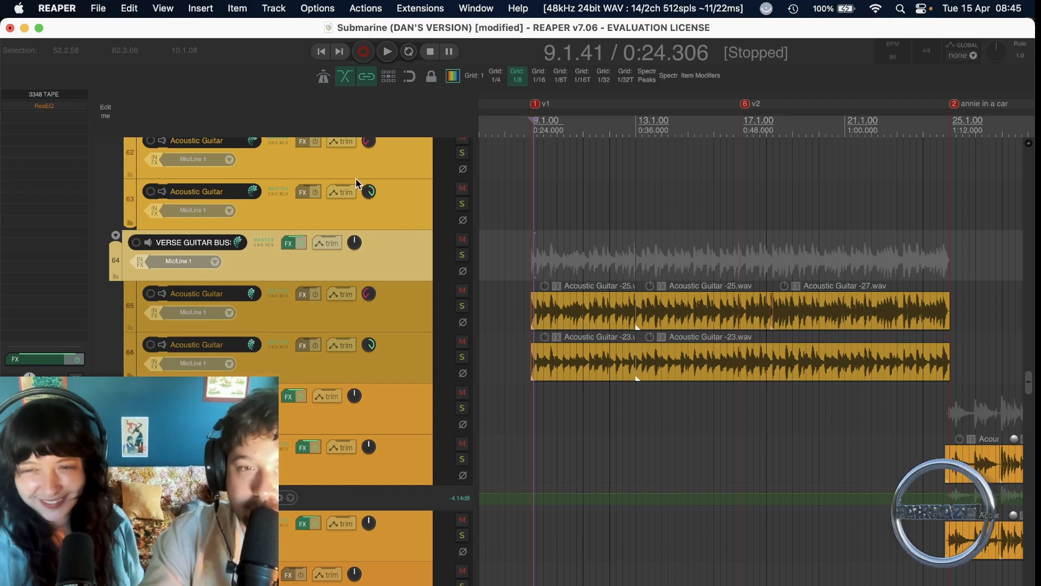
Place the edit cursor just before the v1 marker and look through the guitar, lead vocal and harmony tracks.
{"action": "left_click", "coordinate": [524, 255]}
{"action": "scroll", "coordinate": [525, 254], "scroll_direction": "down", "scroll_amount": 5}
{"action": "scroll", "coordinate": [525, 254], "scroll_direction": "down", "scroll_amount": 3}
{"action": "scroll", "coordinate": [524, 254], "scroll_direction": "down", "scroll_amount": 8}
{"action": "scroll", "coordinate": [524, 252], "scroll_direction": "up", "scroll_amount": 2}
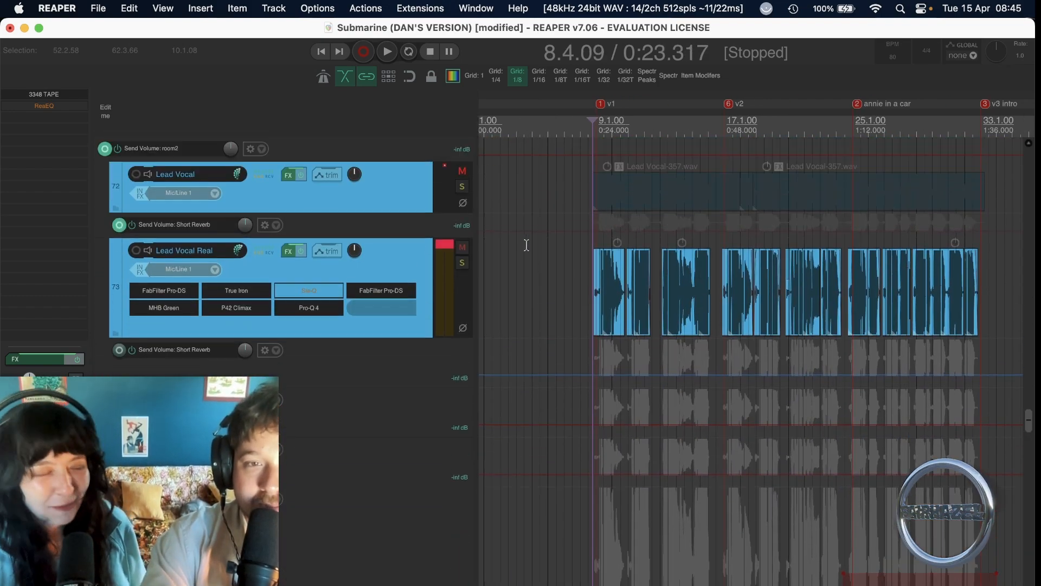
{"action": "scroll", "coordinate": [572, 253], "scroll_direction": "up", "scroll_amount": 8}
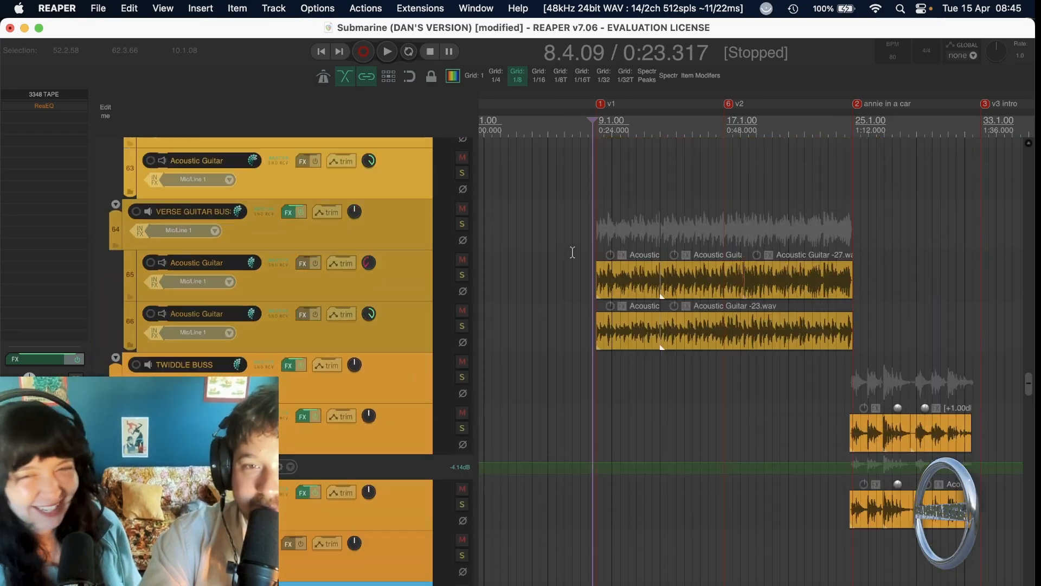
{"action": "scroll", "coordinate": [572, 252], "scroll_direction": "up", "scroll_amount": 10}
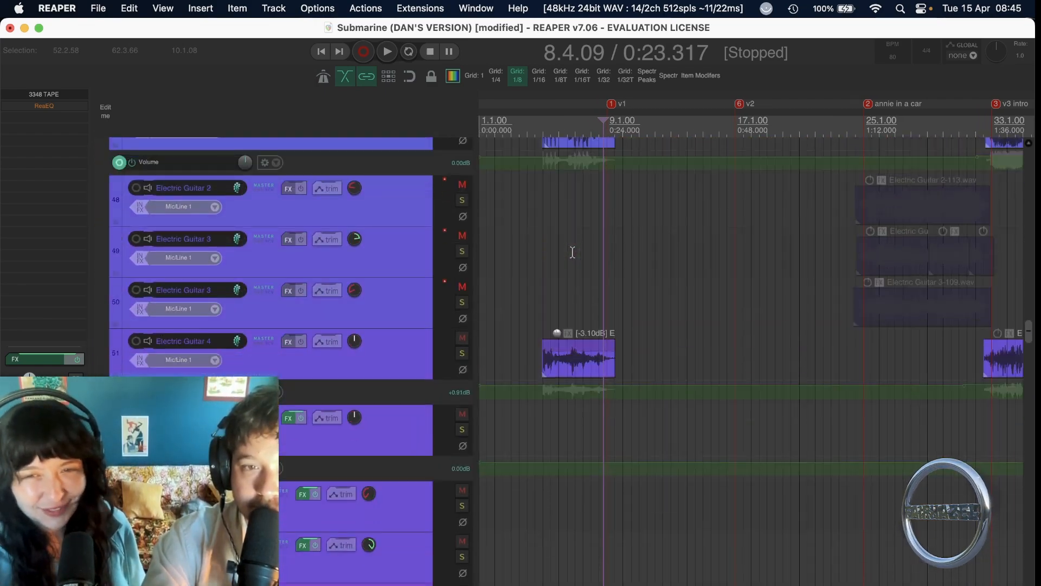
{"action": "scroll", "coordinate": [573, 252], "scroll_direction": "down", "scroll_amount": 10}
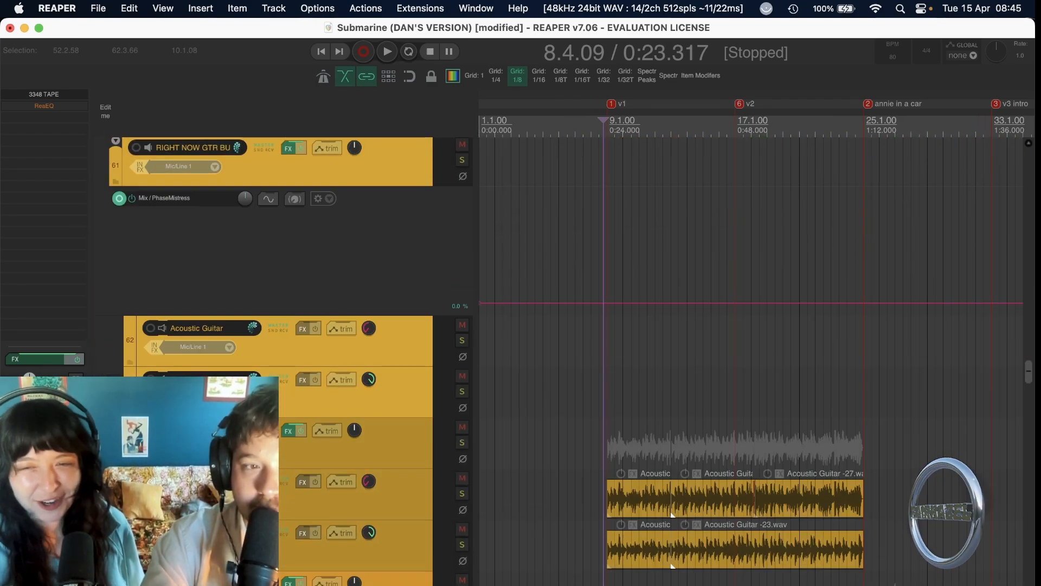
{"action": "scroll", "coordinate": [668, 405], "scroll_direction": "down", "scroll_amount": 10}
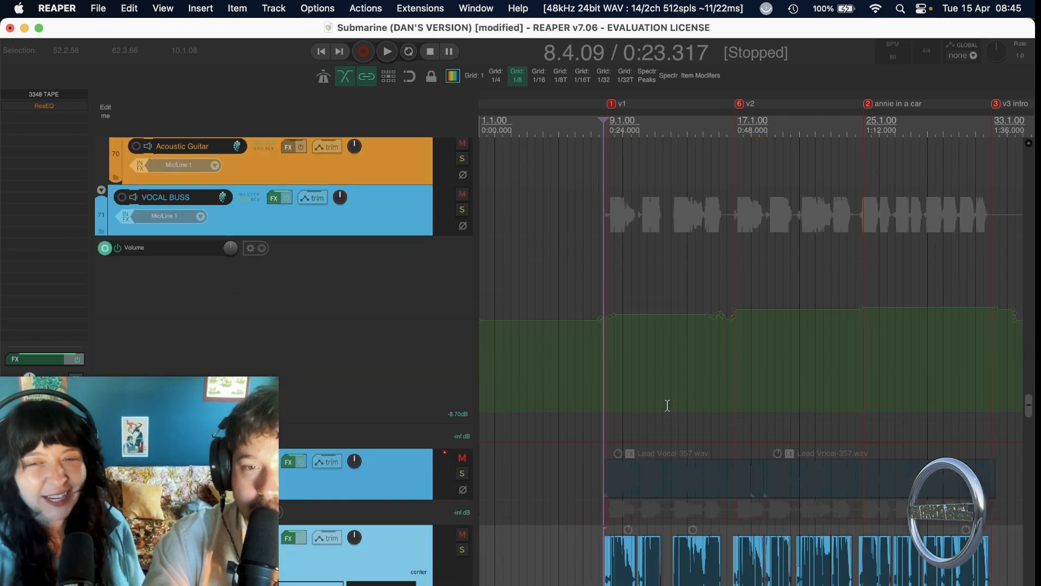
{"action": "scroll", "coordinate": [667, 406], "scroll_direction": "down", "scroll_amount": 3}
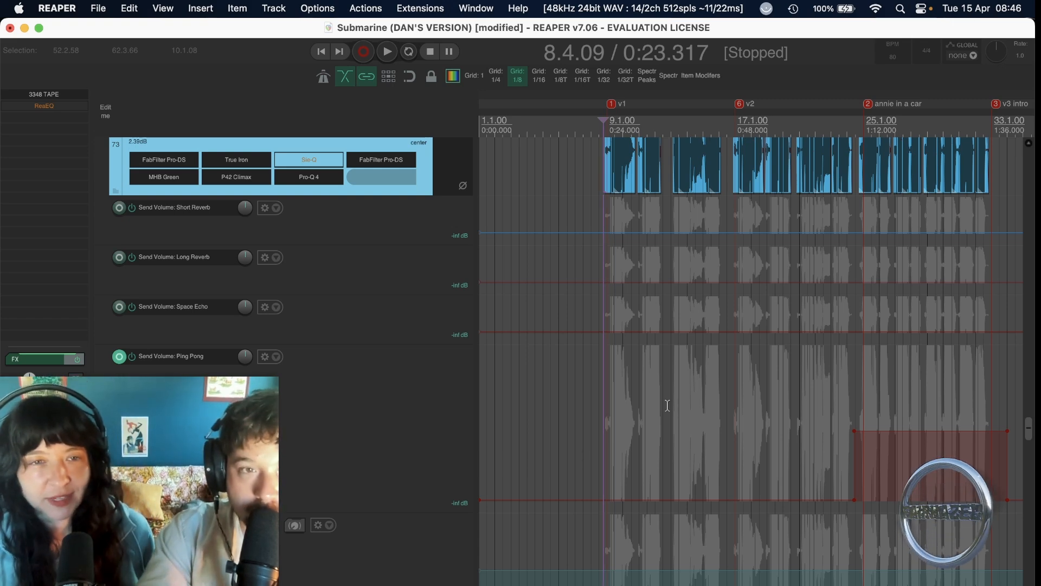
{"action": "scroll", "coordinate": [667, 405], "scroll_direction": "up", "scroll_amount": 8}
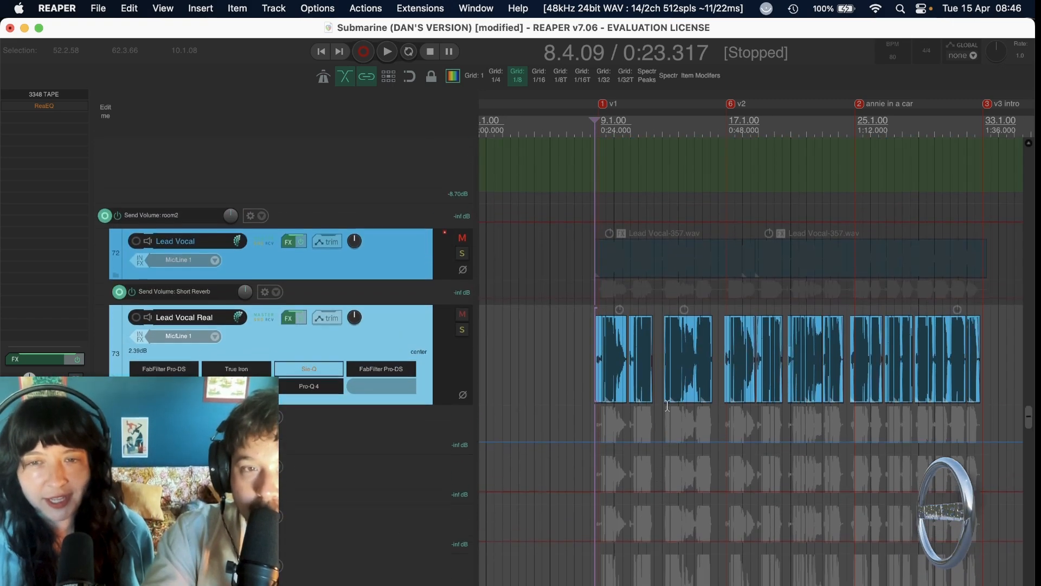
{"action": "scroll", "coordinate": [568, 454], "scroll_direction": "down", "scroll_amount": 15}
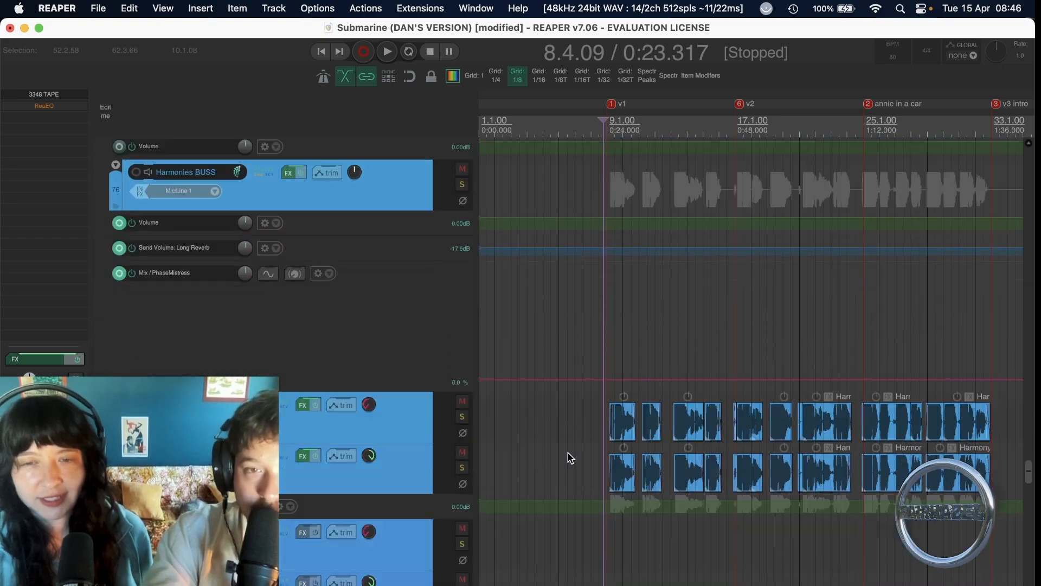
Solo the VOCAL BUSS, play it from just before verse 1 and examine the Lead Vocal Real clips, effects and automation lanes.
{"action": "scroll", "coordinate": [568, 453], "scroll_direction": "up", "scroll_amount": 5}
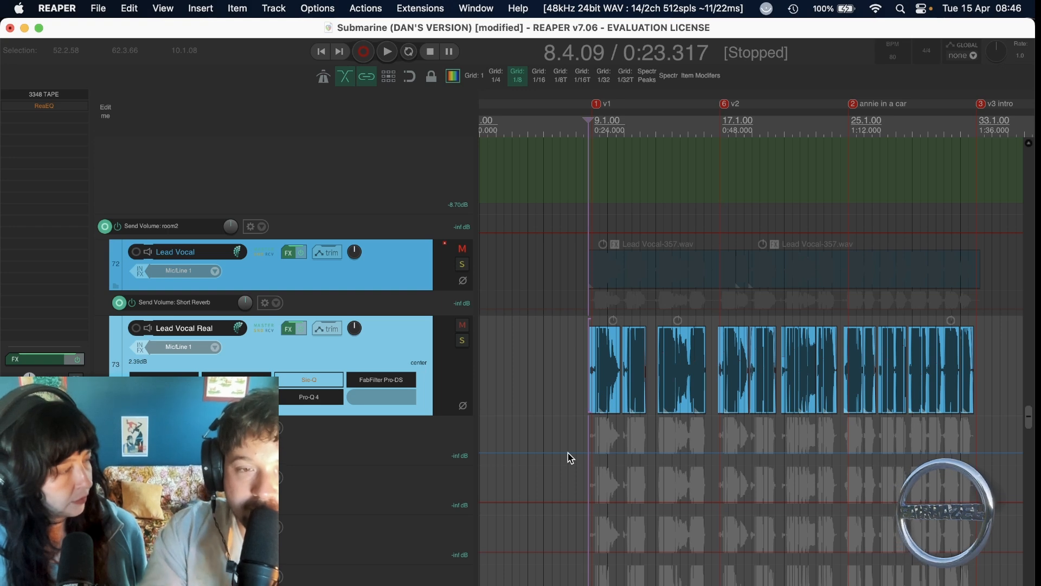
{"action": "scroll", "coordinate": [568, 453], "scroll_direction": "up", "scroll_amount": 5}
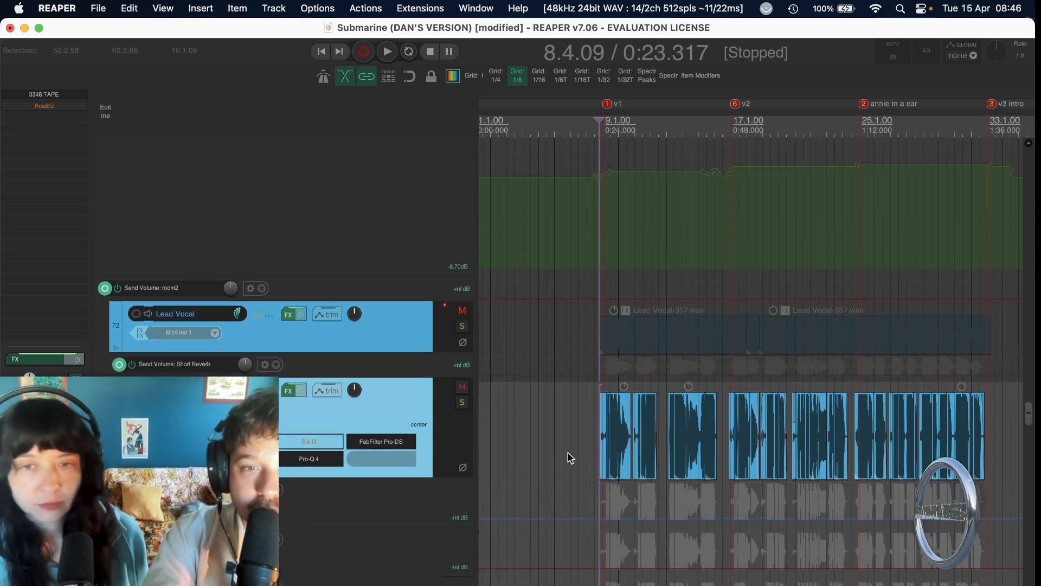
{"action": "left_click", "coordinate": [463, 263]}
{"action": "key", "text": "space"}
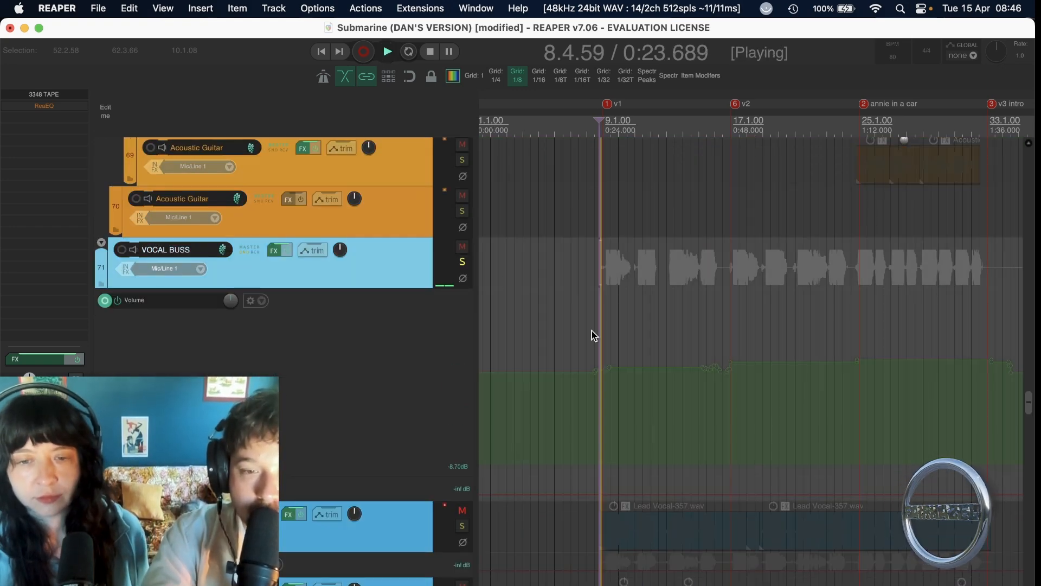
{"action": "scroll", "coordinate": [591, 332], "scroll_direction": "down", "scroll_amount": 5}
{"action": "scroll", "coordinate": [637, 380], "scroll_direction": "up", "scroll_amount": 5}
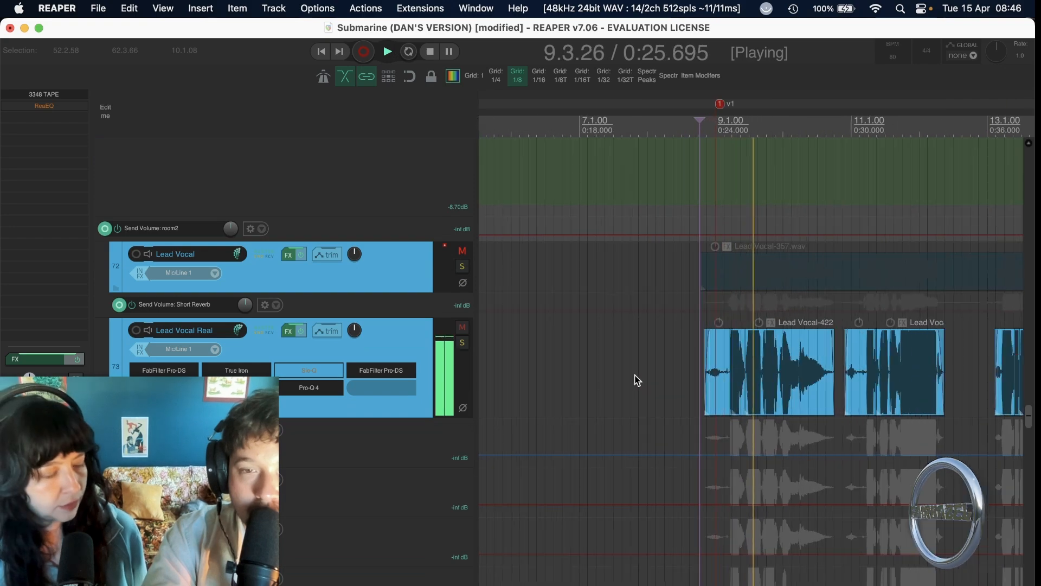
{"action": "scroll", "coordinate": [638, 380], "scroll_direction": "down", "scroll_amount": 3}
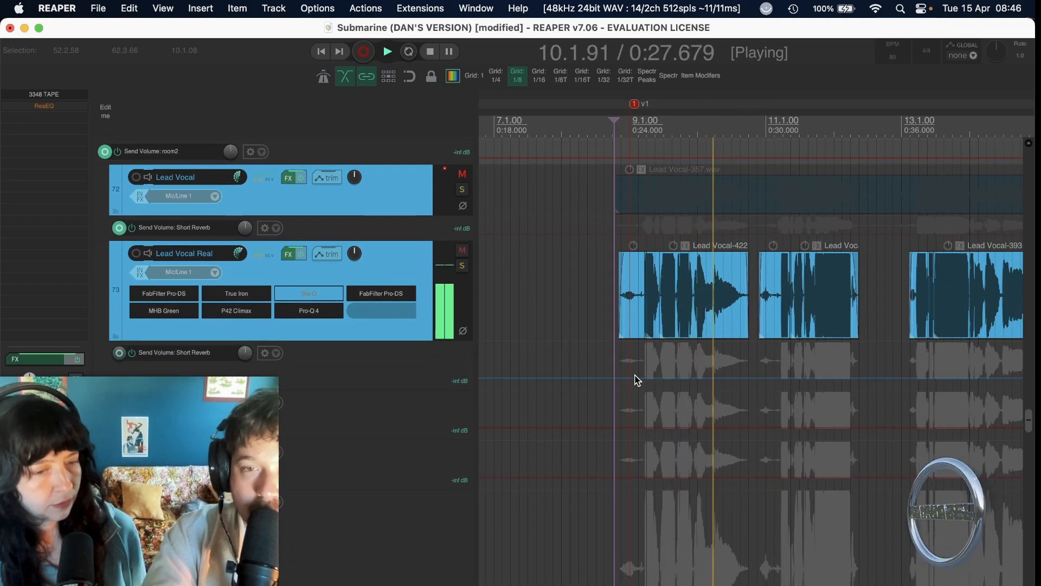
{"action": "scroll", "coordinate": [637, 380], "scroll_direction": "down", "scroll_amount": 2}
{"action": "scroll", "coordinate": [637, 381], "scroll_direction": "down", "scroll_amount": 15}
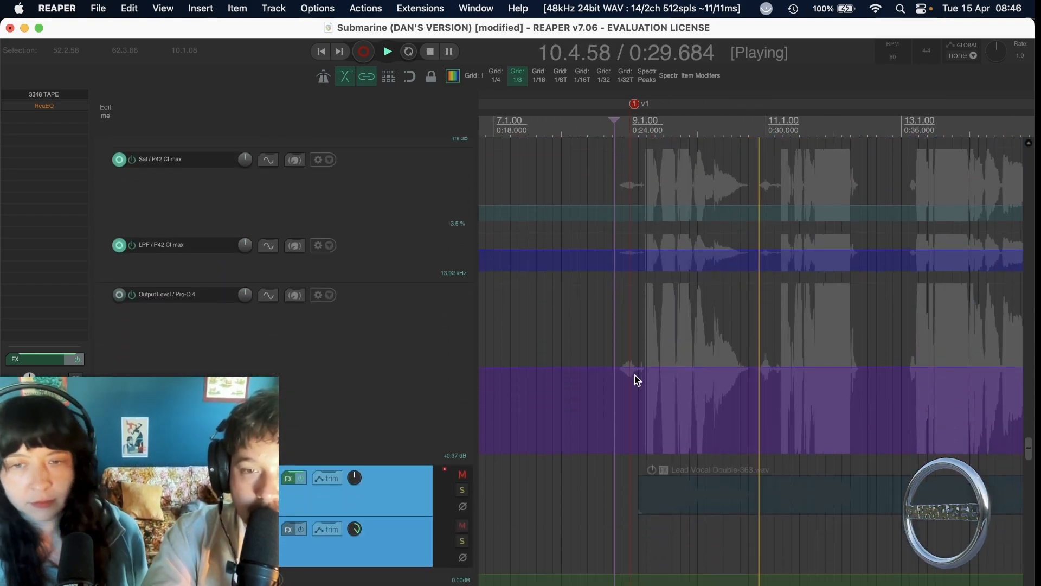
Mute the Lead Vocal Real track during playback to compare the vocal without it, unmute it and stop playback.
{"action": "scroll", "coordinate": [637, 381], "scroll_direction": "up", "scroll_amount": 18}
{"action": "scroll", "coordinate": [638, 381], "scroll_direction": "left", "scroll_amount": 5}
{"action": "scroll", "coordinate": [637, 380], "scroll_direction": "up", "scroll_amount": 2}
{"action": "scroll", "coordinate": [637, 380], "scroll_direction": "right", "scroll_amount": 4}
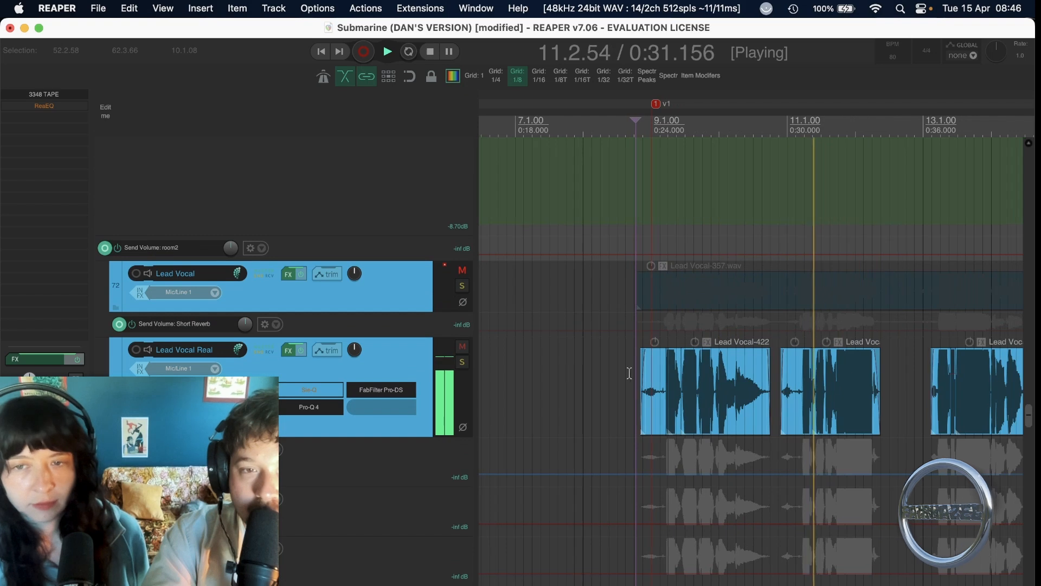
{"action": "left_click", "coordinate": [462, 348]}
{"action": "scroll", "coordinate": [623, 369], "scroll_direction": "right", "scroll_amount": 2}
{"action": "scroll", "coordinate": [623, 369], "scroll_direction": "right", "scroll_amount": 2}
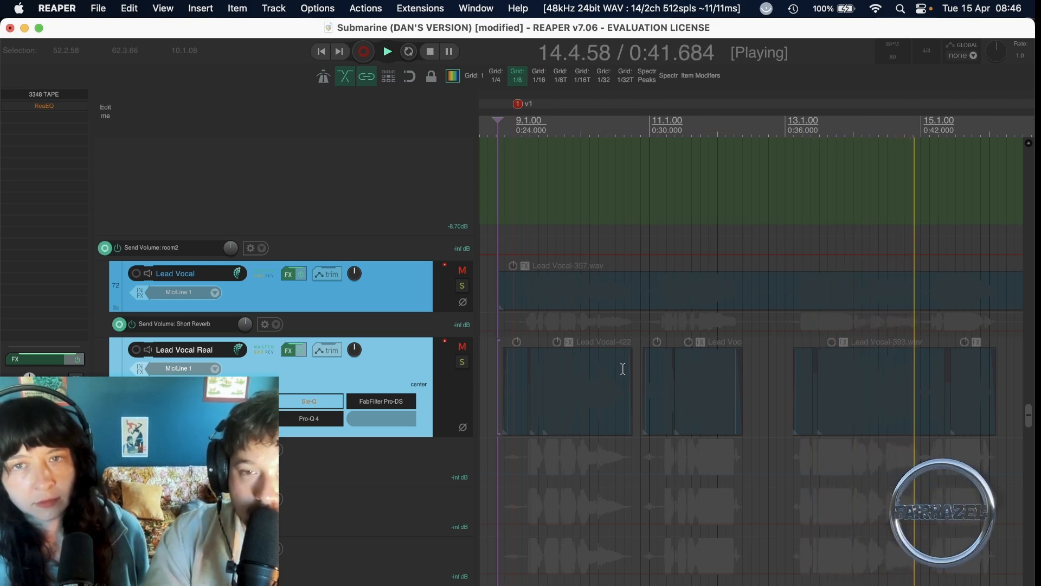
{"action": "left_click", "coordinate": [462, 348]}
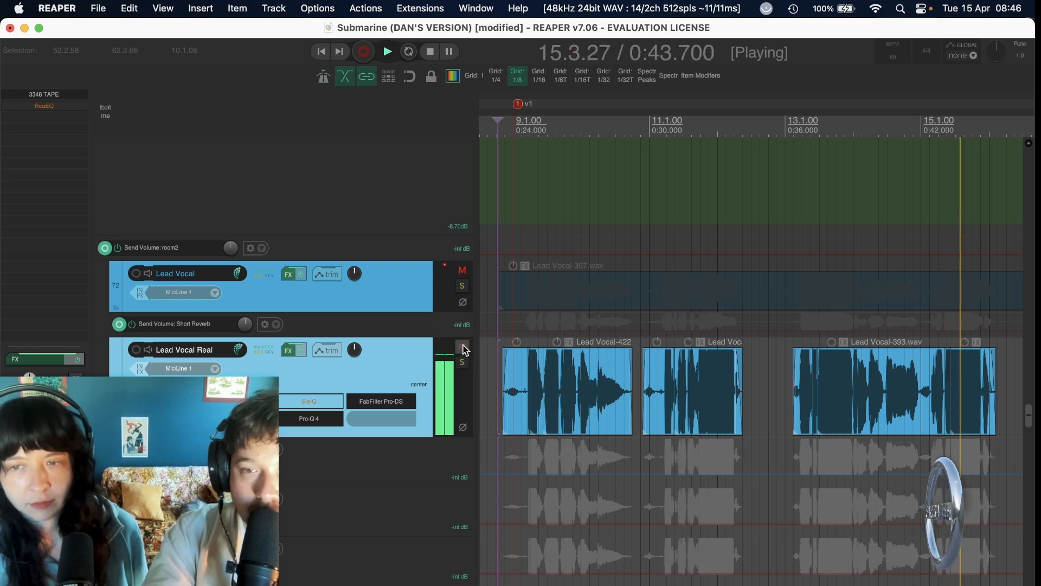
{"action": "key", "text": "space"}
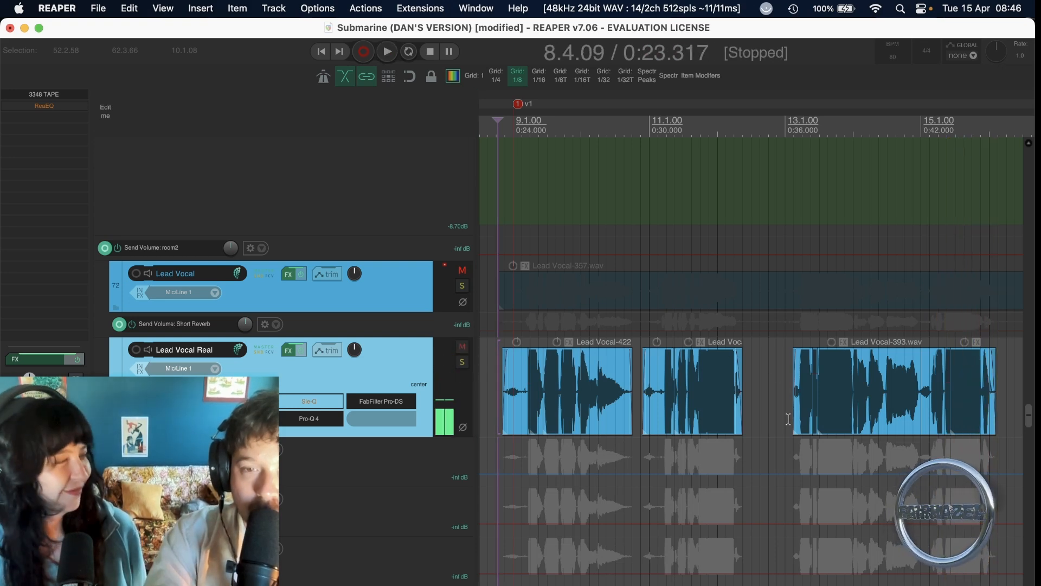
Select the short Lead Vocal-393.wav clip carrying FabFilter Pro-DS in the Lead Vocal Real phrase just after bar 13.
{"action": "scroll", "coordinate": [788, 419], "scroll_direction": "down", "scroll_amount": 4}
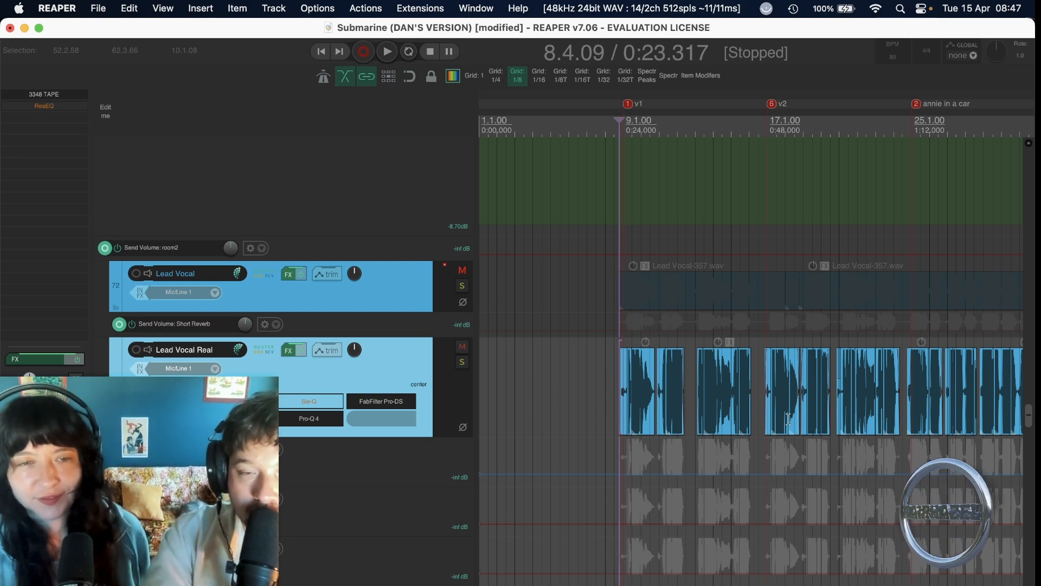
{"action": "left_click", "coordinate": [694, 427]}
{"action": "left_click", "coordinate": [697, 425]}
{"action": "scroll", "coordinate": [697, 424], "scroll_direction": "up", "scroll_amount": 10}
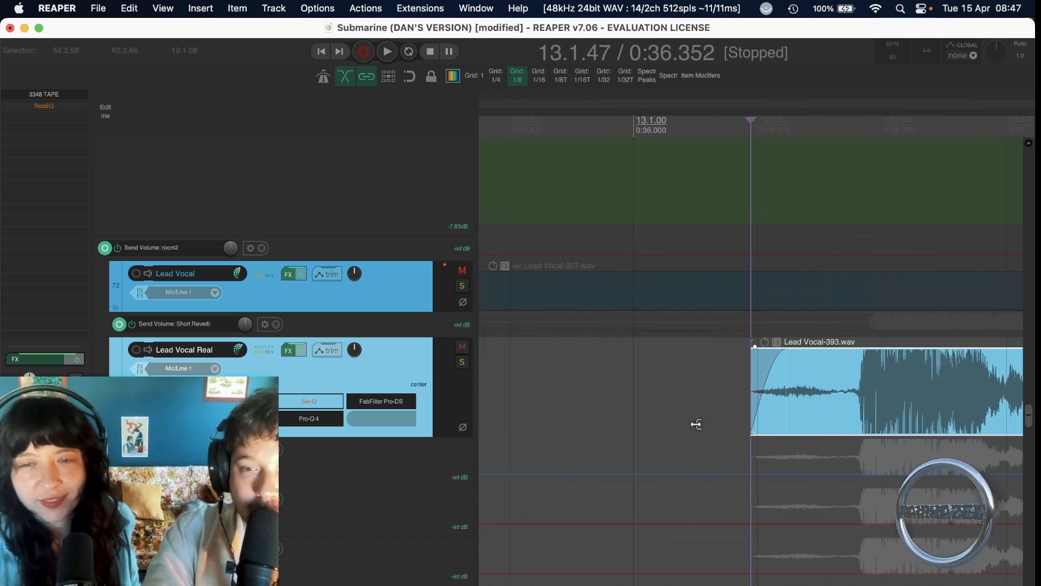
{"action": "scroll", "coordinate": [697, 424], "scroll_direction": "right", "scroll_amount": 5}
{"action": "scroll", "coordinate": [697, 425], "scroll_direction": "up", "scroll_amount": 4}
{"action": "scroll", "coordinate": [697, 425], "scroll_direction": "right", "scroll_amount": 10}
{"action": "left_click", "coordinate": [663, 413]}
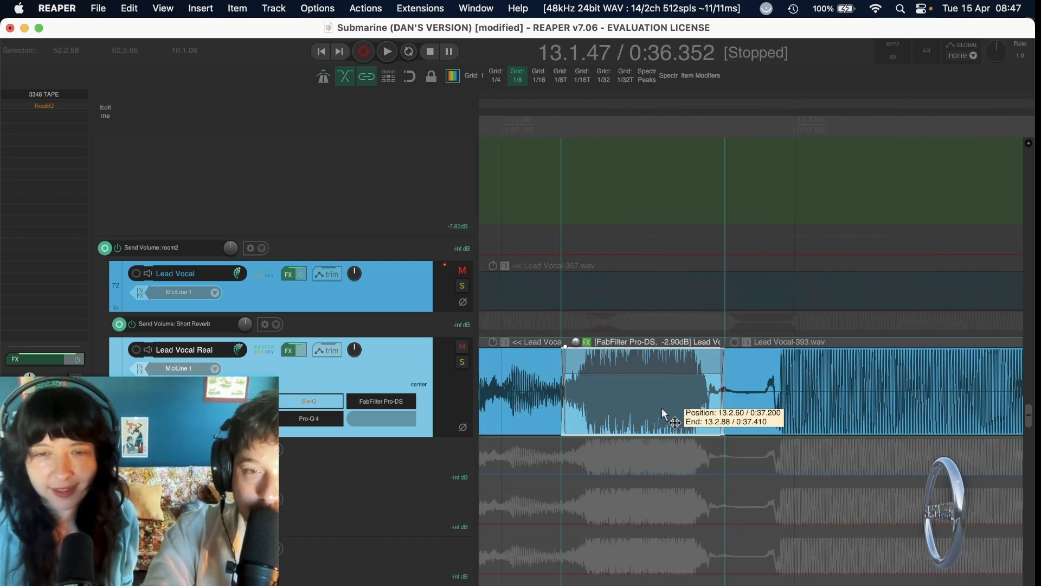
Examine the waveform of the clip carrying FabFilter Pro-DS and its crossfades with the neighbouring vocal clips.
{"action": "scroll", "coordinate": [662, 413], "scroll_direction": "up", "scroll_amount": 4}
{"action": "scroll", "coordinate": [663, 413], "scroll_direction": "down", "scroll_amount": 4}
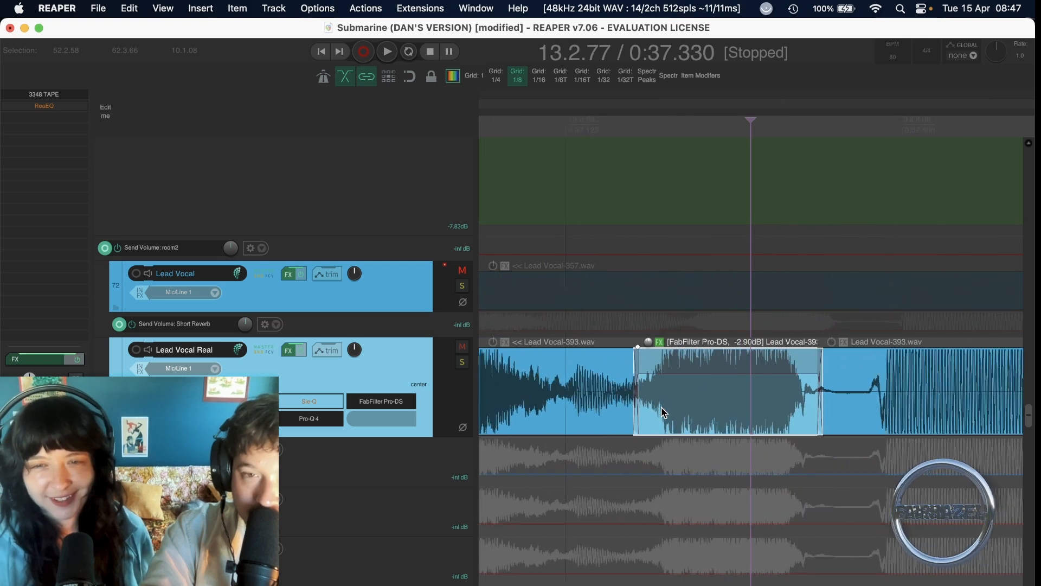
{"action": "scroll", "coordinate": [663, 414], "scroll_direction": "right", "scroll_amount": 5}
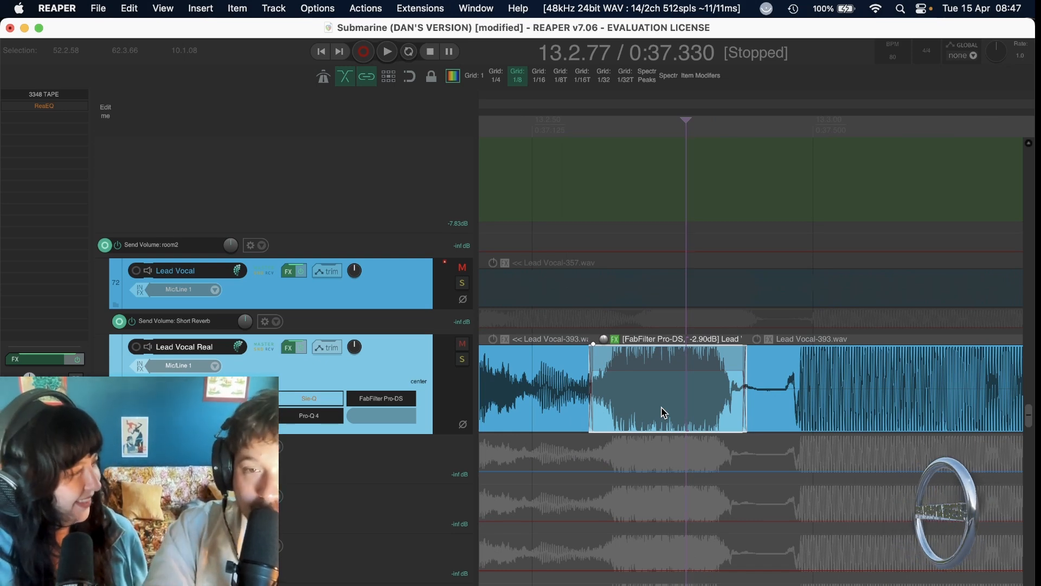
{"action": "scroll", "coordinate": [661, 412], "scroll_direction": "right", "scroll_amount": 3}
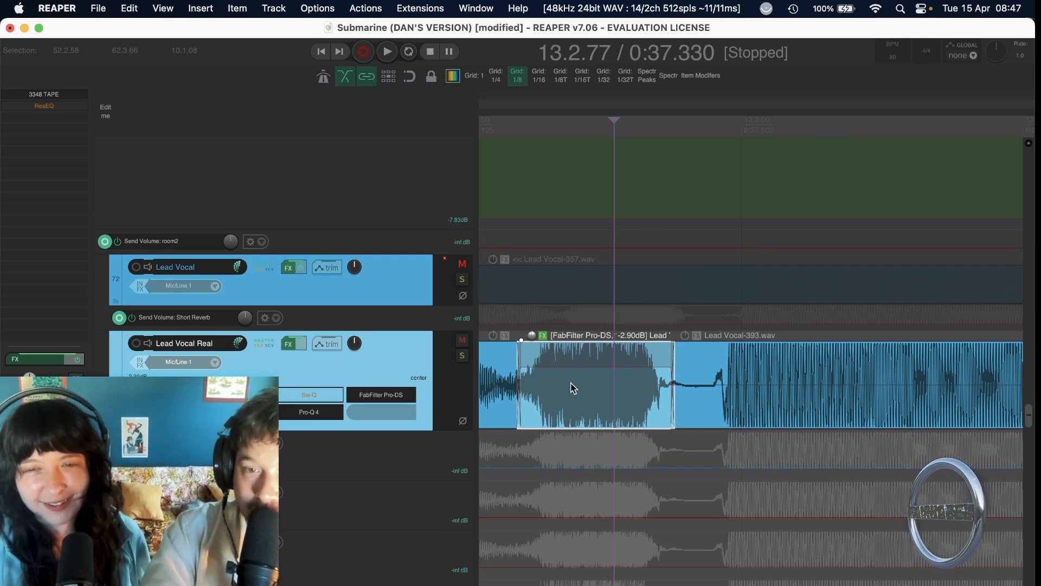
{"action": "scroll", "coordinate": [720, 395], "scroll_direction": "up", "scroll_amount": 5}
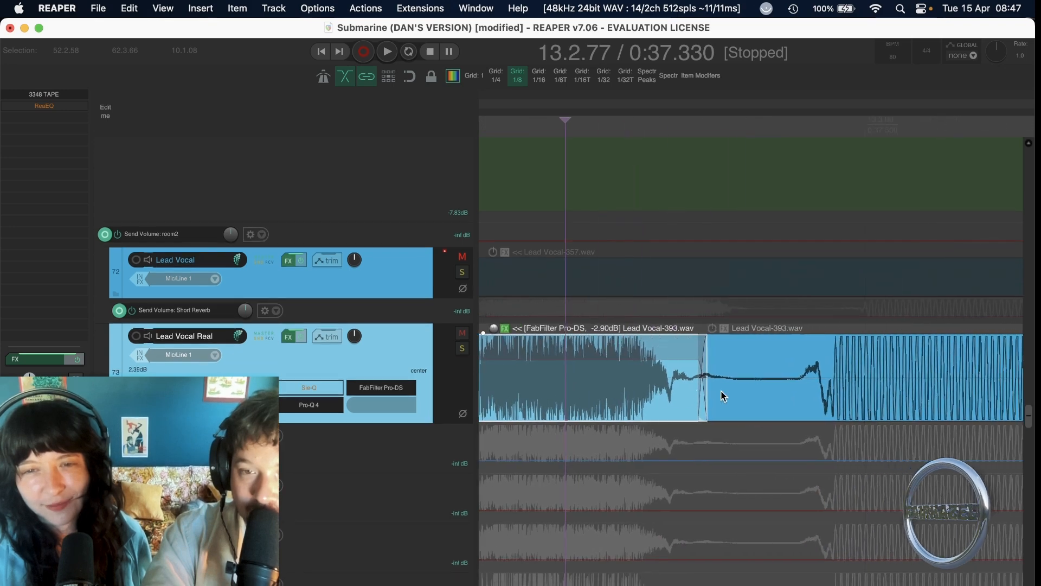
{"action": "scroll", "coordinate": [773, 373], "scroll_direction": "up", "scroll_amount": 4}
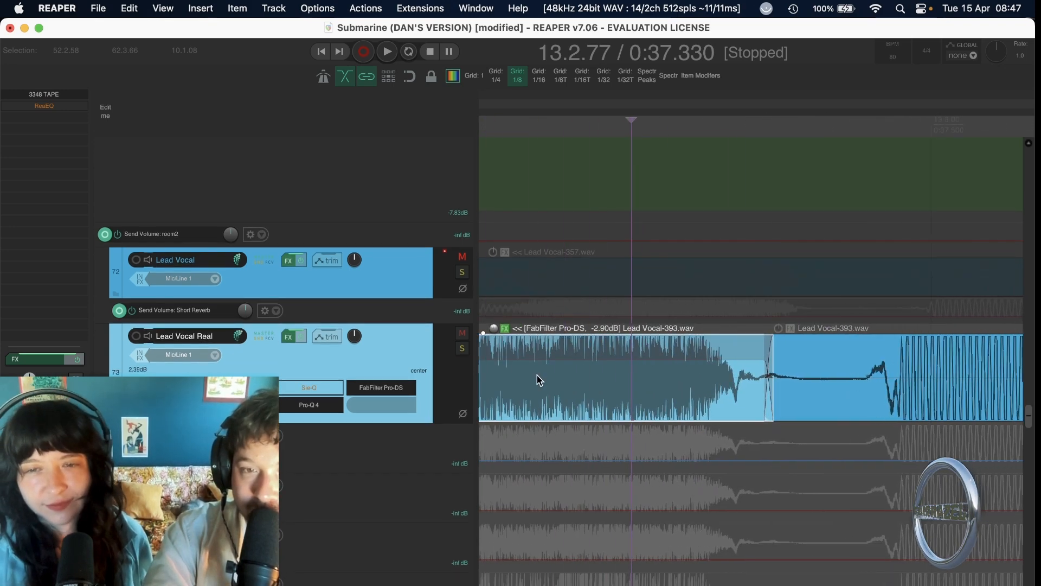
{"action": "scroll", "coordinate": [601, 377], "scroll_direction": "down", "scroll_amount": 3}
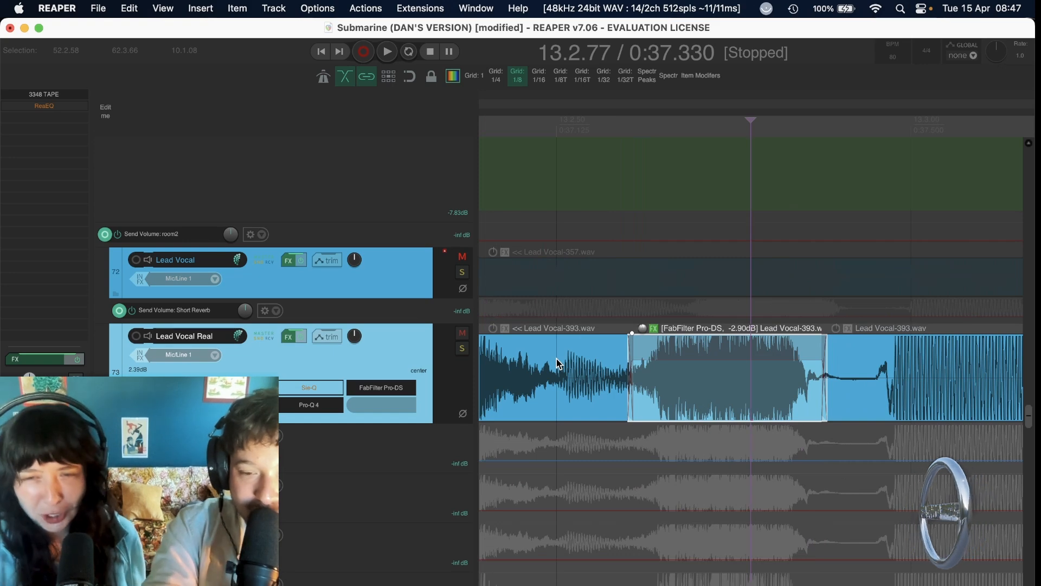
Reduce the waveform display height and compare the de-essed clip with the surrounding Lead Vocal Real phrases.
{"action": "scroll", "coordinate": [557, 359], "scroll_direction": "down", "scroll_amount": 5}
{"action": "scroll", "coordinate": [557, 359], "scroll_direction": "down", "scroll_amount": 2}
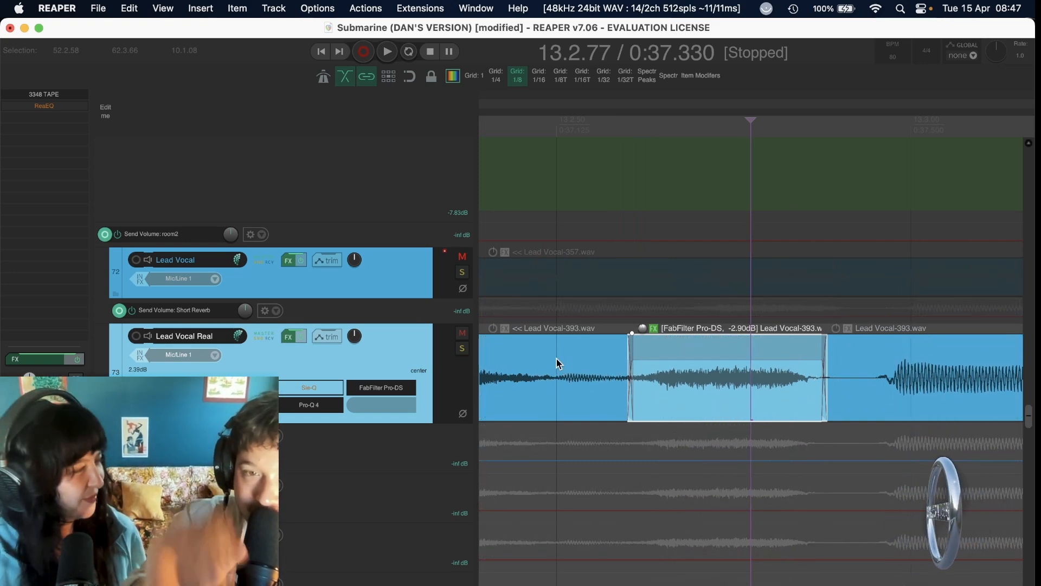
{"action": "scroll", "coordinate": [558, 361], "scroll_direction": "right", "scroll_amount": 5}
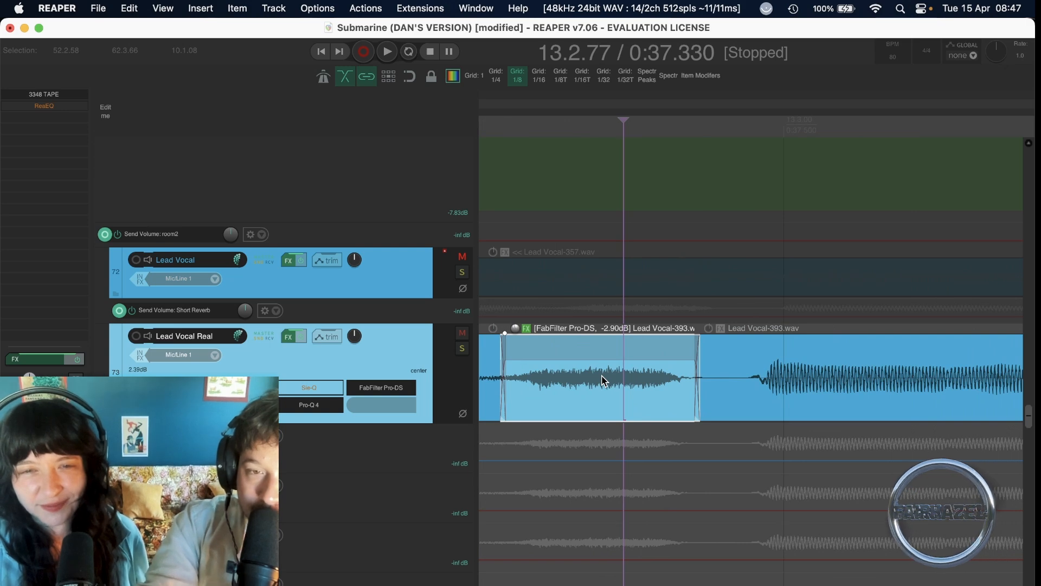
{"action": "scroll", "coordinate": [605, 380], "scroll_direction": "down", "scroll_amount": 3}
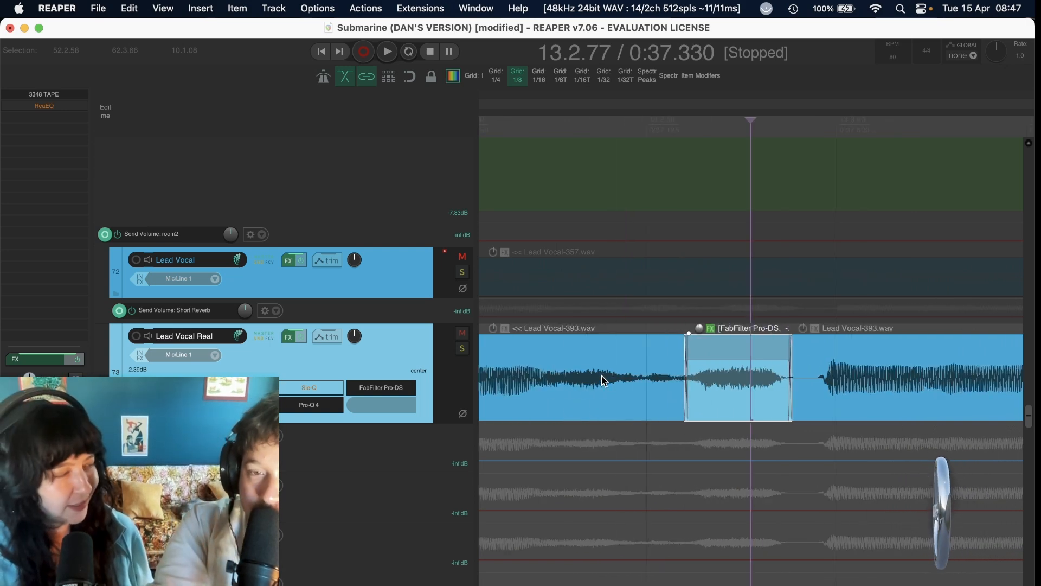
{"action": "scroll", "coordinate": [604, 380], "scroll_direction": "down", "scroll_amount": 3}
{"action": "scroll", "coordinate": [604, 381], "scroll_direction": "right", "scroll_amount": 10}
{"action": "scroll", "coordinate": [605, 380], "scroll_direction": "left", "scroll_amount": 10}
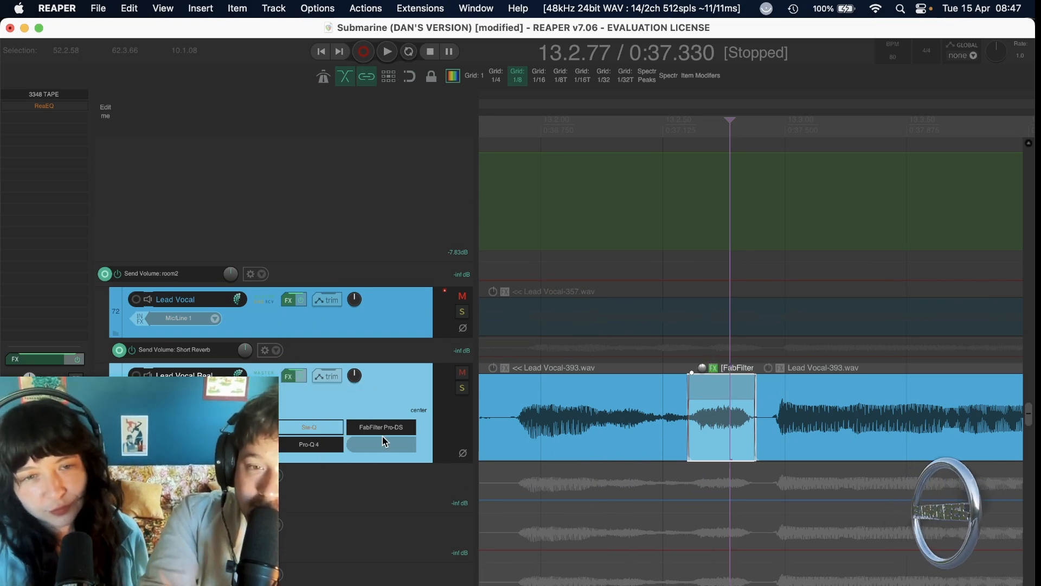
{"action": "scroll", "coordinate": [389, 444], "scroll_direction": "down", "scroll_amount": 1}
{"action": "scroll", "coordinate": [442, 488], "scroll_direction": "down", "scroll_amount": 10}
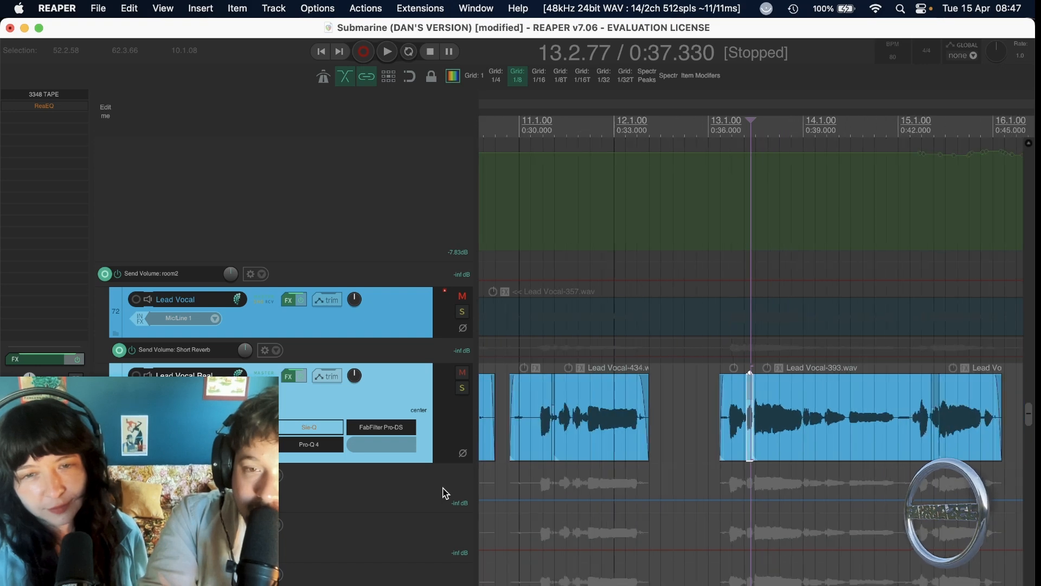
Place the edit cursor just before the v1 marker and look through the Lead Vocal Real clips up to verse 2.
{"action": "left_click", "coordinate": [536, 401]}
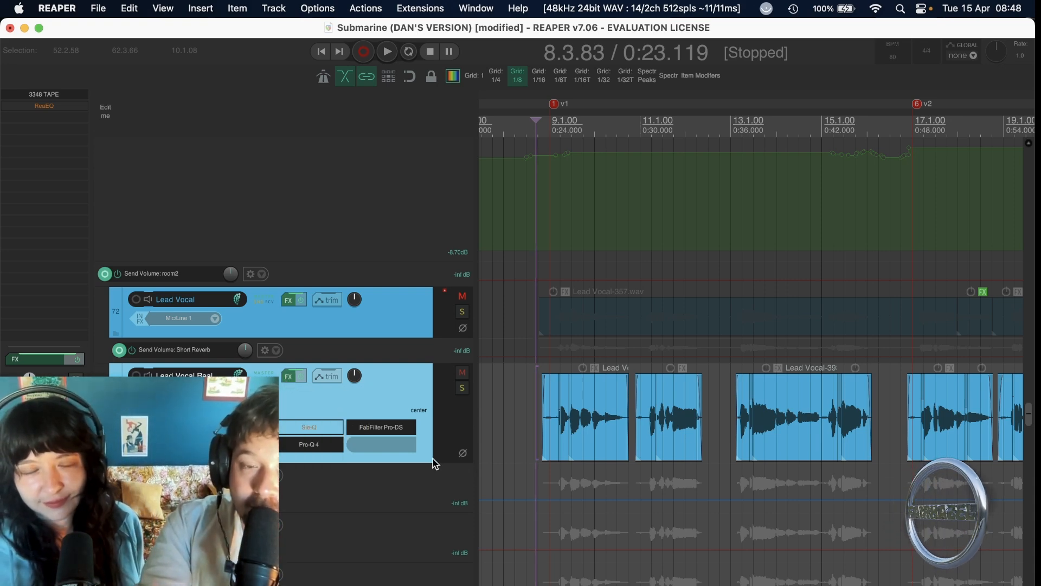
{"action": "scroll", "coordinate": [538, 371], "scroll_direction": "up", "scroll_amount": 3}
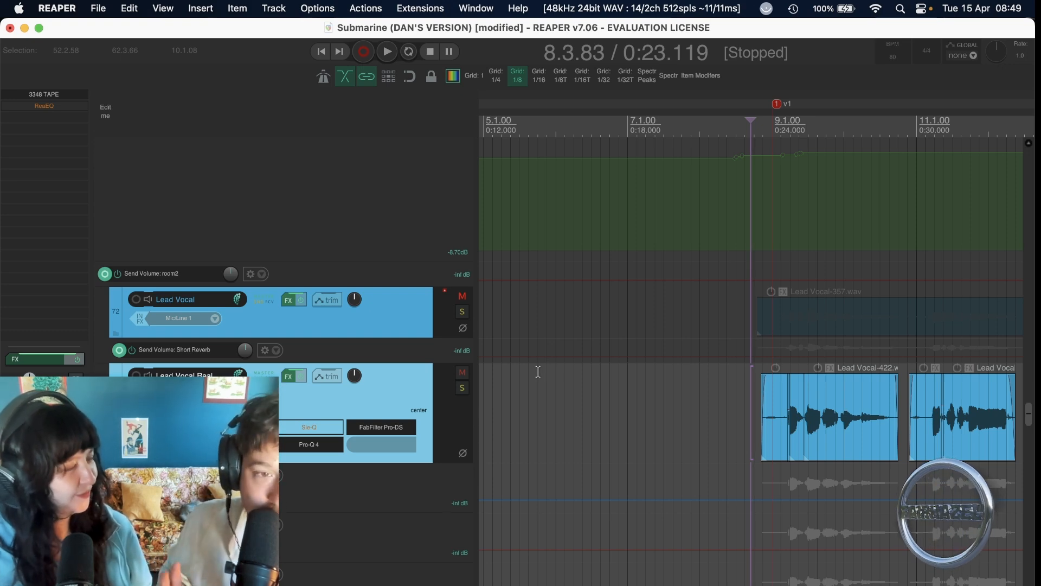
{"action": "scroll", "coordinate": [643, 413], "scroll_direction": "right", "scroll_amount": 10}
{"action": "scroll", "coordinate": [683, 407], "scroll_direction": "right", "scroll_amount": 5}
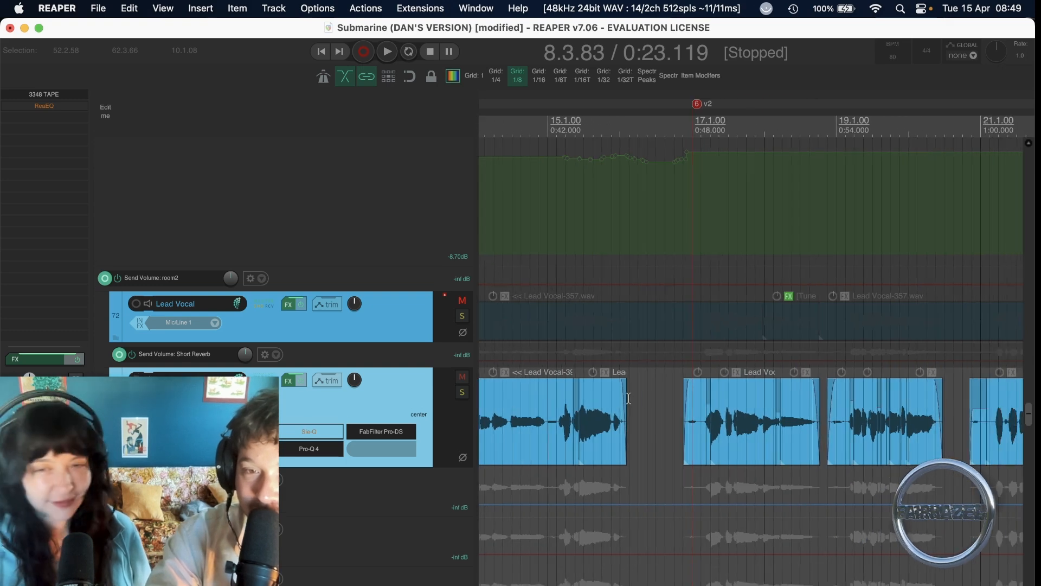
Place the edit cursor in the vocal gap before the v2 marker and turn off solo on the VOCAL BUSS.
{"action": "left_click", "coordinate": [647, 398]}
{"action": "scroll", "coordinate": [646, 399], "scroll_direction": "right", "scroll_amount": 4}
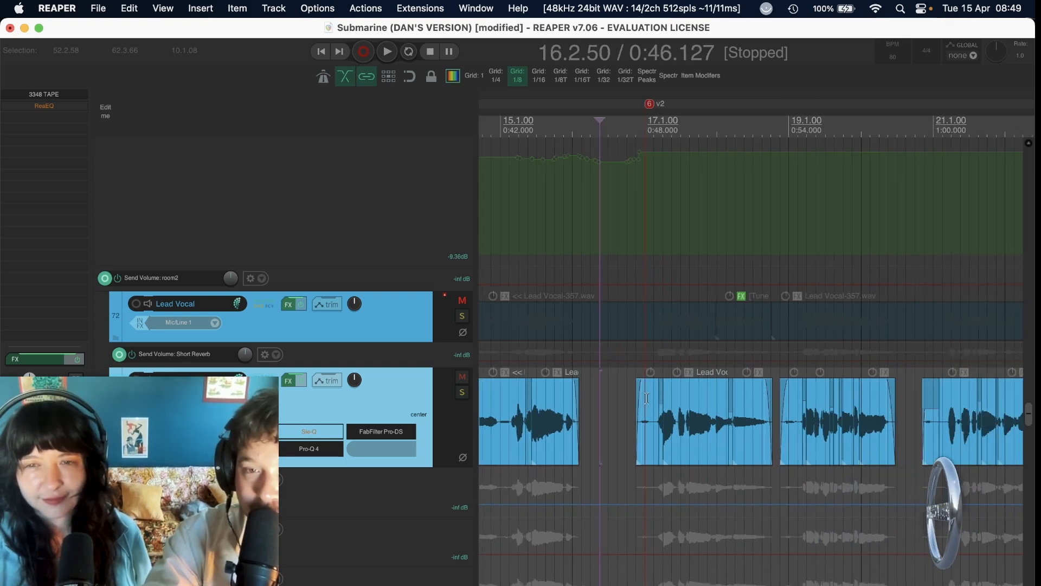
{"action": "scroll", "coordinate": [630, 398], "scroll_direction": "up", "scroll_amount": 3}
{"action": "scroll", "coordinate": [630, 398], "scroll_direction": "up", "scroll_amount": 1}
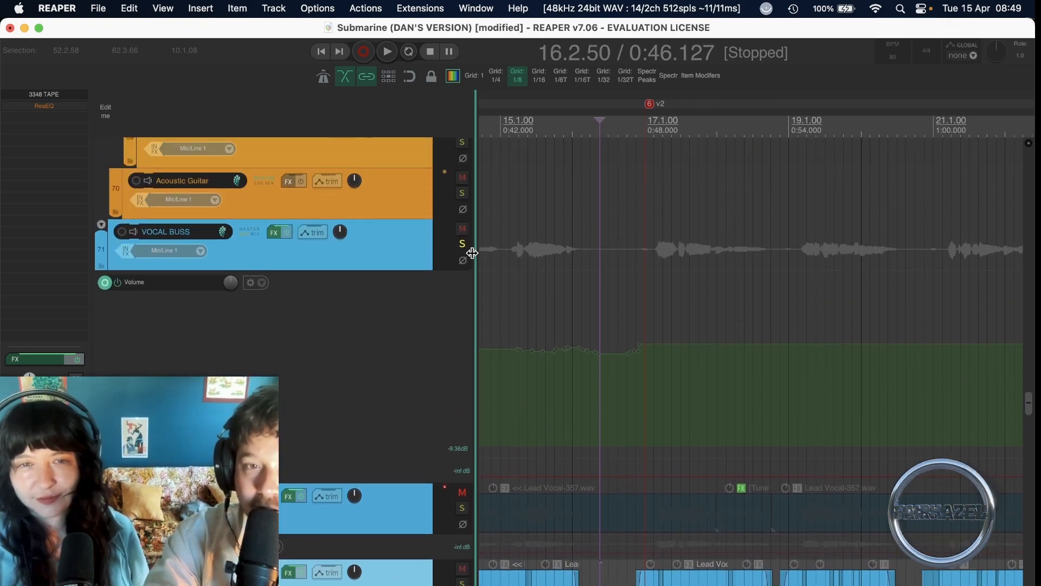
{"action": "left_click", "coordinate": [466, 245]}
Play the full mix from the end of the vocal phrase before the v2 marker into verse 2 and stop playback.
{"action": "scroll", "coordinate": [623, 230], "scroll_direction": "down", "scroll_amount": 2}
{"action": "scroll", "coordinate": [622, 229], "scroll_direction": "left", "scroll_amount": 2}
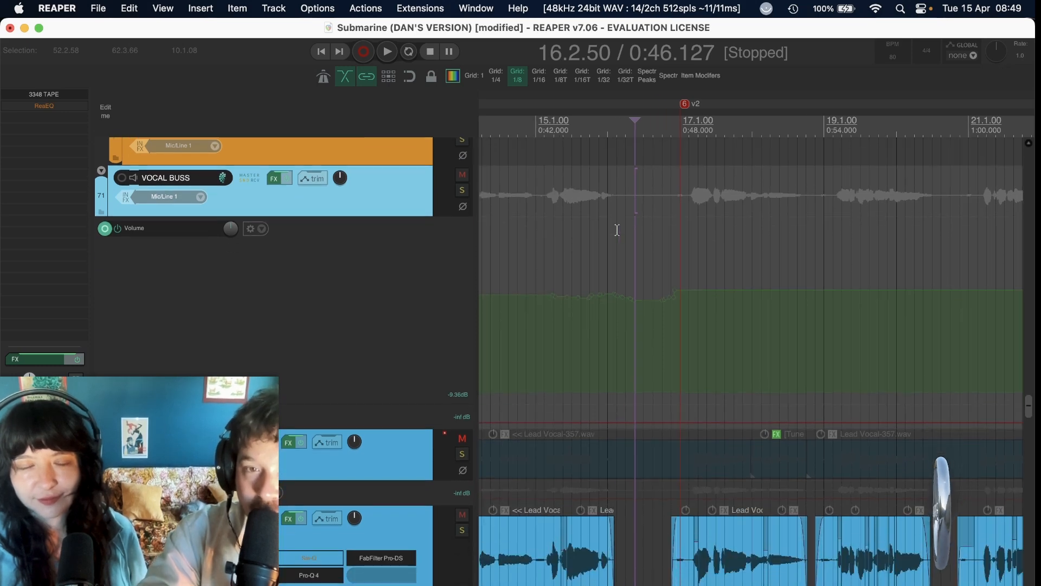
{"action": "left_click", "coordinate": [615, 192]}
{"action": "key", "text": "space"}
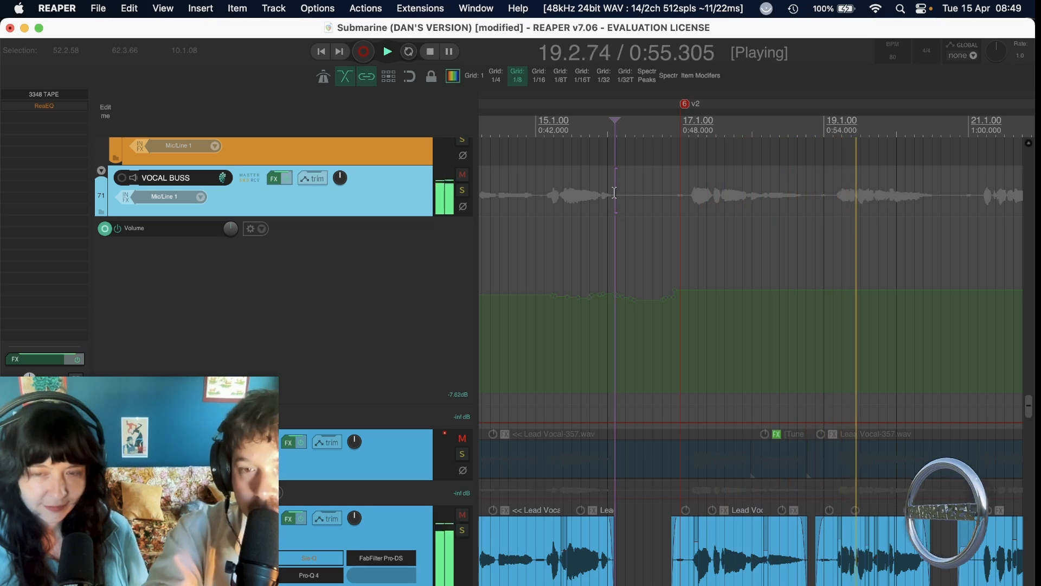
{"action": "key", "text": "space"}
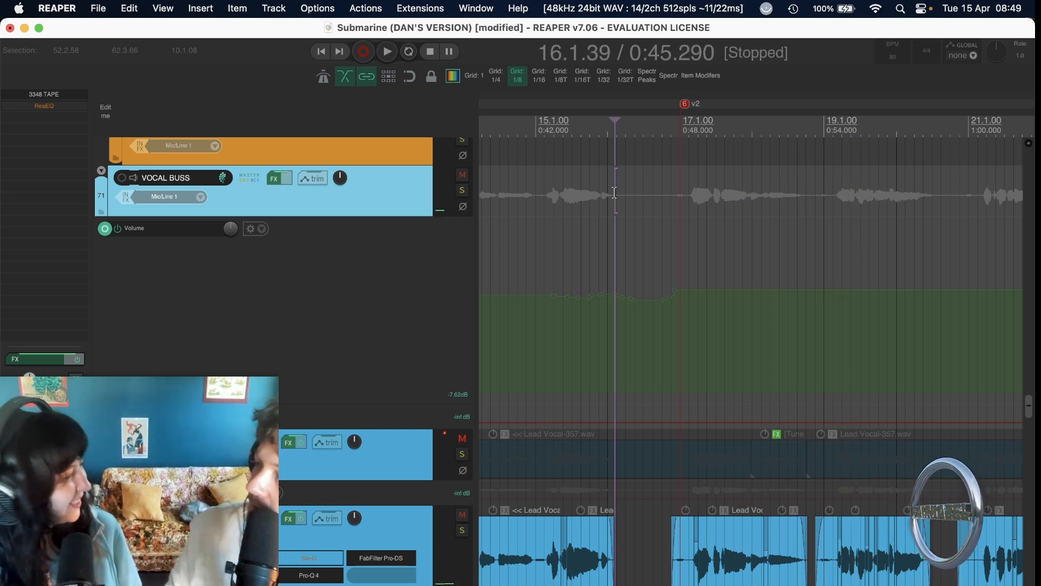
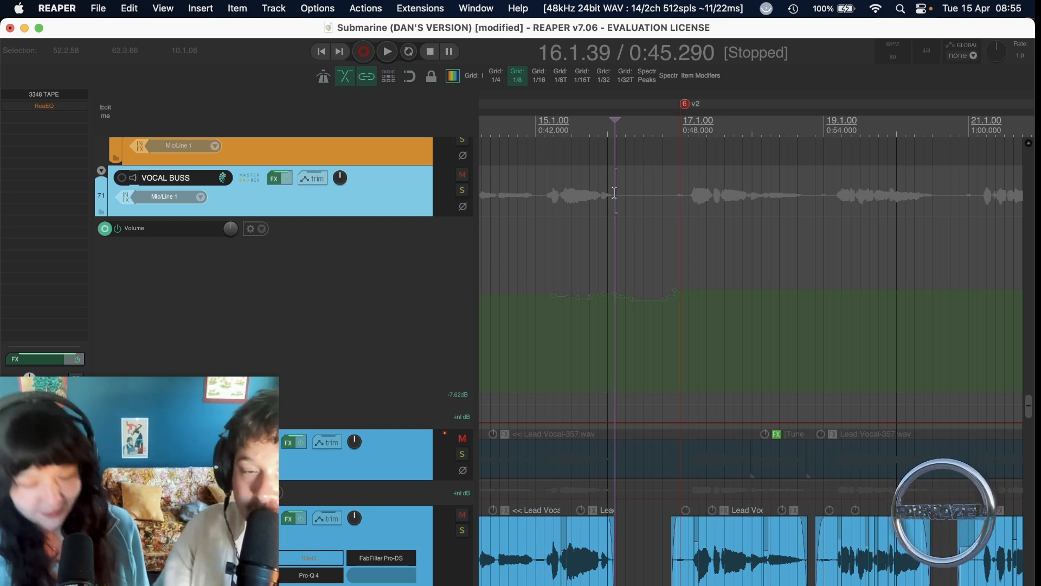
Place the edit cursor at the start of the Lead Vocal Real phrase at bar 13.
{"action": "scroll", "coordinate": [656, 461], "scroll_direction": "down", "scroll_amount": 5}
{"action": "scroll", "coordinate": [656, 461], "scroll_direction": "left", "scroll_amount": 5}
{"action": "scroll", "coordinate": [657, 462], "scroll_direction": "down", "scroll_amount": 2}
{"action": "left_click", "coordinate": [588, 373]}
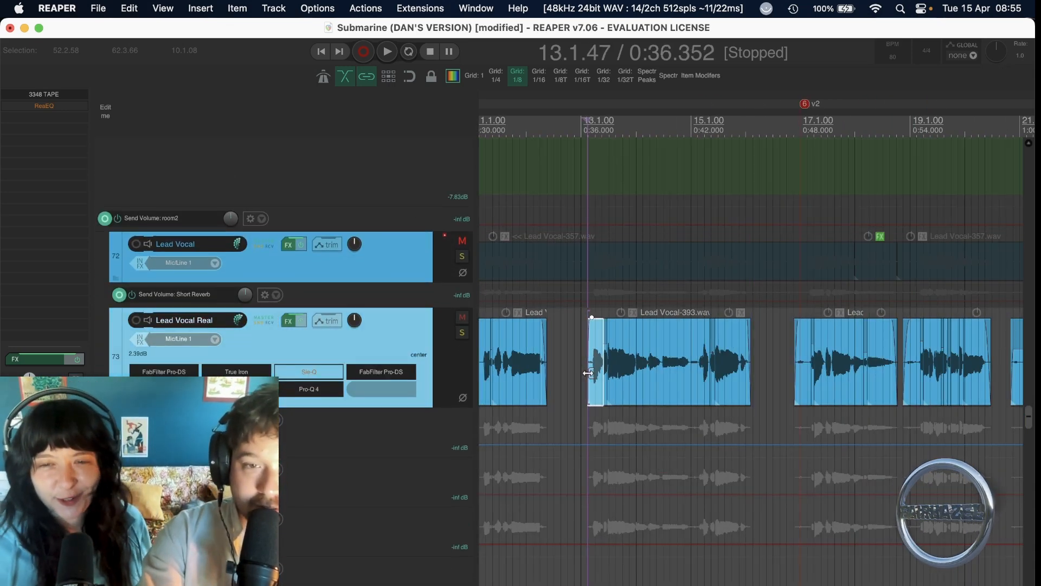
{"action": "scroll", "coordinate": [588, 373], "scroll_direction": "left", "scroll_amount": 3}
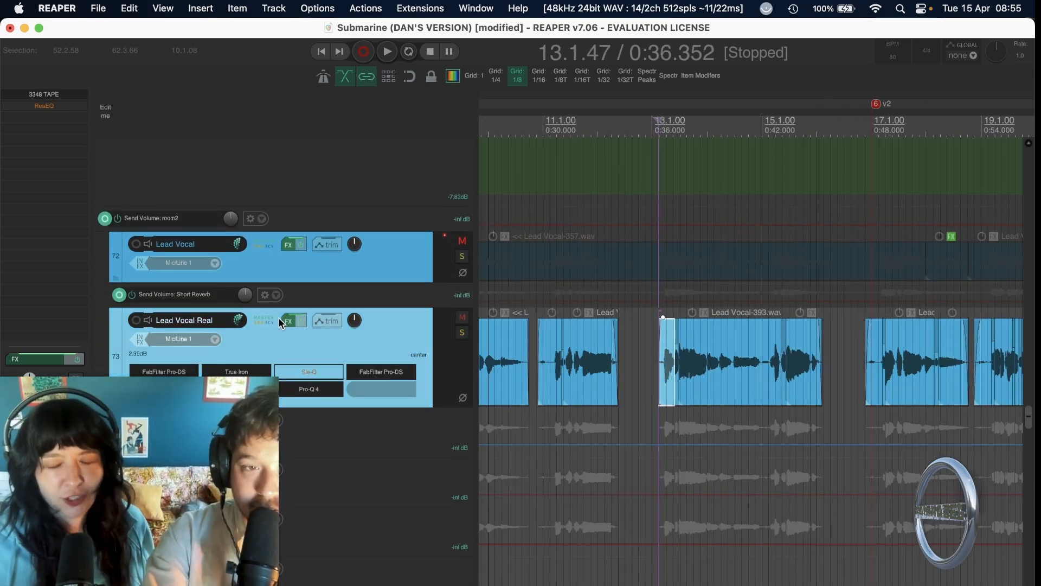
Open the Lead Vocal Real effects chain and examine the first FabFilter Pro-DS, keeping the window clear of the webcam area.
{"action": "left_click", "coordinate": [285, 321]}
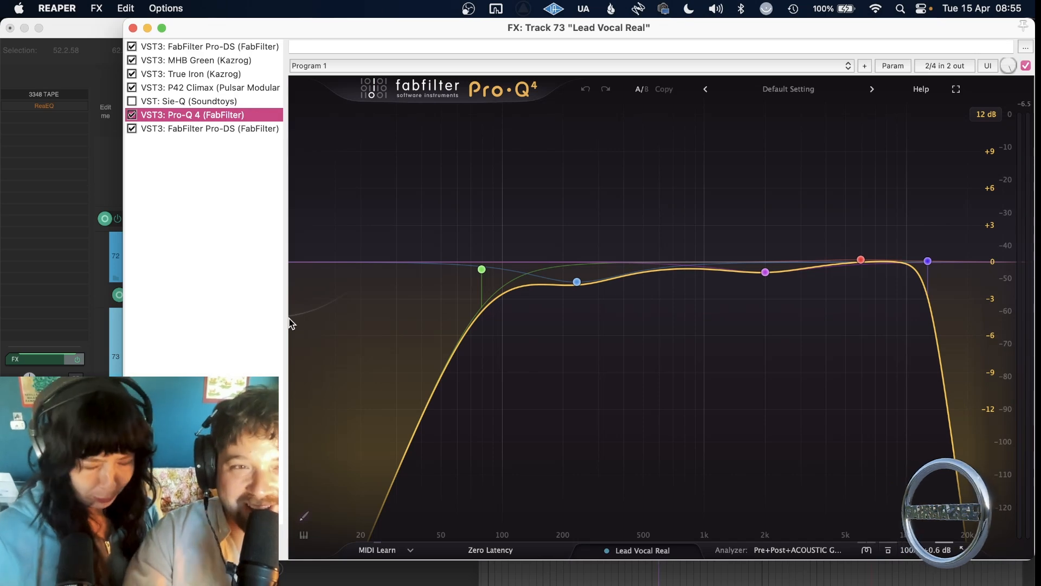
{"action": "left_click", "coordinate": [210, 47]}
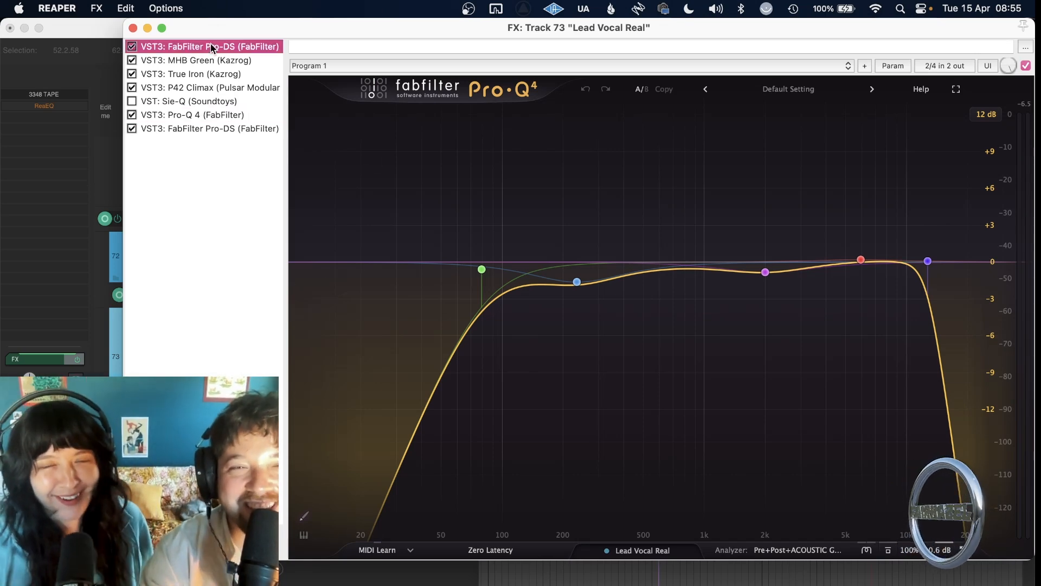
{"action": "left_click_drag", "start_coordinate": [214, 34], "coordinate": [131, 10]}
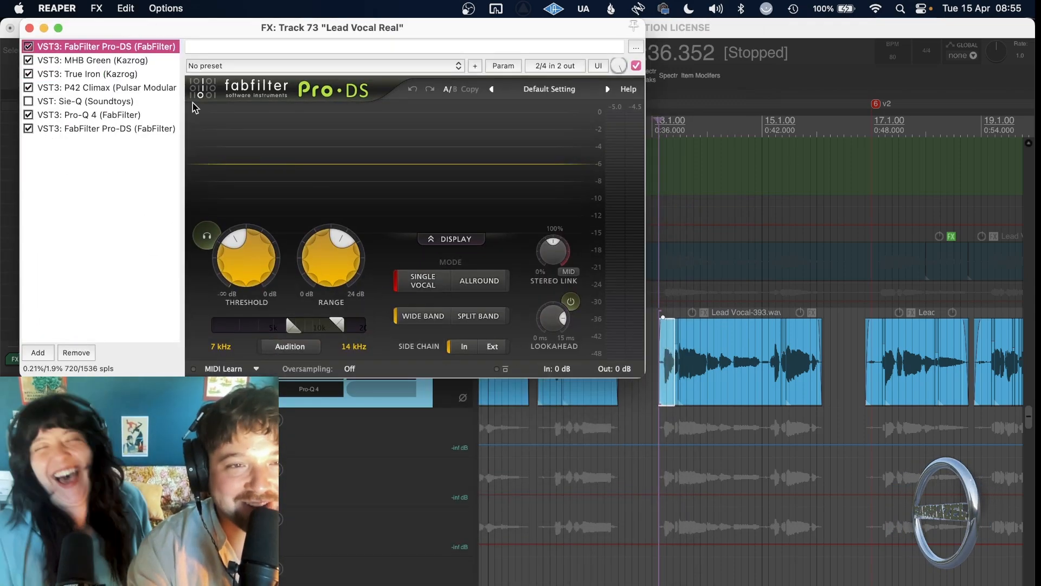
{"action": "left_click_drag", "start_coordinate": [128, 33], "coordinate": [192, 25]}
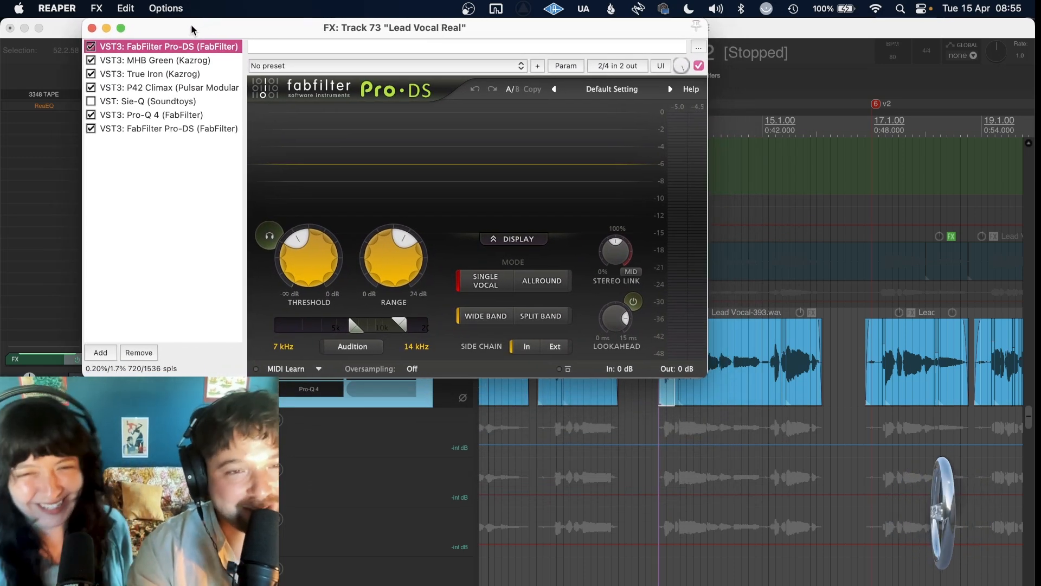
Show the MHB Green limiter settings and solo the Lead Vocal Real track.
{"action": "left_click", "coordinate": [159, 61]}
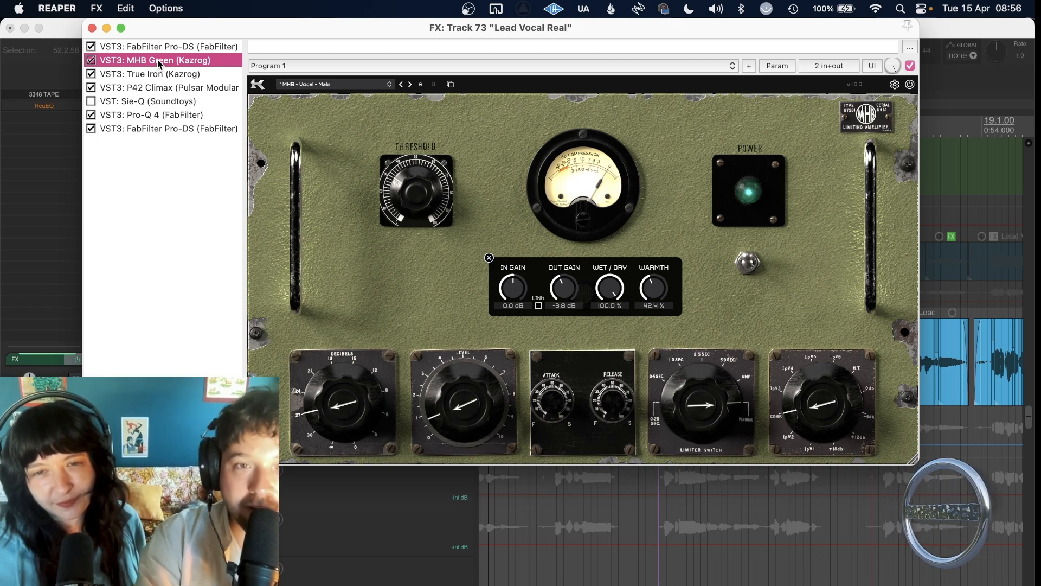
{"action": "left_click_drag", "start_coordinate": [239, 38], "coordinate": [250, 515]}
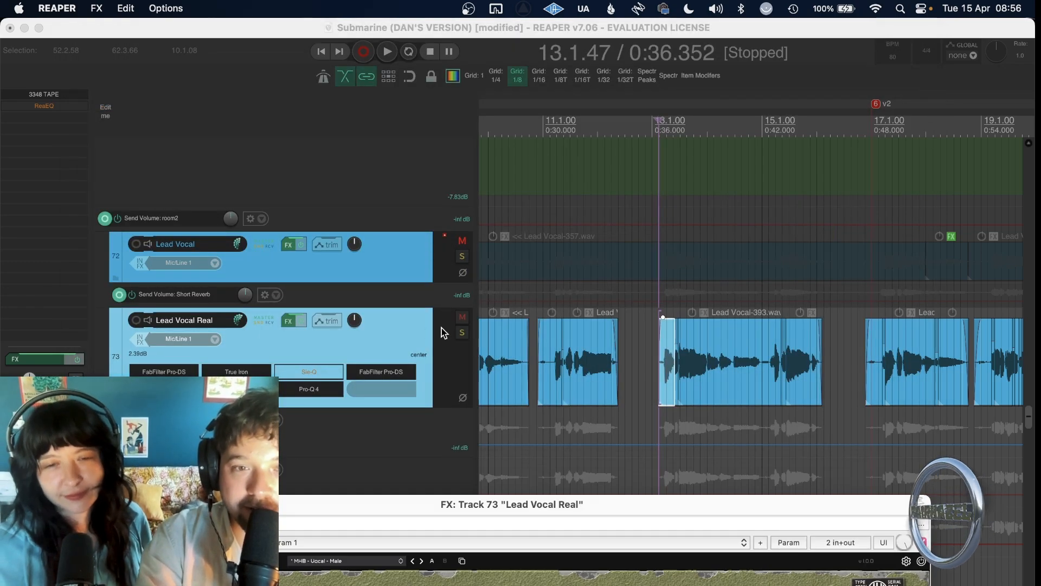
{"action": "left_click", "coordinate": [515, 436]}
{"action": "left_click_drag", "start_coordinate": [543, 505], "coordinate": [497, 9]}
Play the soloed lead vocal with MHB Green bypassed and with it enabled again to compare its effect.
{"action": "left_click", "coordinate": [57, 61]}
{"action": "scroll", "coordinate": [228, 515], "scroll_direction": "up", "scroll_amount": 5}
{"action": "key", "text": "space"}
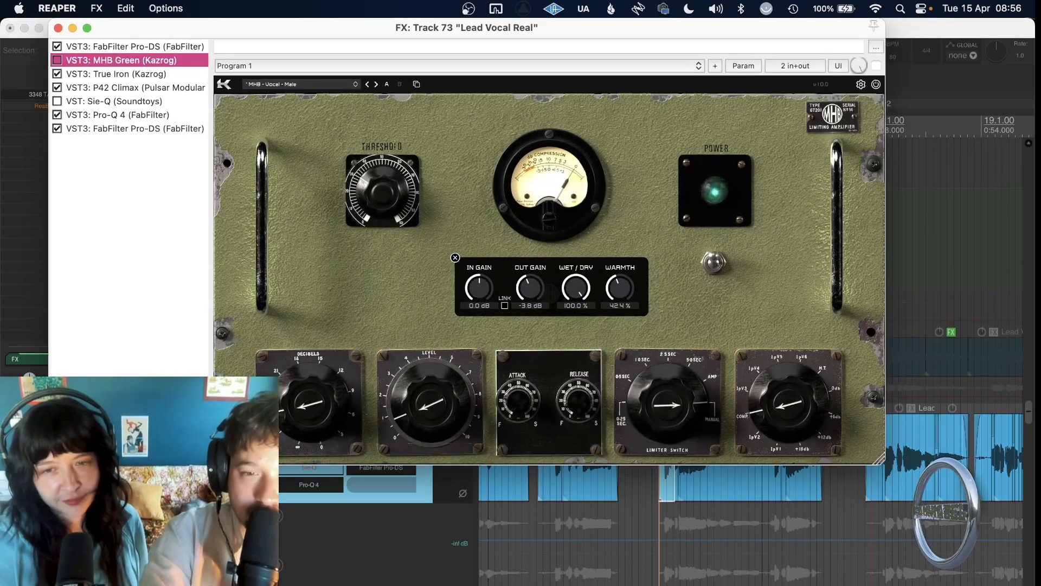
{"action": "left_click", "coordinate": [57, 61]}
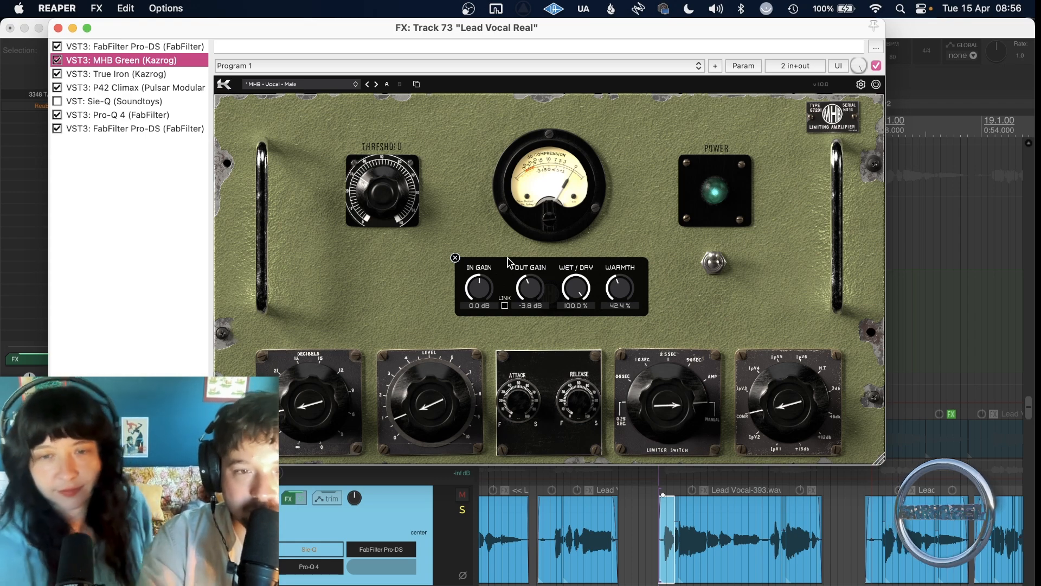
Review the True Iron, P42 Climax, Pro-Q 4 and second Pro-DS settings on Lead Vocal Real and close its effects chain.
{"action": "left_click", "coordinate": [135, 75]}
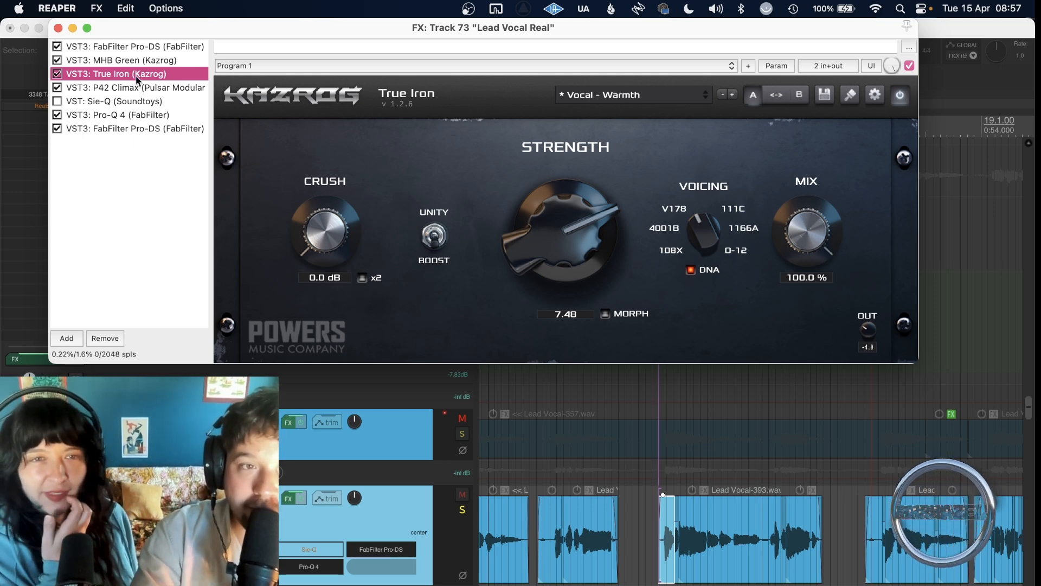
{"action": "left_click", "coordinate": [145, 88]}
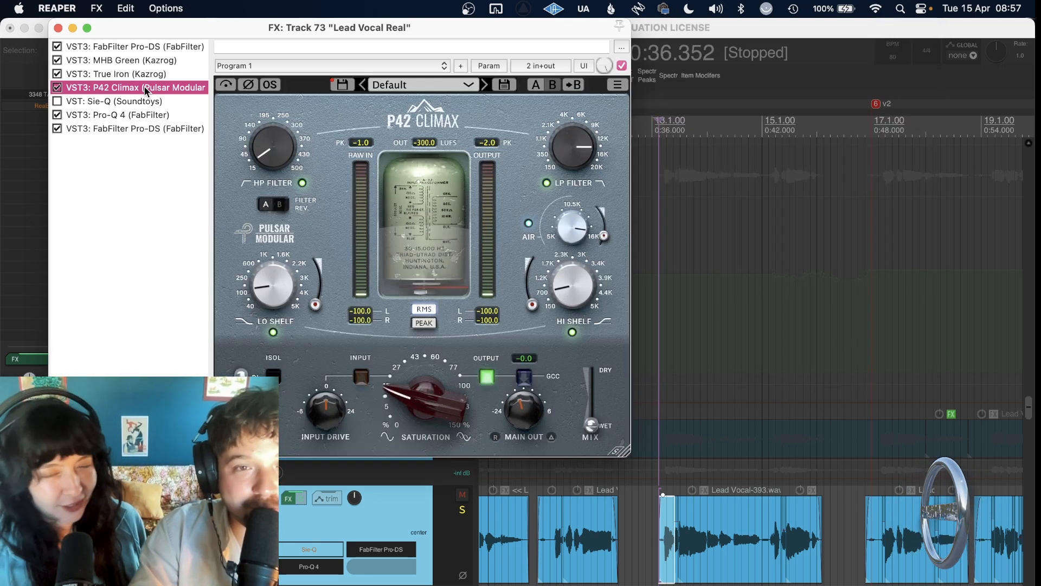
{"action": "mouse_move", "coordinate": [561, 161]}
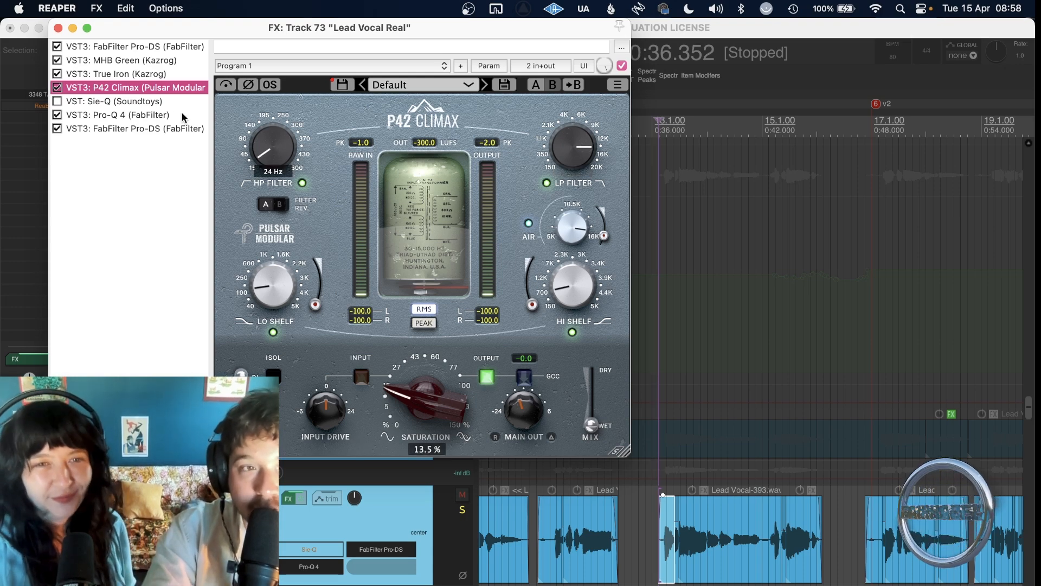
{"action": "left_click", "coordinate": [105, 103]}
{"action": "left_click", "coordinate": [103, 115]}
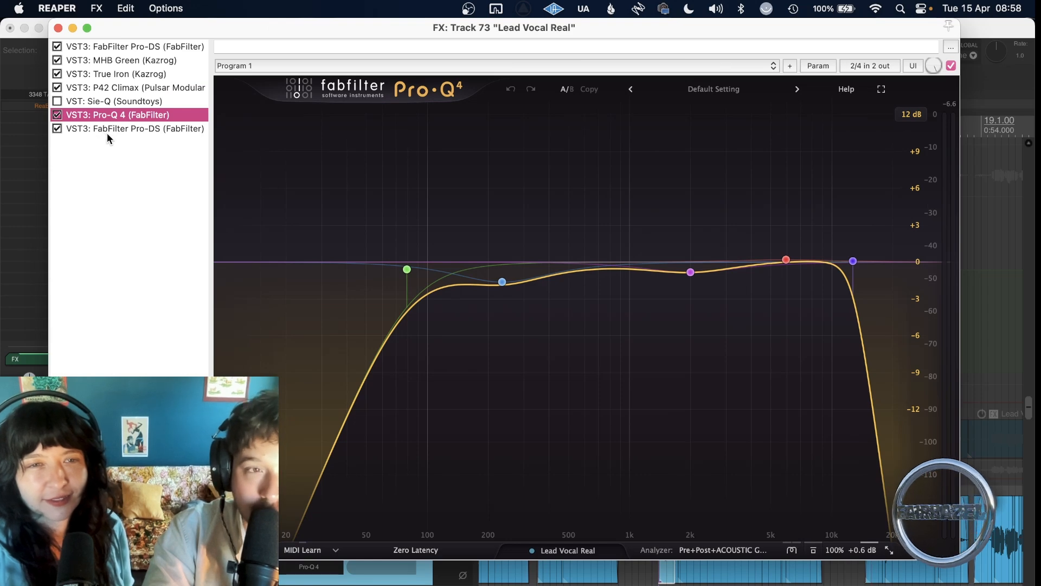
{"action": "left_click", "coordinate": [105, 130]}
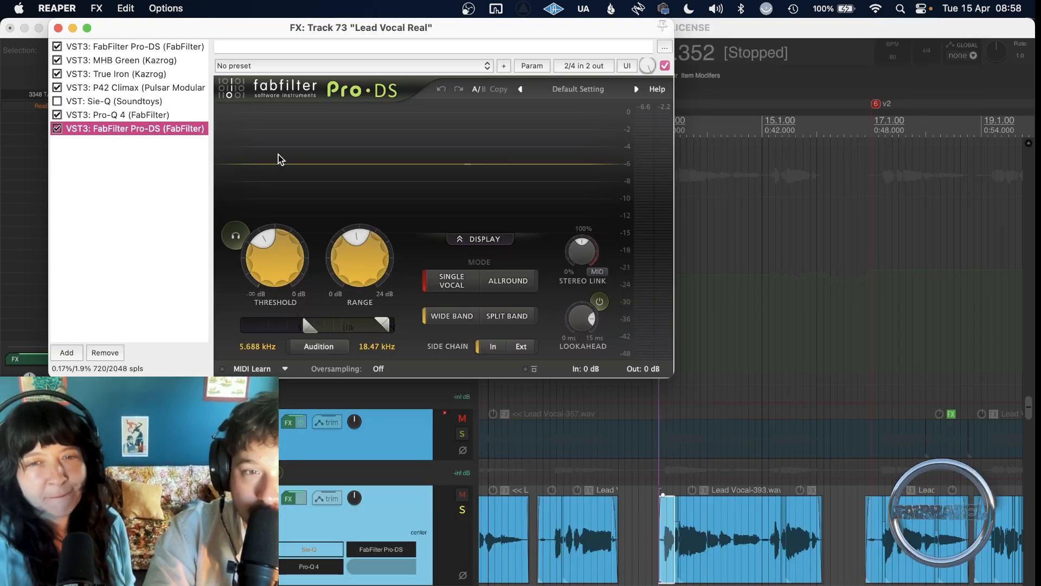
{"action": "left_click", "coordinate": [58, 28]}
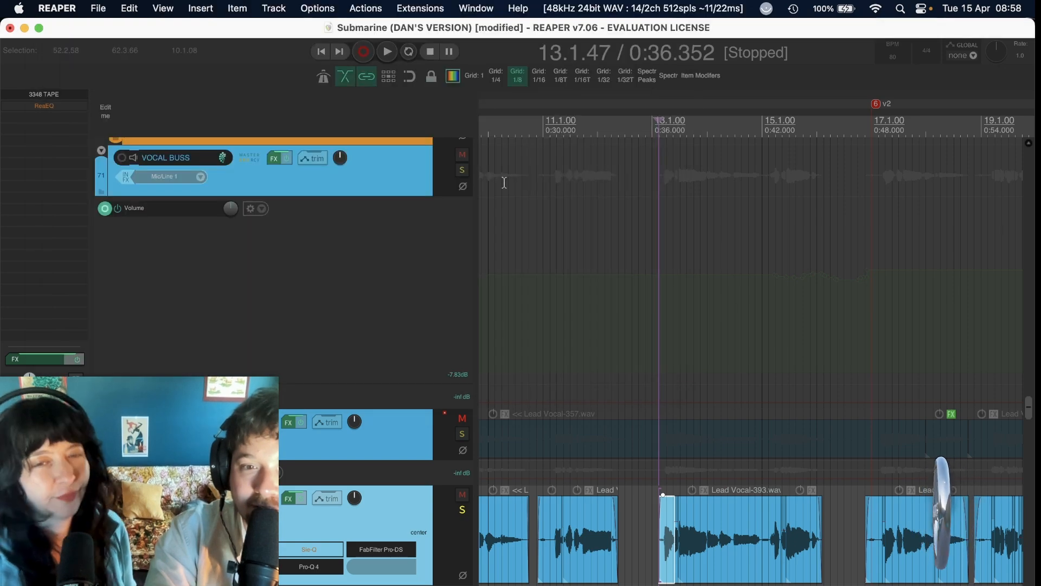
Turn off solo on Lead Vocal Real and solo the Harmony 1 L and Harmony 1 R tracks.
{"action": "left_click", "coordinate": [462, 510]}
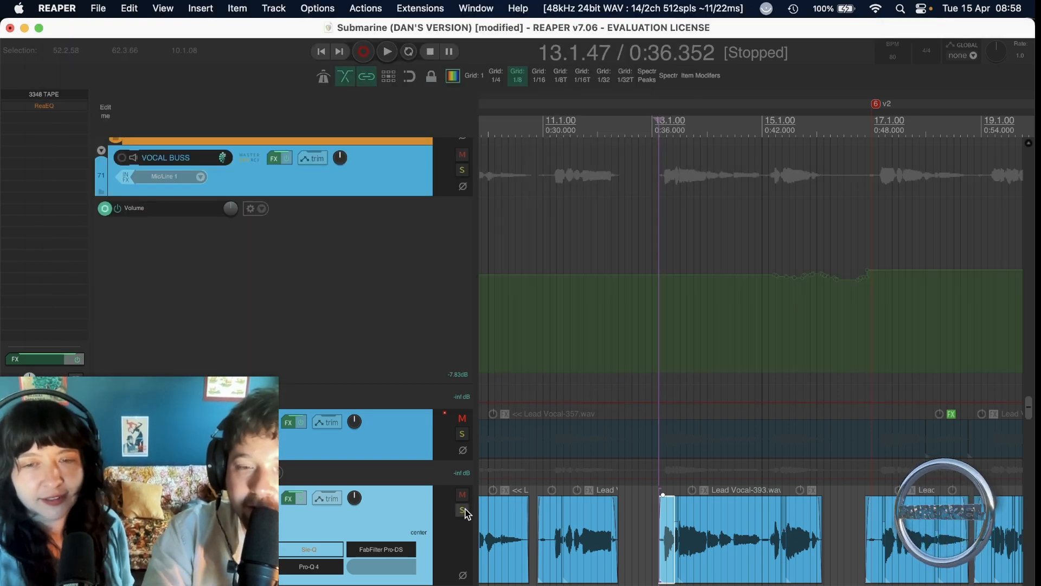
{"action": "key", "text": "minus"}
{"action": "scroll", "coordinate": [465, 513], "scroll_direction": "down", "scroll_amount": 10}
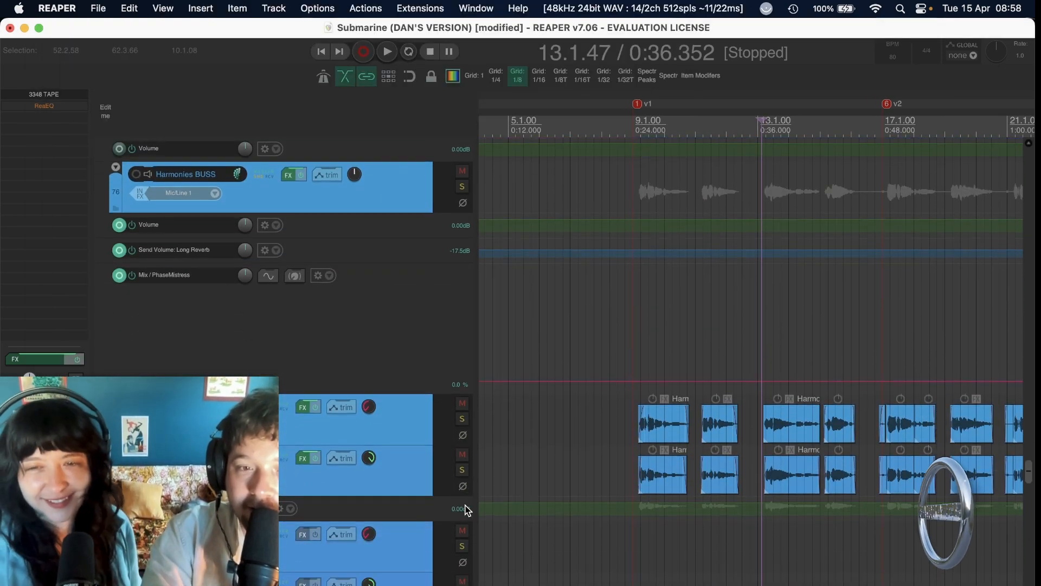
{"action": "left_click", "coordinate": [462, 417]}
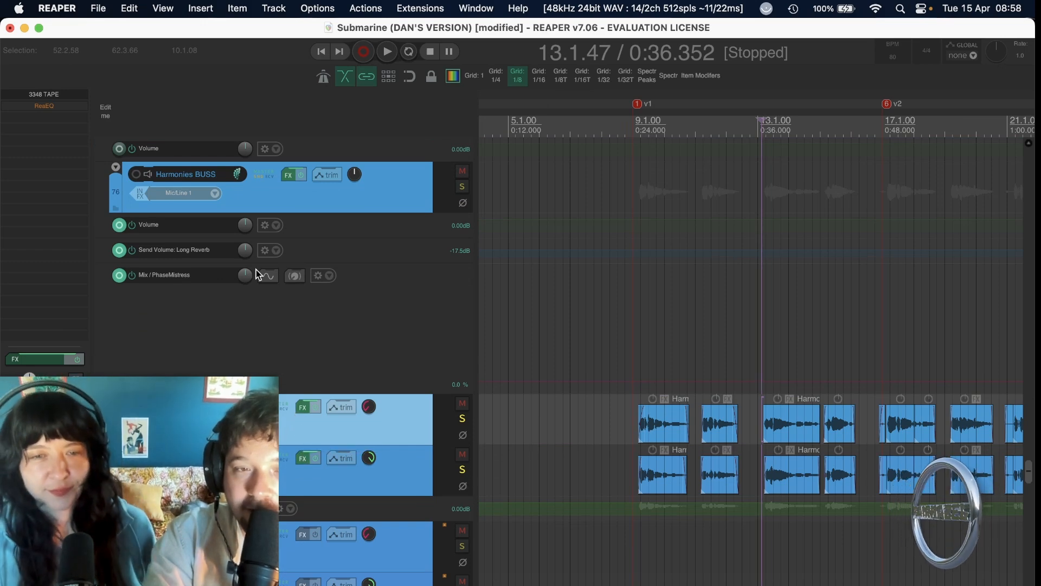
Look through the Distressor and PhaseMistress on the Harmonies BUSS and close its effects chain.
{"action": "left_click", "coordinate": [291, 174]}
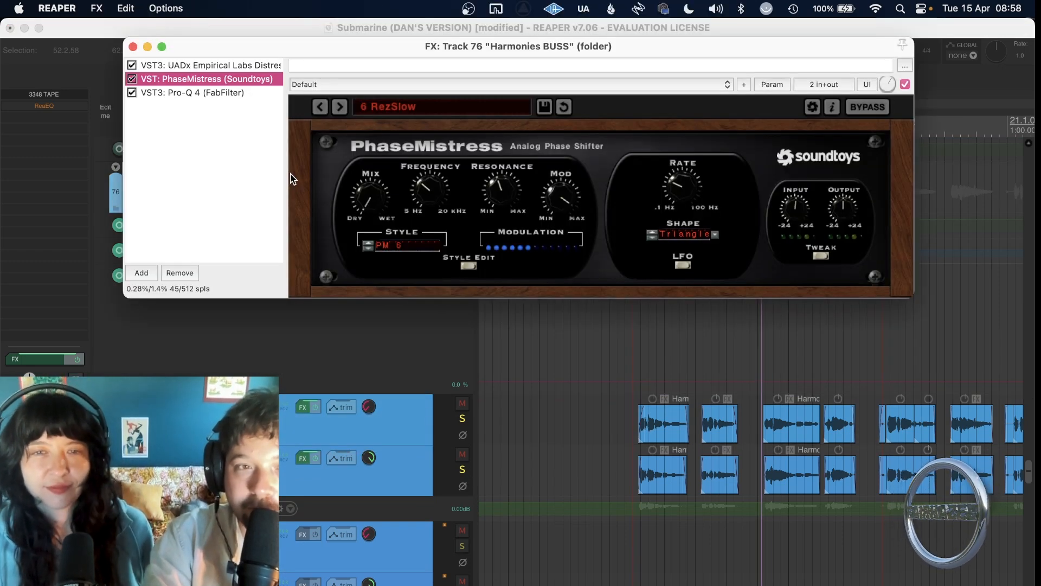
{"action": "left_click", "coordinate": [229, 65]}
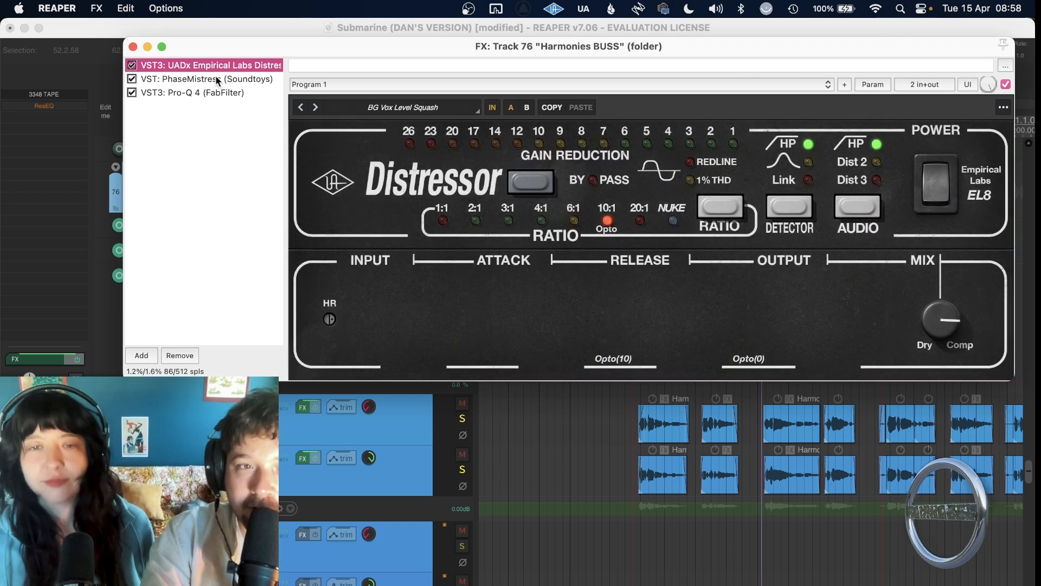
{"action": "left_click", "coordinate": [215, 79]}
{"action": "left_click", "coordinate": [133, 47]}
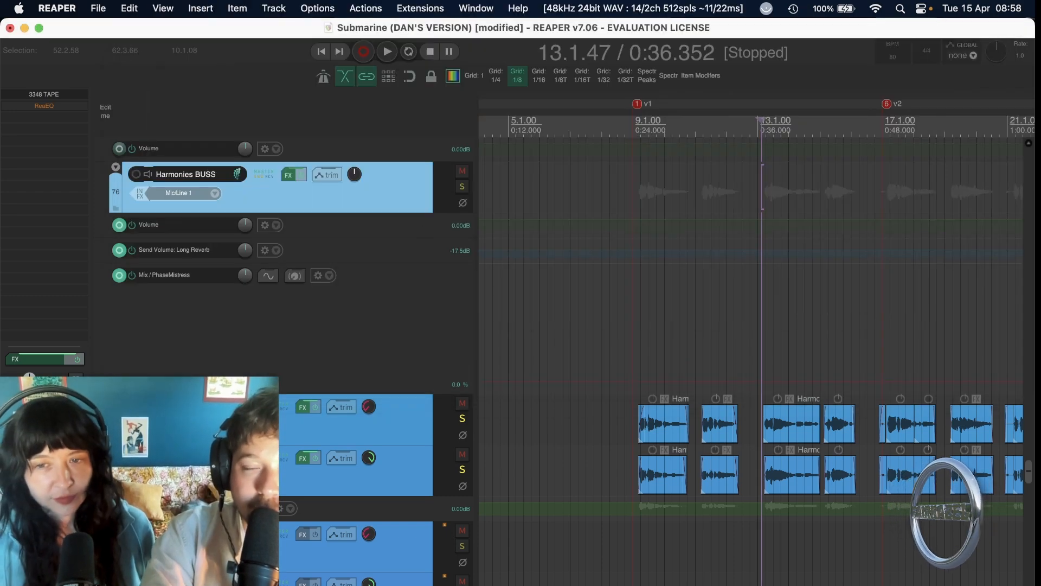
Play the soloed harmonies from their first clip at the v1 marker and check the Saturator send track's meter.
{"action": "left_click", "coordinate": [642, 421]}
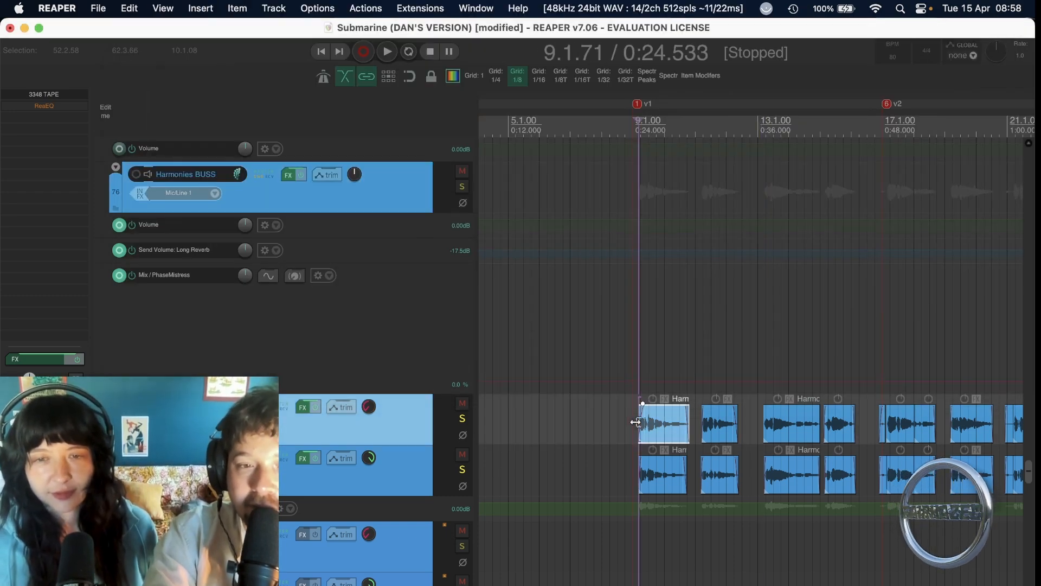
{"action": "scroll", "coordinate": [627, 420], "scroll_direction": "down", "scroll_amount": 1}
{"action": "key", "text": "space"}
{"action": "scroll", "coordinate": [628, 420], "scroll_direction": "down", "scroll_amount": 15}
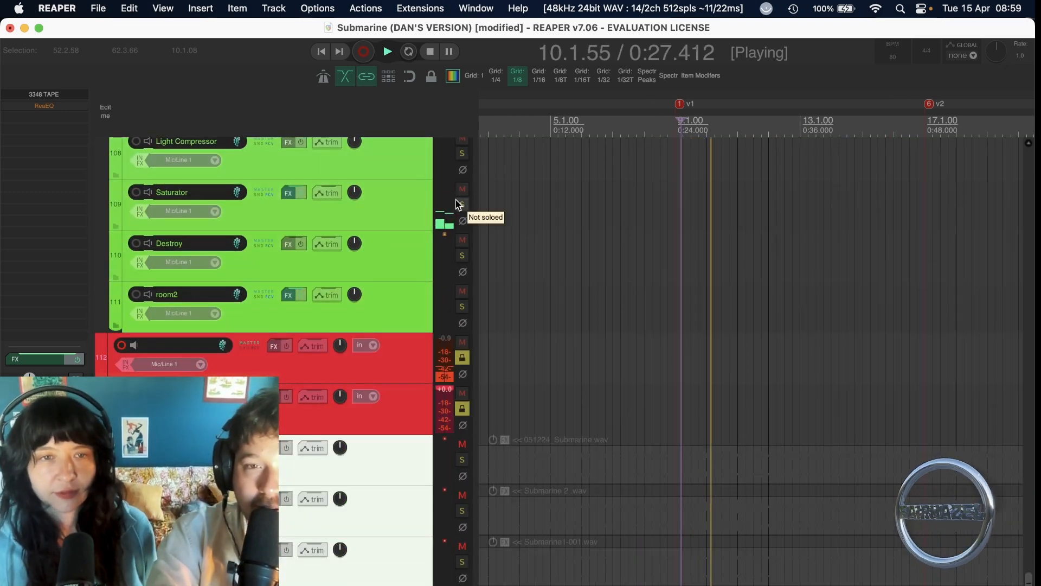
{"action": "key", "text": "space"}
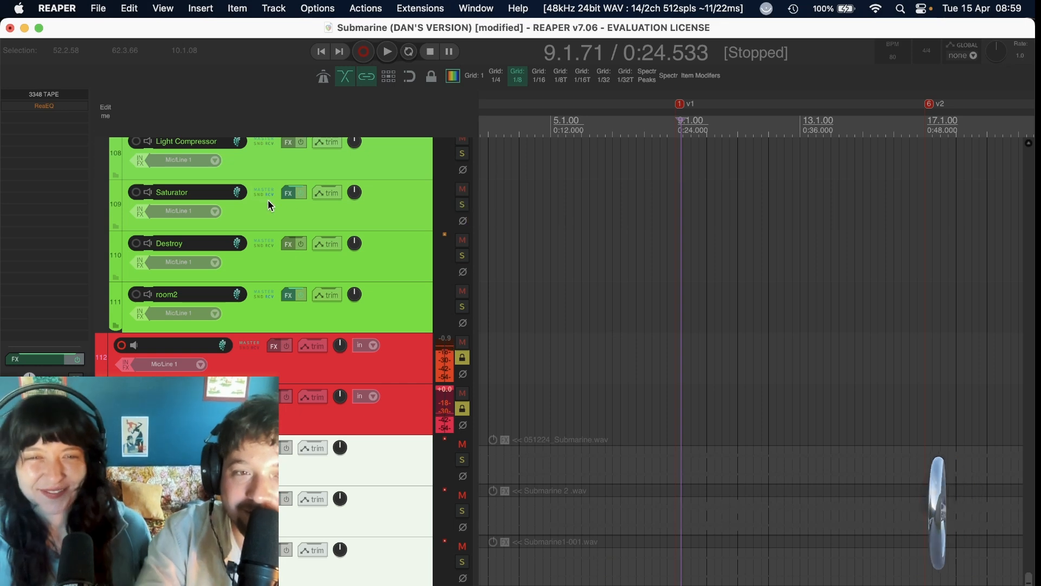
Show the Kelvin plug-in on the Saturator track beside the track list and mute the Saturator track.
{"action": "left_click", "coordinate": [285, 194]}
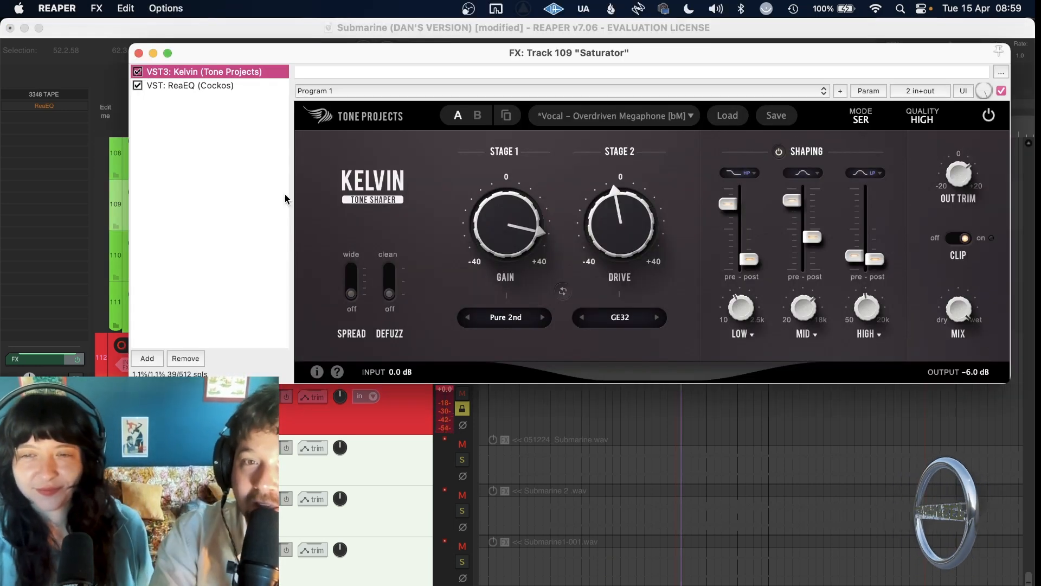
{"action": "left_click_drag", "start_coordinate": [551, 57], "coordinate": [575, 412]}
{"action": "left_click", "coordinate": [461, 190]}
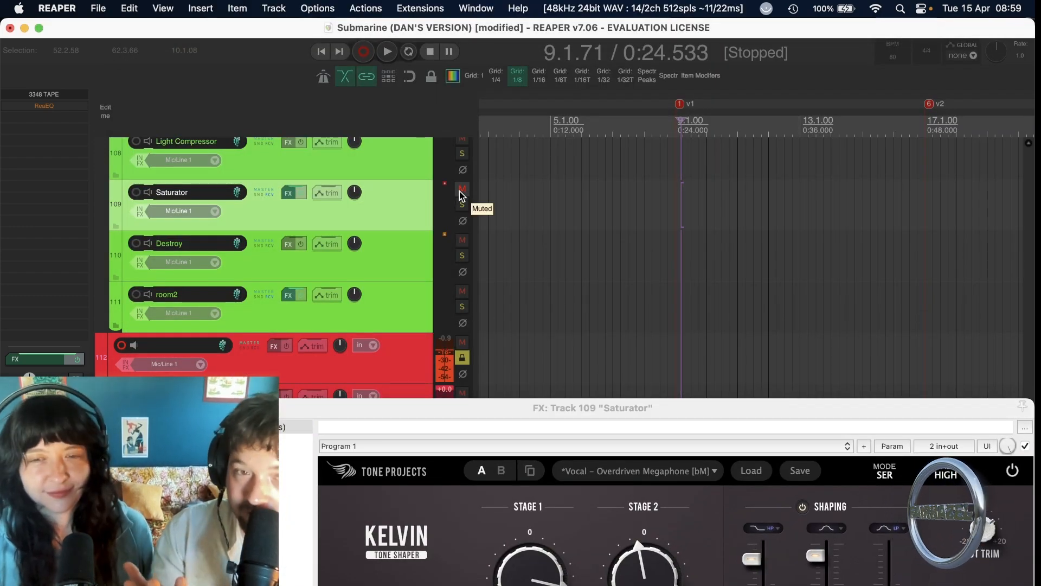
{"action": "left_click_drag", "start_coordinate": [562, 408], "coordinate": [571, 274]}
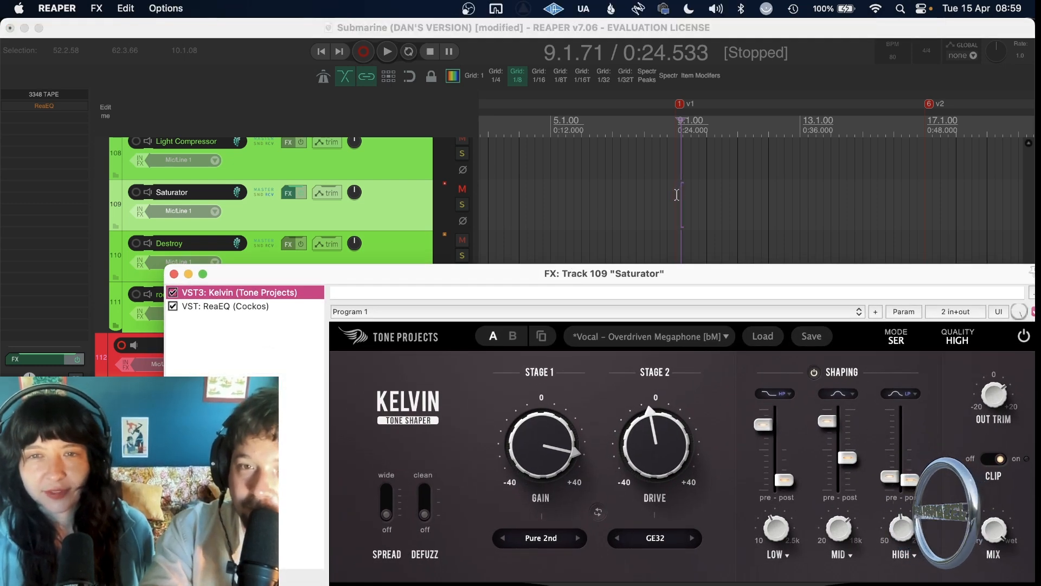
Play the harmonies from the v1 marker, unmute the Saturator track during playback to compare, and close its effects window.
{"action": "left_click", "coordinate": [675, 194]}
{"action": "key", "text": "space"}
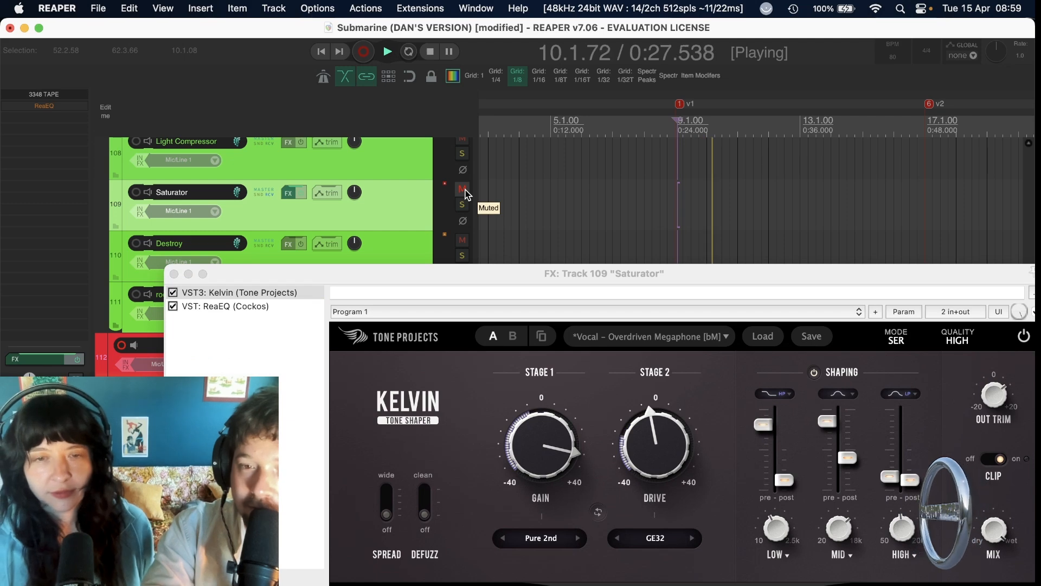
{"action": "left_click", "coordinate": [464, 189]}
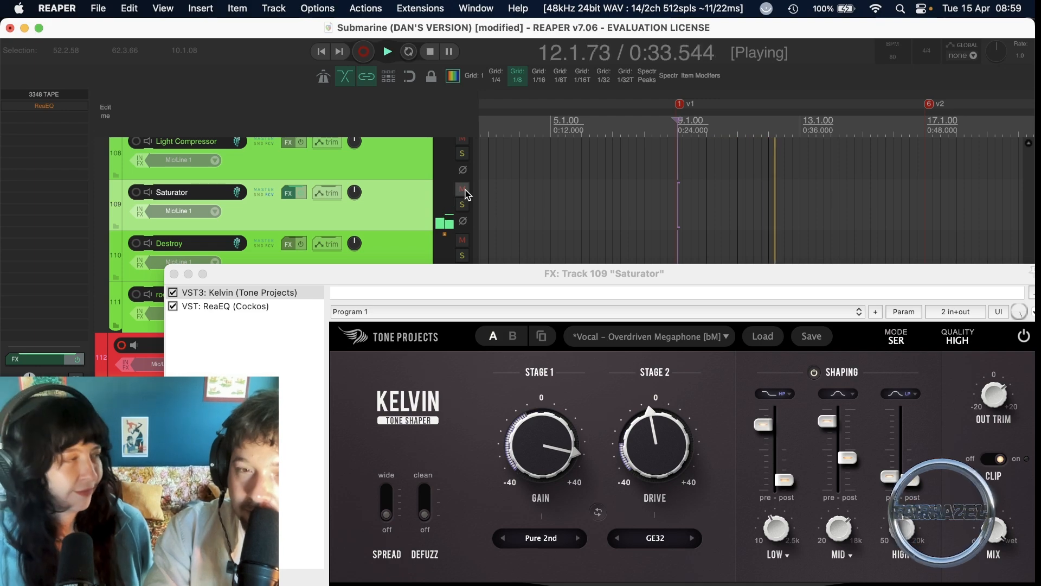
{"action": "key", "text": "space"}
{"action": "left_click", "coordinate": [174, 274]}
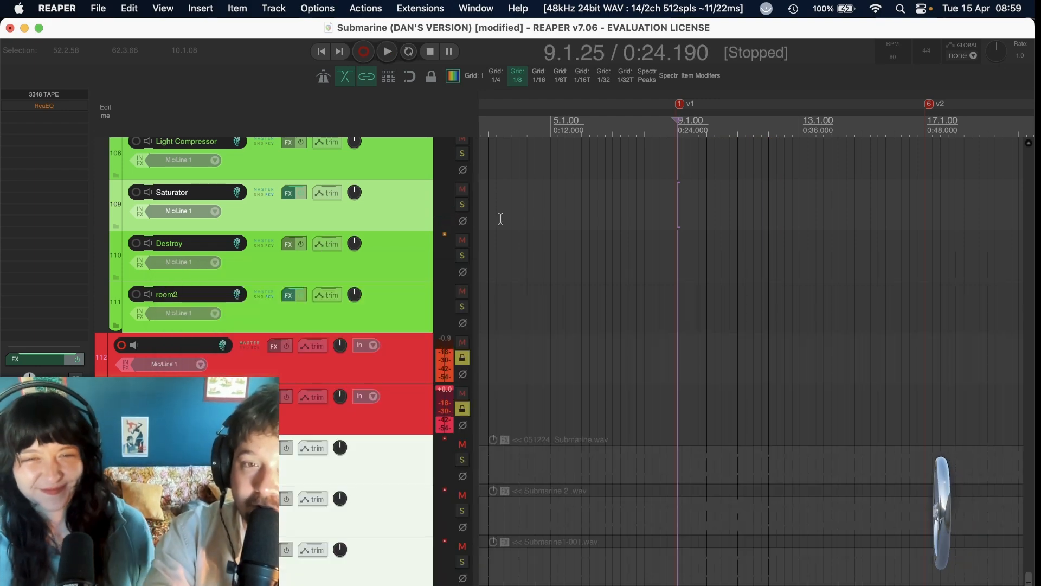
Turn off solo on the Harmony 1 L and Harmony 1 R tracks.
{"action": "scroll", "coordinate": [500, 219], "scroll_direction": "up", "scroll_amount": 10}
{"action": "scroll", "coordinate": [500, 219], "scroll_direction": "up", "scroll_amount": 15}
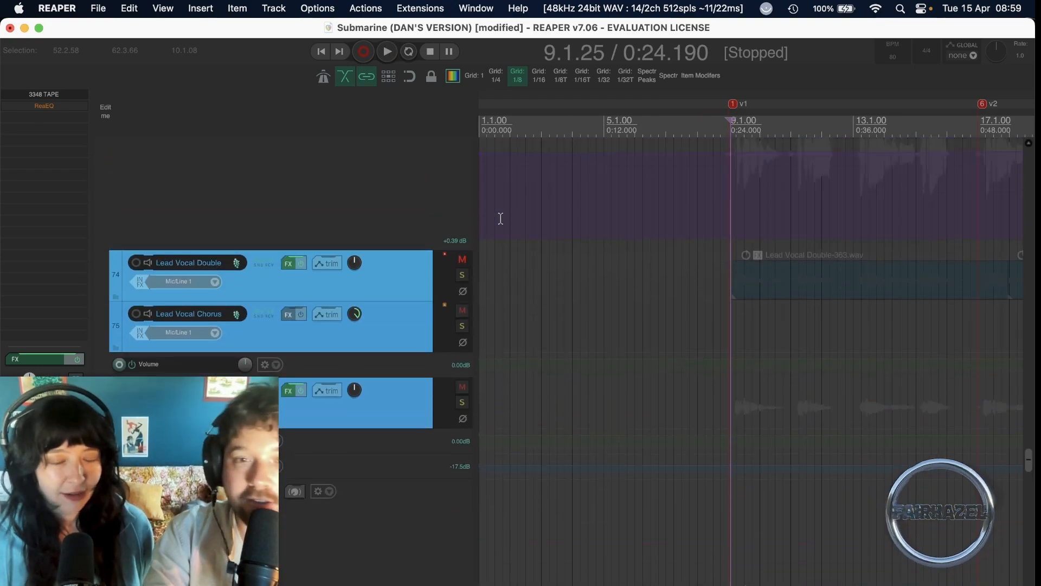
{"action": "scroll", "coordinate": [500, 219], "scroll_direction": "down", "scroll_amount": 5}
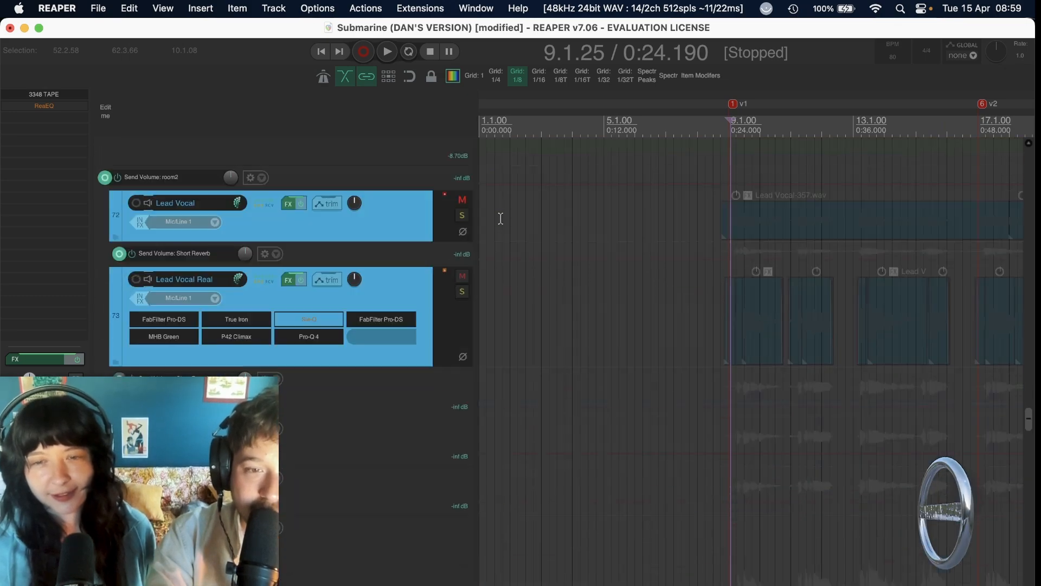
{"action": "scroll", "coordinate": [500, 219], "scroll_direction": "down", "scroll_amount": 3}
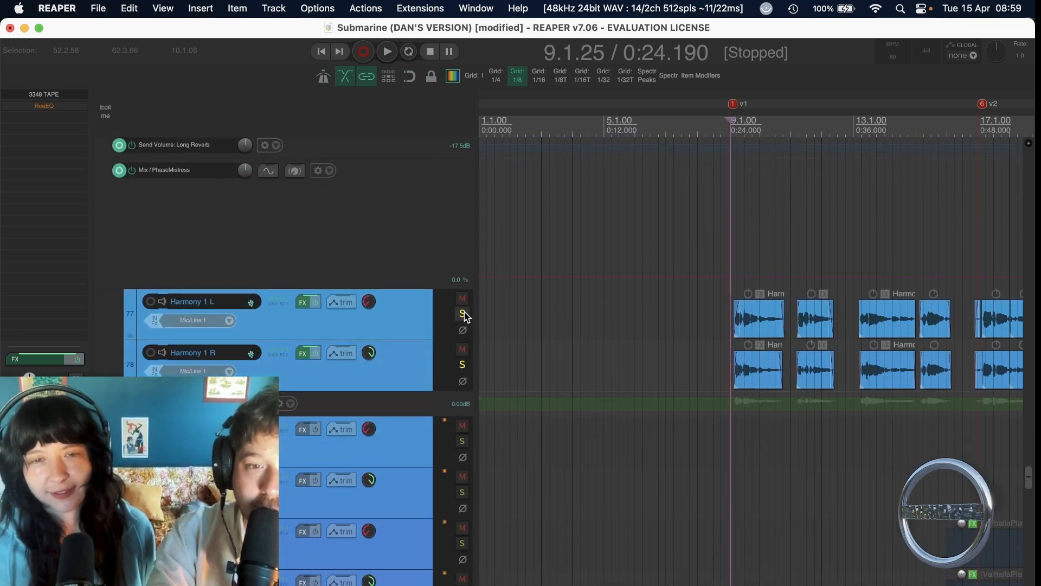
{"action": "left_click", "coordinate": [465, 319]}
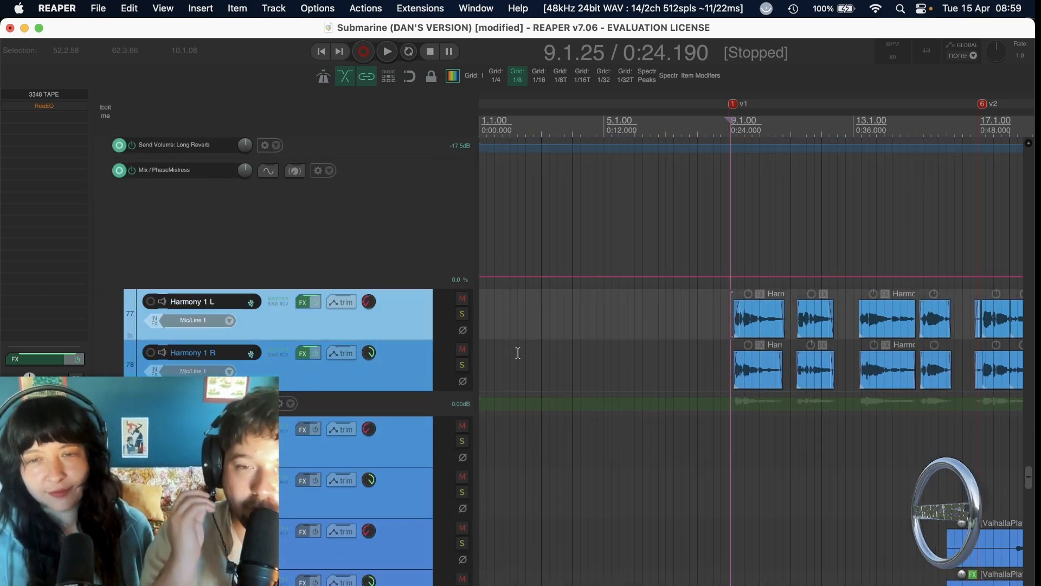
Play the full mix from just before the v3 marker, at the start of the Harmony 1 clips there.
{"action": "scroll", "coordinate": [518, 353], "scroll_direction": "right", "scroll_amount": 10}
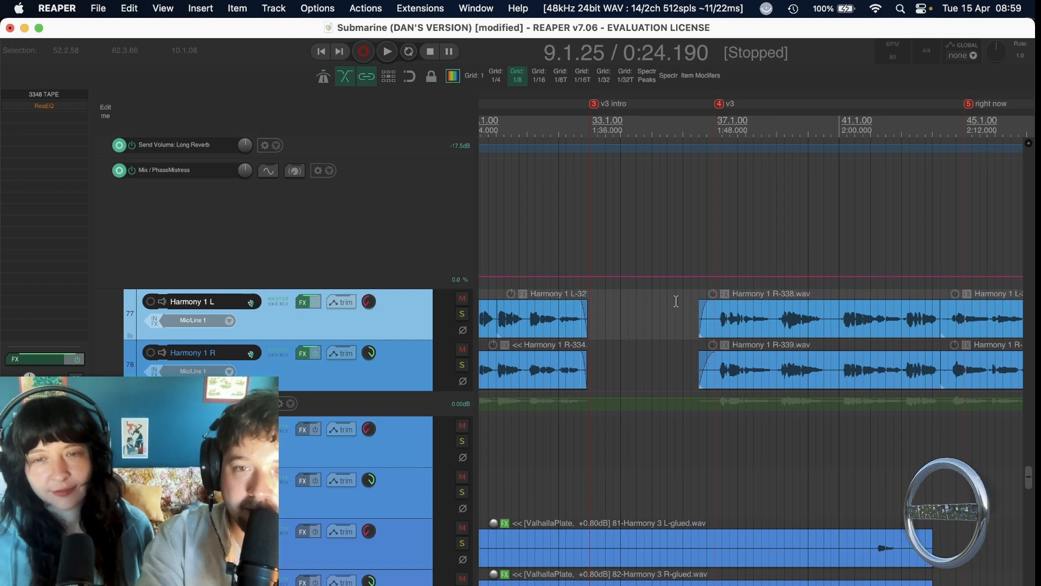
{"action": "scroll", "coordinate": [676, 301], "scroll_direction": "right", "scroll_amount": 2}
{"action": "left_click", "coordinate": [675, 250]}
{"action": "key", "text": "space"}
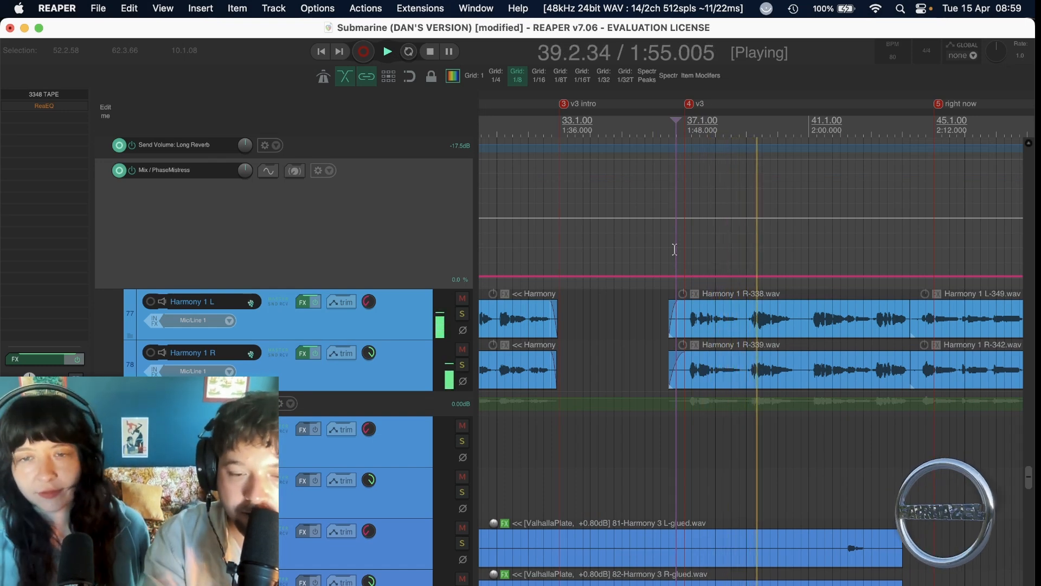
{"action": "key", "text": "space"}
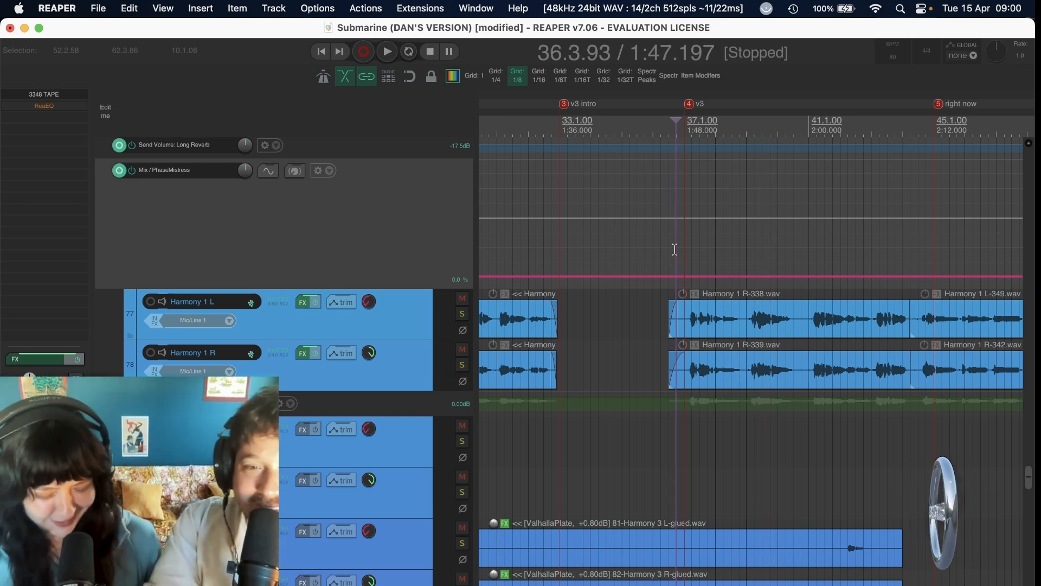
Look over the arrangement of the harmony, acoustic guitar and electric guitar tracks, ending at the MIDI BUSS tracks.
{"action": "key", "text": "minus"}
{"action": "scroll", "coordinate": [681, 254], "scroll_direction": "down", "scroll_amount": 12}
{"action": "scroll", "coordinate": [682, 253], "scroll_direction": "left", "scroll_amount": 7}
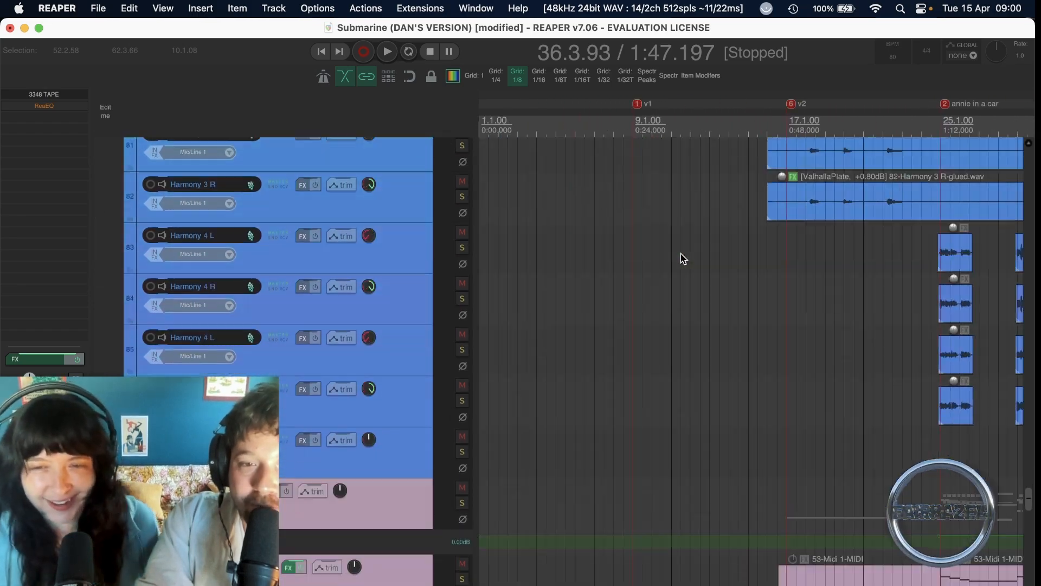
{"action": "scroll", "coordinate": [682, 258], "scroll_direction": "up", "scroll_amount": 10}
{"action": "scroll", "coordinate": [682, 258], "scroll_direction": "right", "scroll_amount": 4}
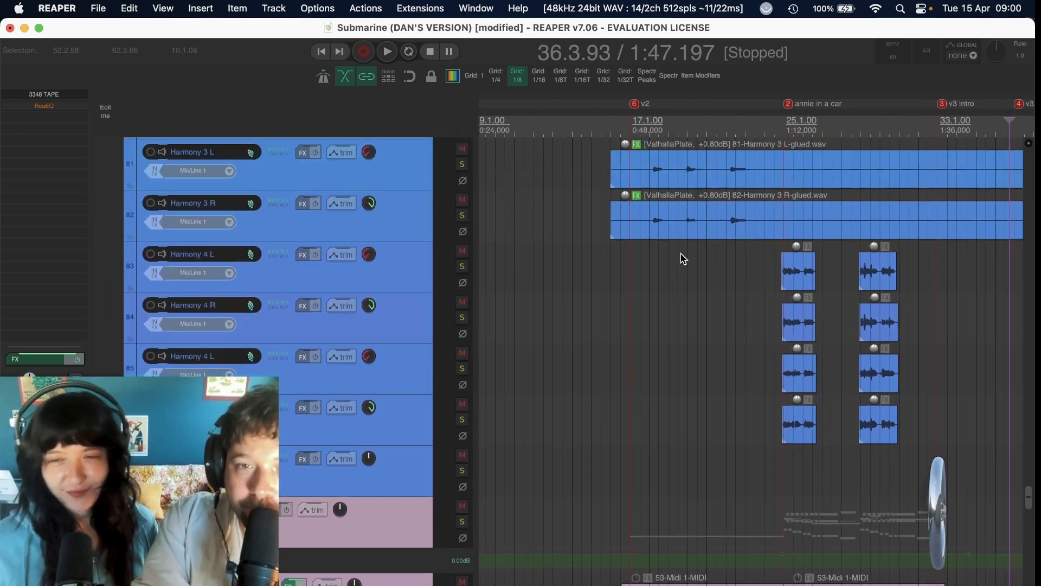
{"action": "scroll", "coordinate": [682, 258], "scroll_direction": "up", "scroll_amount": 15}
{"action": "scroll", "coordinate": [683, 258], "scroll_direction": "left", "scroll_amount": 3}
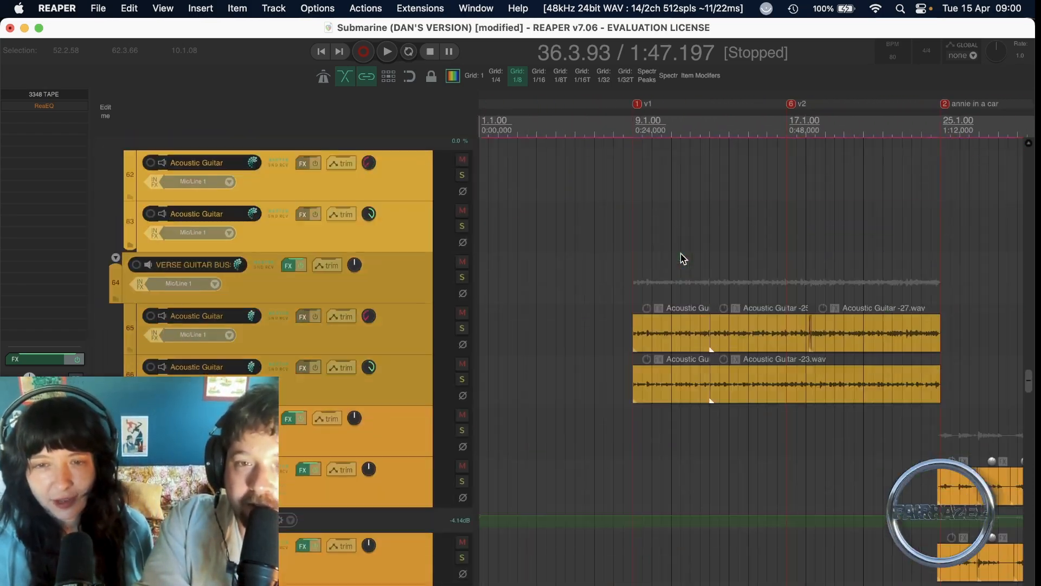
{"action": "scroll", "coordinate": [682, 258], "scroll_direction": "up", "scroll_amount": 1}
{"action": "scroll", "coordinate": [682, 258], "scroll_direction": "down", "scroll_amount": 1}
{"action": "scroll", "coordinate": [682, 258], "scroll_direction": "up", "scroll_amount": 1}
{"action": "key", "text": "minus"}
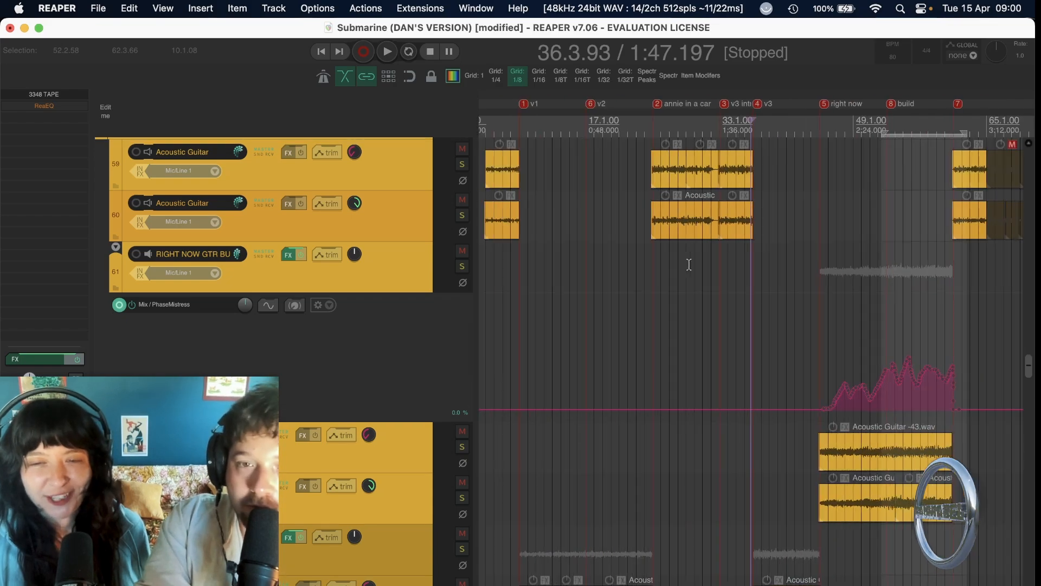
{"action": "scroll", "coordinate": [689, 264], "scroll_direction": "left", "scroll_amount": 2}
{"action": "scroll", "coordinate": [689, 264], "scroll_direction": "down", "scroll_amount": 5}
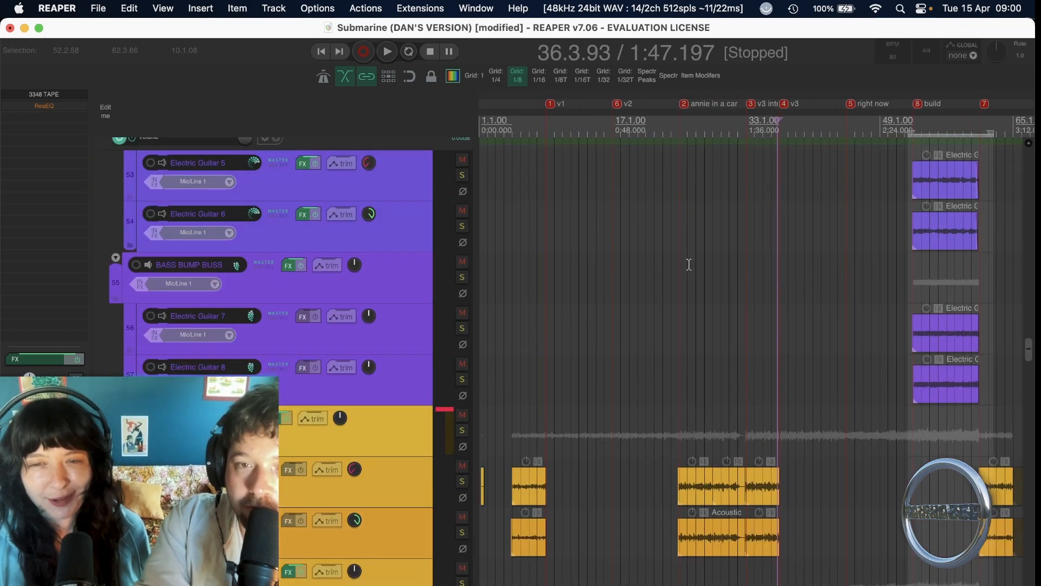
{"action": "scroll", "coordinate": [689, 264], "scroll_direction": "down", "scroll_amount": 20}
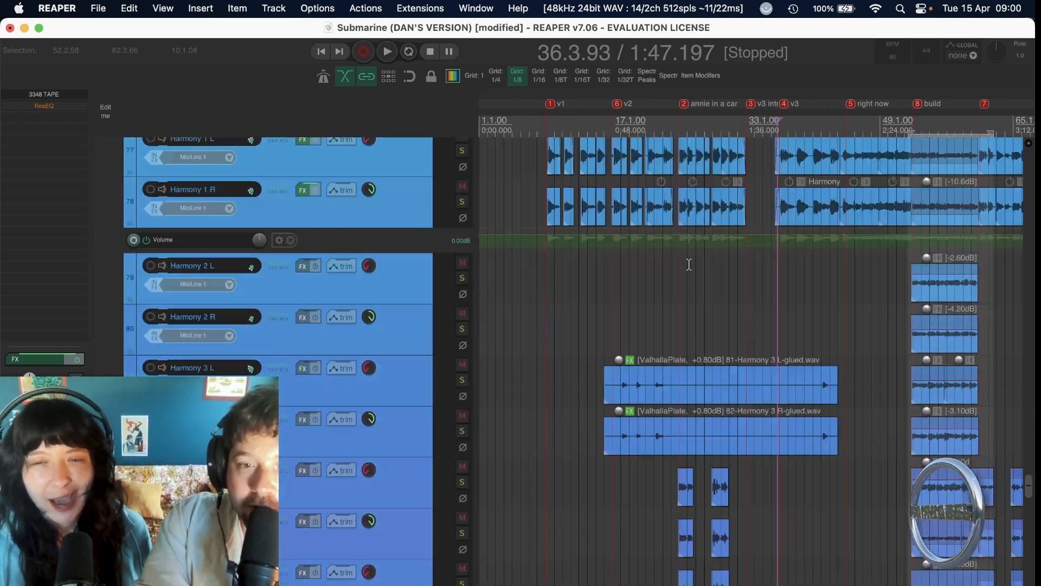
{"action": "scroll", "coordinate": [689, 265], "scroll_direction": "down", "scroll_amount": 5}
{"action": "scroll", "coordinate": [689, 264], "scroll_direction": "right", "scroll_amount": 2}
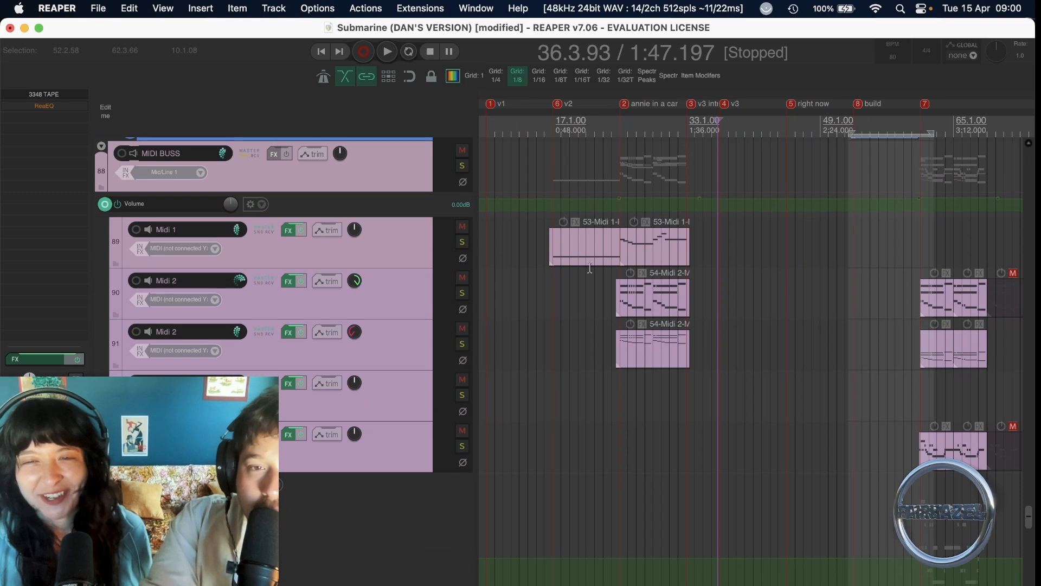
Set the edit cursor at the start of the first Midi 1 clip and show that track's DecentSampler, with its window moved aside.
{"action": "left_click", "coordinate": [546, 267]}
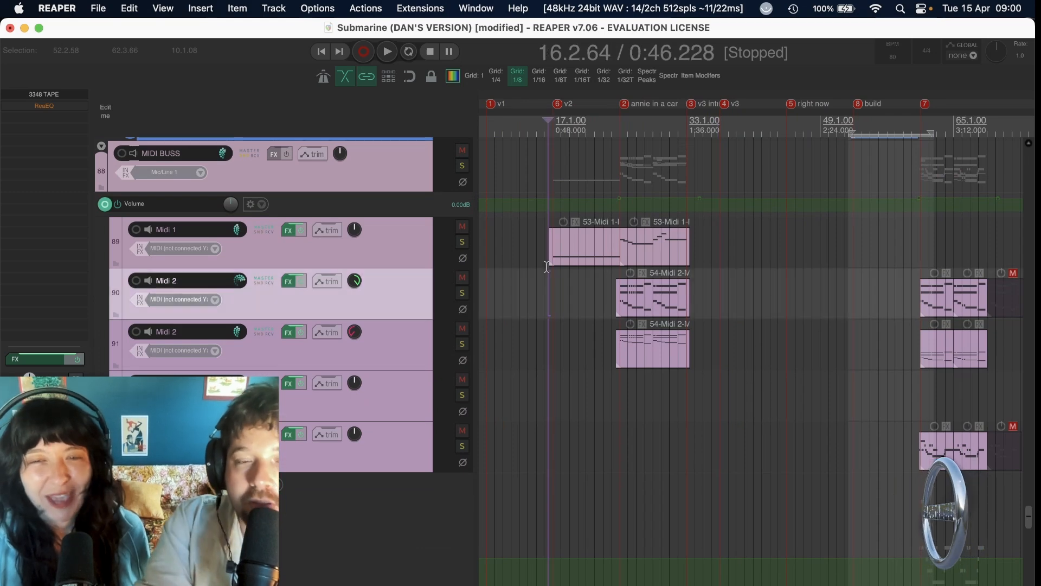
{"action": "left_click", "coordinate": [288, 231]}
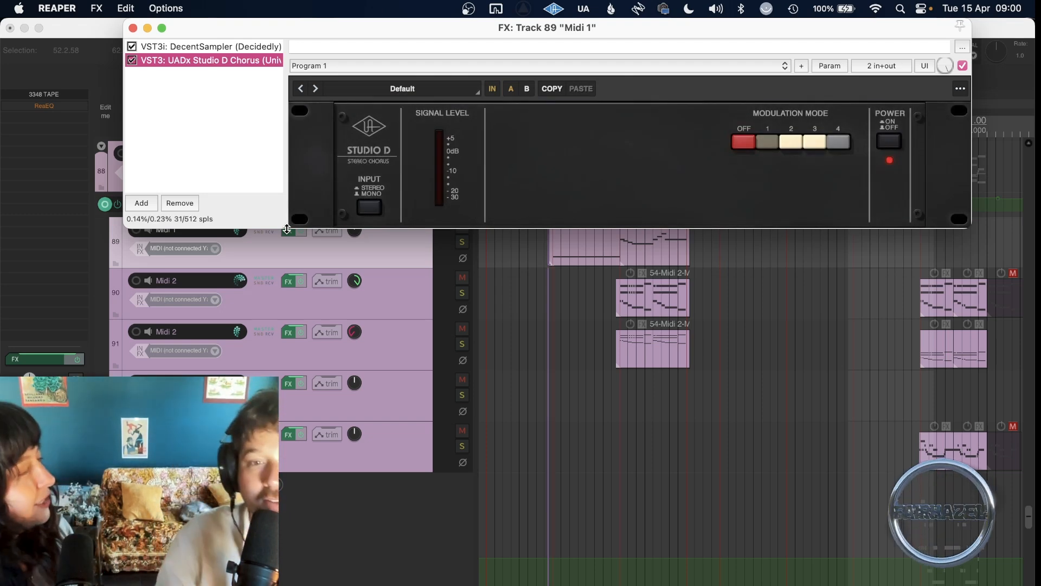
{"action": "left_click", "coordinate": [206, 45]}
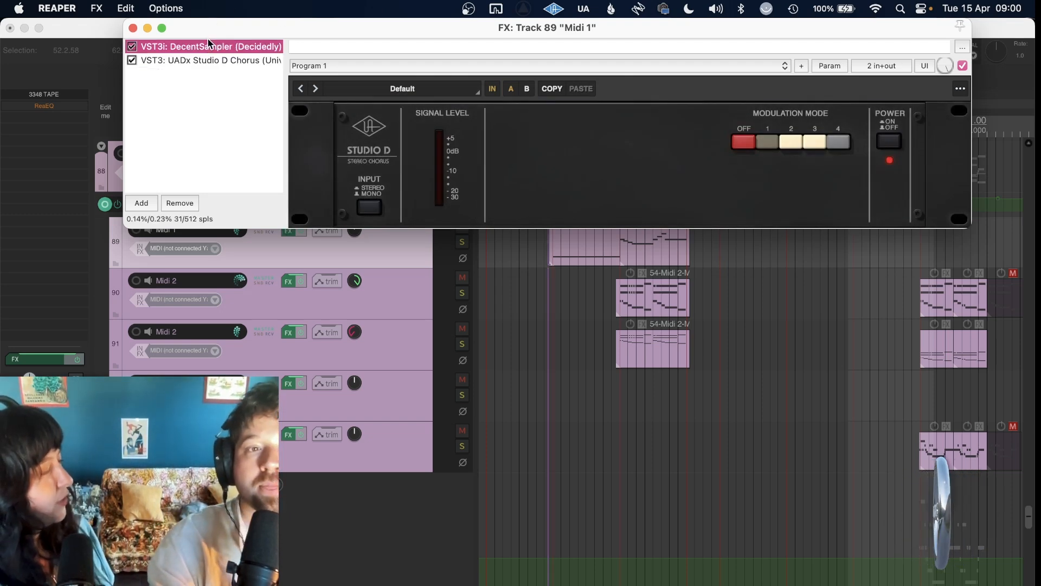
{"action": "left_click_drag", "start_coordinate": [216, 31], "coordinate": [94, 24]}
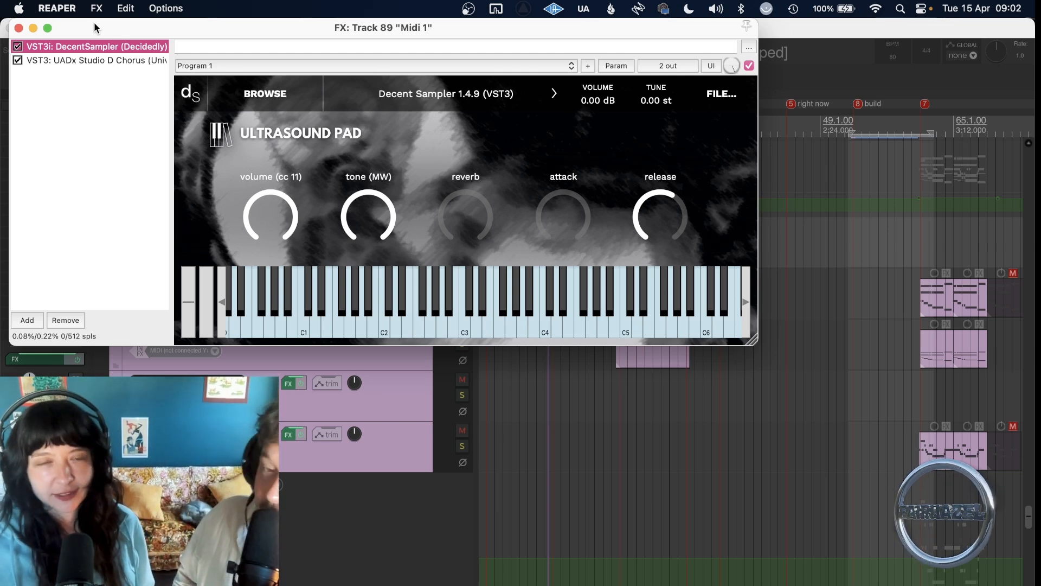
Solo the Midi 1 track and play its Ultrasound Pad from the start of the first clip.
{"action": "scroll", "coordinate": [549, 410], "scroll_direction": "up", "scroll_amount": 3}
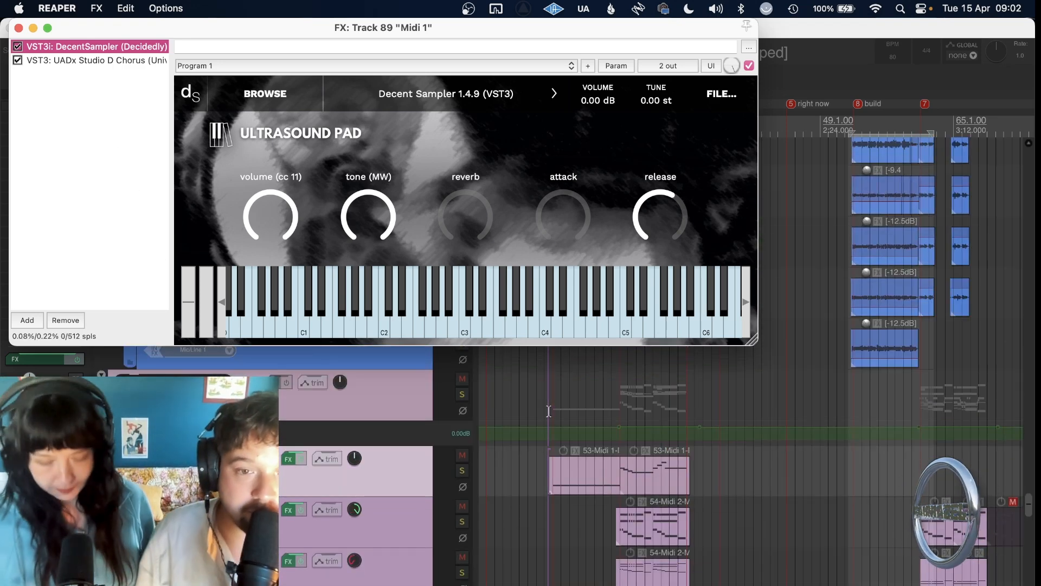
{"action": "left_click", "coordinate": [464, 471]}
{"action": "scroll", "coordinate": [564, 499], "scroll_direction": "up", "scroll_amount": 3}
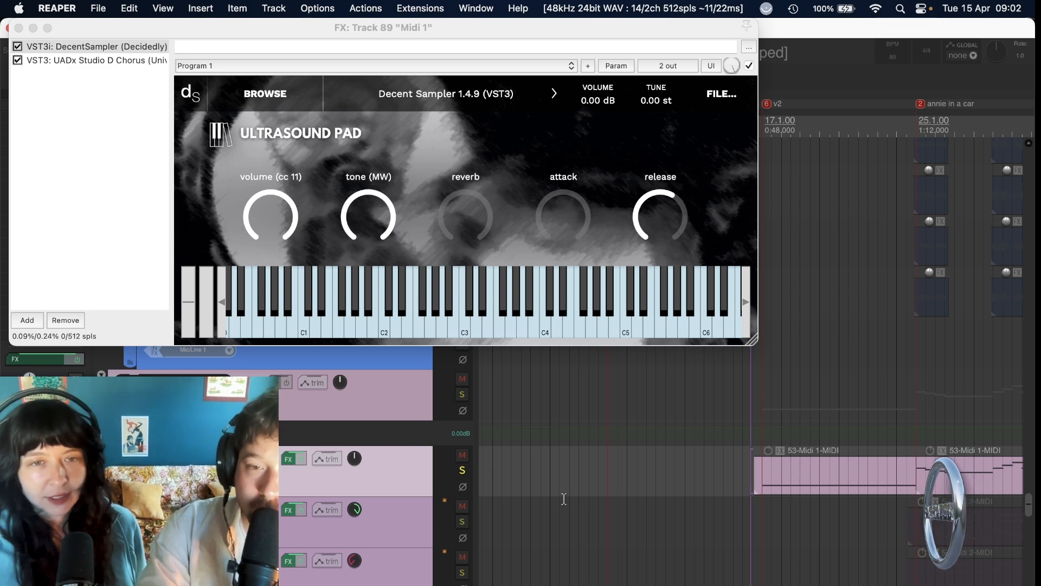
{"action": "key", "text": "space"}
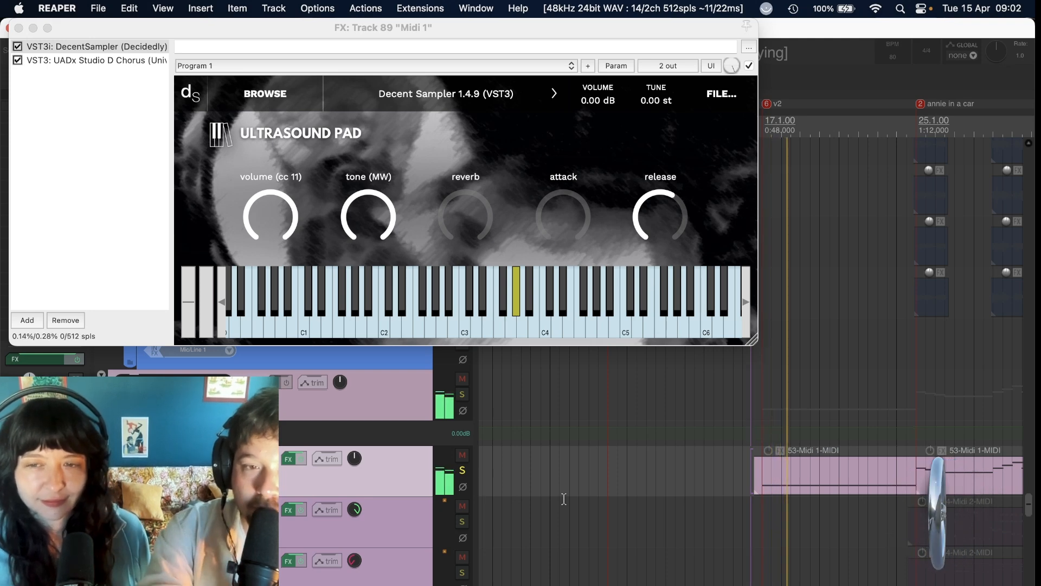
{"action": "key", "text": "space"}
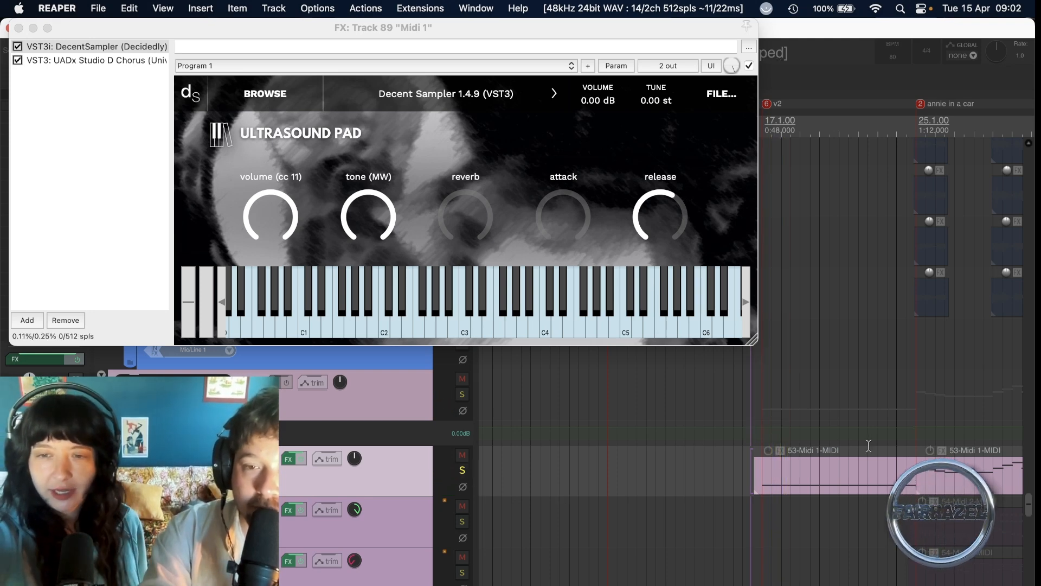
Play the soloed Midi 1 pad from just before the annie in a car marker, and turn off its solo.
{"action": "left_click", "coordinate": [906, 430]}
{"action": "left_click", "coordinate": [905, 409]}
{"action": "key", "text": "space"}
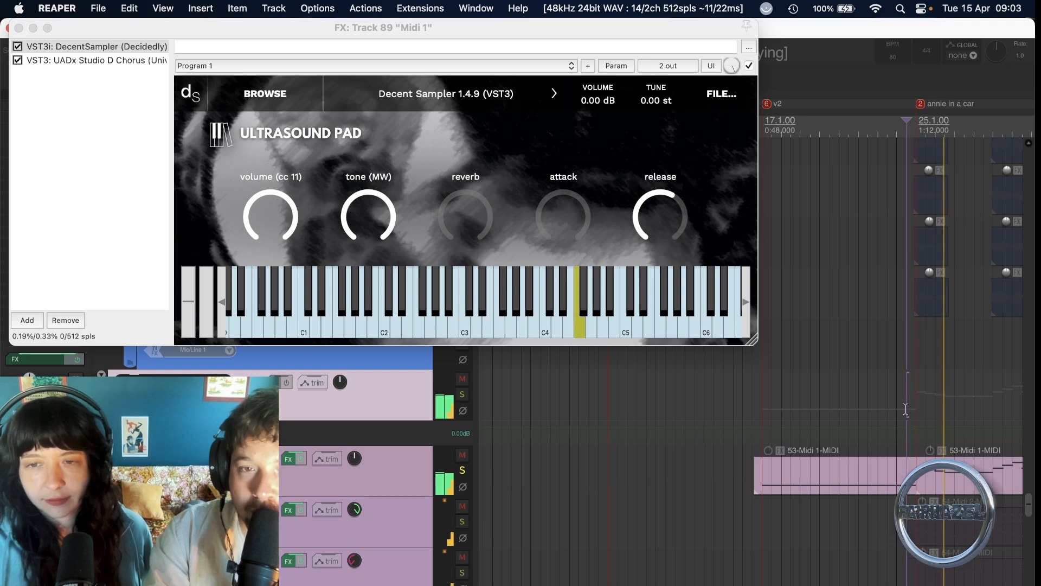
{"action": "key", "text": "space"}
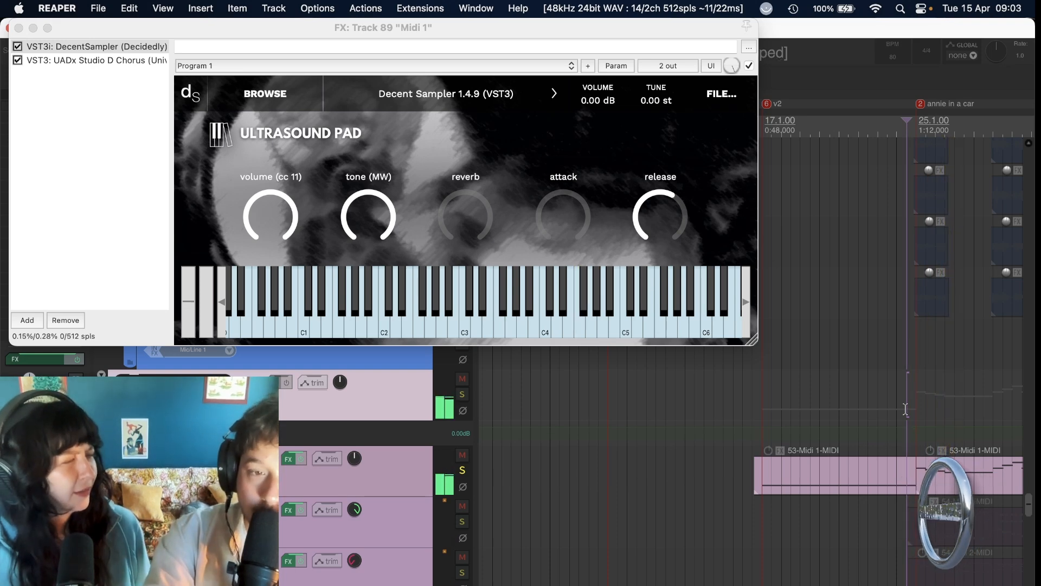
{"action": "left_click", "coordinate": [462, 471]}
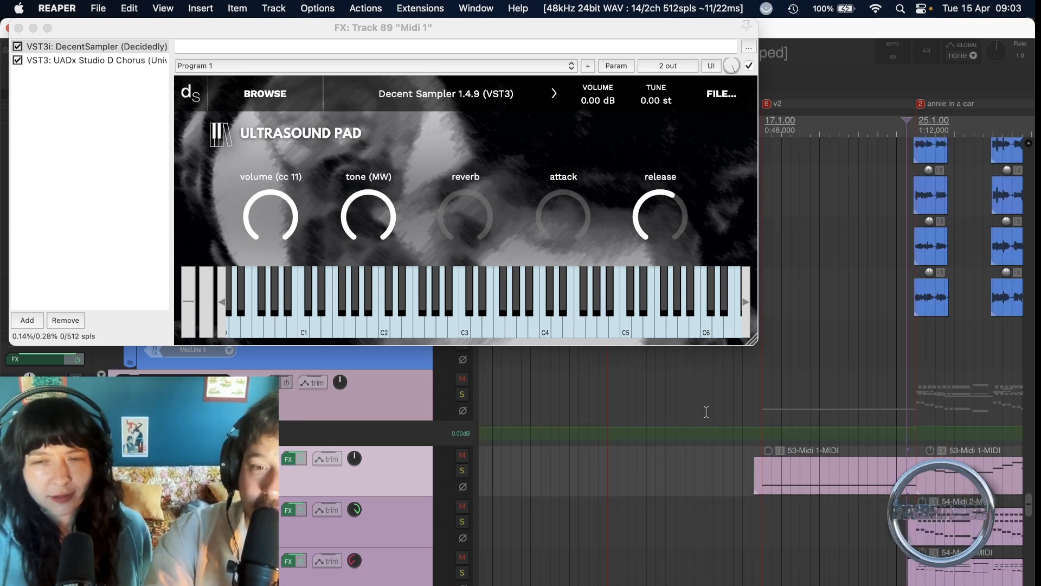
Play the unsoloed mix from shortly before the v2 marker to hear the Midi 1 pad enter in context.
{"action": "left_click", "coordinate": [741, 397]}
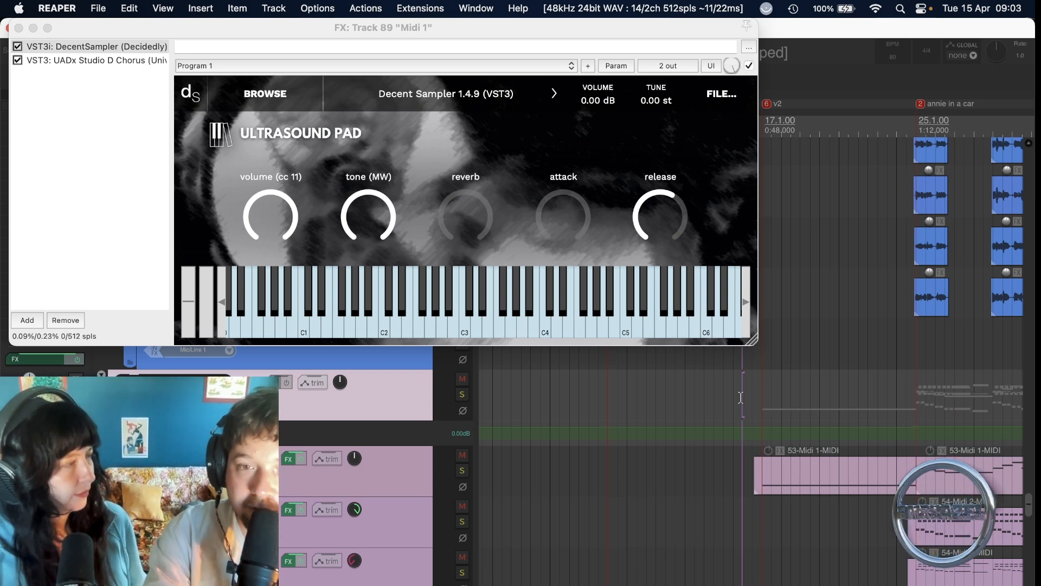
{"action": "left_click", "coordinate": [737, 397]}
{"action": "left_click", "coordinate": [734, 398]}
{"action": "left_click", "coordinate": [731, 399]}
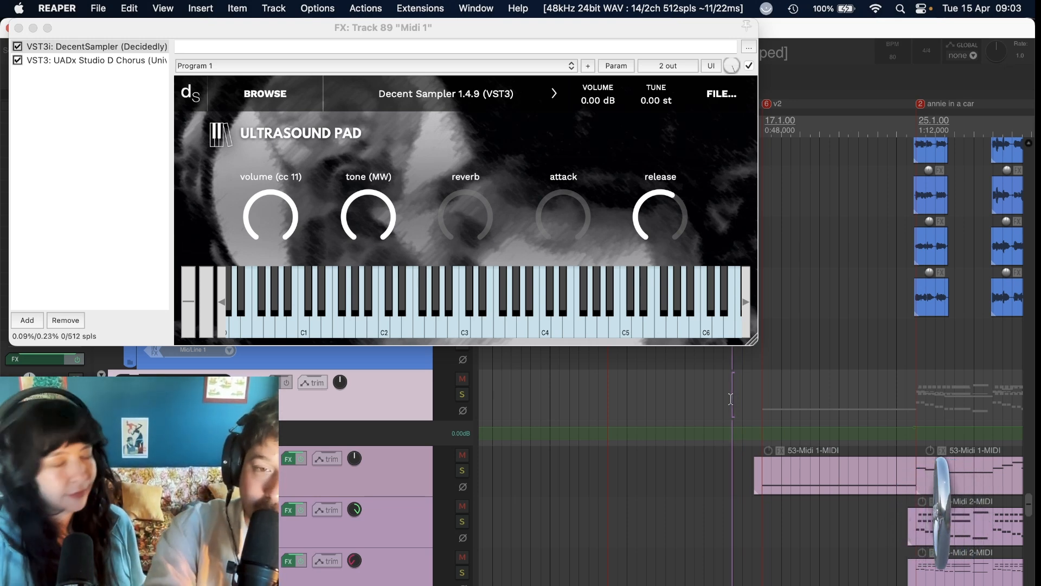
{"action": "left_click", "coordinate": [726, 398]}
{"action": "key", "text": "space"}
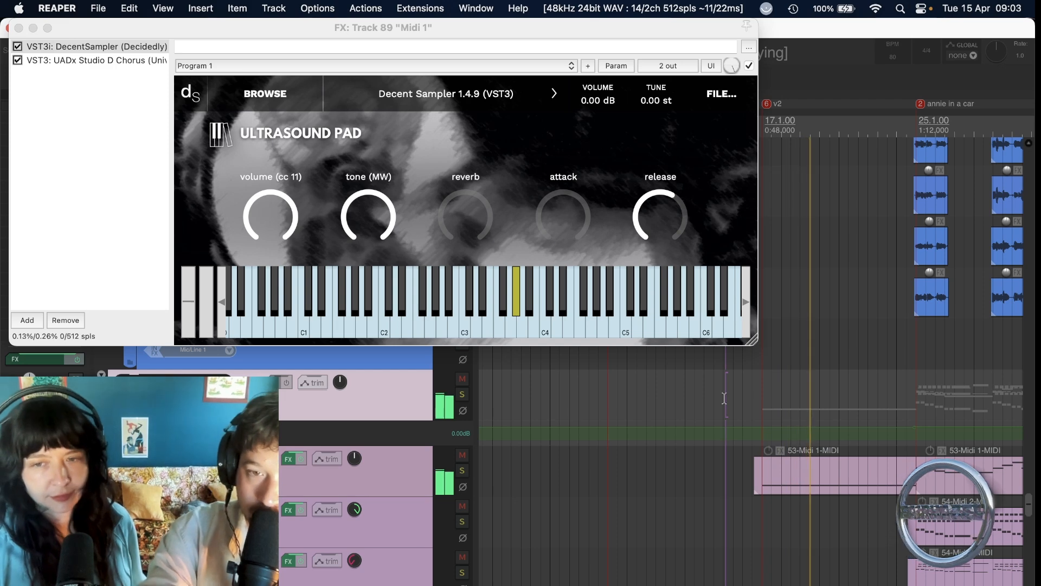
{"action": "key", "text": "space"}
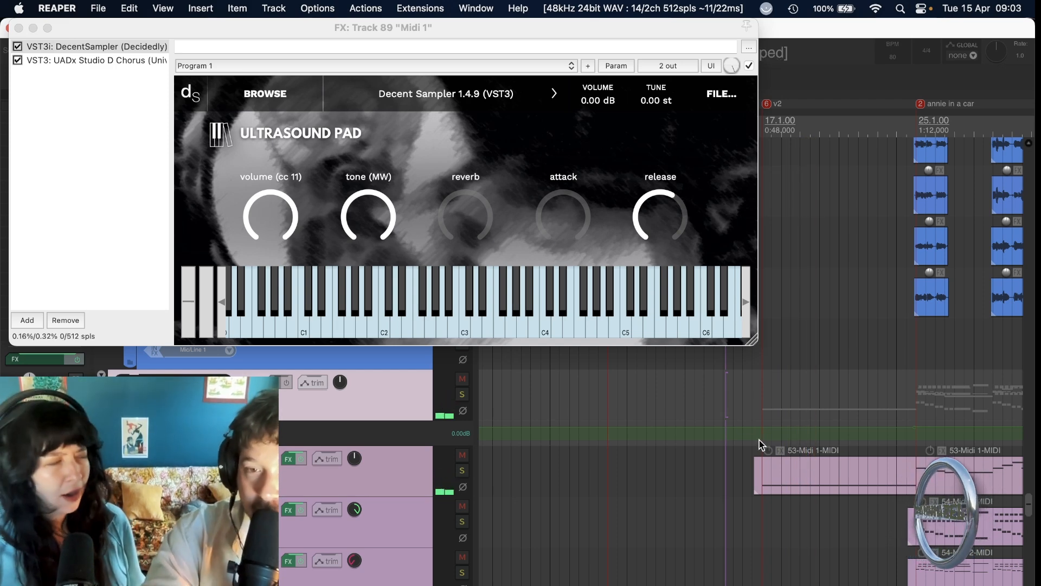
Solo the upper Midi 2 track with the edit cursor at its first clip, and replace the Midi 1 effects window with Midi 2's.
{"action": "scroll", "coordinate": [771, 488], "scroll_direction": "right", "scroll_amount": 3}
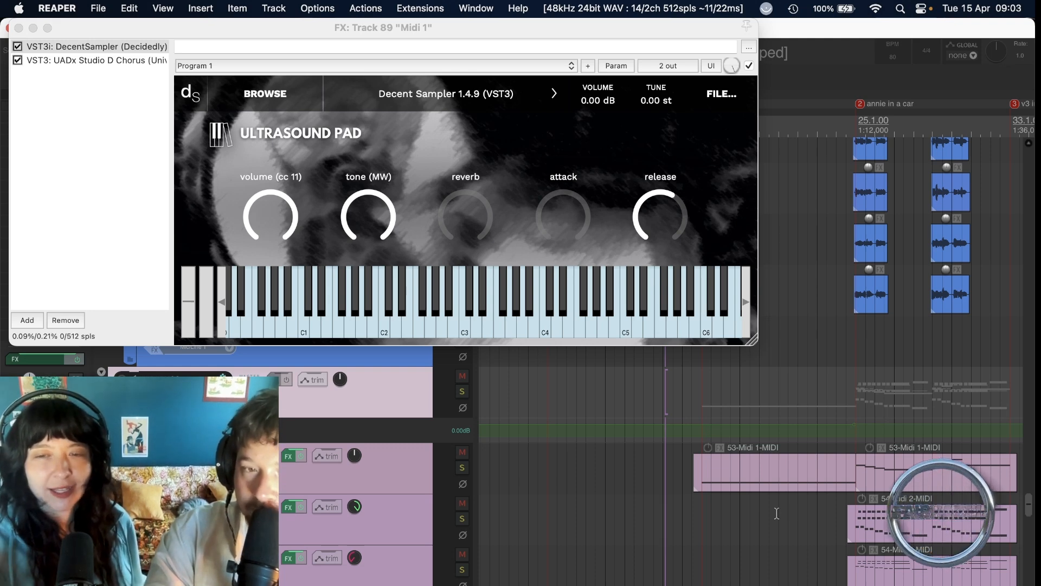
{"action": "scroll", "coordinate": [777, 513], "scroll_direction": "down", "scroll_amount": 3}
{"action": "scroll", "coordinate": [742, 493], "scroll_direction": "right", "scroll_amount": 4}
{"action": "left_click", "coordinate": [728, 461]}
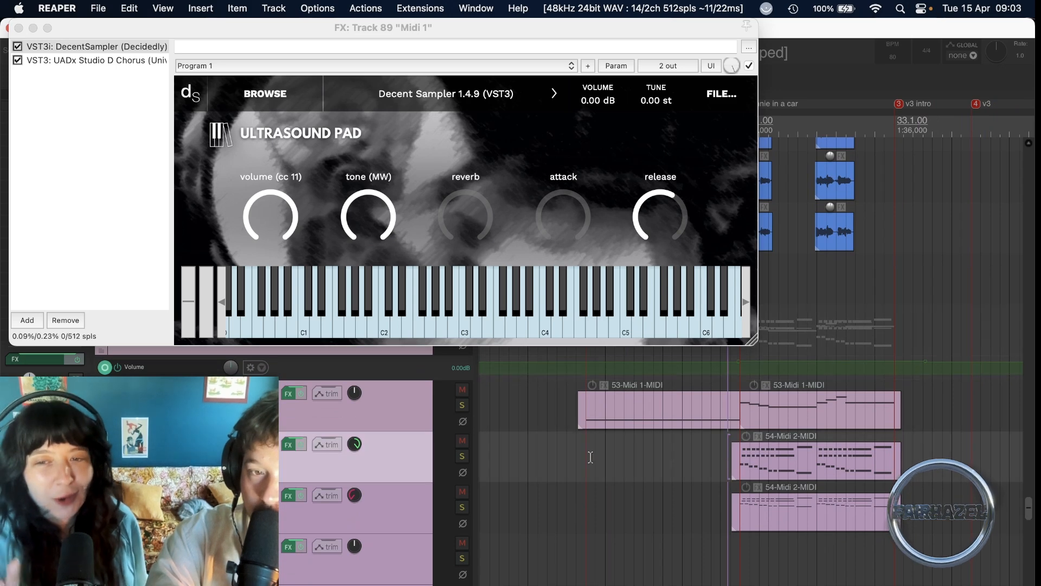
{"action": "left_click", "coordinate": [462, 456]}
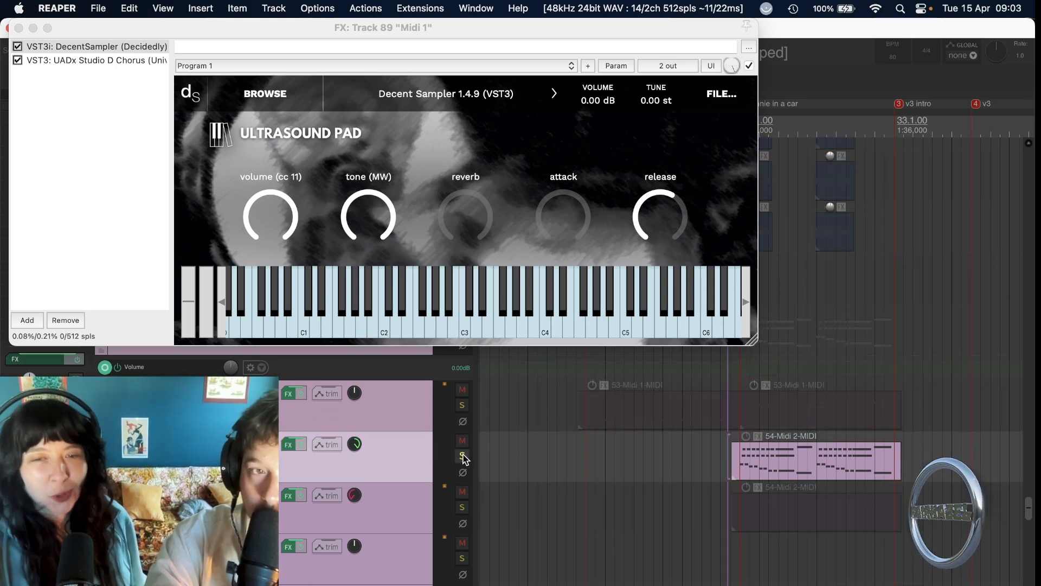
{"action": "left_click", "coordinate": [18, 27]}
{"action": "left_click", "coordinate": [288, 447]}
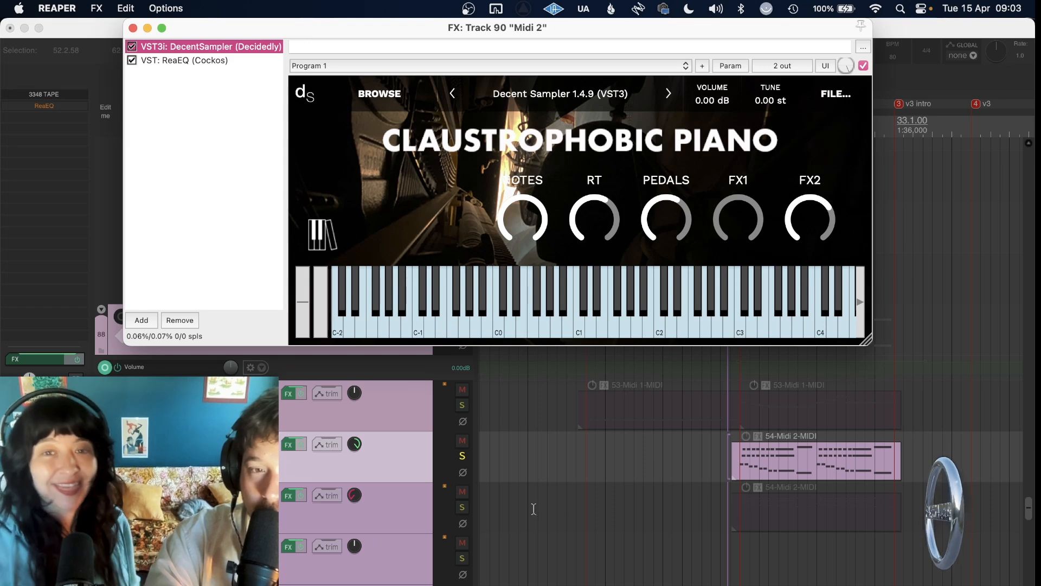
Solo the lower Midi 2 track as well and check its effects.
{"action": "left_click", "coordinate": [463, 507]}
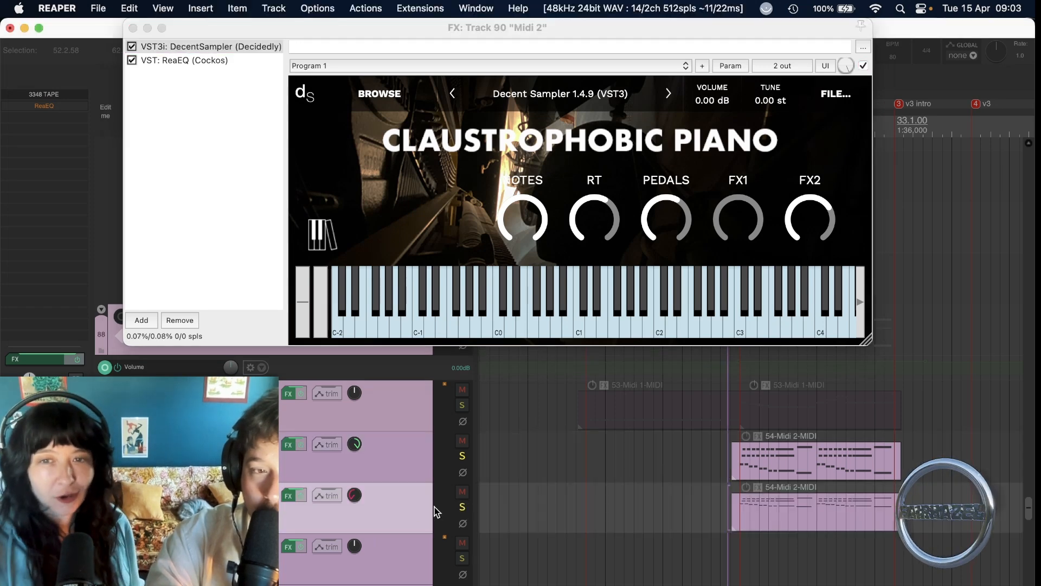
{"action": "left_click", "coordinate": [290, 496]}
{"action": "left_click", "coordinate": [191, 86]}
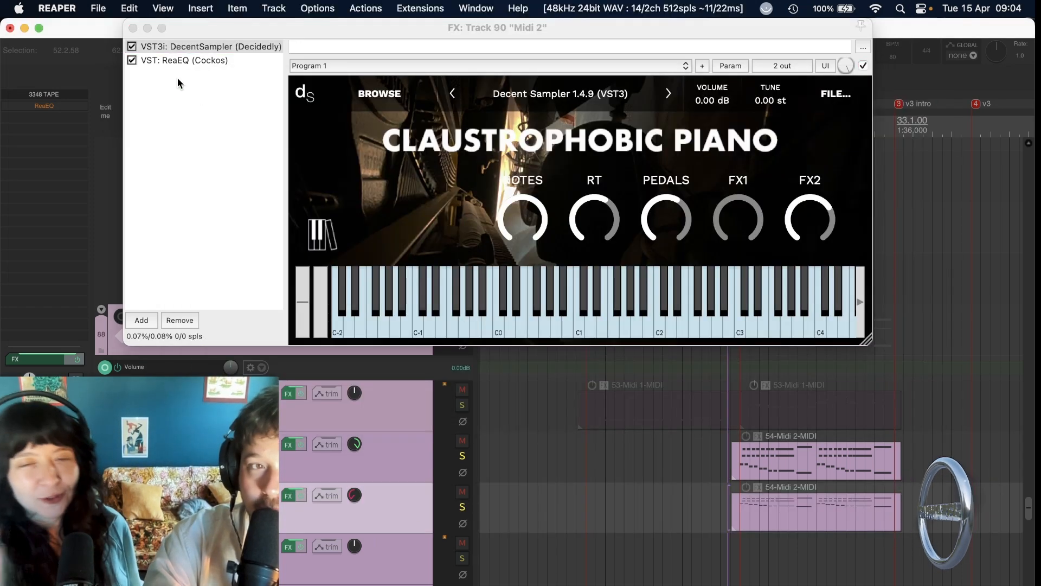
Audition a note on the Claustrophobic Piano and the two soloed Midi 2 tracks from shortly before the annie in a car marker.
{"action": "scroll", "coordinate": [653, 475], "scroll_direction": "right", "scroll_amount": 3}
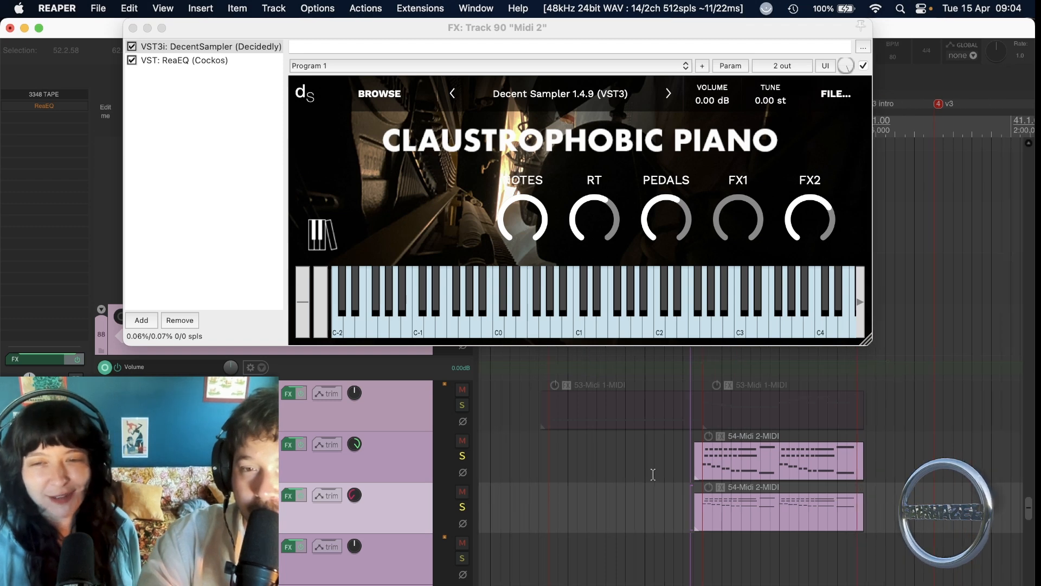
{"action": "left_click", "coordinate": [613, 324]}
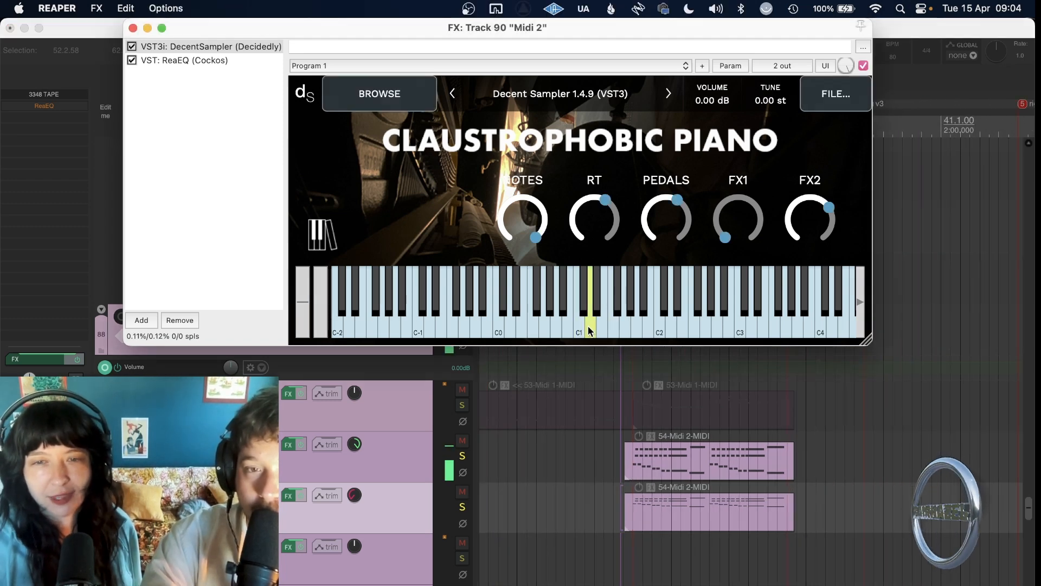
{"action": "scroll", "coordinate": [631, 494], "scroll_direction": "up", "scroll_amount": 4}
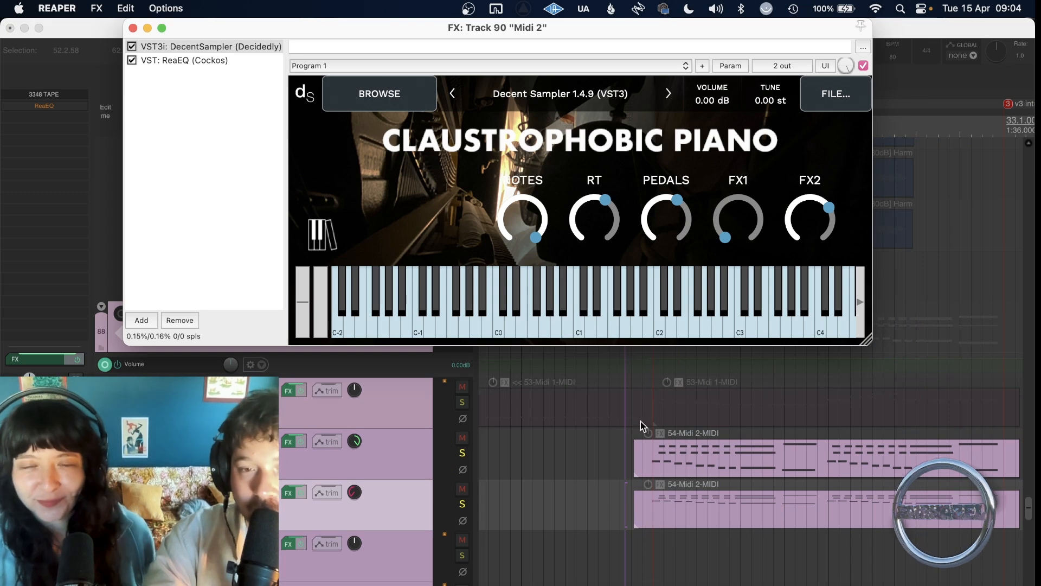
{"action": "left_click", "coordinate": [583, 452]}
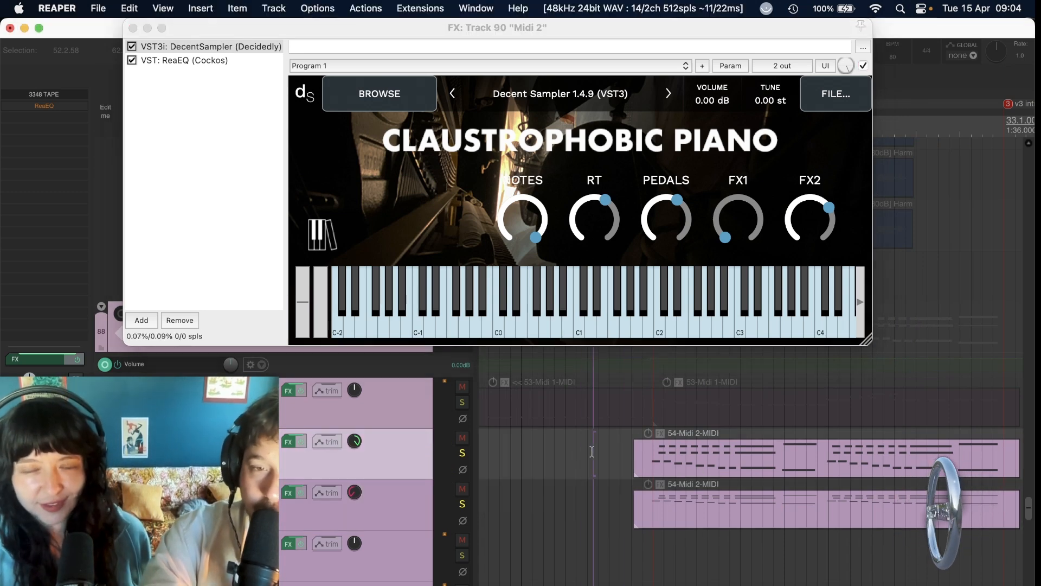
{"action": "left_click", "coordinate": [591, 451]}
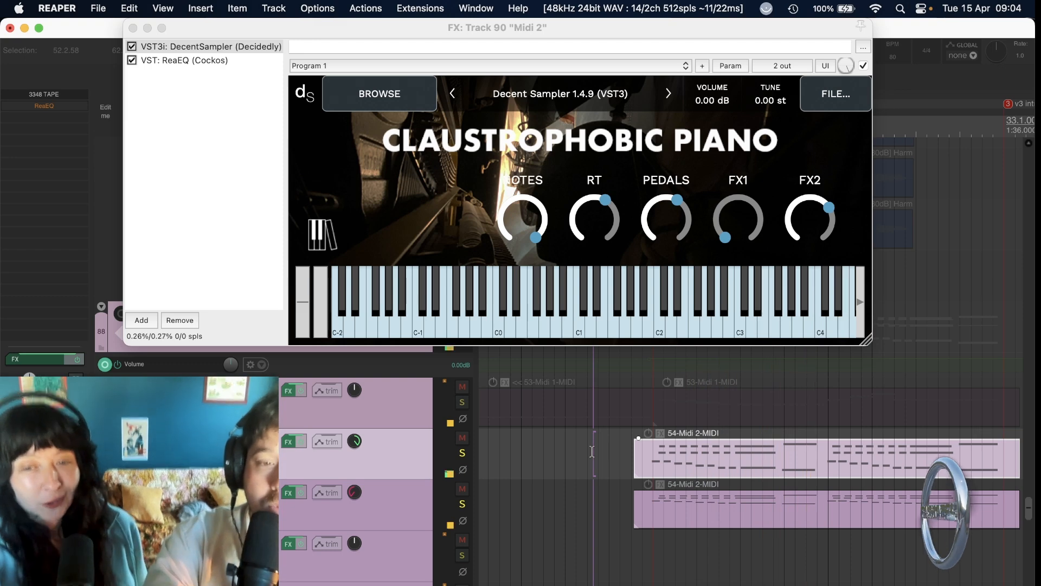
Turn off the solo on both Midi 2 tracks and close the Midi 2 effects window.
{"action": "left_click", "coordinate": [463, 452]}
{"action": "left_click", "coordinate": [462, 504]}
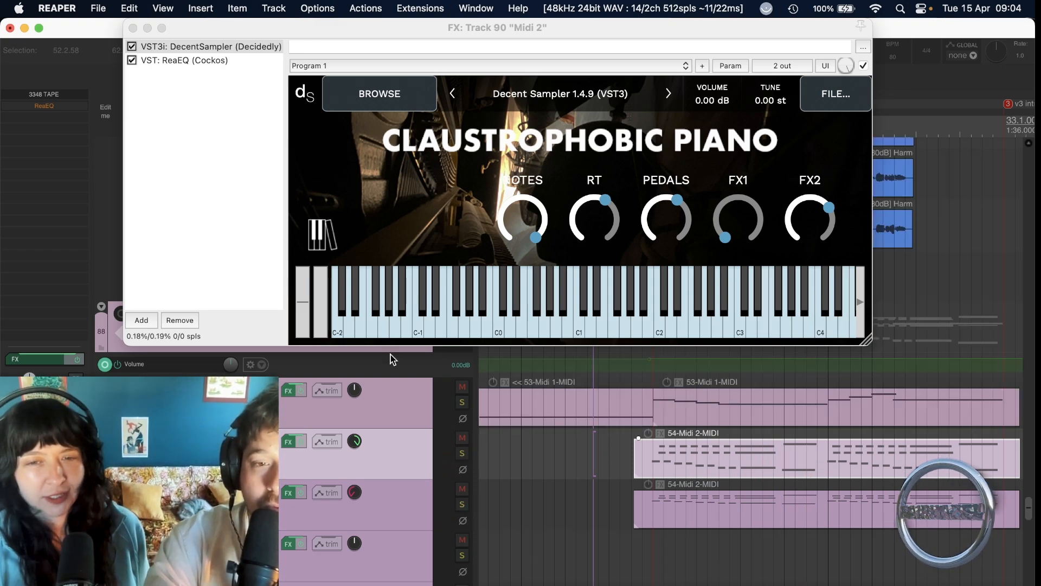
{"action": "left_click", "coordinate": [133, 28]}
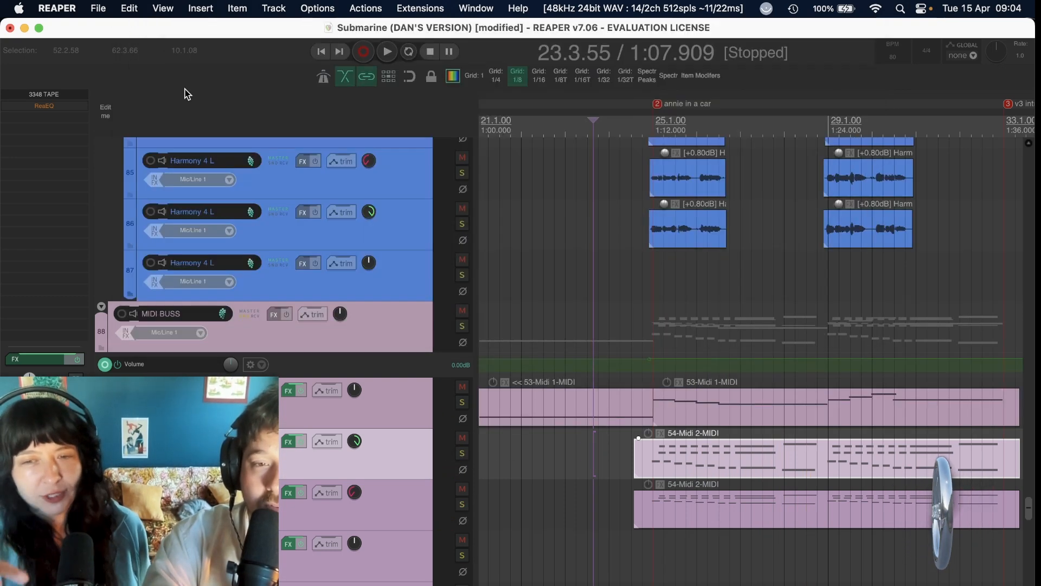
Play the unsoloed mix from shortly before the annie in a car marker to hear the Midi 2 pianos in context.
{"action": "left_click", "coordinate": [602, 447]}
{"action": "key", "text": "space"}
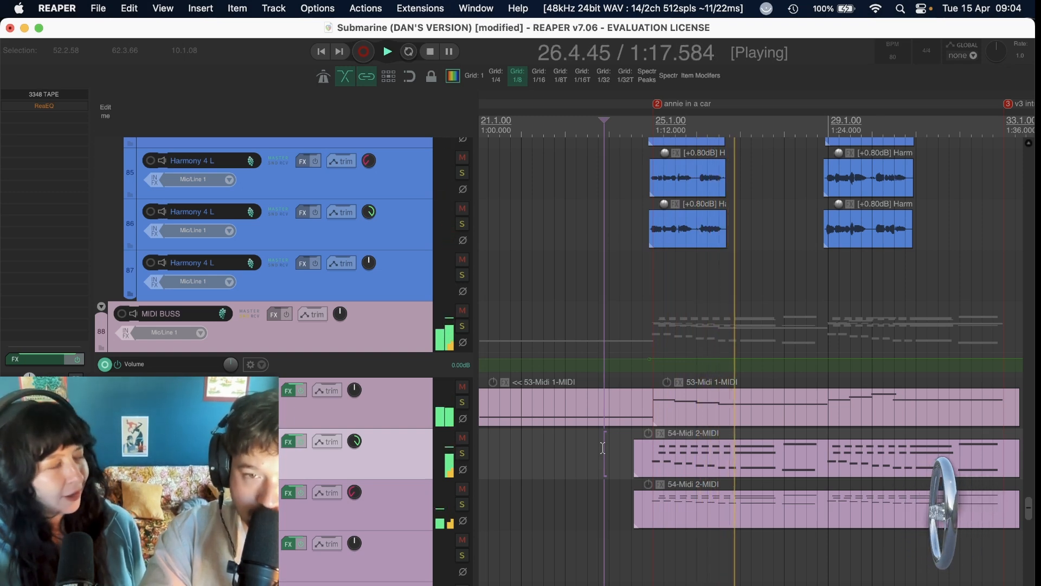
{"action": "key", "text": "space"}
Place the edit cursor just before marker 7, ahead of the late Midi 2 clips.
{"action": "scroll", "coordinate": [603, 448], "scroll_direction": "down", "scroll_amount": 4}
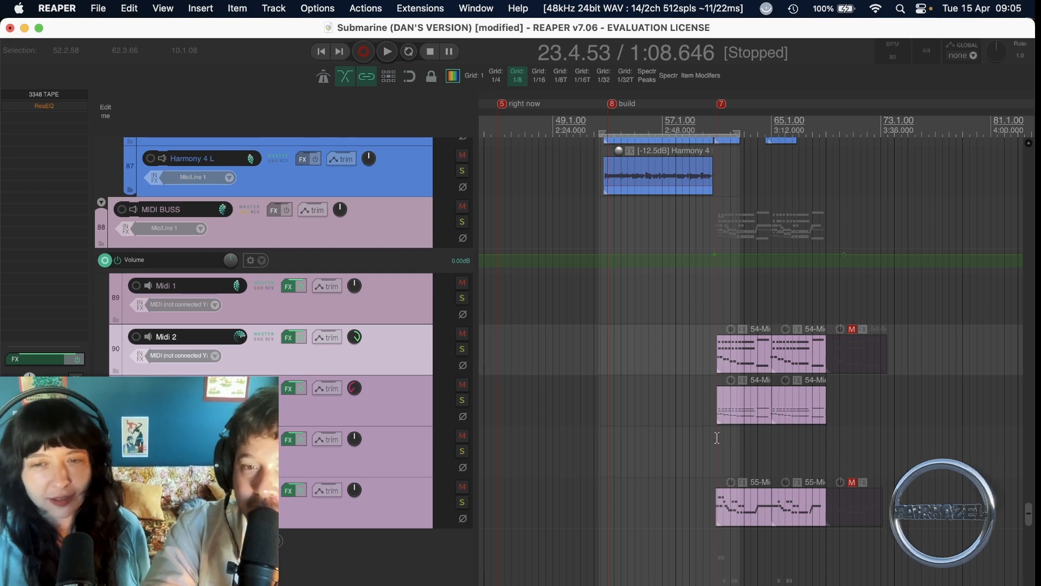
{"action": "left_click", "coordinate": [712, 436]}
{"action": "scroll", "coordinate": [713, 436], "scroll_direction": "up", "scroll_amount": 6}
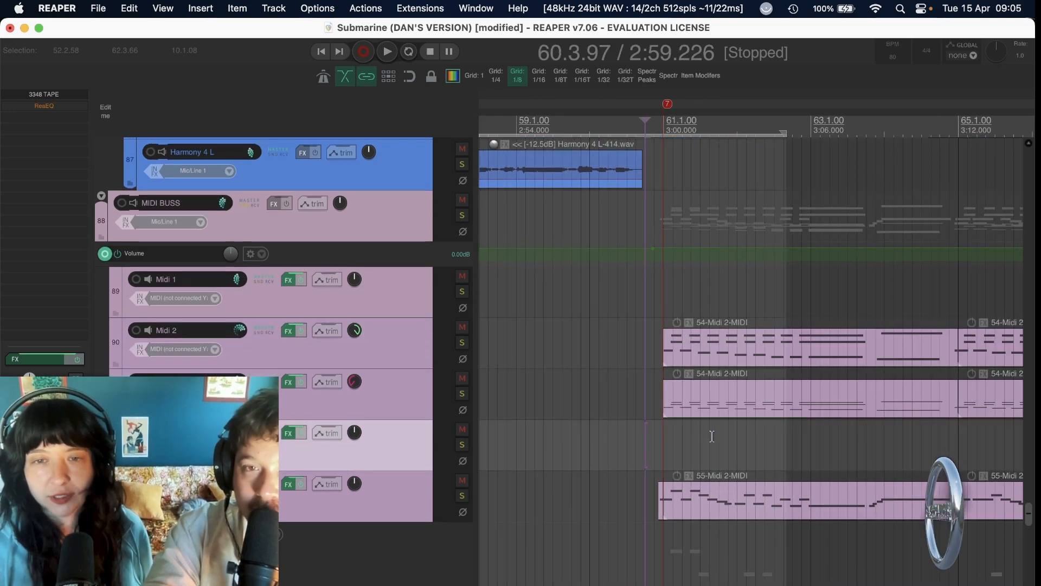
{"action": "scroll", "coordinate": [712, 436], "scroll_direction": "down", "scroll_amount": 4}
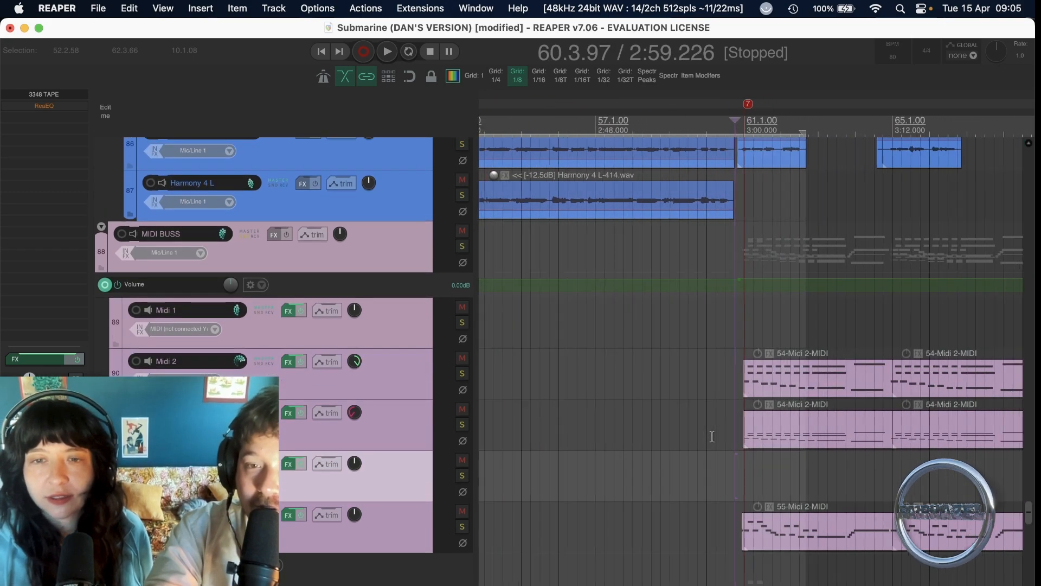
{"action": "scroll", "coordinate": [712, 436], "scroll_direction": "down", "scroll_amount": 1}
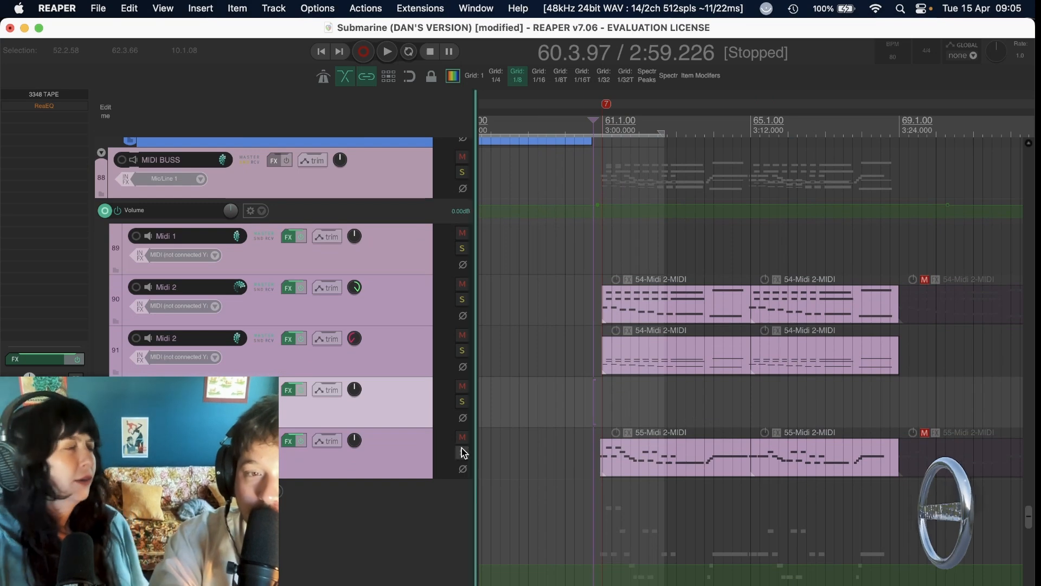
Check the effects of Midi 2 track 93 and audition high notes on its Confinement Céleste instrument.
{"action": "left_click", "coordinate": [286, 443]}
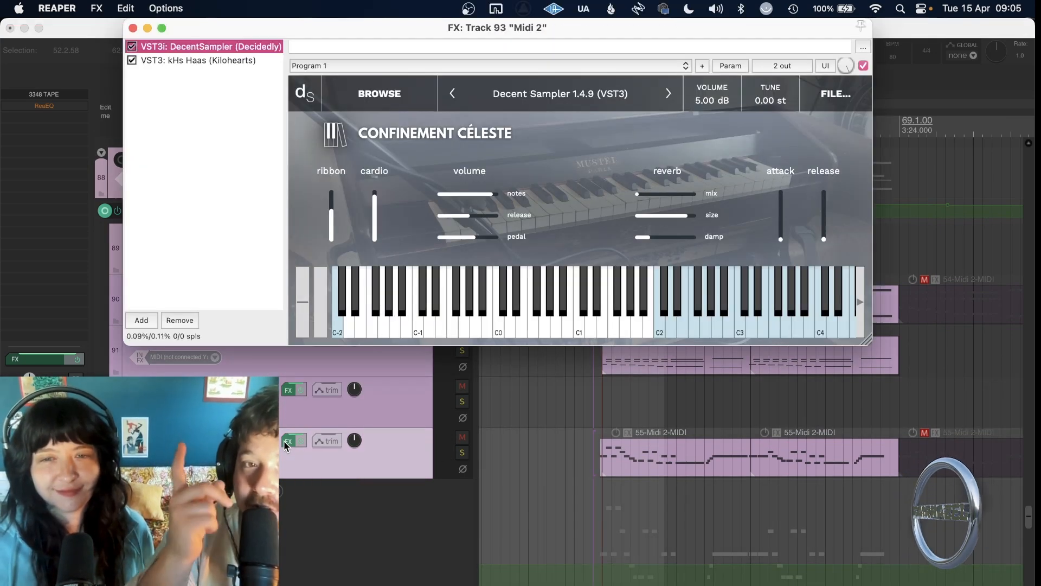
{"action": "left_click", "coordinate": [777, 321]}
{"action": "left_click", "coordinate": [808, 325]}
{"action": "left_click", "coordinate": [818, 326]}
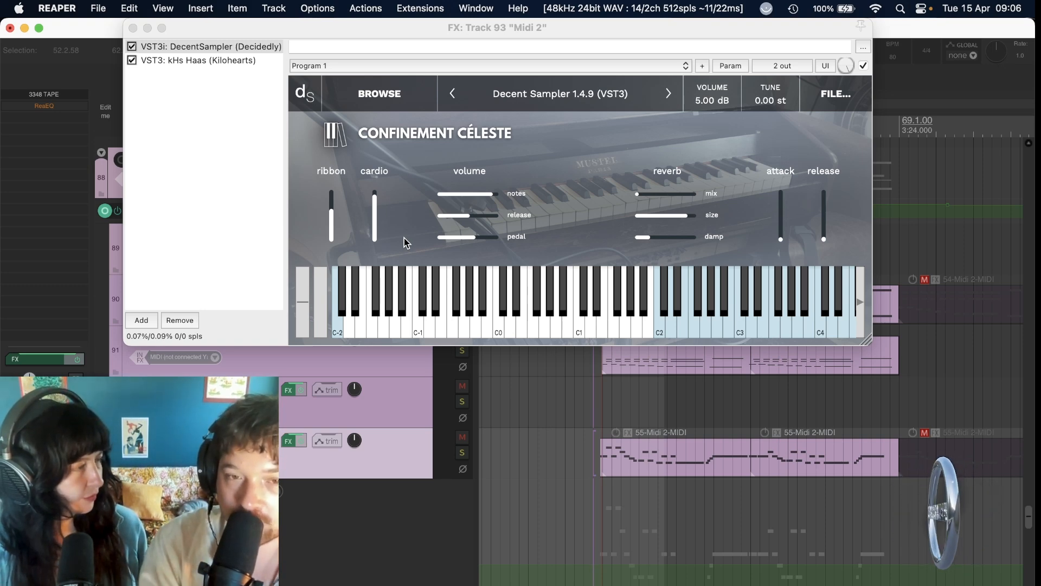
Solo Midi 2 track 93, play it from just before marker 7, and close its effects window.
{"action": "left_click", "coordinate": [462, 453]}
{"action": "key", "text": "space"}
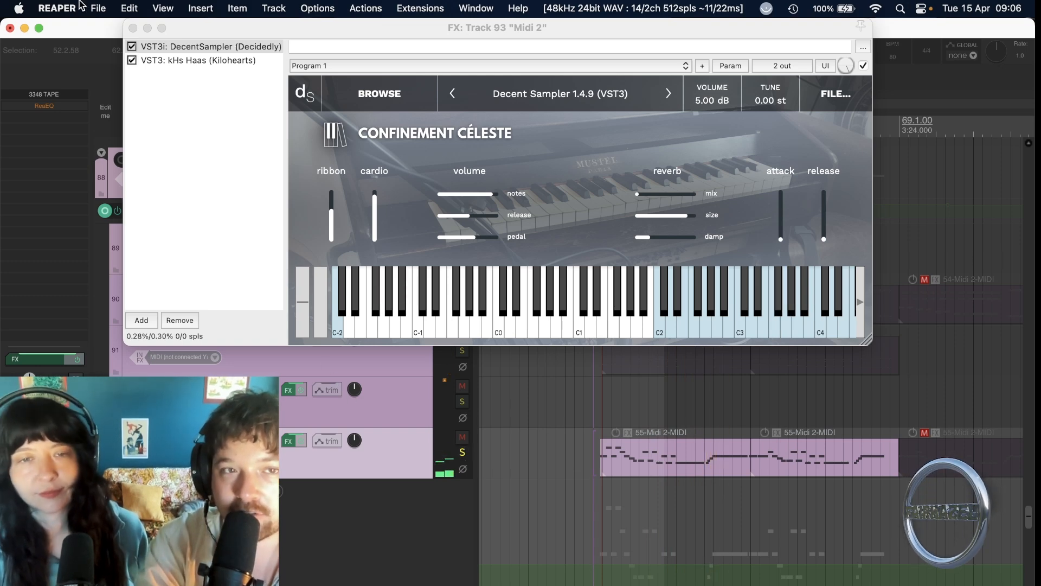
{"action": "left_click", "coordinate": [133, 28]}
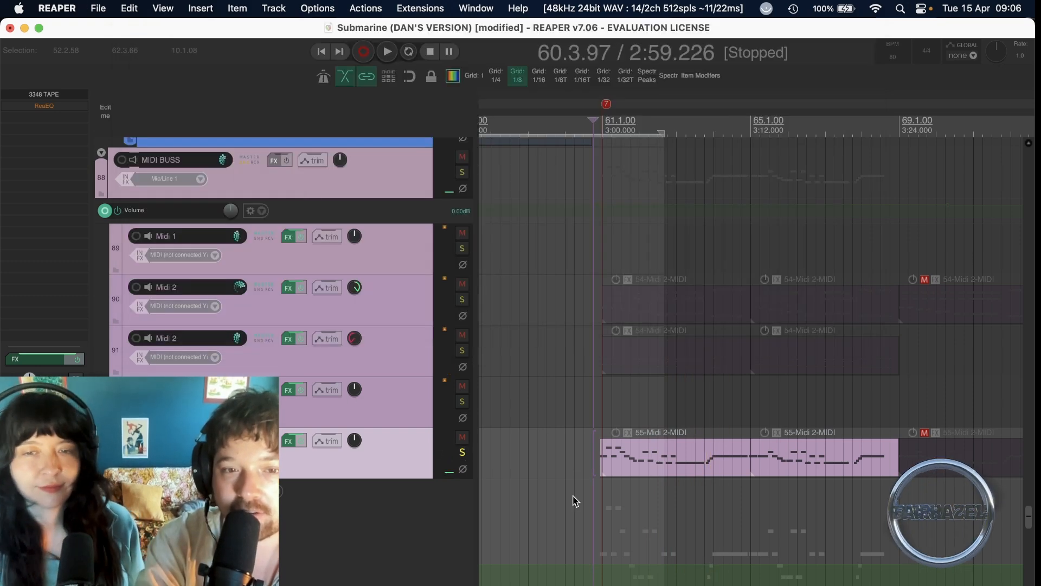
Turn off the solo on Midi 2 track 93 and play the full mix from just before marker 7.
{"action": "left_click", "coordinate": [462, 452]}
{"action": "left_click", "coordinate": [586, 451]}
{"action": "key", "text": "space"}
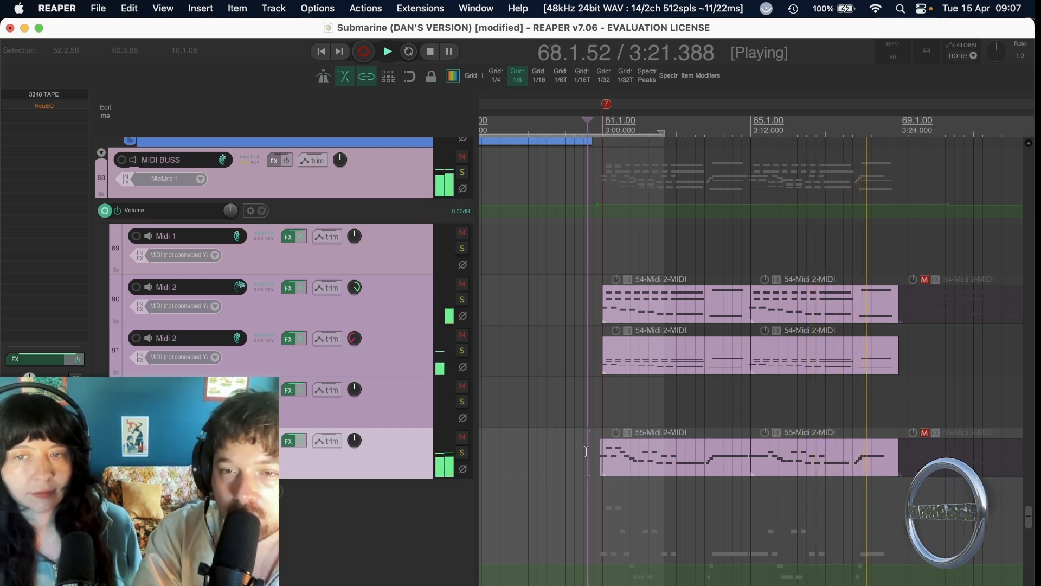
{"action": "key", "text": "space"}
Return to the drum tracks and place the edit cursor at the start of the turn sig clips by the v1 marker.
{"action": "scroll", "coordinate": [586, 451], "scroll_direction": "down", "scroll_amount": 5}
{"action": "scroll", "coordinate": [586, 451], "scroll_direction": "up", "scroll_amount": 8}
{"action": "scroll", "coordinate": [586, 452], "scroll_direction": "up", "scroll_amount": 15}
{"action": "scroll", "coordinate": [586, 452], "scroll_direction": "left", "scroll_amount": 5}
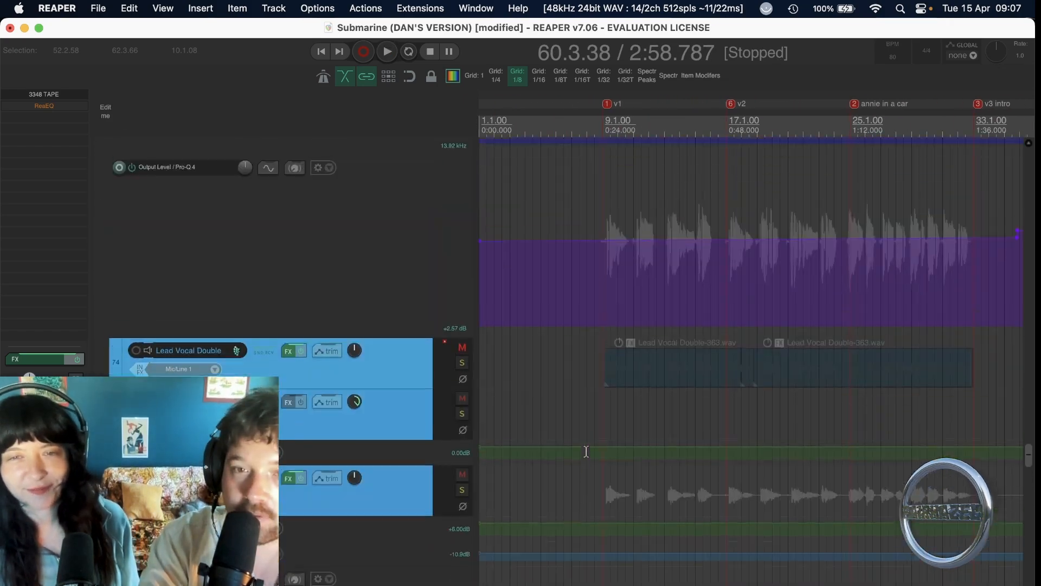
{"action": "scroll", "coordinate": [587, 451], "scroll_direction": "up", "scroll_amount": 12}
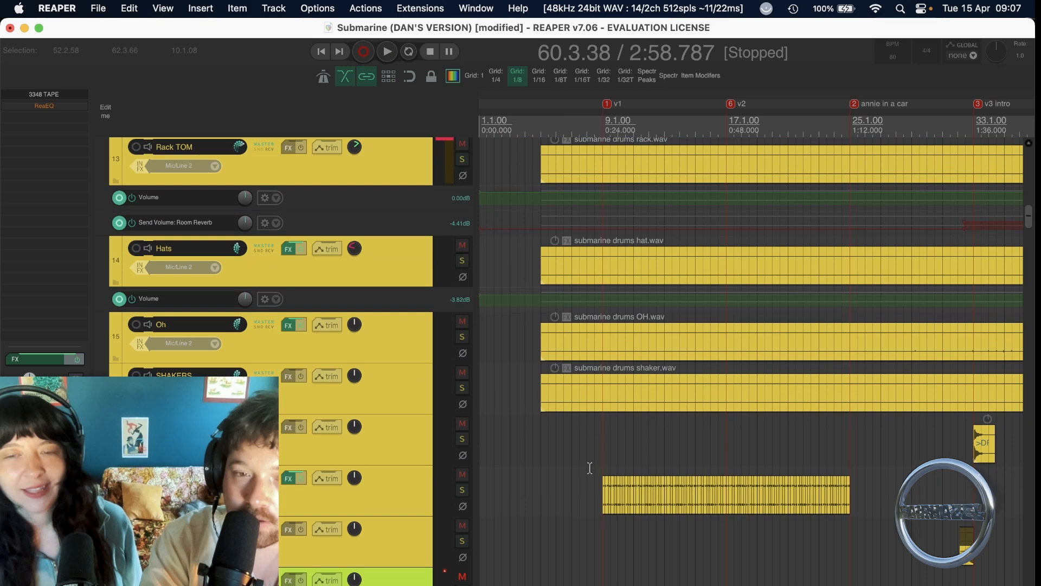
{"action": "left_click", "coordinate": [603, 480]}
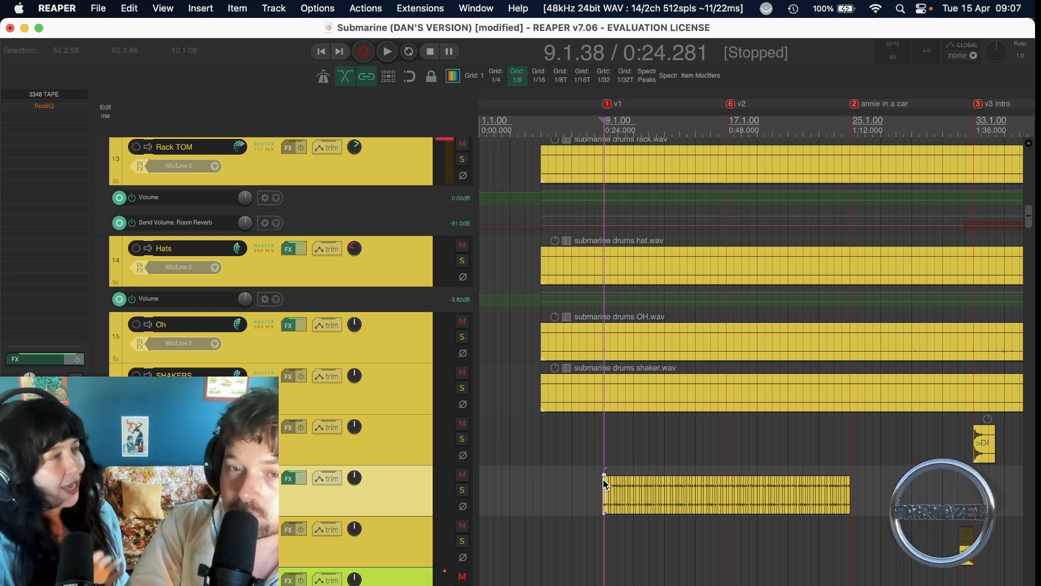
Solo the DRUMS BUSS and play it from the v1 marker.
{"action": "scroll", "coordinate": [603, 480], "scroll_direction": "up", "scroll_amount": 10}
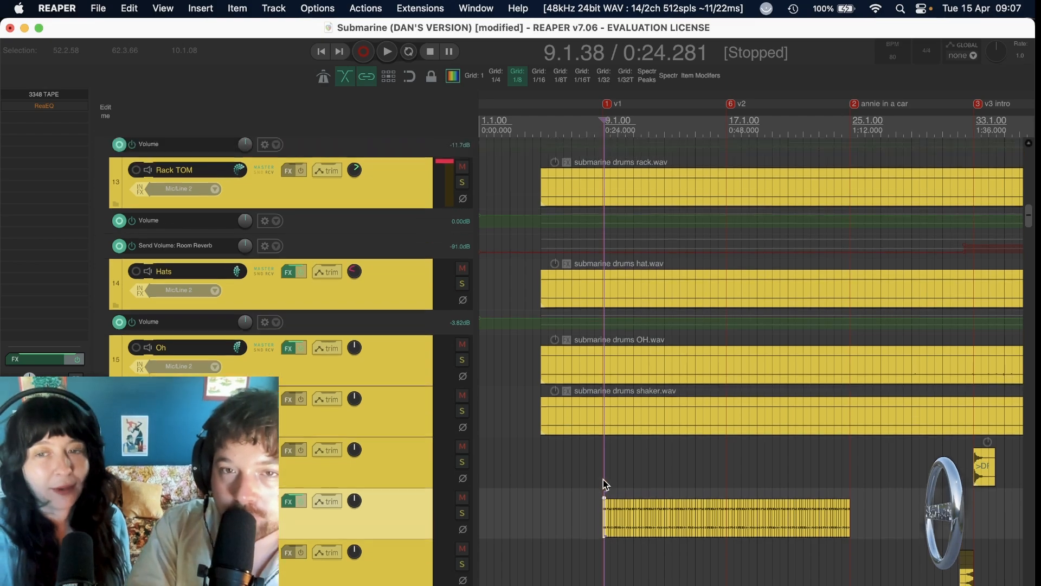
{"action": "scroll", "coordinate": [603, 479], "scroll_direction": "up", "scroll_amount": 10}
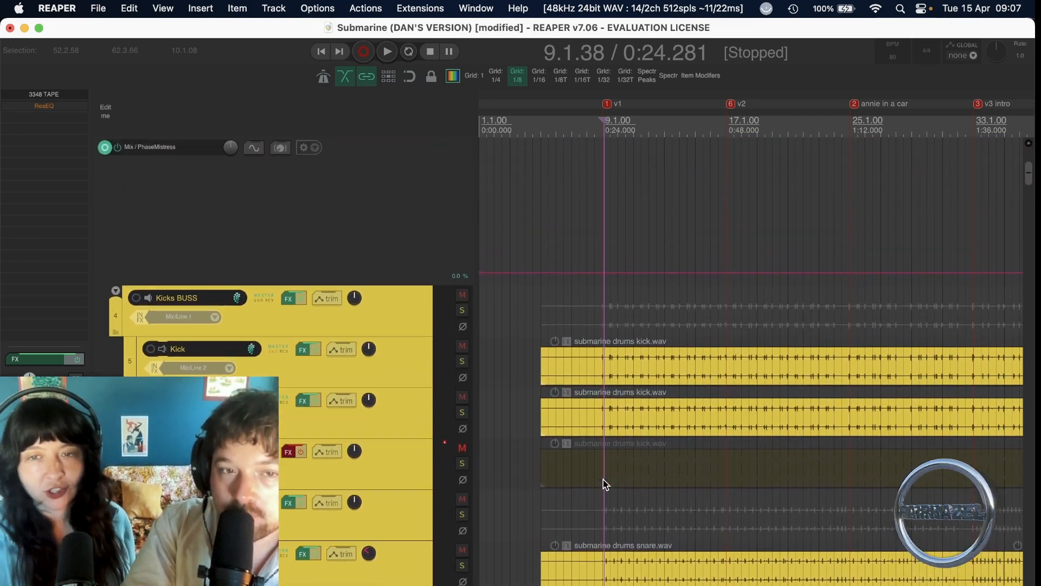
{"action": "scroll", "coordinate": [603, 480], "scroll_direction": "down", "scroll_amount": 15}
{"action": "scroll", "coordinate": [603, 479], "scroll_direction": "down", "scroll_amount": 3}
{"action": "scroll", "coordinate": [603, 480], "scroll_direction": "up", "scroll_amount": 6}
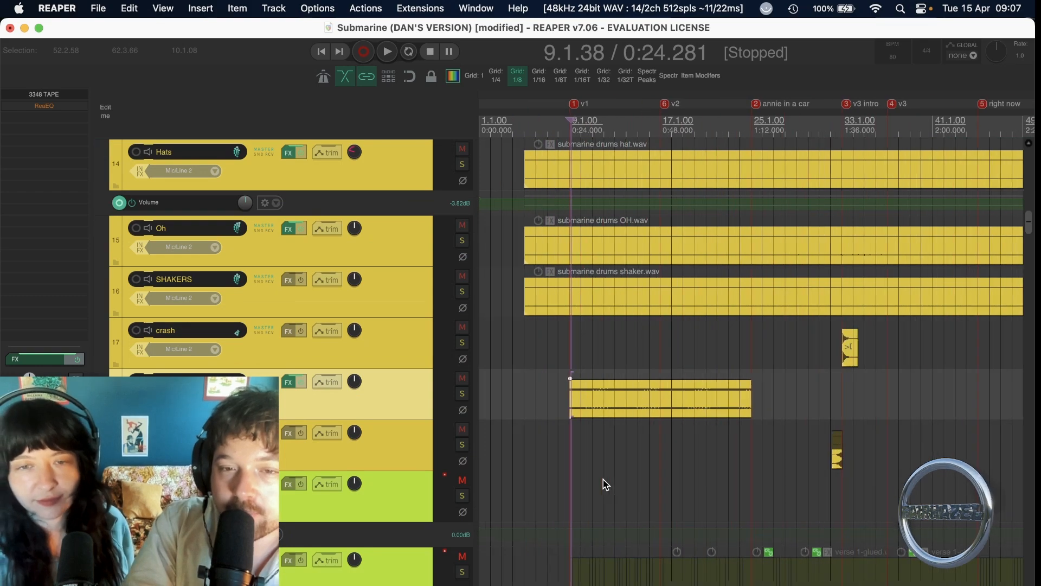
{"action": "scroll", "coordinate": [603, 480], "scroll_direction": "down", "scroll_amount": 3}
{"action": "scroll", "coordinate": [603, 480], "scroll_direction": "up", "scroll_amount": 12}
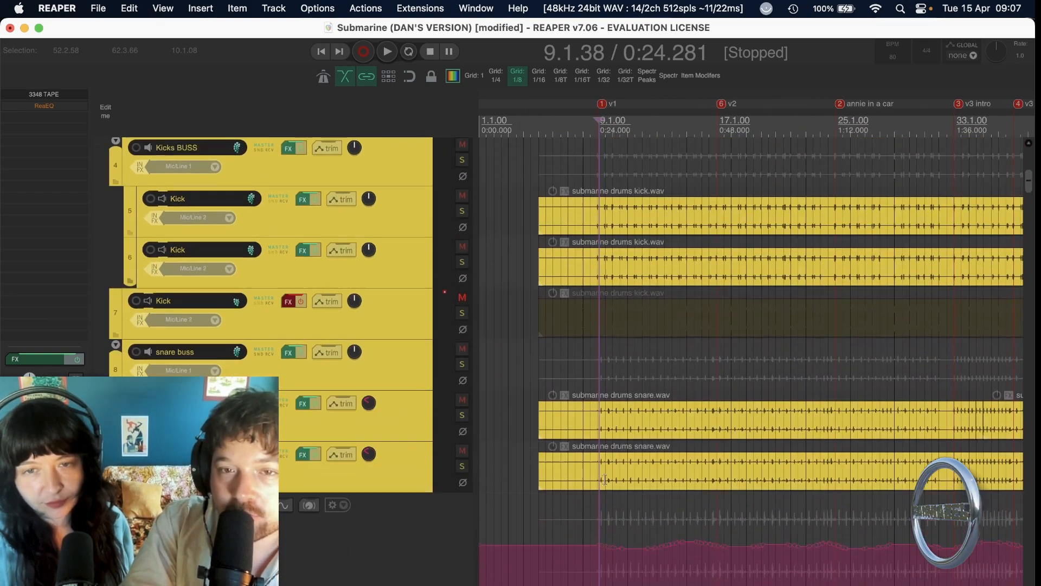
{"action": "scroll", "coordinate": [373, 267], "scroll_direction": "up", "scroll_amount": 4}
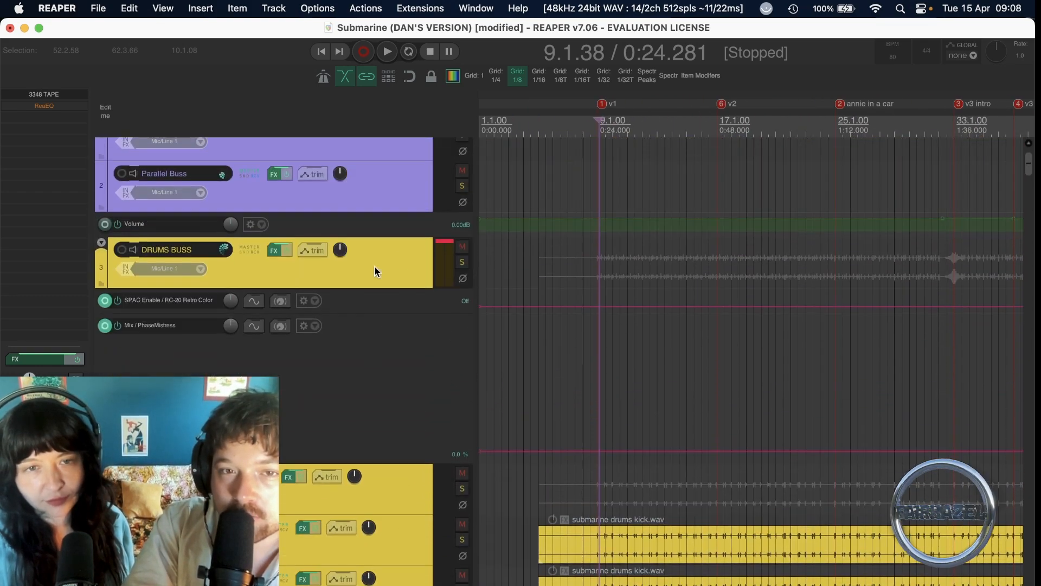
{"action": "left_click", "coordinate": [456, 260]}
{"action": "key", "text": "space"}
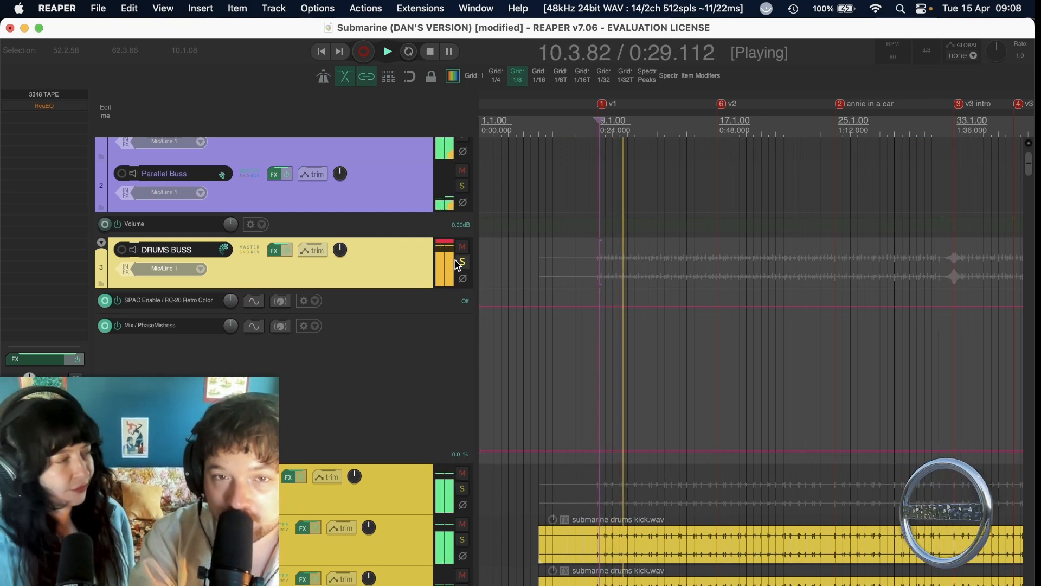
{"action": "key", "text": "space"}
Solo the turn sig track, play it from just before the v1 marker, and turn off its solo.
{"action": "scroll", "coordinate": [540, 303], "scroll_direction": "down", "scroll_amount": 15}
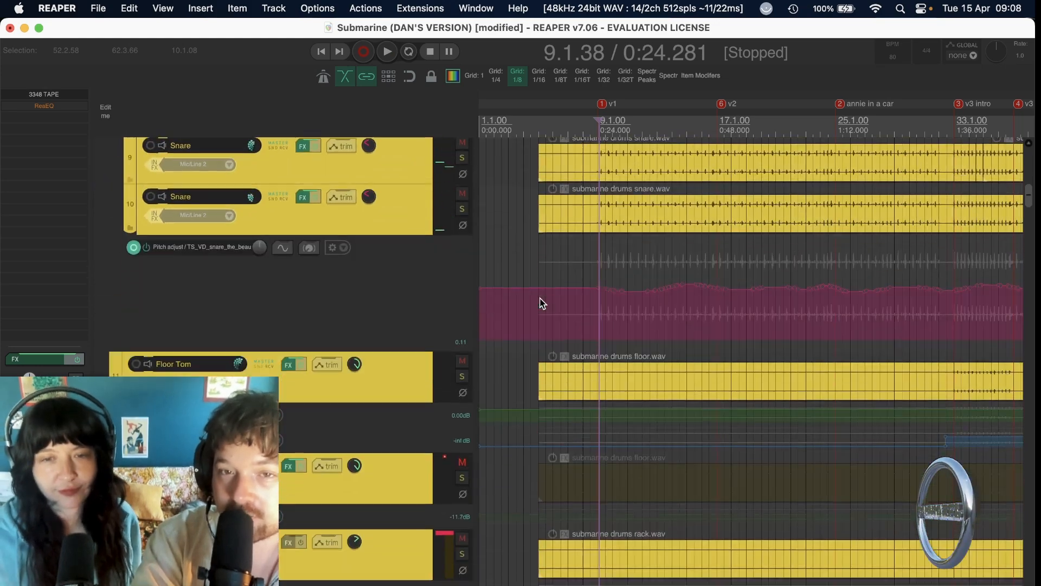
{"action": "scroll", "coordinate": [582, 303], "scroll_direction": "up", "scroll_amount": 10}
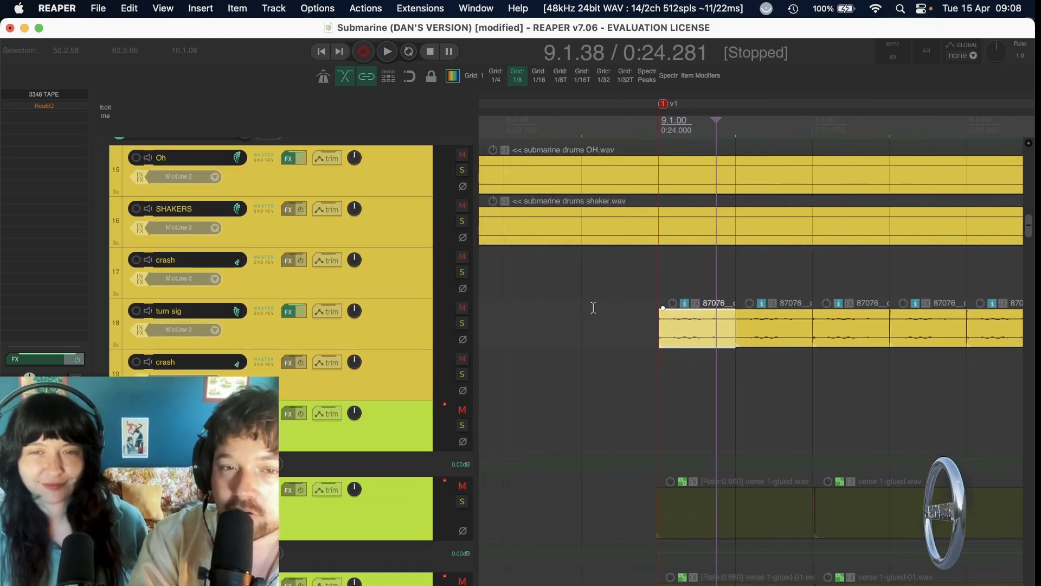
{"action": "left_click", "coordinate": [595, 304]}
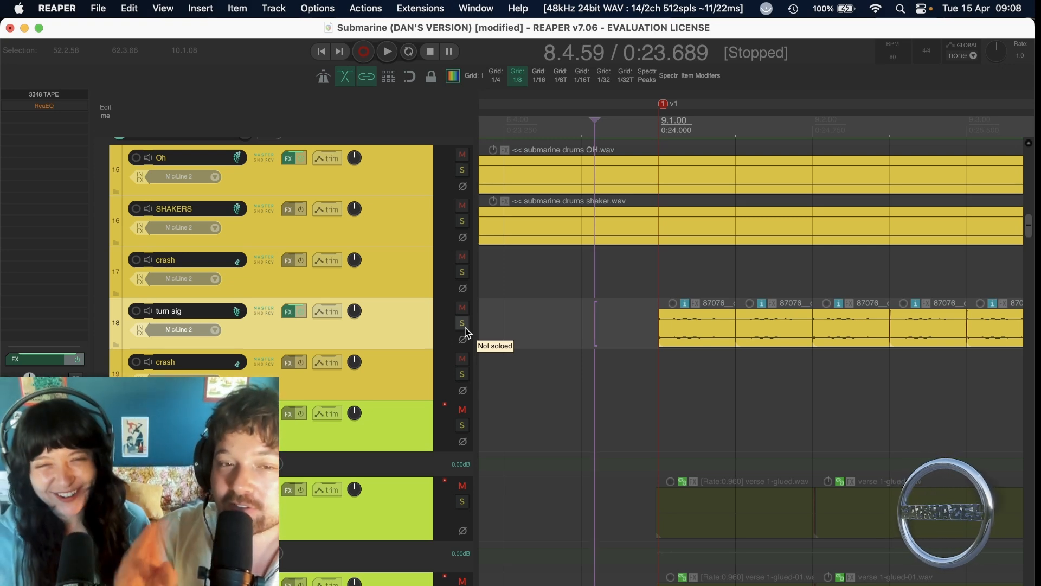
{"action": "left_click", "coordinate": [464, 328]}
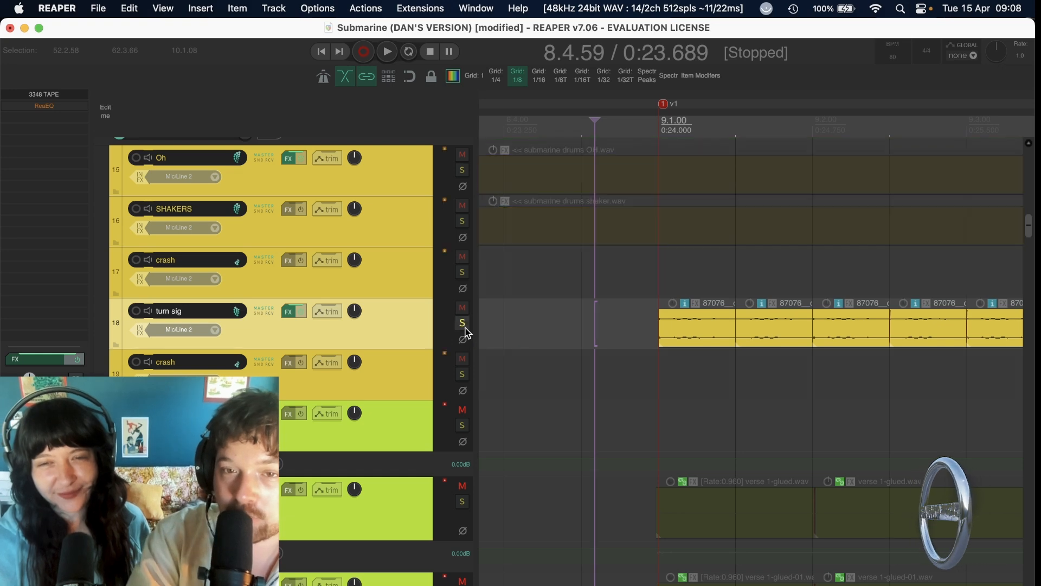
{"action": "key", "text": "space"}
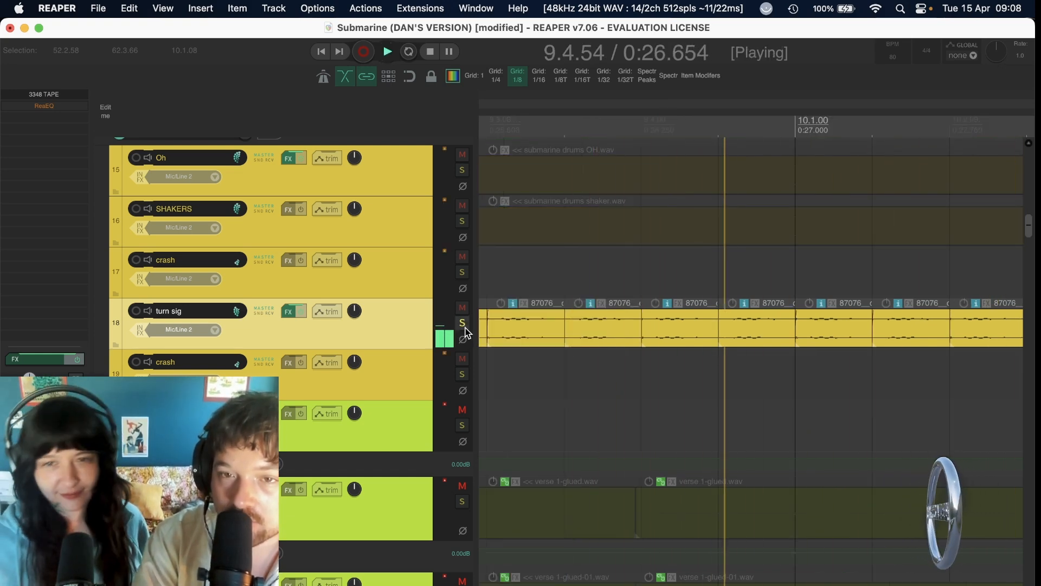
{"action": "scroll", "coordinate": [468, 333], "scroll_direction": "down", "scroll_amount": 6}
{"action": "scroll", "coordinate": [465, 328], "scroll_direction": "down", "scroll_amount": 3}
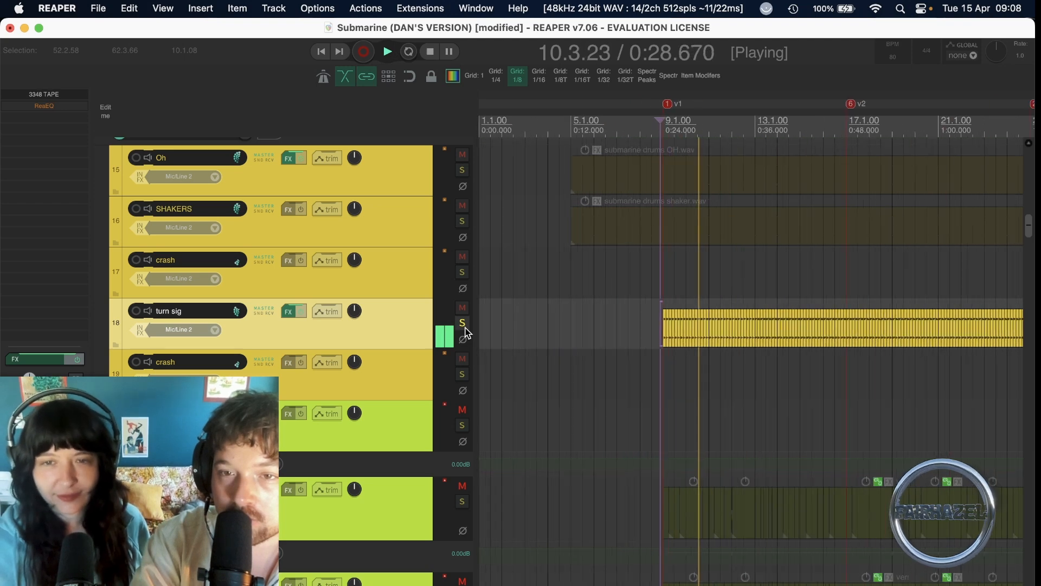
{"action": "key", "text": "space"}
{"action": "left_click", "coordinate": [465, 328]}
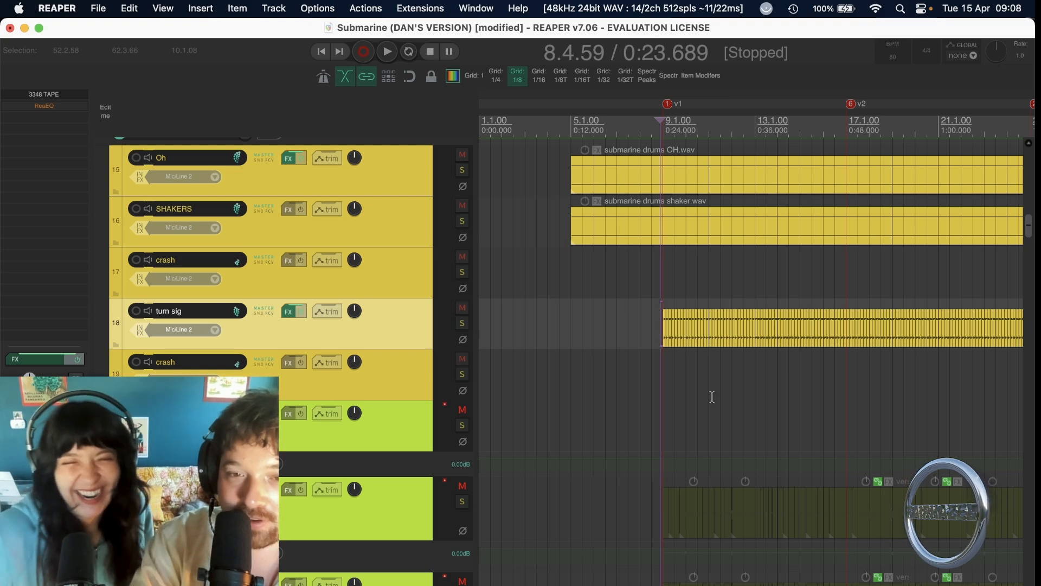
Place the edit cursor on the turn sig track at about bar 8.3, ahead of the v1 marker.
{"action": "scroll", "coordinate": [712, 397], "scroll_direction": "up", "scroll_amount": 10}
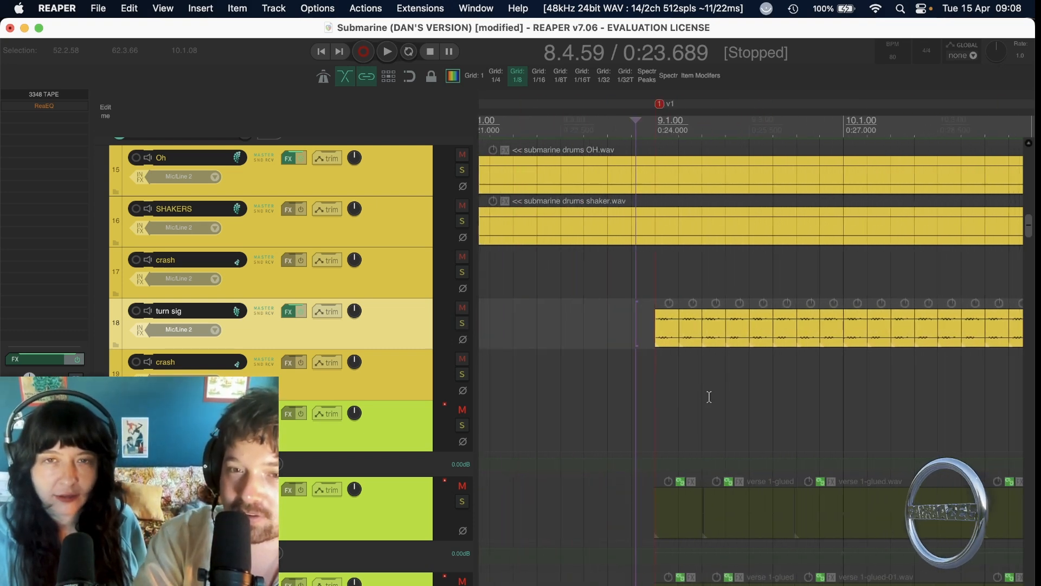
{"action": "left_click", "coordinate": [584, 340]}
{"action": "left_click", "coordinate": [566, 341]}
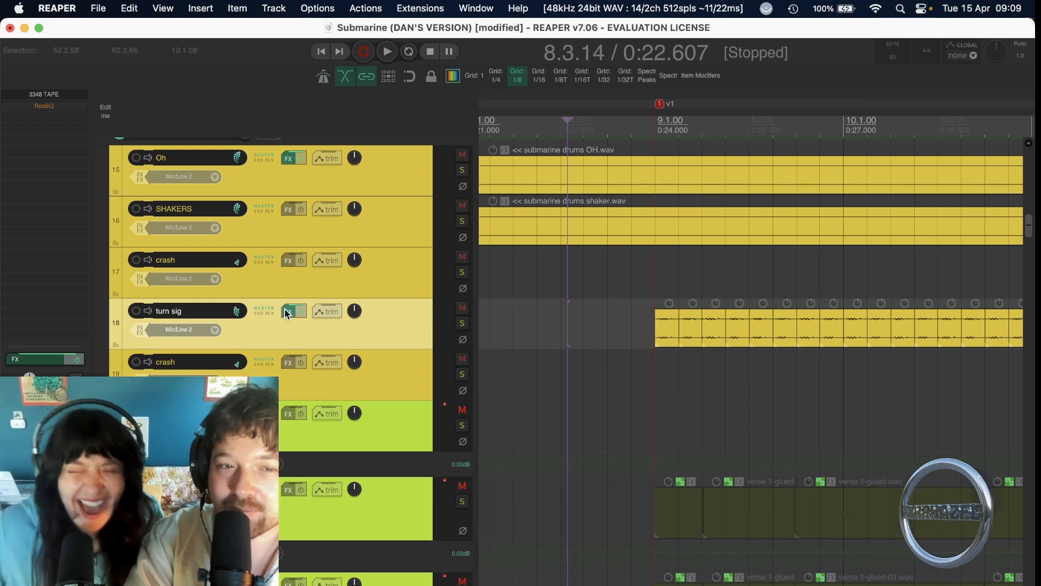
Place the edit cursor on the turn sig track at about bar 7.2 and play the full mix into the v1 section.
{"action": "scroll", "coordinate": [578, 322], "scroll_direction": "down", "scroll_amount": 6}
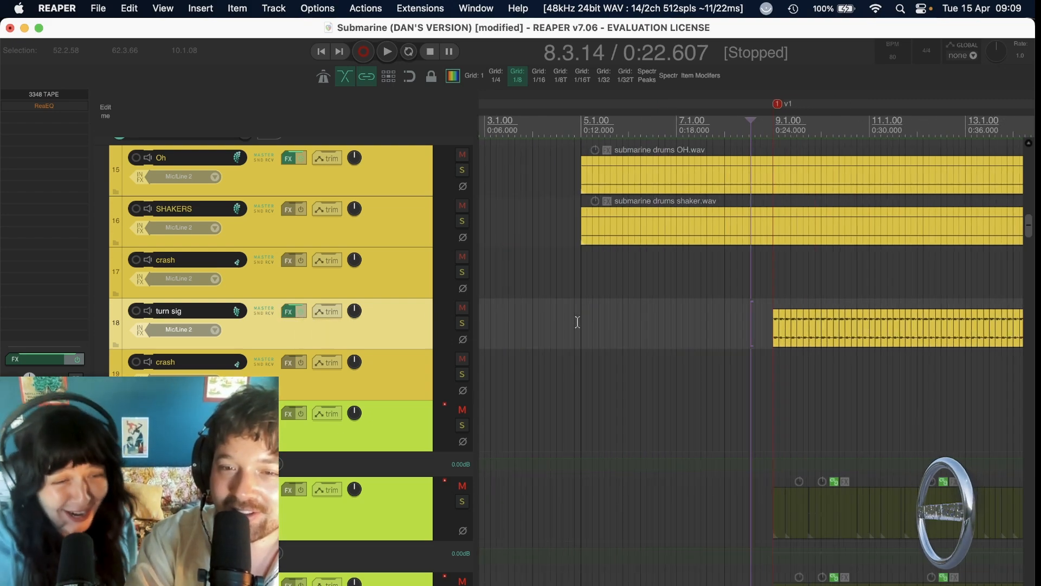
{"action": "scroll", "coordinate": [577, 321], "scroll_direction": "down", "scroll_amount": 4}
{"action": "left_click", "coordinate": [652, 323]}
{"action": "scroll", "coordinate": [652, 324], "scroll_direction": "up", "scroll_amount": 10}
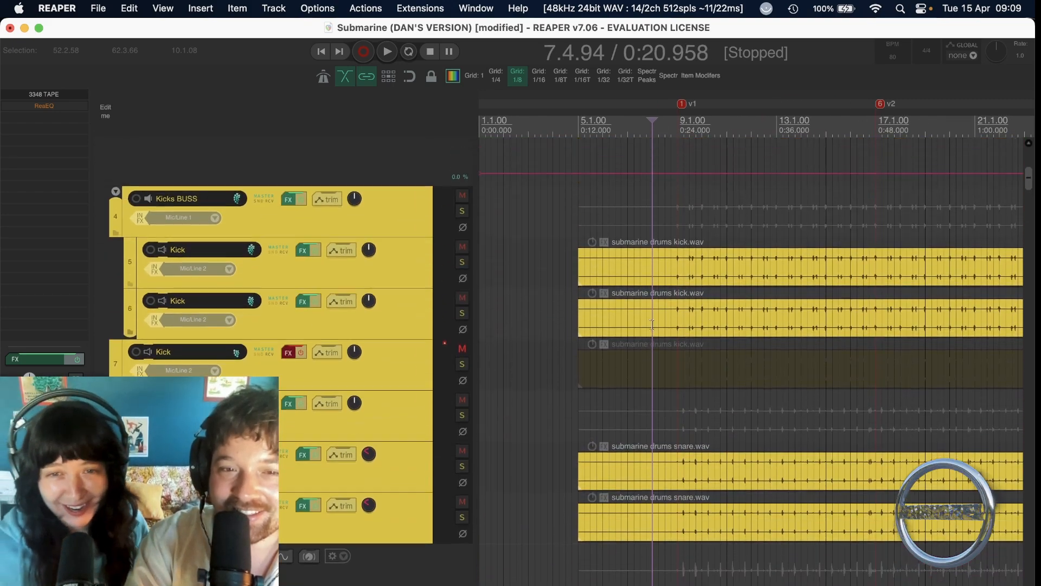
{"action": "scroll", "coordinate": [652, 324], "scroll_direction": "down", "scroll_amount": 10}
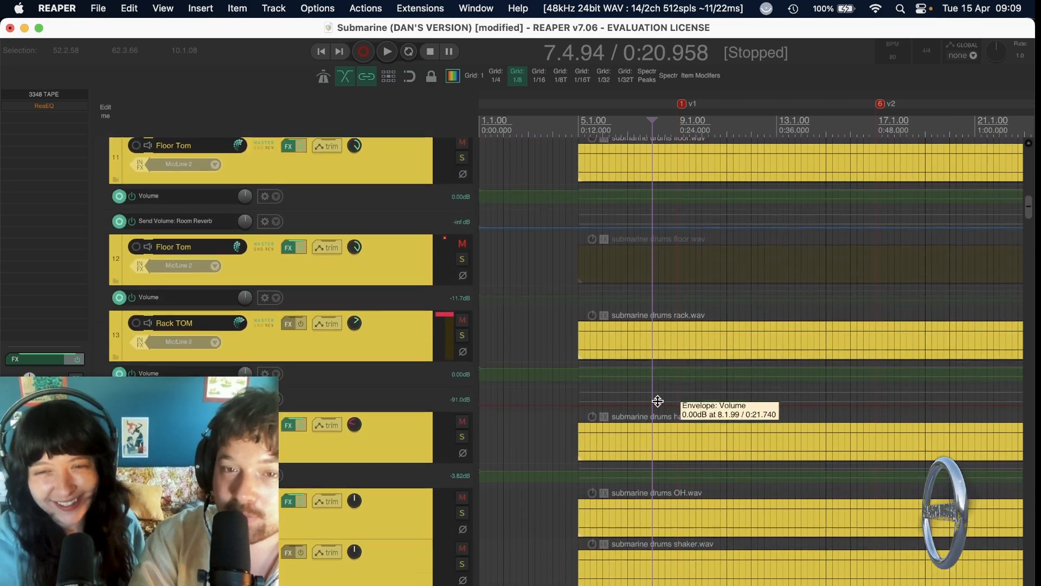
{"action": "scroll", "coordinate": [658, 401], "scroll_direction": "down", "scroll_amount": 5}
{"action": "left_click", "coordinate": [637, 335]}
{"action": "key", "text": "space"}
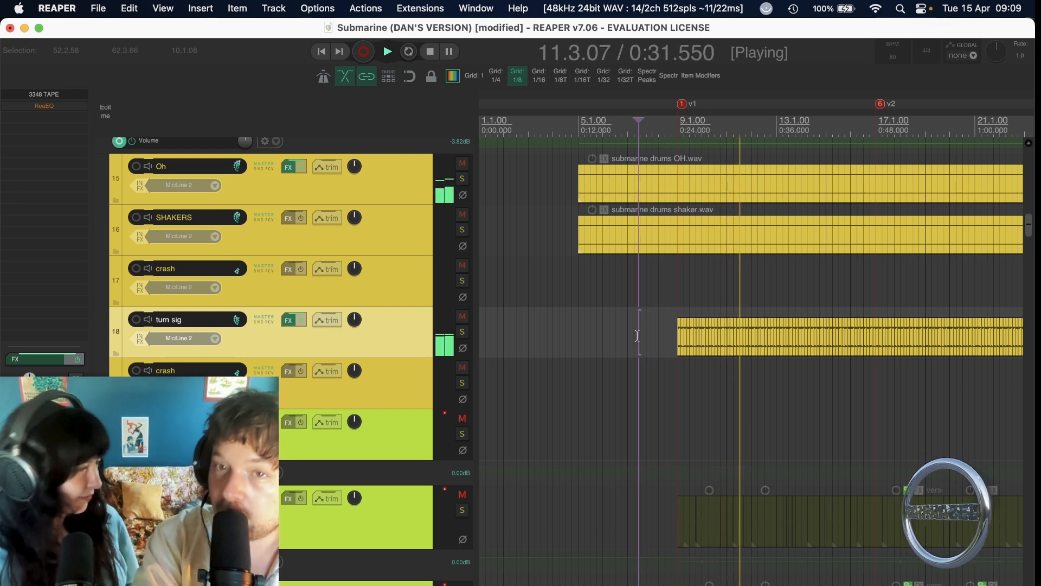
{"action": "key", "text": "space"}
Solo the first Snare track in the snare buss and play it from about bar 8.2, just ahead of the v1 marker.
{"action": "scroll", "coordinate": [638, 336], "scroll_direction": "down", "scroll_amount": 3}
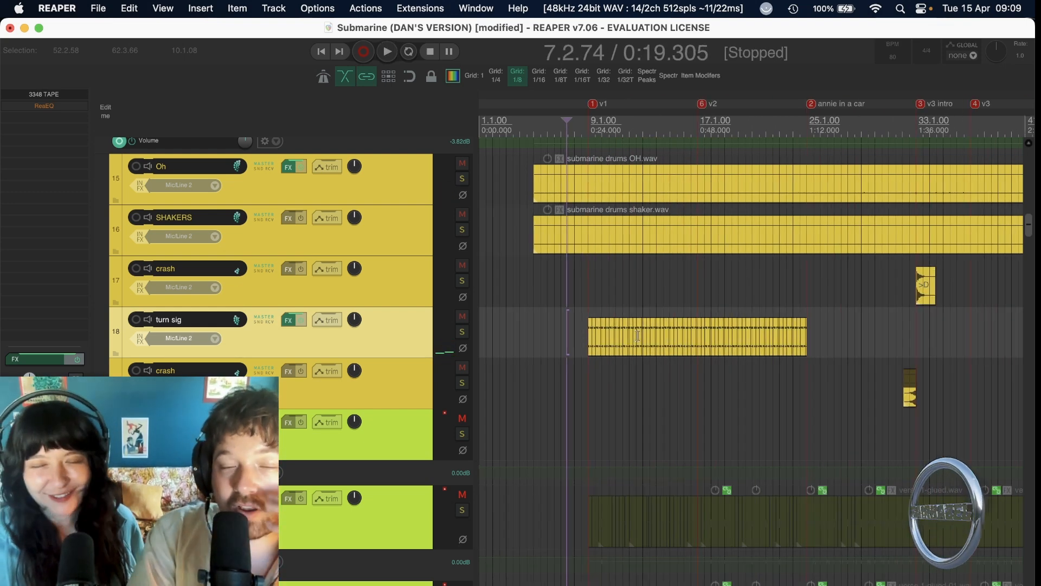
{"action": "scroll", "coordinate": [638, 336], "scroll_direction": "down", "scroll_amount": 3}
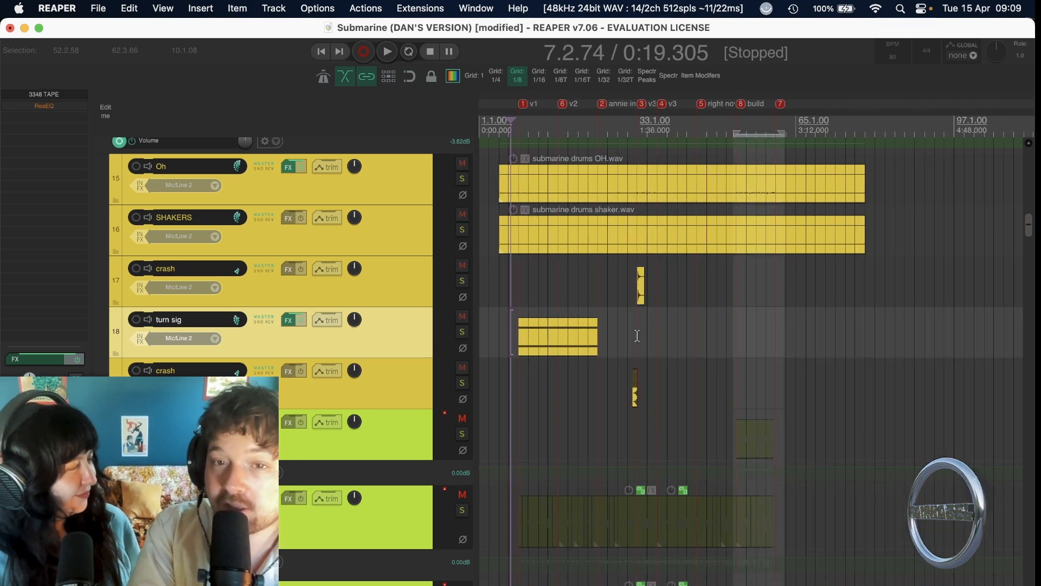
{"action": "scroll", "coordinate": [605, 412], "scroll_direction": "up", "scroll_amount": 8}
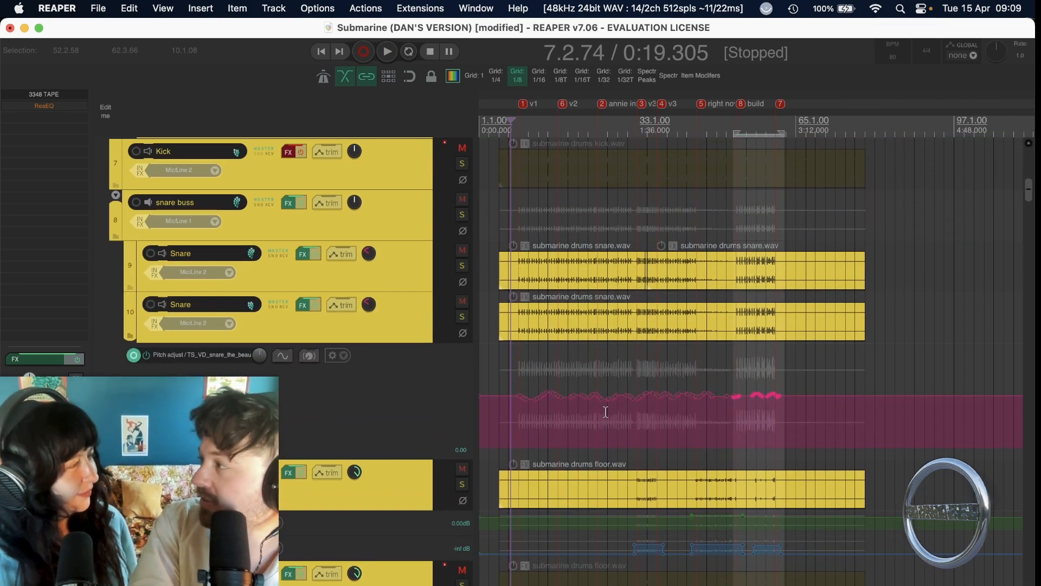
{"action": "scroll", "coordinate": [605, 412], "scroll_direction": "up", "scroll_amount": 2}
{"action": "scroll", "coordinate": [538, 395], "scroll_direction": "up", "scroll_amount": 3}
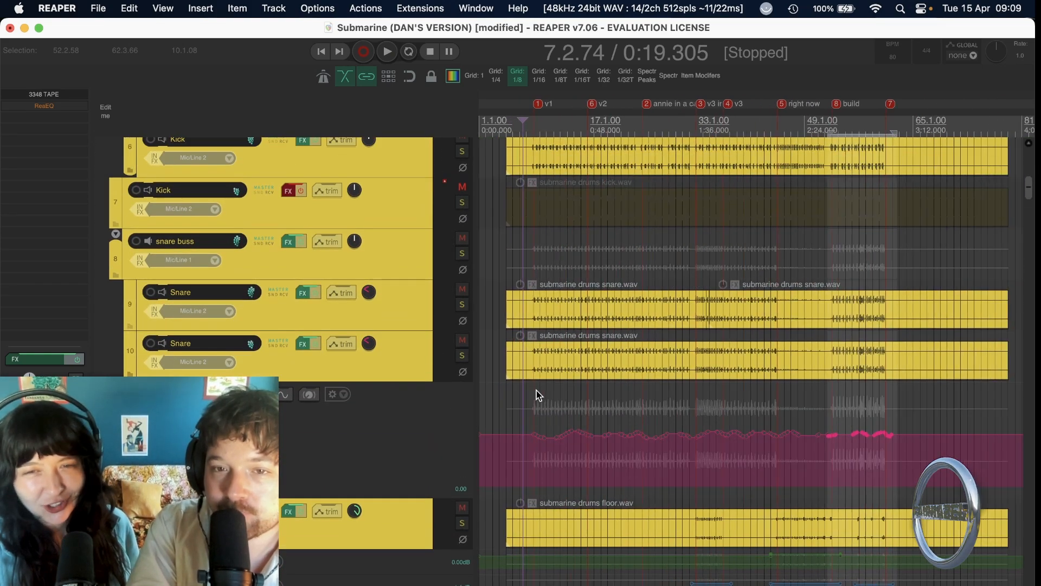
{"action": "scroll", "coordinate": [537, 394], "scroll_direction": "up", "scroll_amount": 2}
{"action": "left_click", "coordinate": [632, 361]}
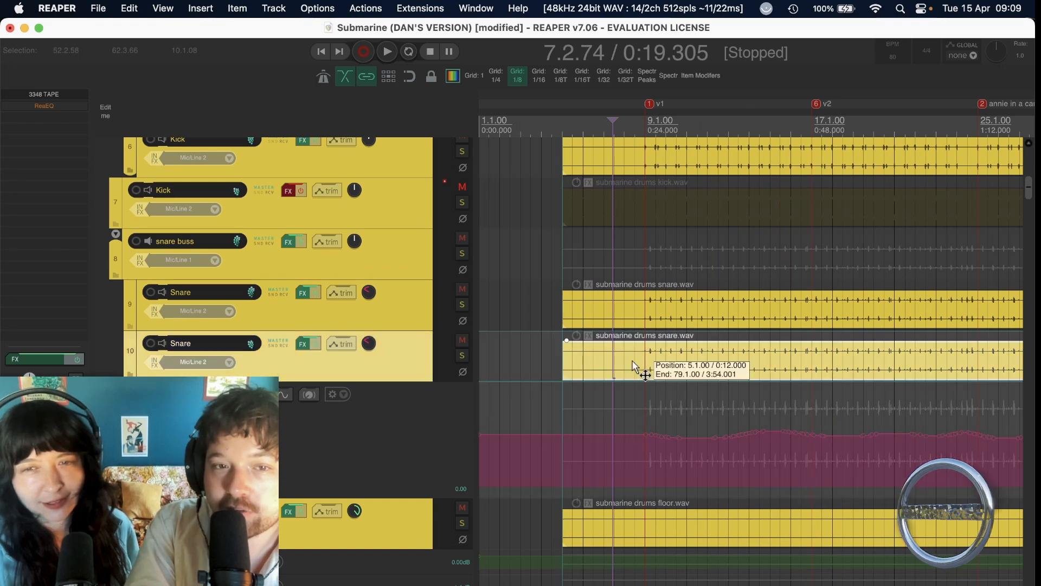
{"action": "left_click", "coordinate": [462, 303]}
{"action": "left_click", "coordinate": [462, 355]}
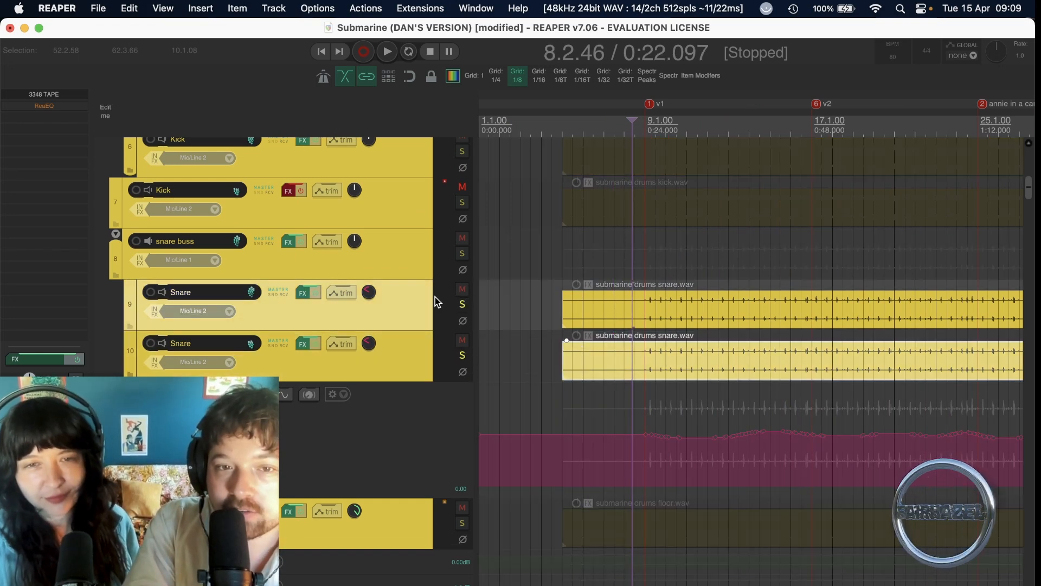
{"action": "left_click", "coordinate": [462, 356]}
{"action": "key", "text": "space"}
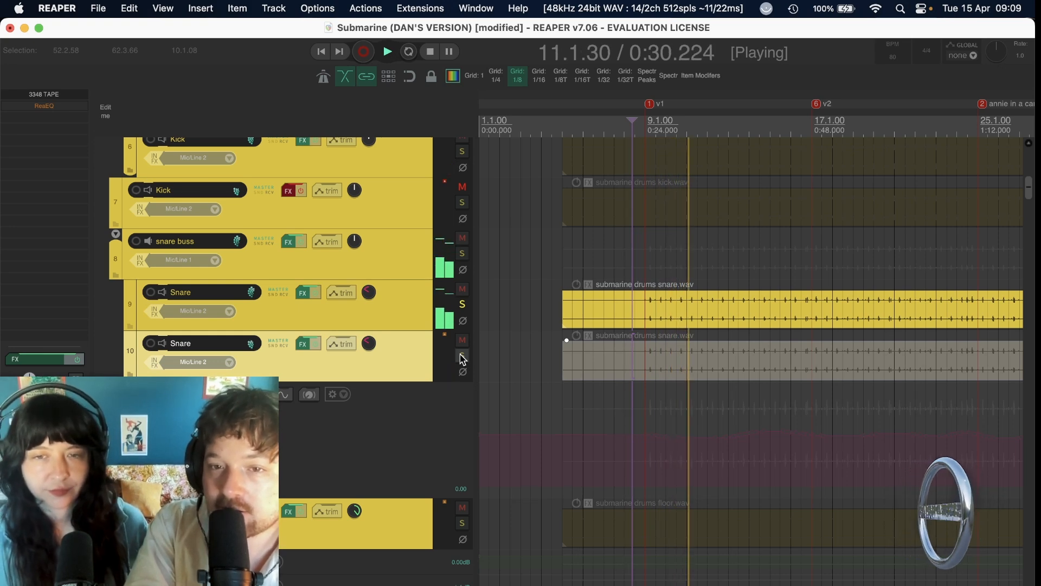
Switch the solo to the second Snare track during playback and examine its Pitch adjust envelope.
{"action": "left_click", "coordinate": [462, 356]}
{"action": "left_click", "coordinate": [462, 306]}
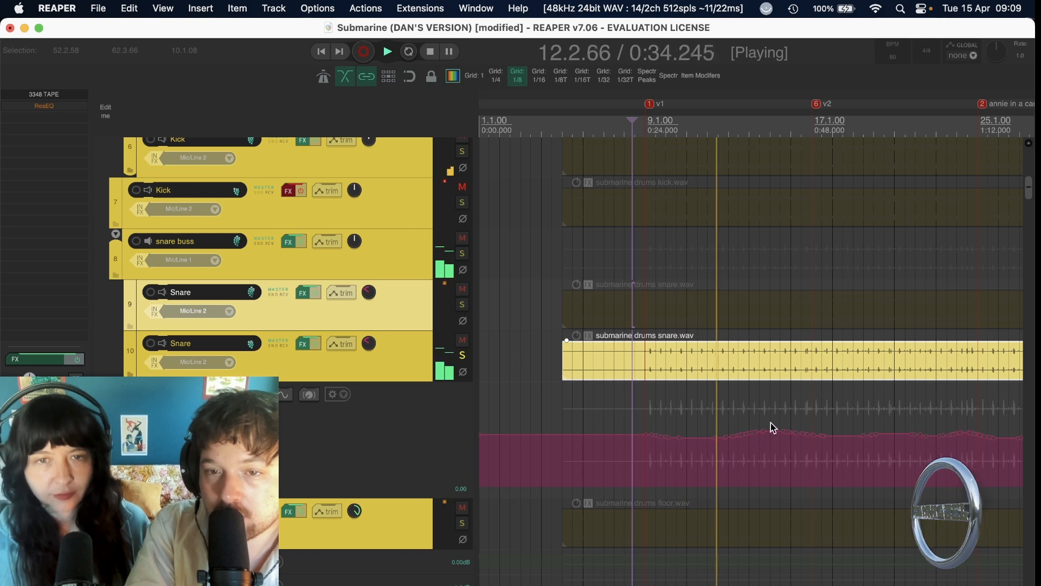
{"action": "scroll", "coordinate": [802, 453], "scroll_direction": "up", "scroll_amount": 3}
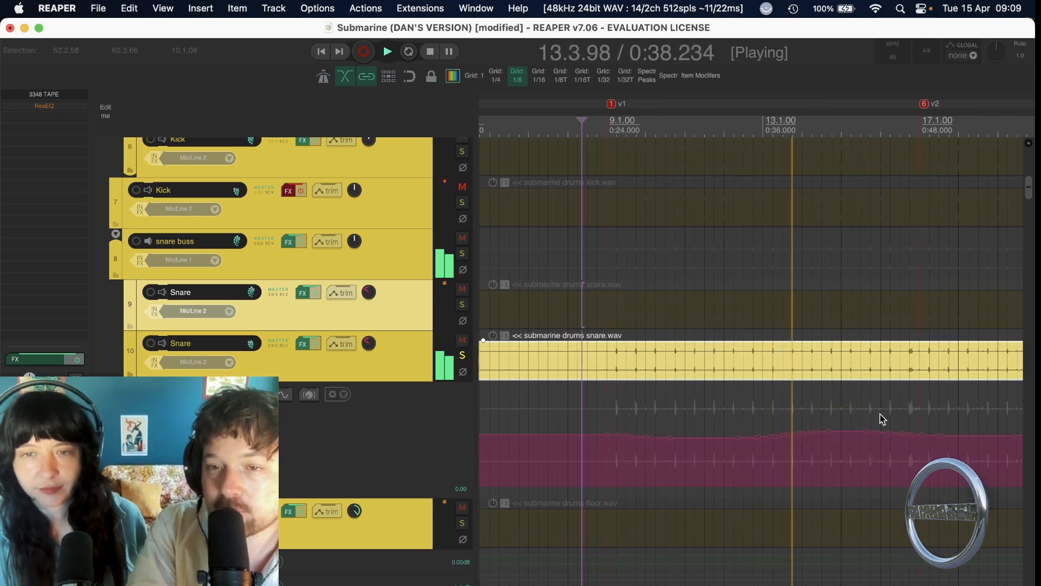
{"action": "scroll", "coordinate": [956, 493], "scroll_direction": "down", "scroll_amount": 2}
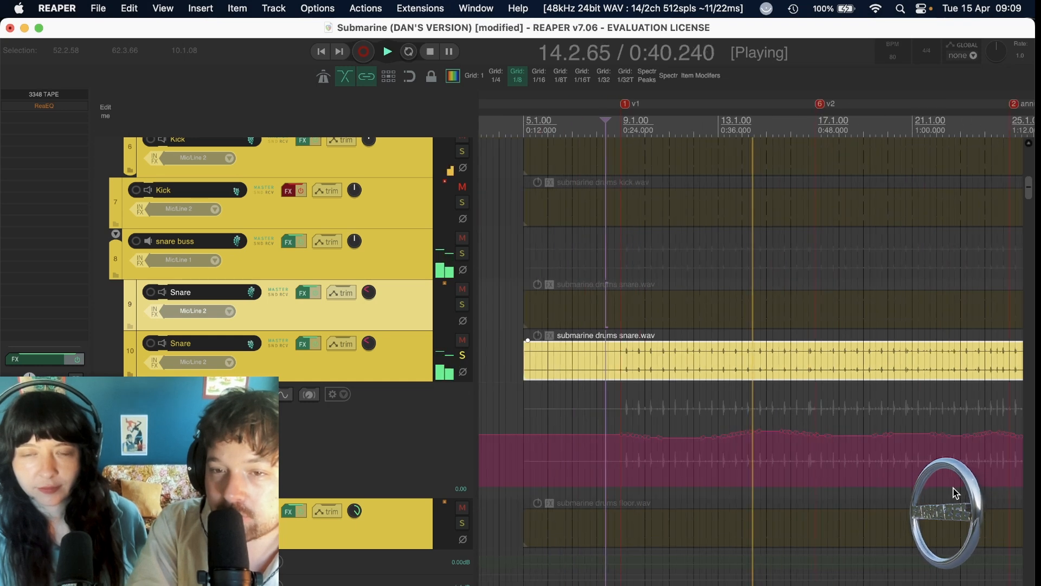
{"action": "right_click", "coordinate": [738, 408]}
{"action": "left_click", "coordinate": [427, 309]}
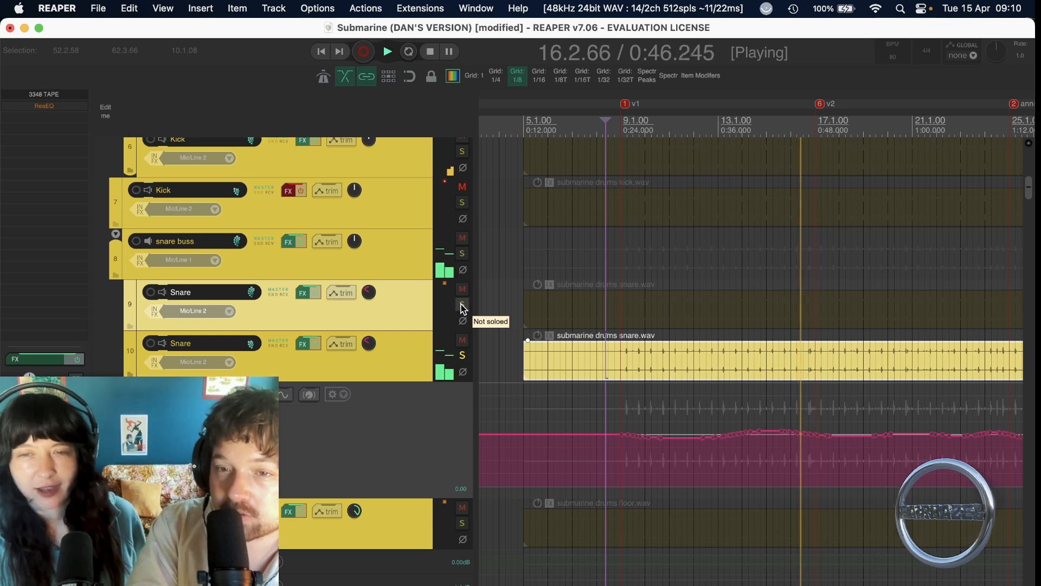
Solo both Snare tracks together, play them from about bar 12.3, clear both solos during playback, and stop.
{"action": "left_click", "coordinate": [462, 306]}
{"action": "key", "text": "space"}
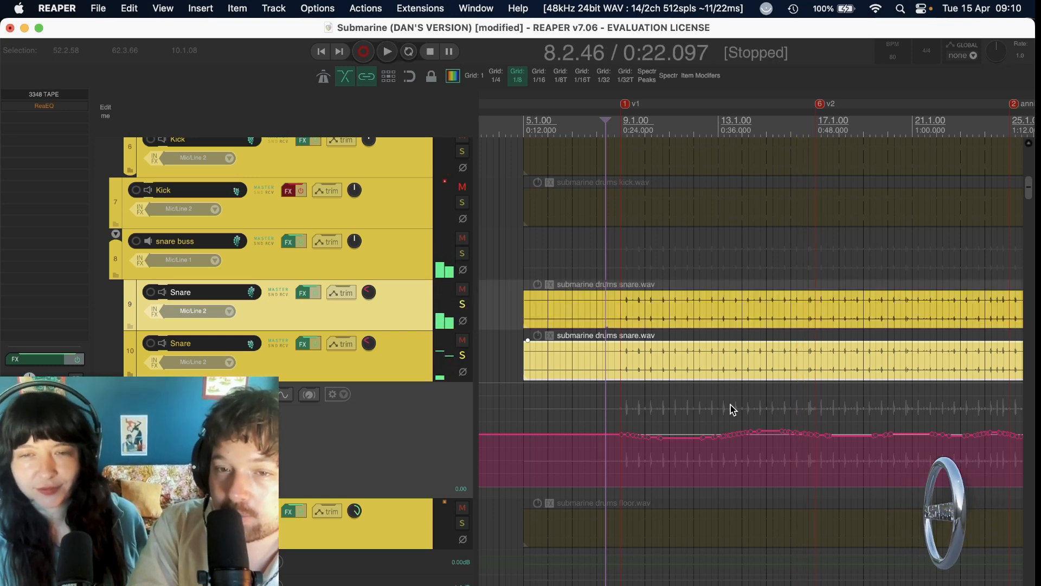
{"action": "left_click", "coordinate": [709, 418]}
{"action": "key", "text": "space"}
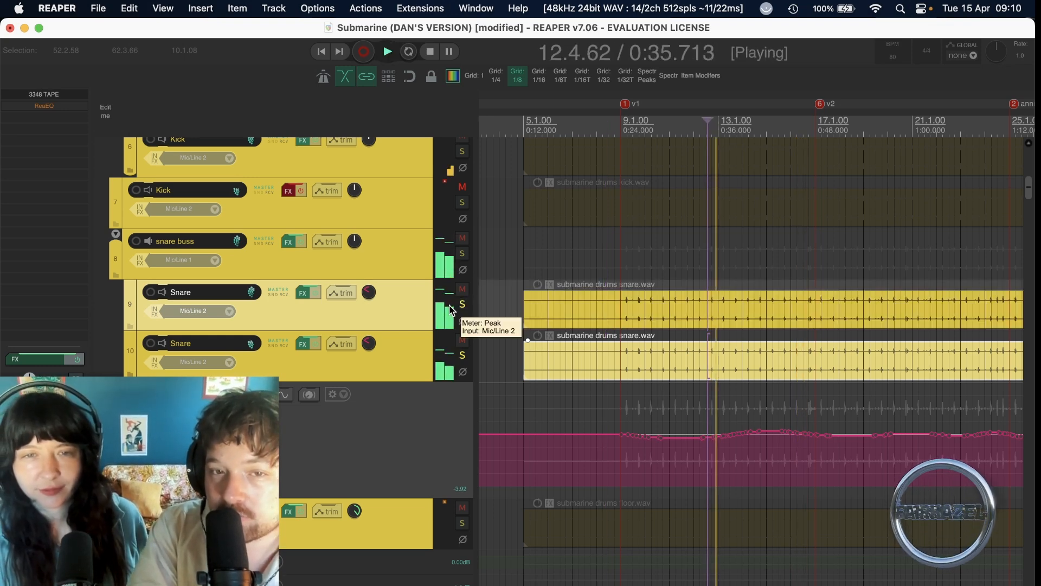
{"action": "left_click", "coordinate": [463, 304]}
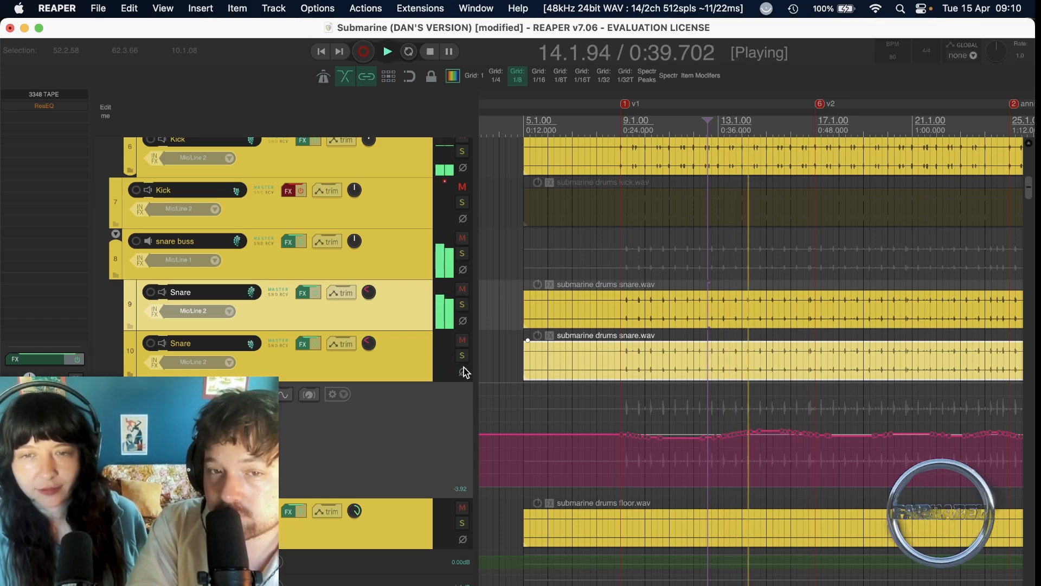
{"action": "key", "text": "space"}
Go up to the Kicks BUSS and toggle the solos of its two Kick tracks on and back off.
{"action": "scroll", "coordinate": [463, 373], "scroll_direction": "up", "scroll_amount": 1}
{"action": "scroll", "coordinate": [463, 372], "scroll_direction": "up", "scroll_amount": 10}
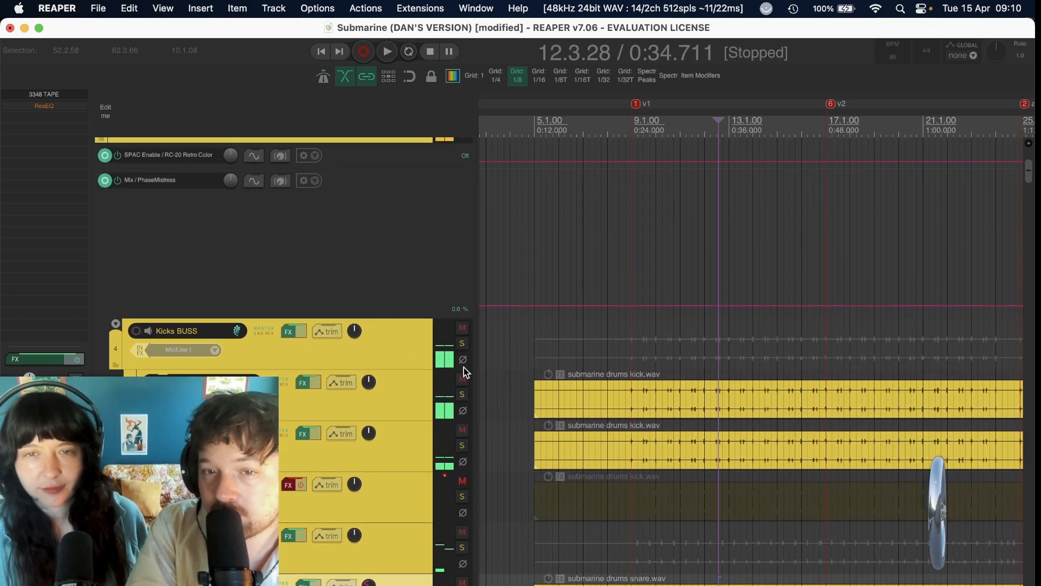
{"action": "left_click", "coordinate": [462, 445]}
{"action": "left_click", "coordinate": [462, 395]}
{"action": "left_click", "coordinate": [462, 445]}
{"action": "scroll", "coordinate": [504, 504], "scroll_direction": "down", "scroll_amount": 3}
{"action": "scroll", "coordinate": [503, 504], "scroll_direction": "up", "scroll_amount": 2}
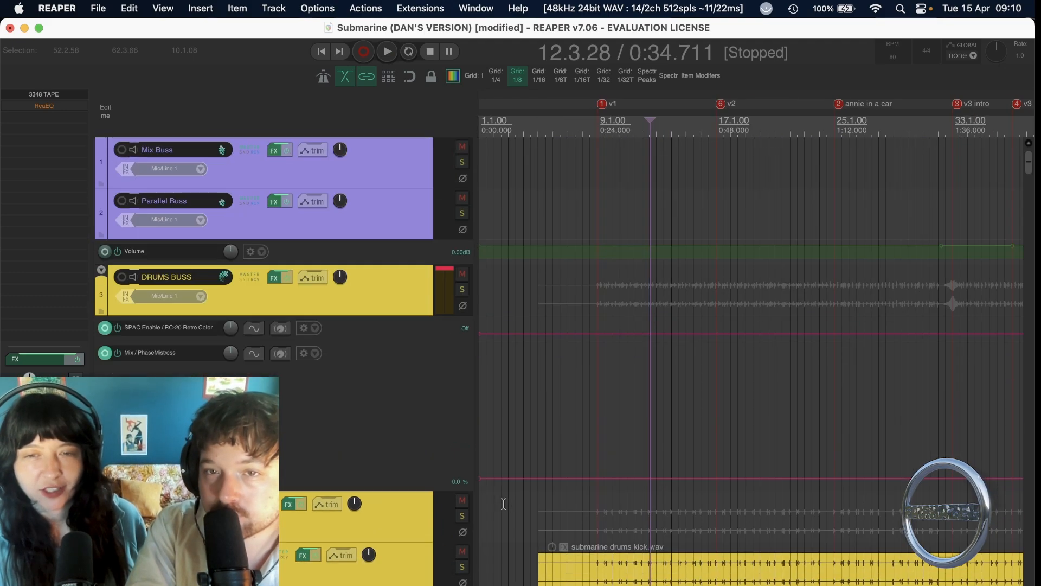
Go down past the electric guitars to the TWIDDLE BUSS and place the edit cursor at about bar 25.1 by the annie in a car marker.
{"action": "scroll", "coordinate": [503, 504], "scroll_direction": "down", "scroll_amount": 10}
{"action": "scroll", "coordinate": [503, 504], "scroll_direction": "down", "scroll_amount": 12}
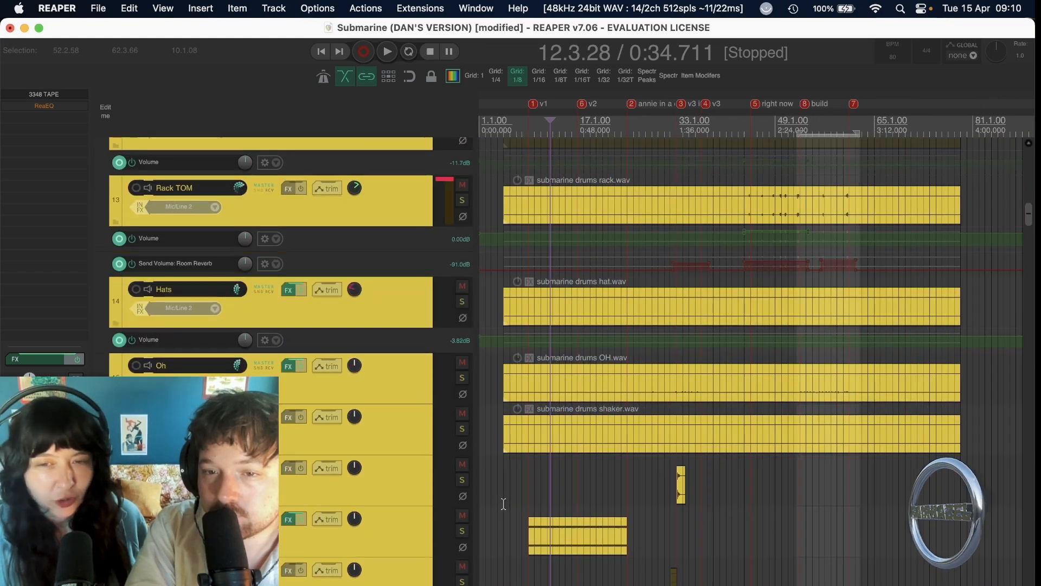
{"action": "scroll", "coordinate": [503, 504], "scroll_direction": "down", "scroll_amount": 15}
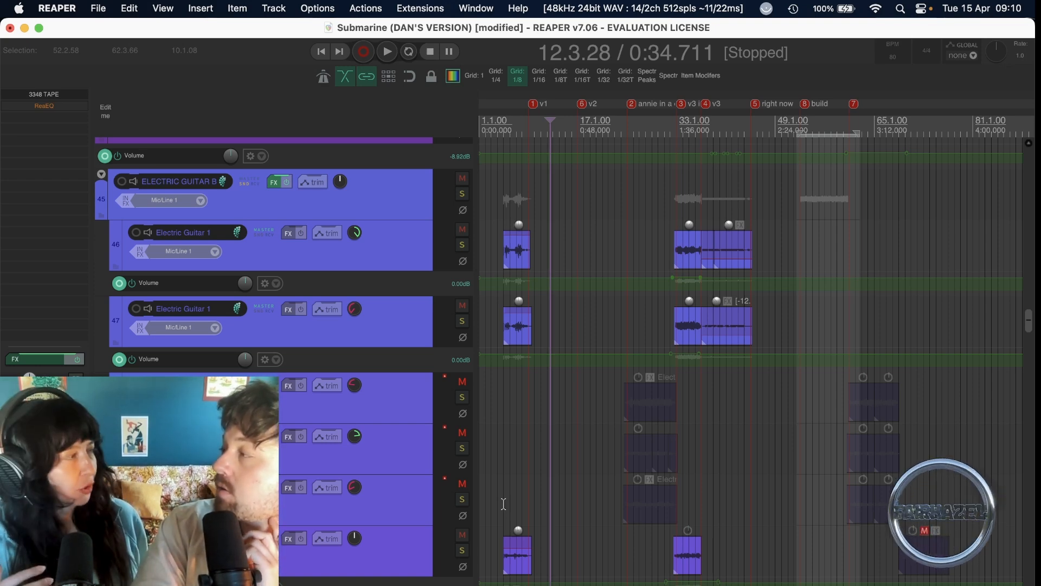
{"action": "scroll", "coordinate": [503, 504], "scroll_direction": "down", "scroll_amount": 15}
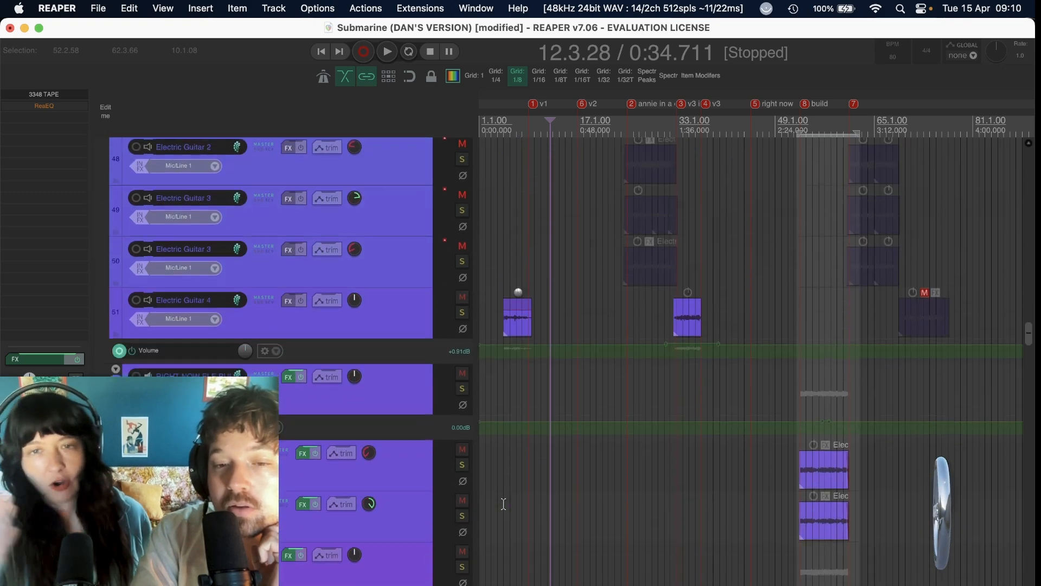
{"action": "scroll", "coordinate": [701, 580], "scroll_direction": "down", "scroll_amount": 12}
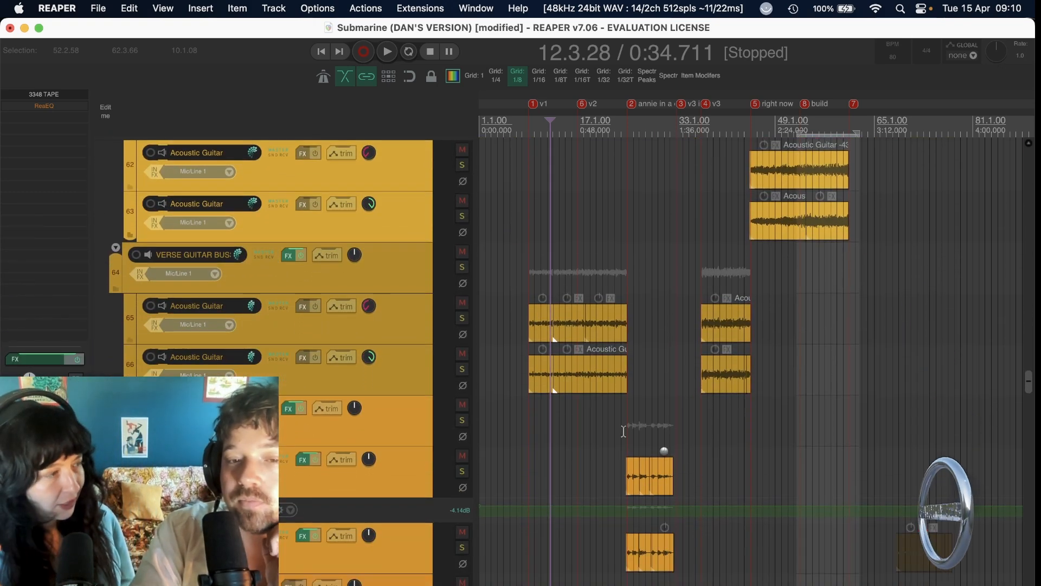
{"action": "left_click", "coordinate": [627, 430]}
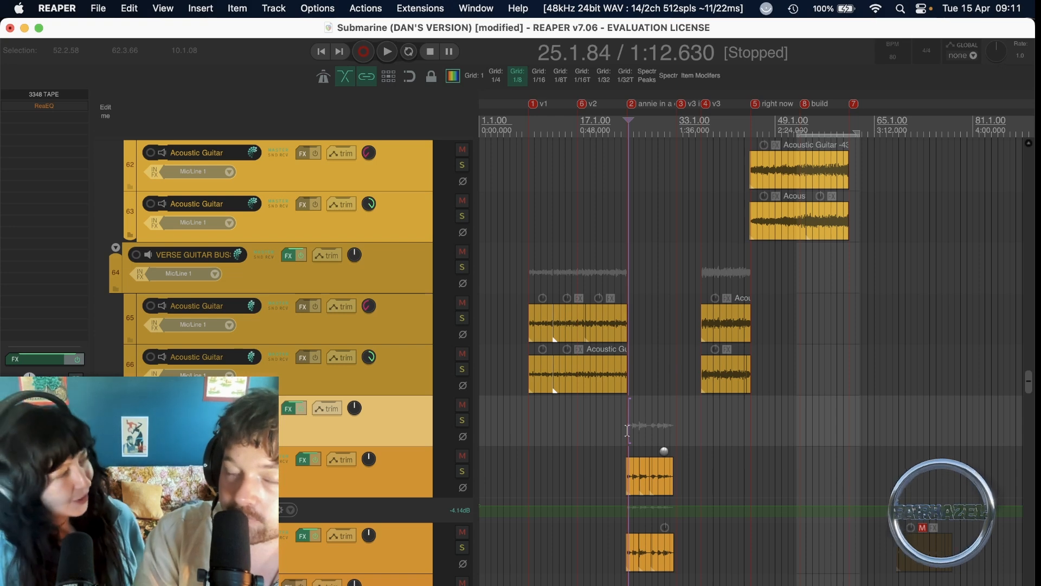
Move the edit cursor back to about bar 24.3 on the TWIDDLE BUSS, just before its acoustic guitar clips start.
{"action": "scroll", "coordinate": [628, 430], "scroll_direction": "up", "scroll_amount": 6}
{"action": "scroll", "coordinate": [626, 428], "scroll_direction": "right", "scroll_amount": 3}
{"action": "left_click", "coordinate": [627, 422]}
{"action": "left_click", "coordinate": [625, 421]}
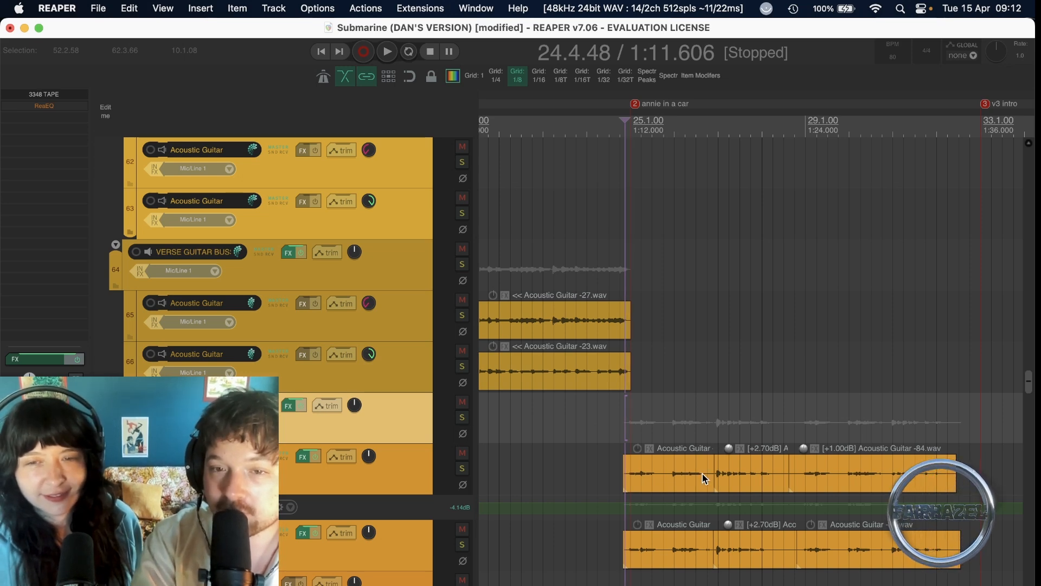
{"action": "left_click", "coordinate": [618, 424]}
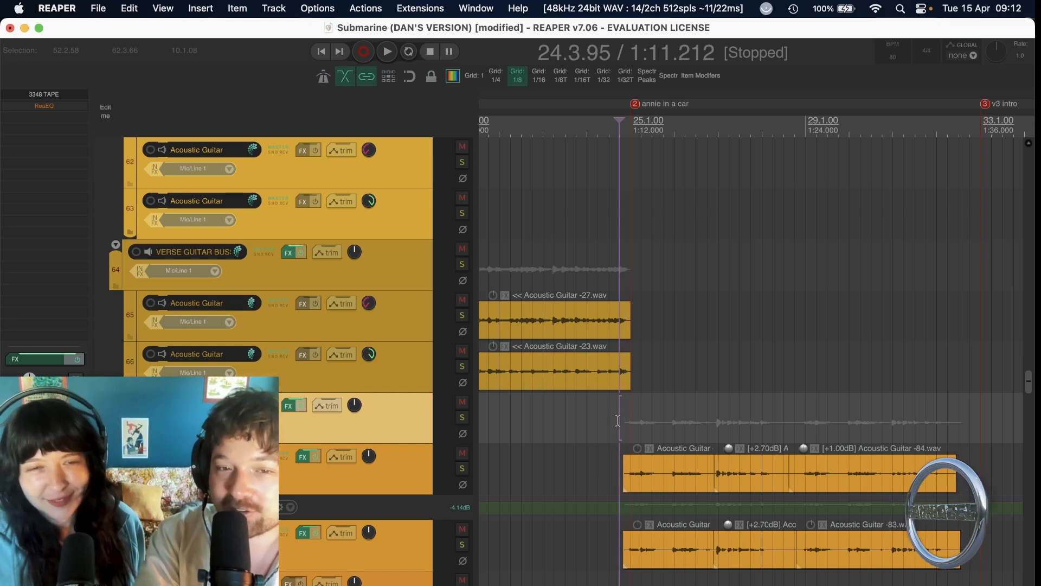
{"action": "left_click", "coordinate": [613, 421]}
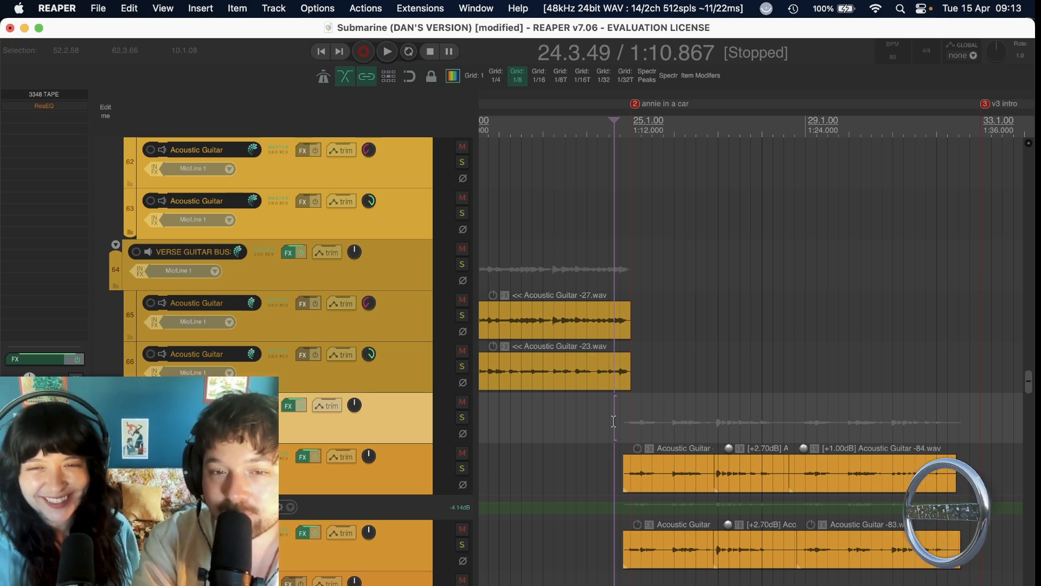
Audition the TWIDDLE BUSS soloed from about bar 24.3, set its volume to +1.99 dB, and turn off its solo.
{"action": "mouse_move", "coordinate": [239, 406]}
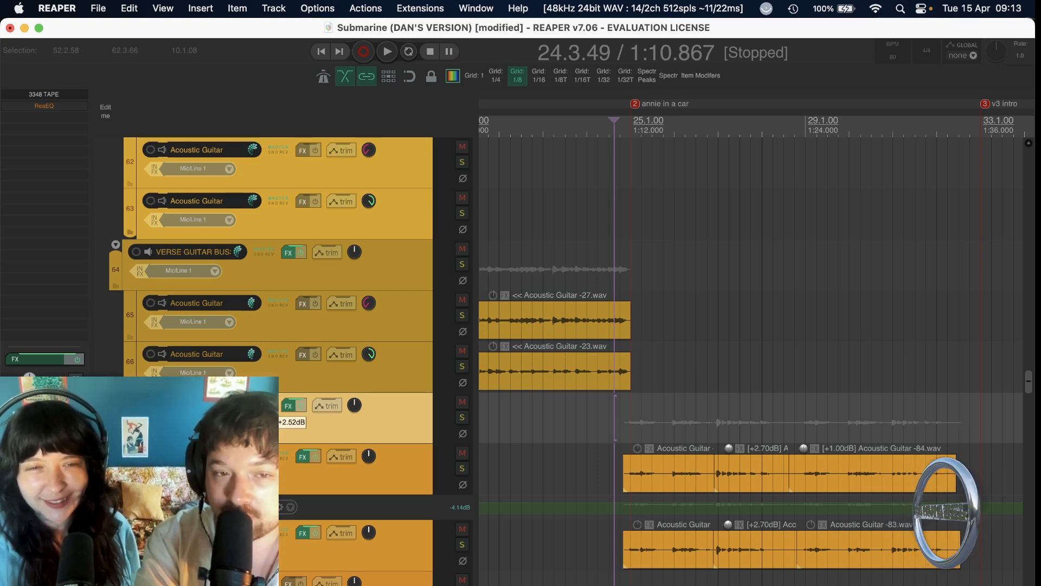
{"action": "key", "text": "space"}
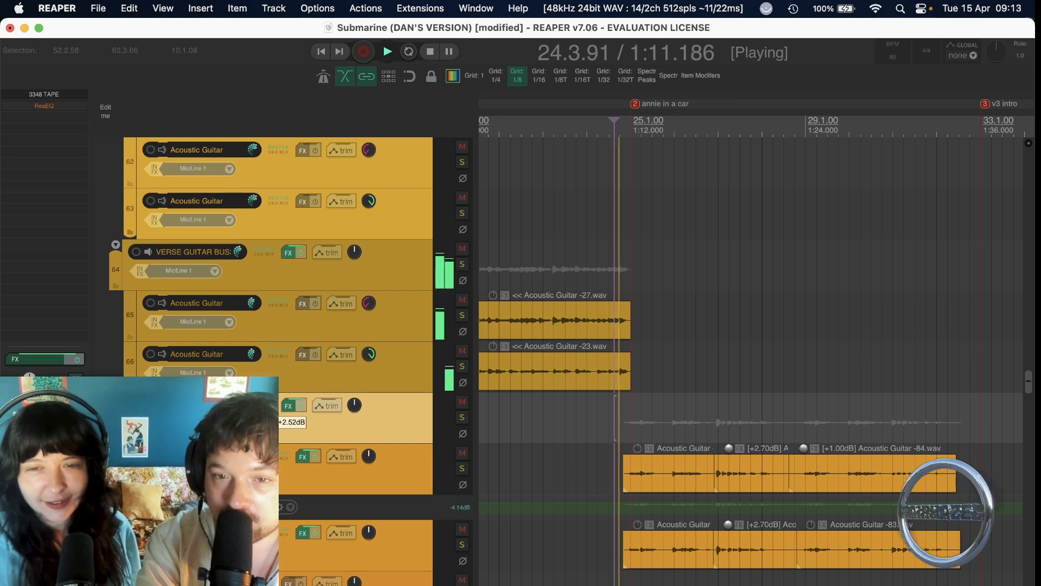
{"action": "left_click_drag", "start_coordinate": [239, 406], "coordinate": [239, 408]}
{"action": "left_click", "coordinate": [463, 418]}
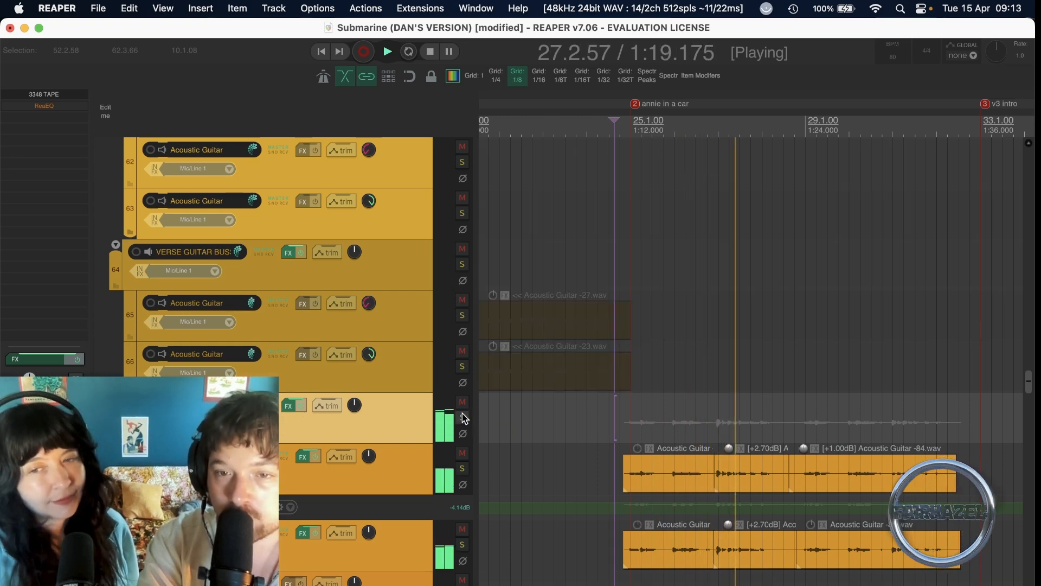
{"action": "left_click_drag", "start_coordinate": [239, 407], "coordinate": [238, 405]}
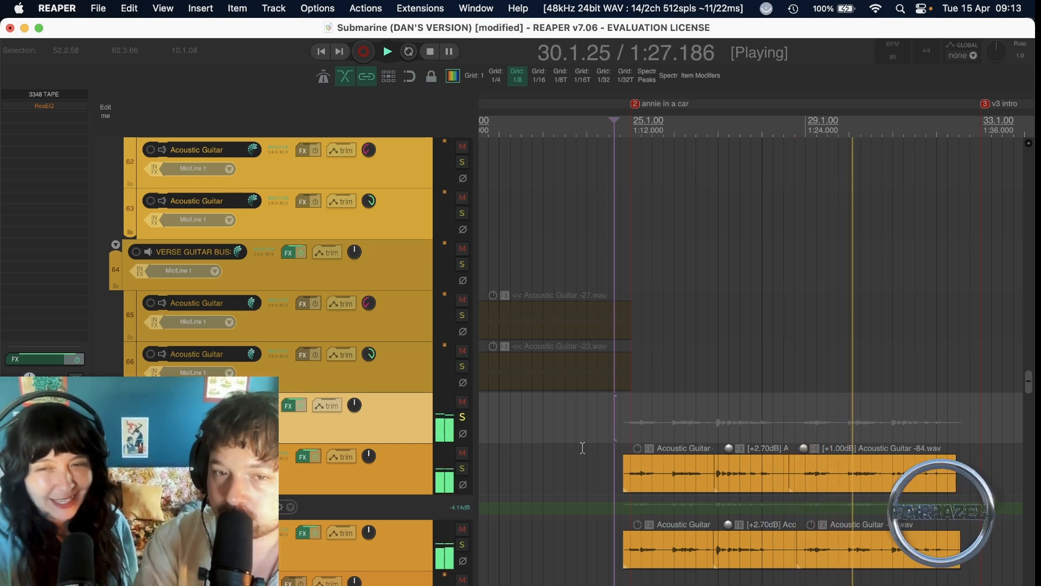
{"action": "key", "text": "space"}
{"action": "left_click", "coordinate": [463, 417]}
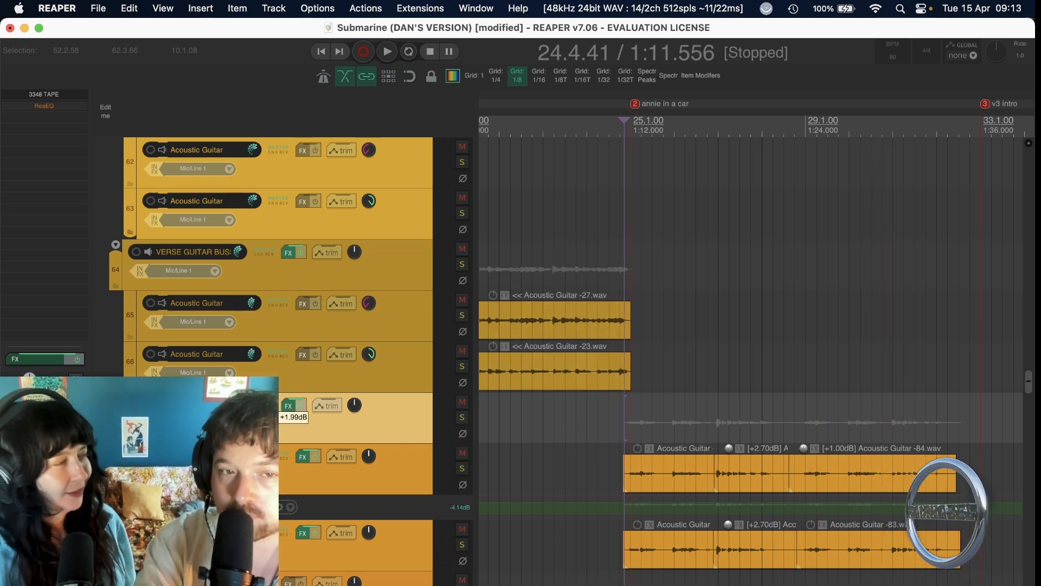
Solo the first acoustic guitar track inside the TWIDDLE BUSS and play its Acoustic Guitar -84.wav clip from the clip's start.
{"action": "left_click", "coordinate": [463, 468]}
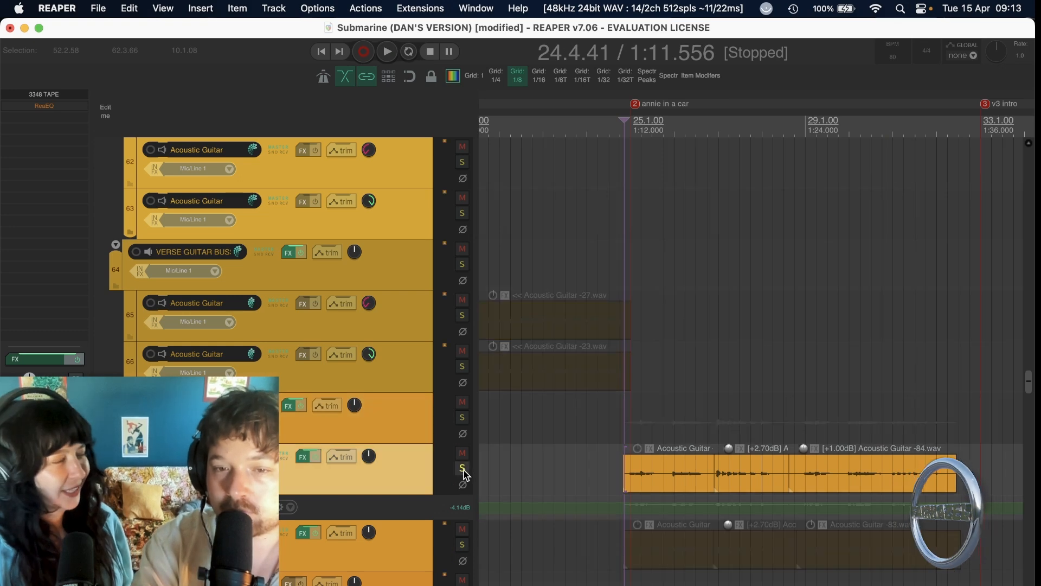
{"action": "left_click", "coordinate": [627, 476]}
{"action": "scroll", "coordinate": [627, 475], "scroll_direction": "up", "scroll_amount": 5}
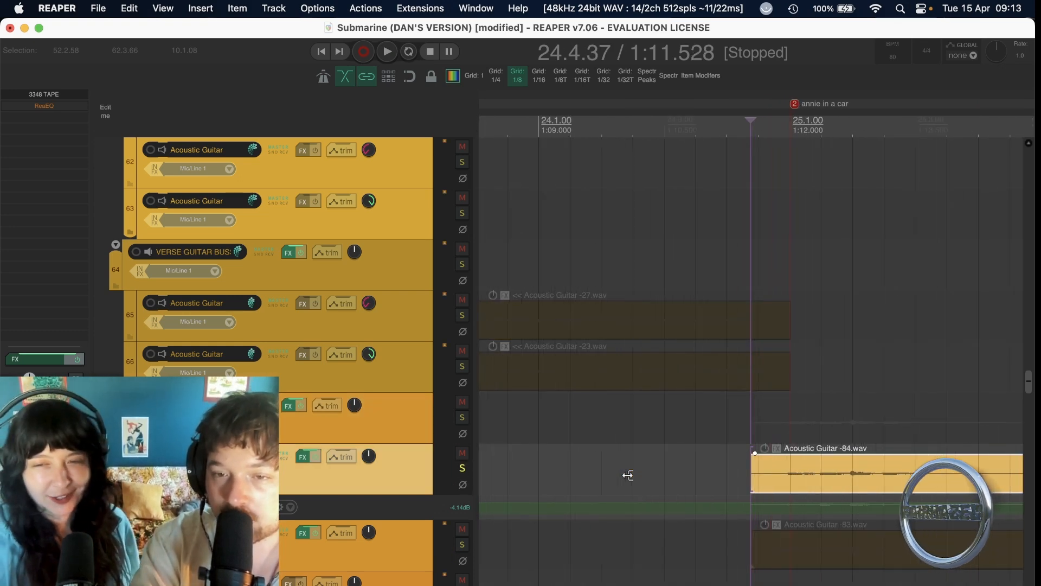
{"action": "scroll", "coordinate": [628, 474], "scroll_direction": "right", "scroll_amount": 2}
{"action": "scroll", "coordinate": [628, 474], "scroll_direction": "down", "scroll_amount": 1}
{"action": "key", "text": "space"}
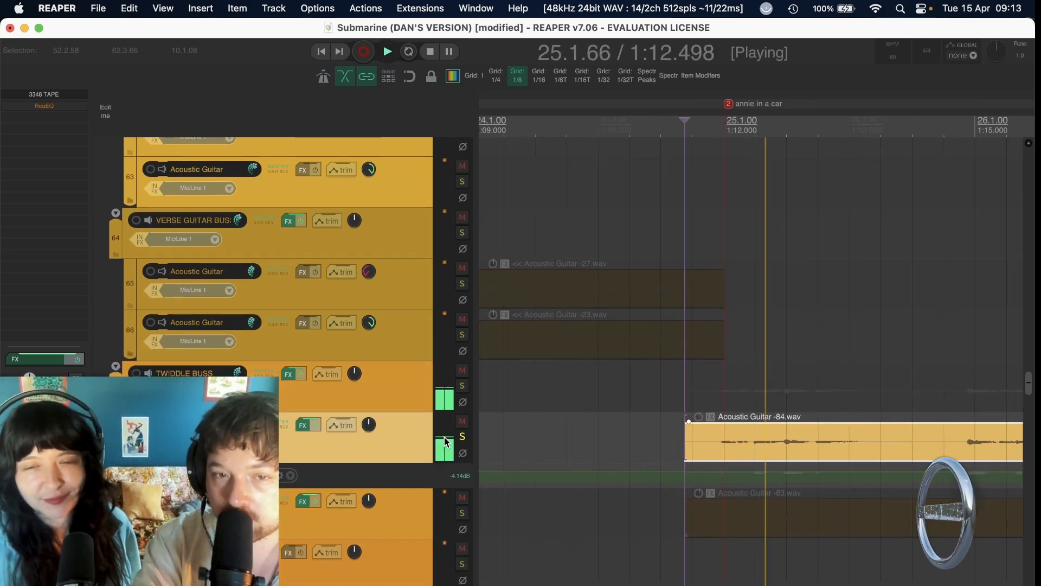
Switch the solo to the second TWIDDLE BUSS acoustic guitar track, start its Acoustic Guitar -83.wav clip, and stop and unsolo it.
{"action": "key", "text": "space"}
{"action": "left_click", "coordinate": [460, 438]}
{"action": "left_click", "coordinate": [460, 512]}
{"action": "key", "text": "space"}
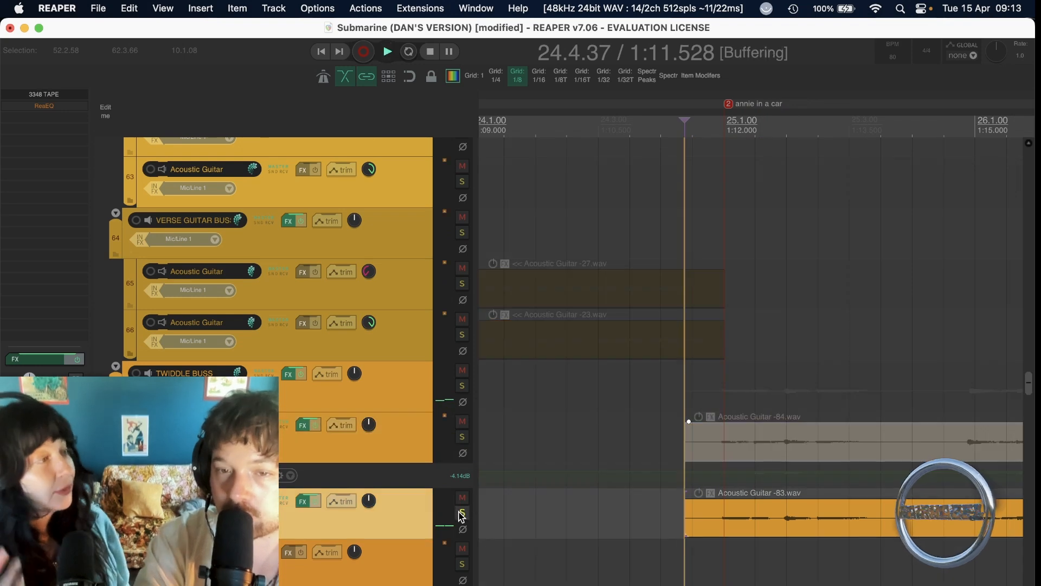
{"action": "key", "text": "space"}
{"action": "left_click", "coordinate": [459, 512]}
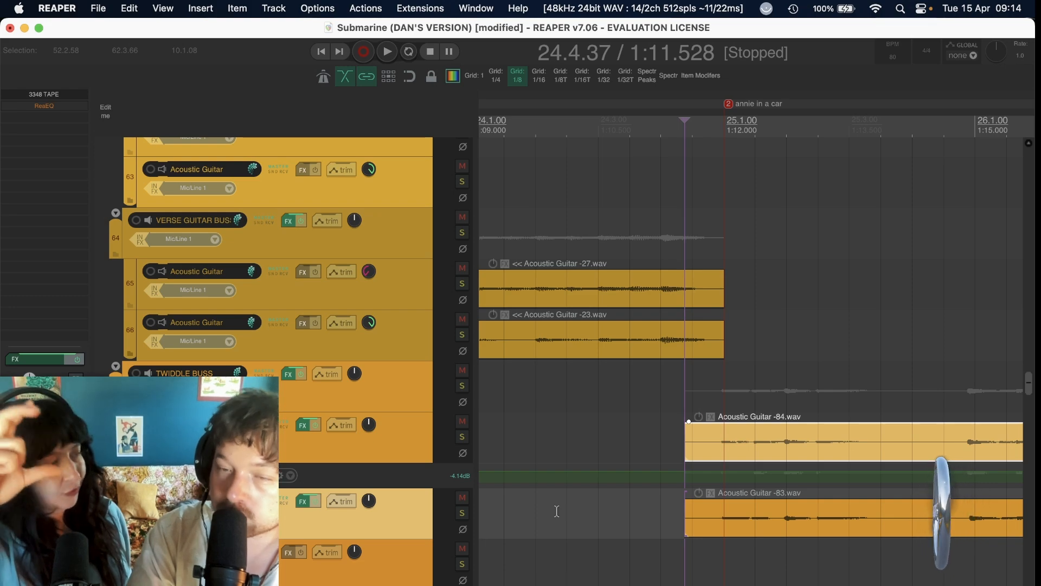
Look back over the arrangement from the acoustic guitars through the bass and percussion tracks up to the snare buss.
{"action": "scroll", "coordinate": [556, 511], "scroll_direction": "down", "scroll_amount": 6}
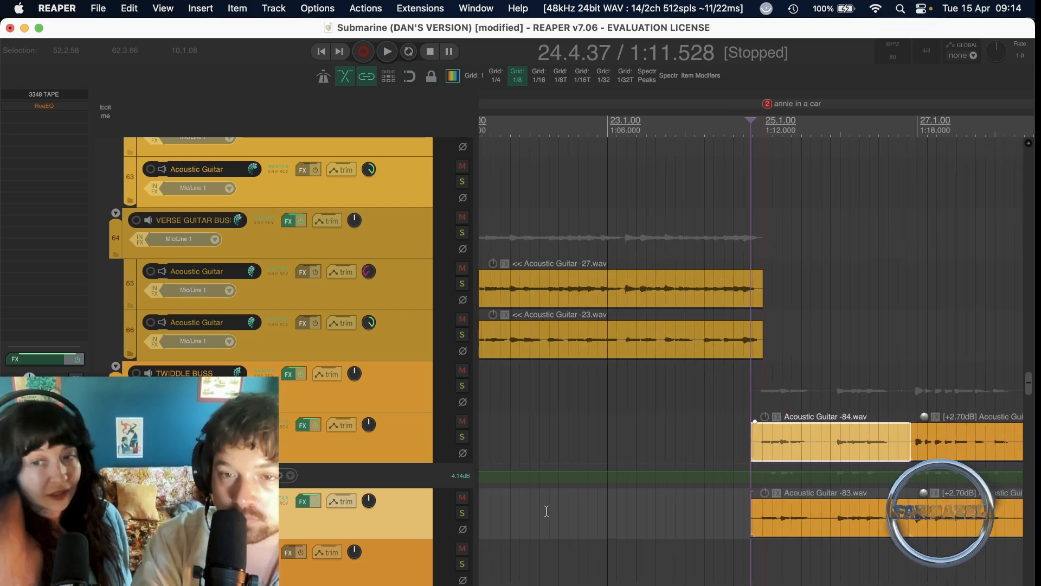
{"action": "scroll", "coordinate": [748, 481], "scroll_direction": "right", "scroll_amount": 3}
{"action": "scroll", "coordinate": [749, 480], "scroll_direction": "up", "scroll_amount": 10}
{"action": "scroll", "coordinate": [749, 475], "scroll_direction": "up", "scroll_amount": 8}
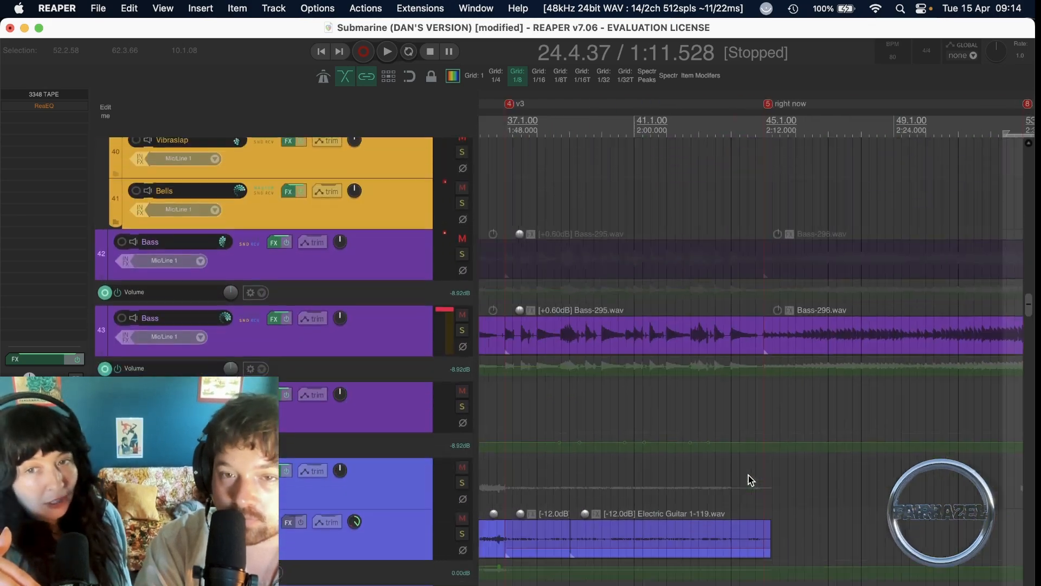
{"action": "scroll", "coordinate": [748, 474], "scroll_direction": "up", "scroll_amount": 10}
{"action": "scroll", "coordinate": [748, 474], "scroll_direction": "left", "scroll_amount": 5}
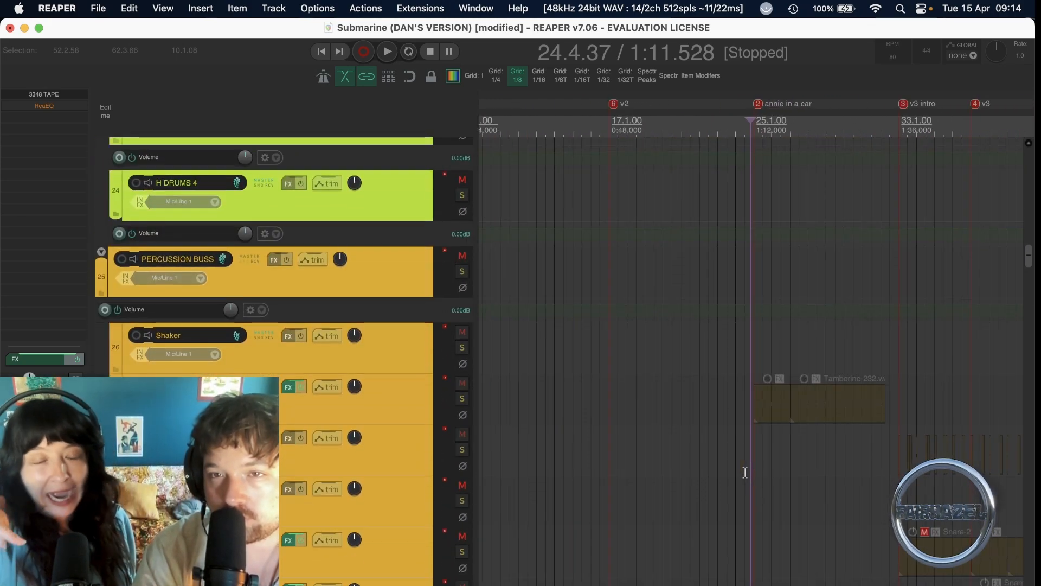
{"action": "scroll", "coordinate": [745, 472], "scroll_direction": "up", "scroll_amount": 4}
{"action": "scroll", "coordinate": [745, 472], "scroll_direction": "down", "scroll_amount": 3}
{"action": "scroll", "coordinate": [744, 472], "scroll_direction": "up", "scroll_amount": 10}
{"action": "scroll", "coordinate": [745, 472], "scroll_direction": "left", "scroll_amount": 2}
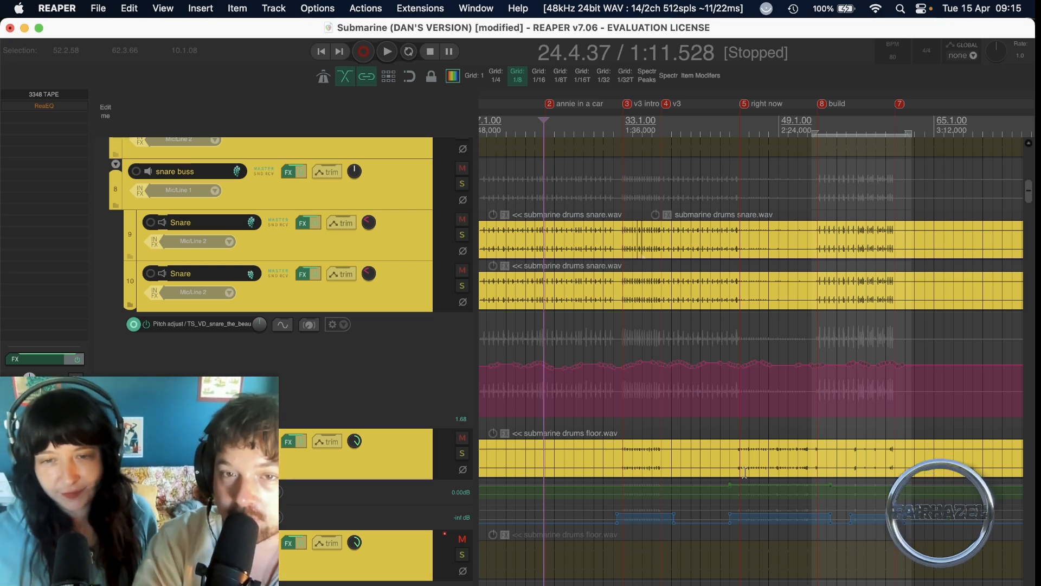
Play the full mix from about bar 44.3, just before the right now marker, into the build section, and stop playback.
{"action": "scroll", "coordinate": [880, 376], "scroll_direction": "down", "scroll_amount": 10}
{"action": "scroll", "coordinate": [880, 376], "scroll_direction": "left", "scroll_amount": 3}
{"action": "scroll", "coordinate": [880, 375], "scroll_direction": "down", "scroll_amount": 20}
{"action": "scroll", "coordinate": [880, 376], "scroll_direction": "right", "scroll_amount": 5}
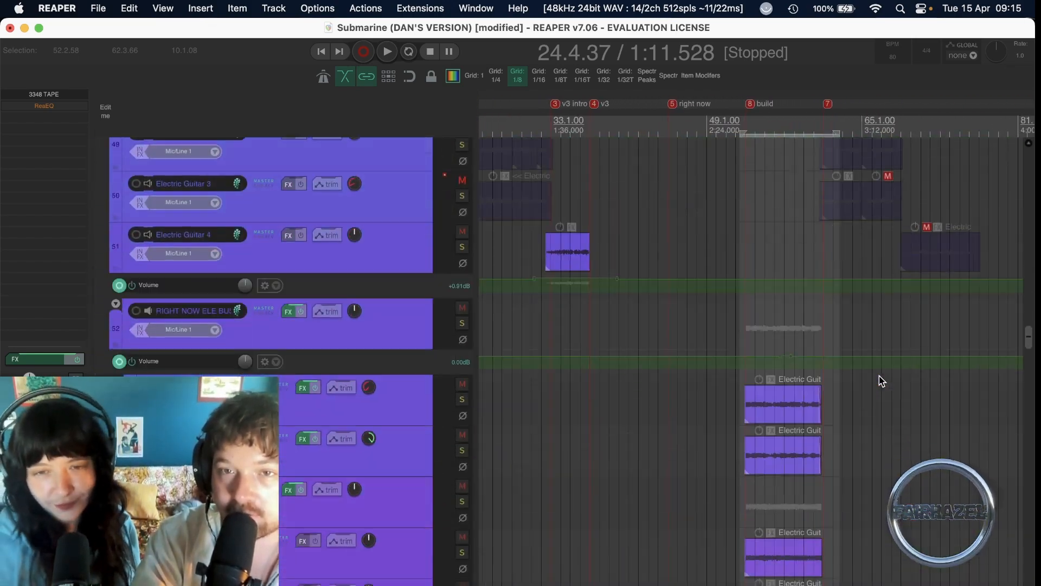
{"action": "scroll", "coordinate": [880, 376], "scroll_direction": "down", "scroll_amount": 5}
{"action": "scroll", "coordinate": [880, 376], "scroll_direction": "left", "scroll_amount": 1}
{"action": "left_click", "coordinate": [646, 266]}
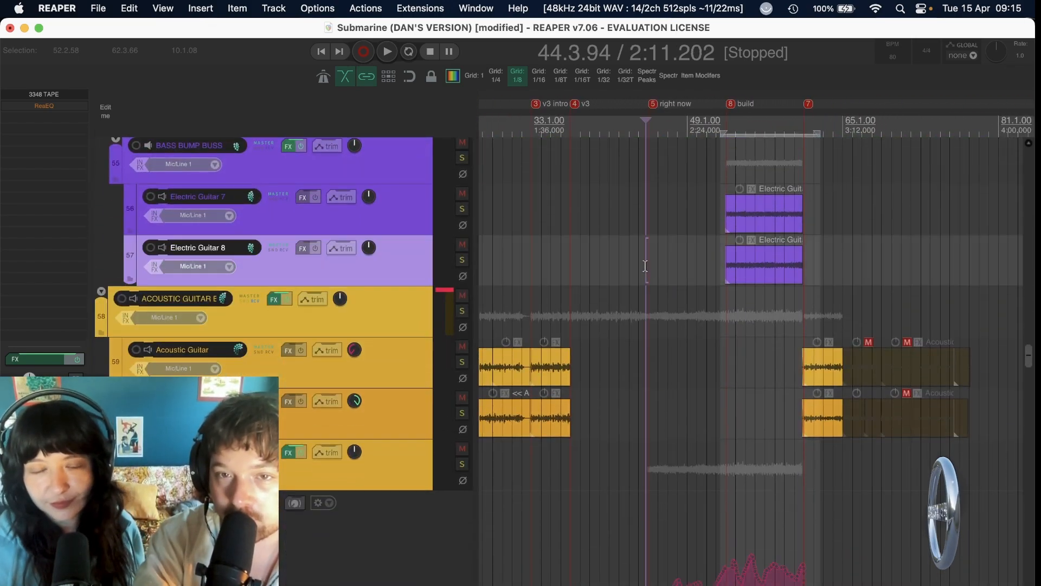
{"action": "key", "text": "space"}
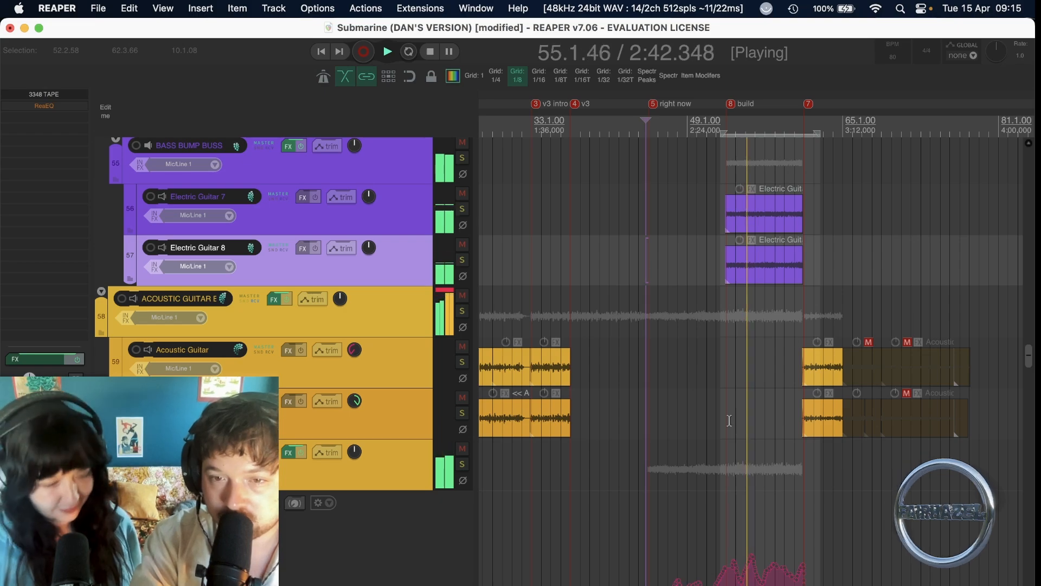
{"action": "scroll", "coordinate": [729, 421], "scroll_direction": "up", "scroll_amount": 20}
{"action": "scroll", "coordinate": [730, 420], "scroll_direction": "left", "scroll_amount": 2}
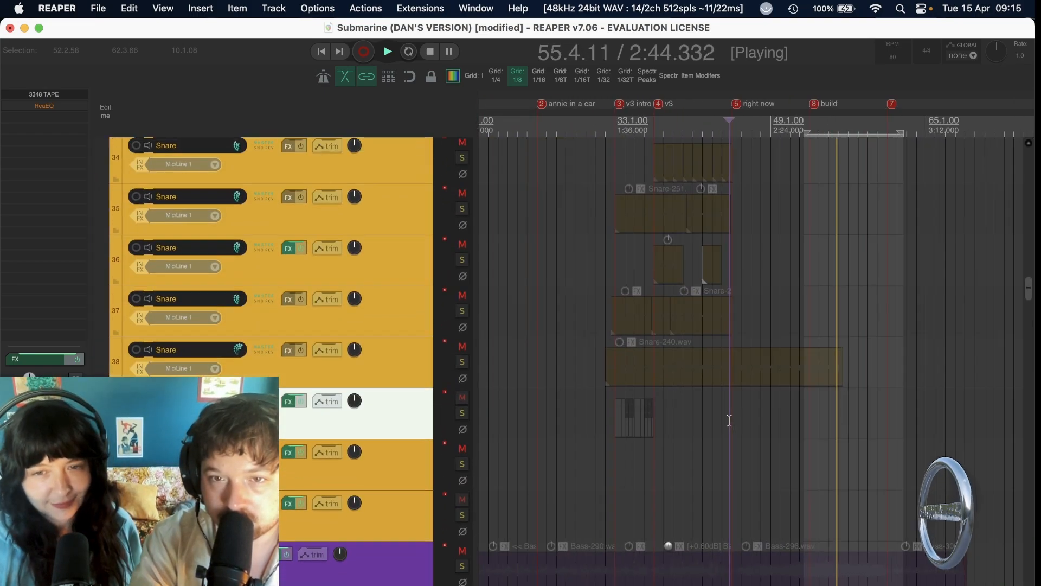
{"action": "scroll", "coordinate": [729, 421], "scroll_direction": "up", "scroll_amount": 20}
{"action": "scroll", "coordinate": [730, 421], "scroll_direction": "right", "scroll_amount": 3}
{"action": "key", "text": "space"}
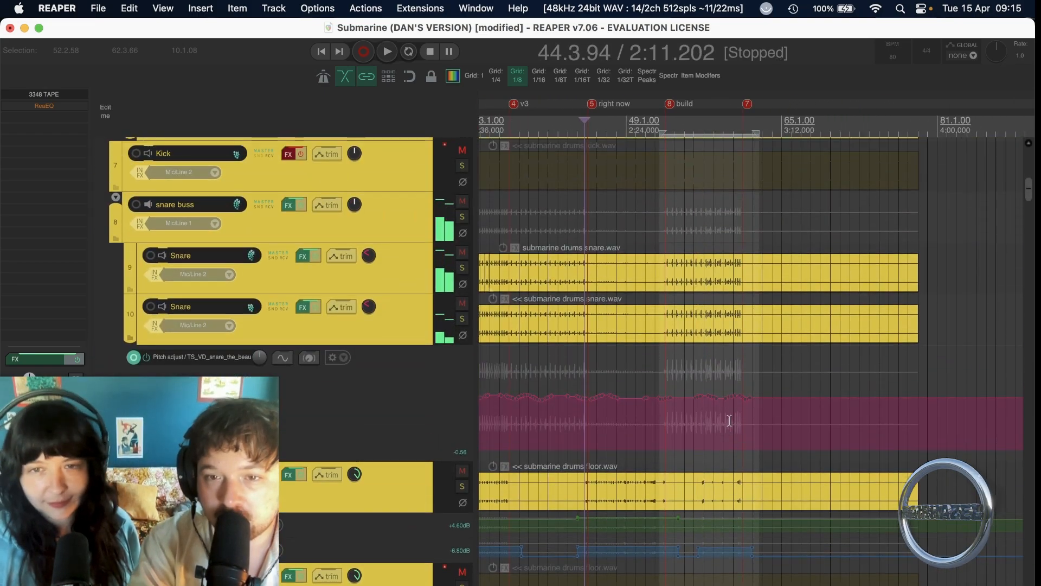
Place the edit cursor at about bar 51.3 on the DRUMS BUSS and open its effects chain showing PhaseMistress.
{"action": "scroll", "coordinate": [729, 420], "scroll_direction": "up", "scroll_amount": 10}
{"action": "scroll", "coordinate": [729, 421], "scroll_direction": "left", "scroll_amount": 1}
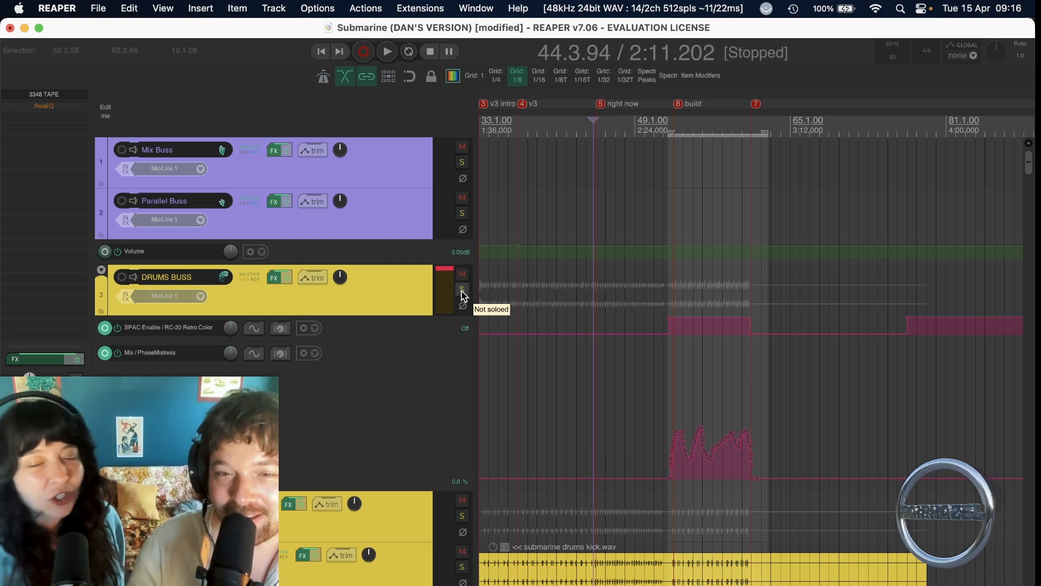
{"action": "left_click", "coordinate": [660, 401]}
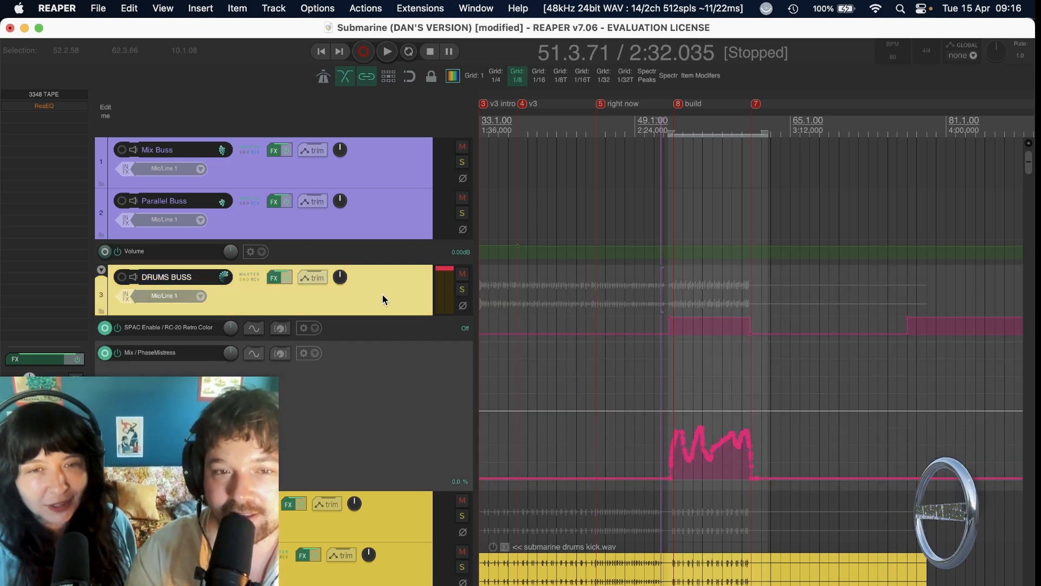
{"action": "left_click", "coordinate": [273, 279]}
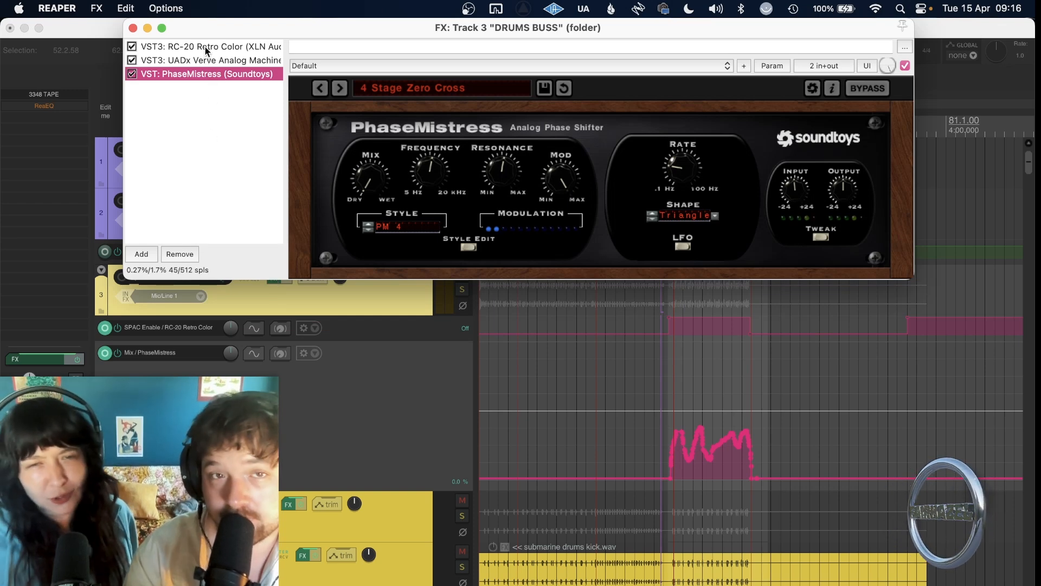
{"action": "left_click_drag", "start_coordinate": [238, 26], "coordinate": [219, 26]}
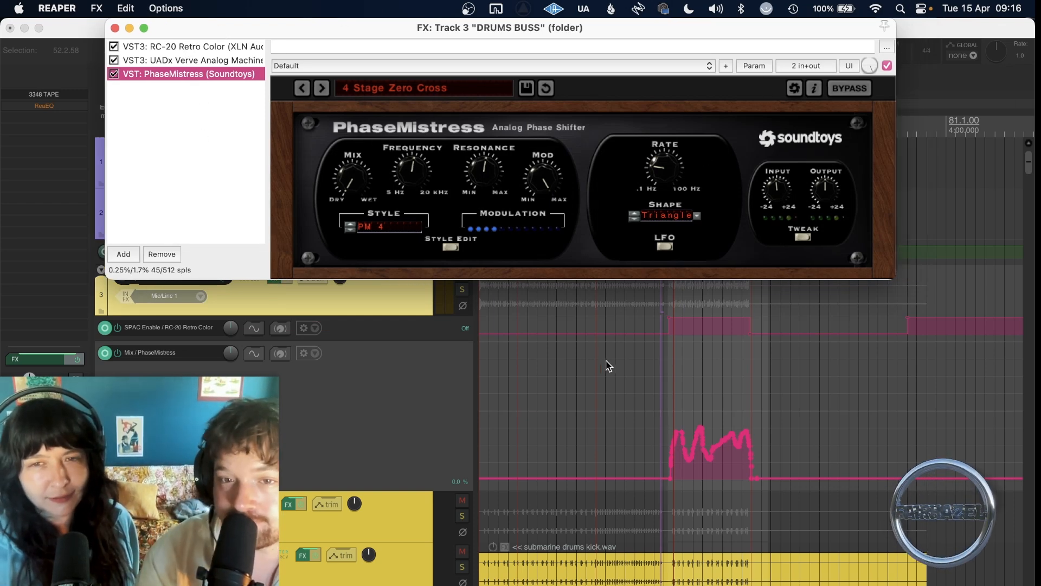
Audition the DRUMS BUSS soloed from about bar 50.2 through its PhaseMistress mix automation, unsolo it and close its effects window.
{"action": "left_click", "coordinate": [645, 366]}
{"action": "scroll", "coordinate": [667, 360], "scroll_direction": "up", "scroll_amount": 6}
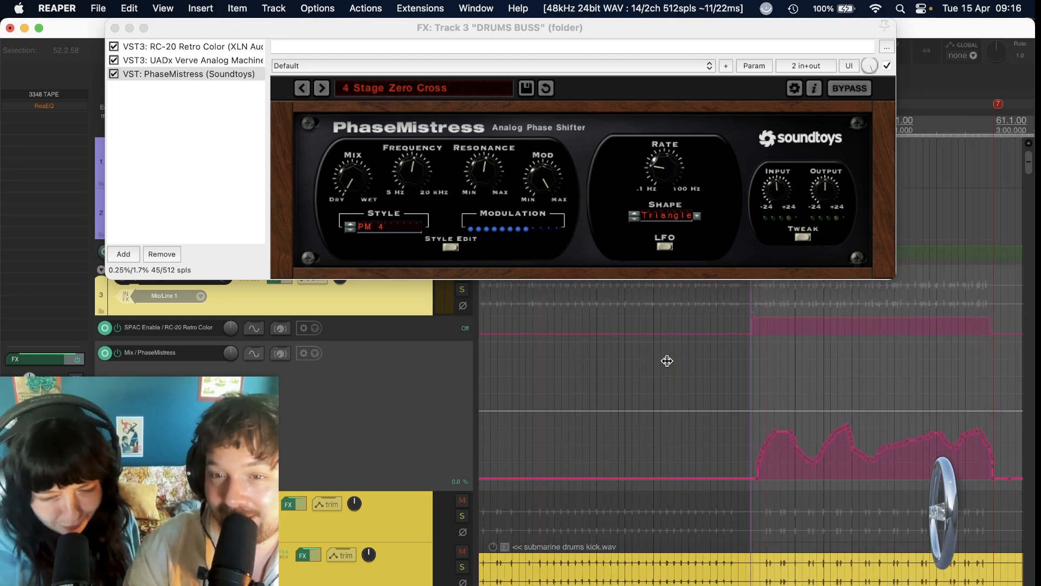
{"action": "scroll", "coordinate": [667, 361], "scroll_direction": "down", "scroll_amount": 3}
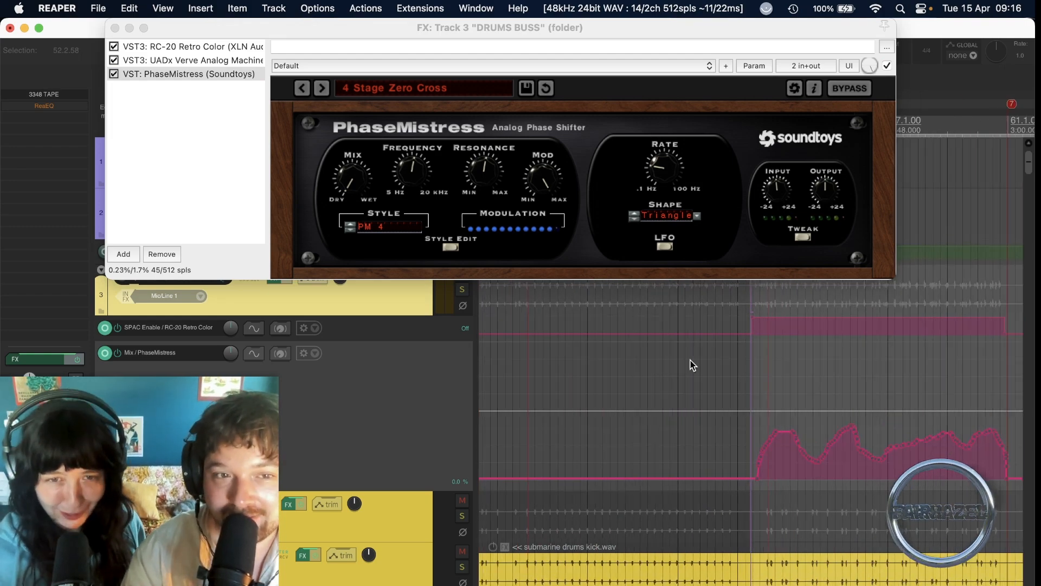
{"action": "scroll", "coordinate": [689, 360], "scroll_direction": "right", "scroll_amount": 3}
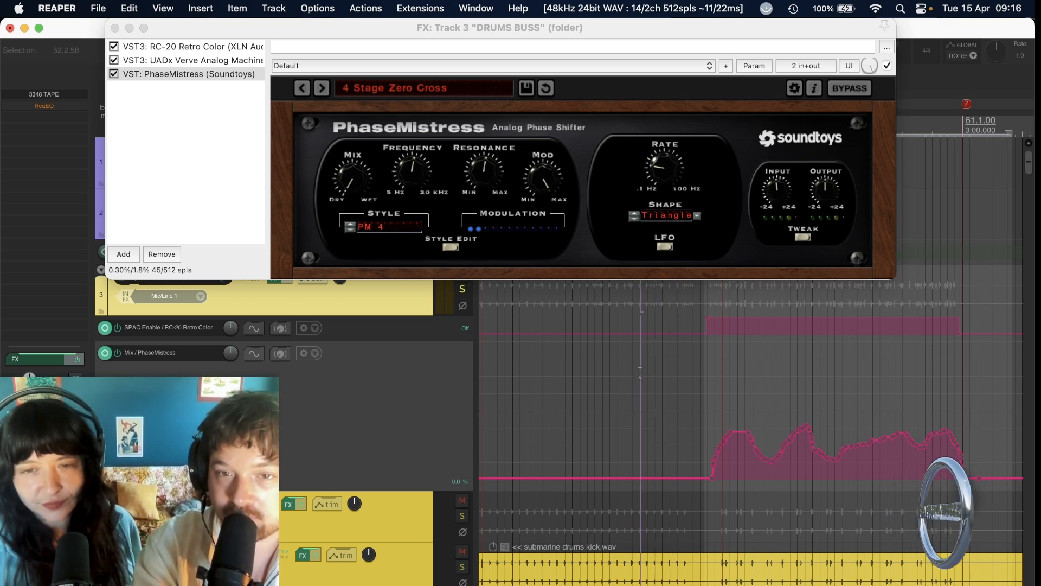
{"action": "key", "text": "space"}
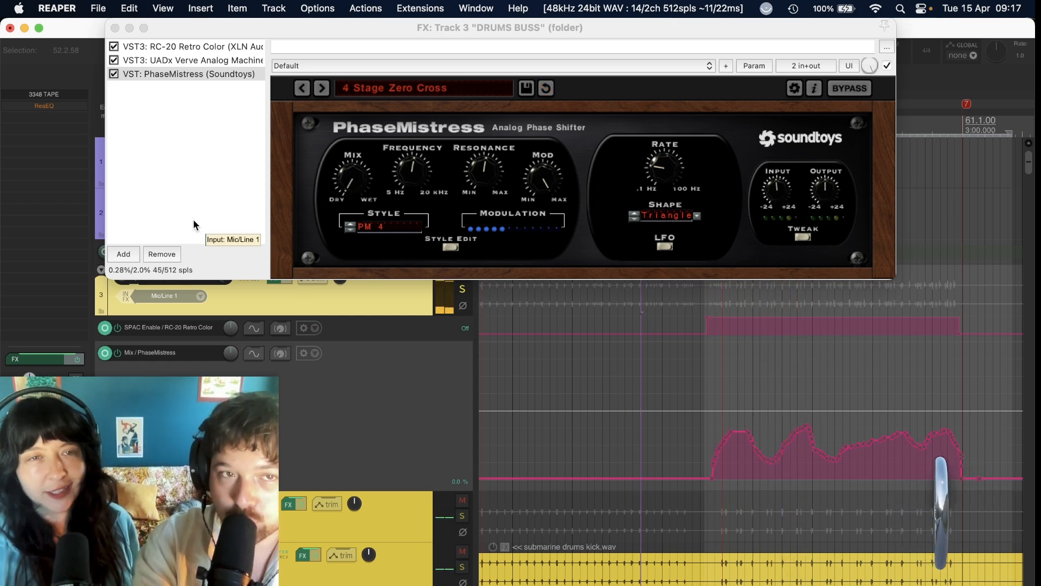
{"action": "left_click", "coordinate": [114, 28]}
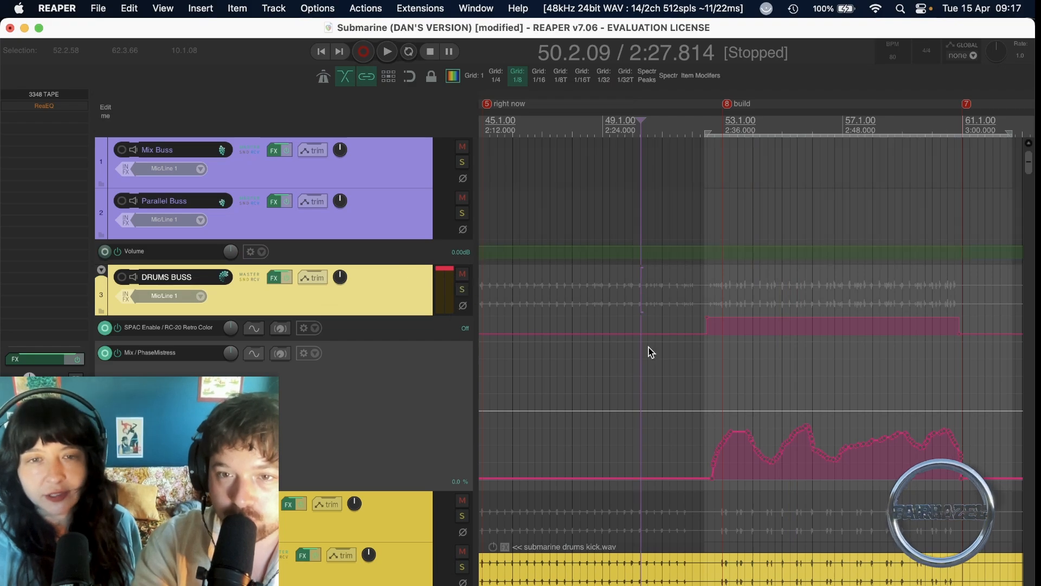
Audition the RIGHT NOW GTR bus soloed from about bar 50.2 into the build section and turn off its solo.
{"action": "scroll", "coordinate": [649, 347], "scroll_direction": "down", "scroll_amount": 15}
{"action": "scroll", "coordinate": [648, 347], "scroll_direction": "down", "scroll_amount": 20}
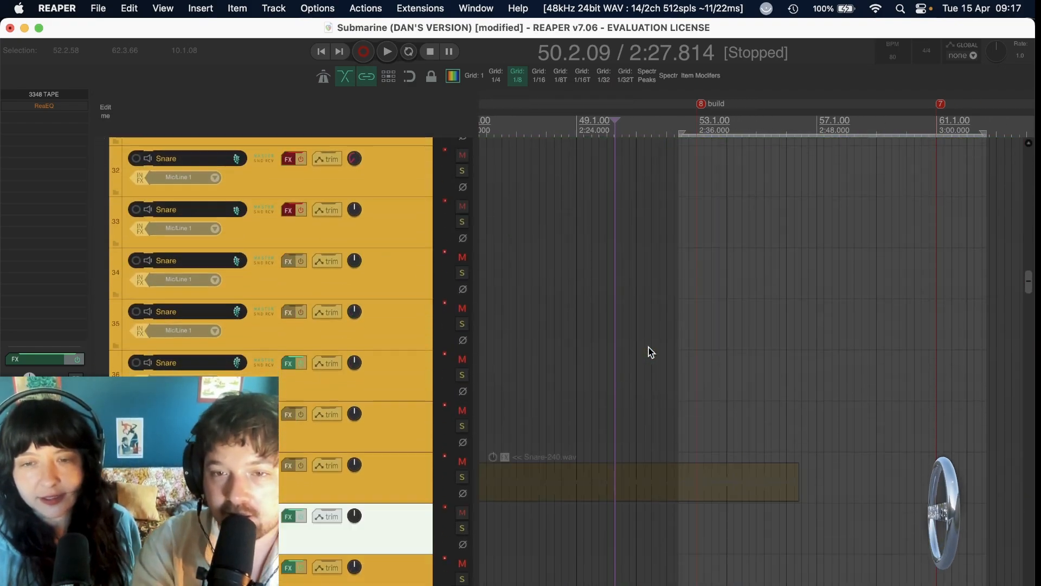
{"action": "scroll", "coordinate": [648, 347], "scroll_direction": "up", "scroll_amount": 3}
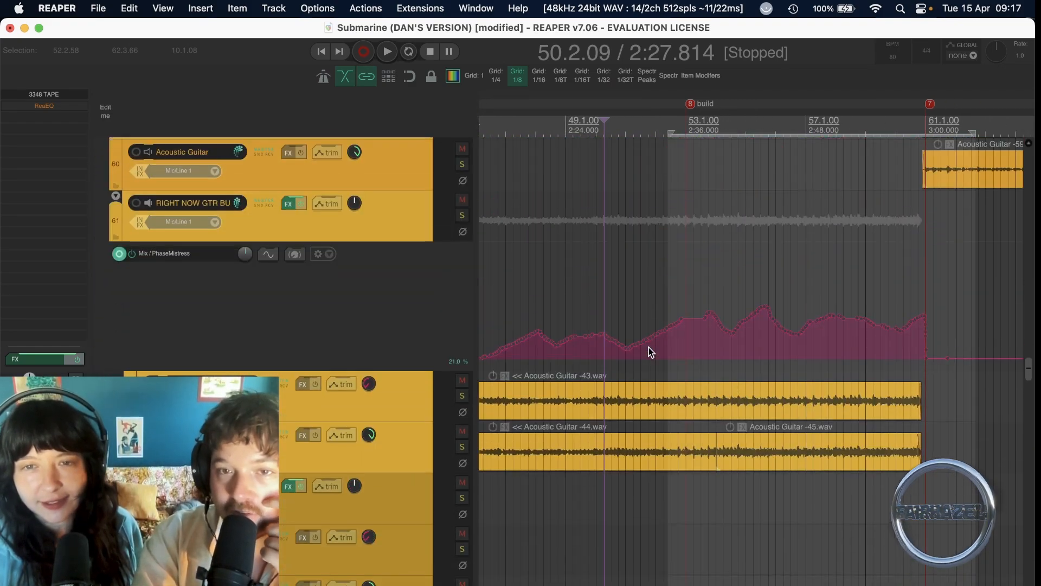
{"action": "left_click", "coordinate": [463, 279]}
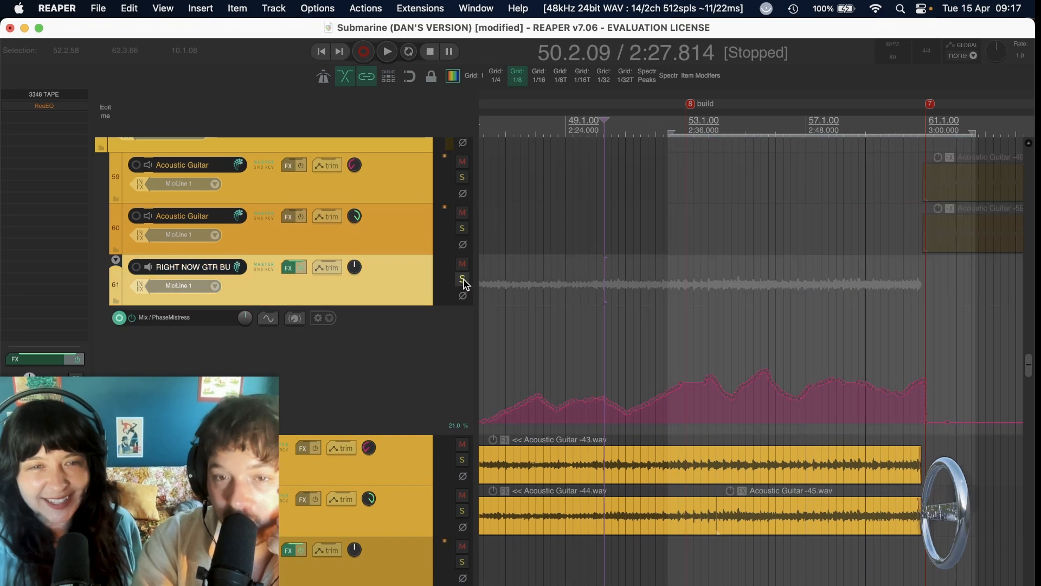
{"action": "key", "text": "space"}
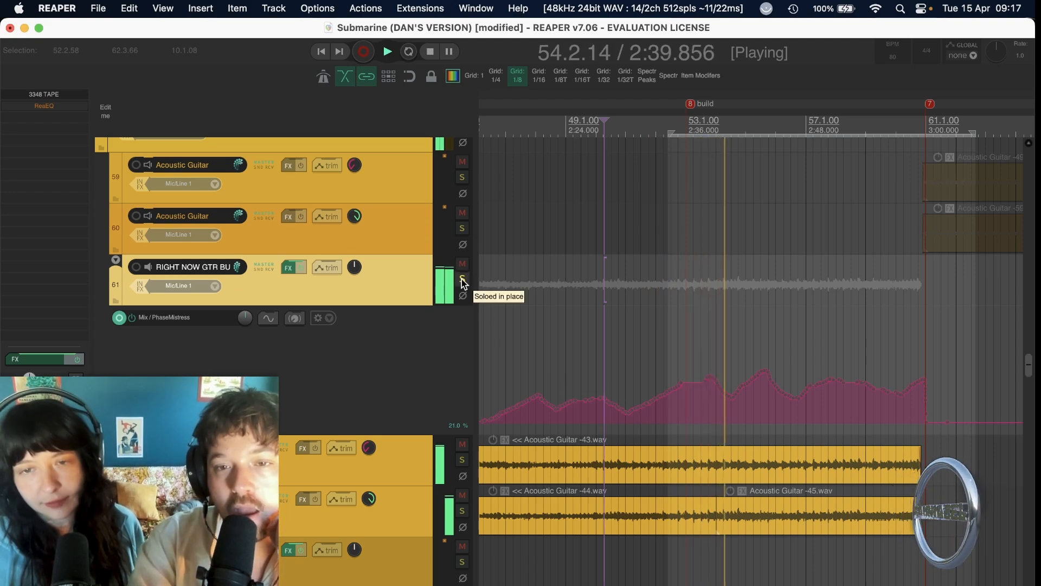
{"action": "key", "text": "space"}
Audition the Harmonies BUSS soloed from about bar 52.3, just before the build marker, and turn off its solo.
{"action": "scroll", "coordinate": [653, 381], "scroll_direction": "down", "scroll_amount": 5}
{"action": "scroll", "coordinate": [653, 381], "scroll_direction": "down", "scroll_amount": 10}
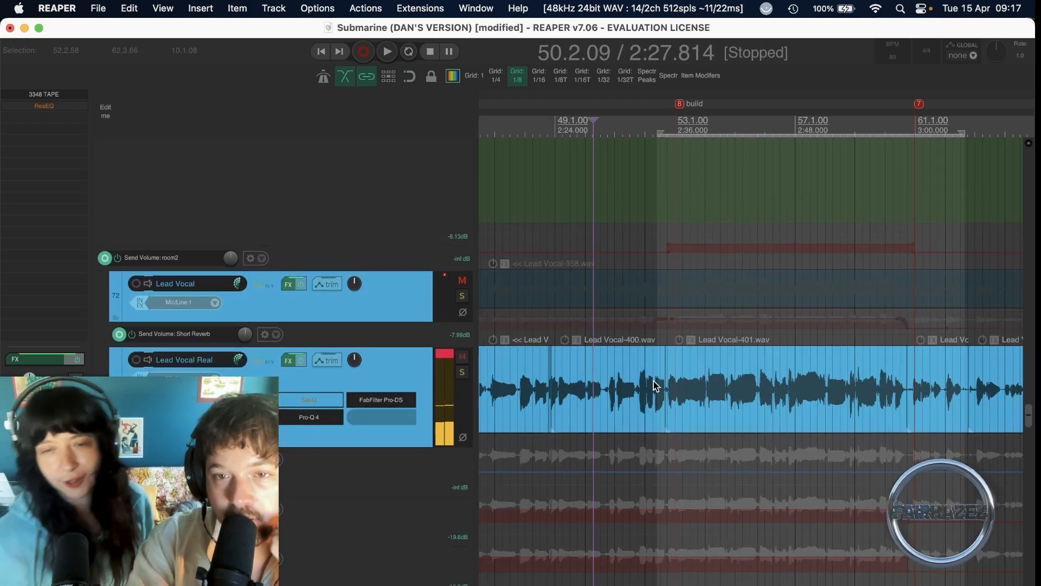
{"action": "scroll", "coordinate": [653, 381], "scroll_direction": "down", "scroll_amount": 5}
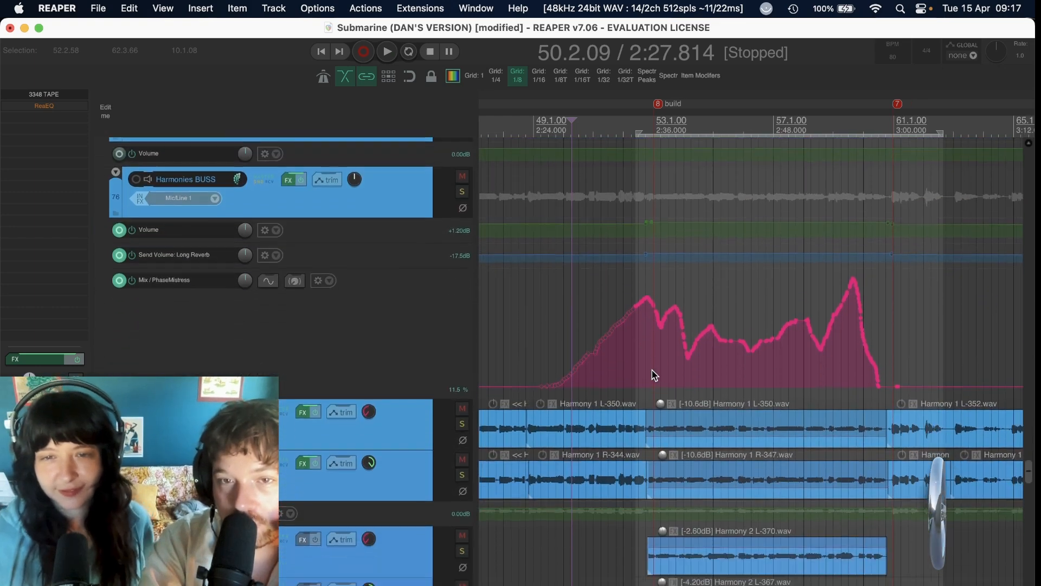
{"action": "left_click", "coordinate": [462, 192]}
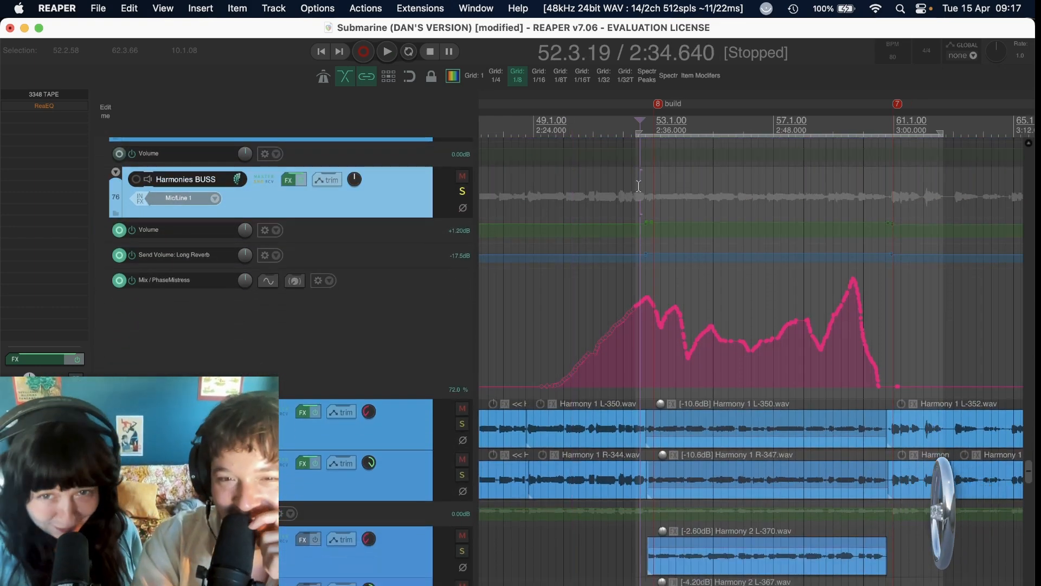
{"action": "key", "text": "space"}
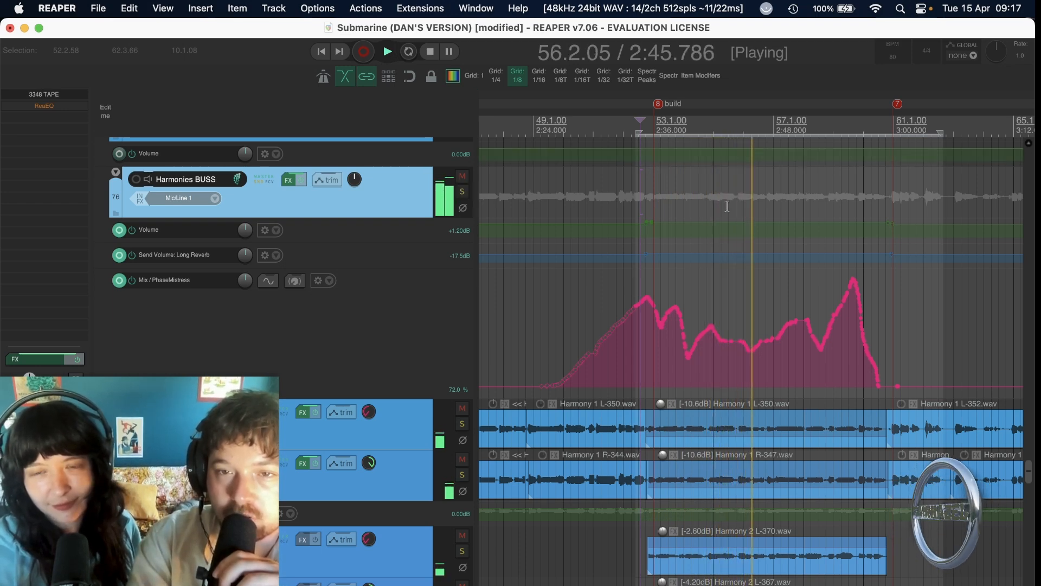
{"action": "key", "text": "space"}
Solo the ELECTRIC GUITAR bus and play it from about bar 52.4, where its build section clips start.
{"action": "scroll", "coordinate": [628, 201], "scroll_direction": "down", "scroll_amount": 20}
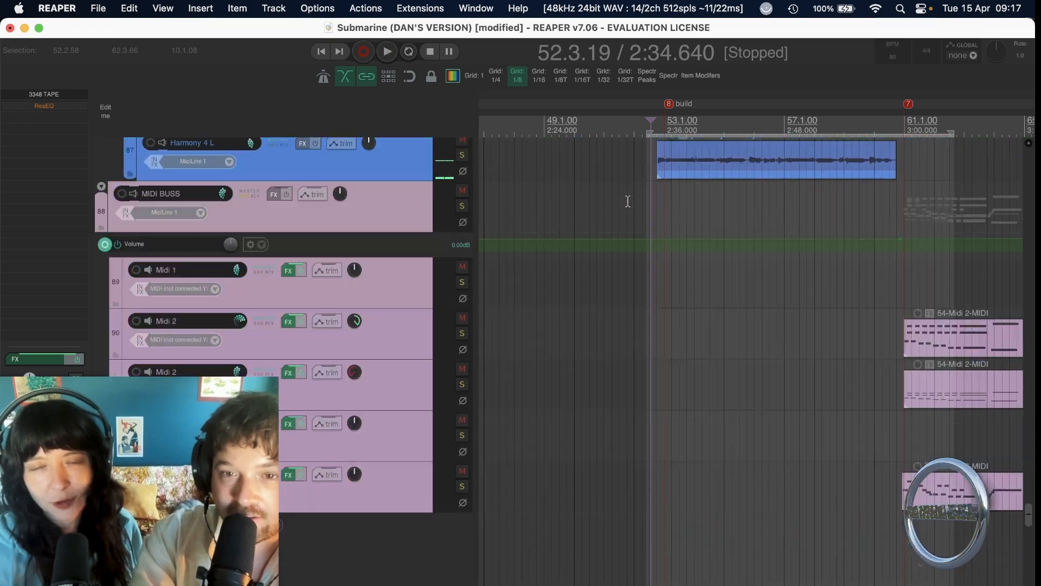
{"action": "scroll", "coordinate": [628, 201], "scroll_direction": "up", "scroll_amount": 20}
{"action": "scroll", "coordinate": [628, 201], "scroll_direction": "up", "scroll_amount": 10}
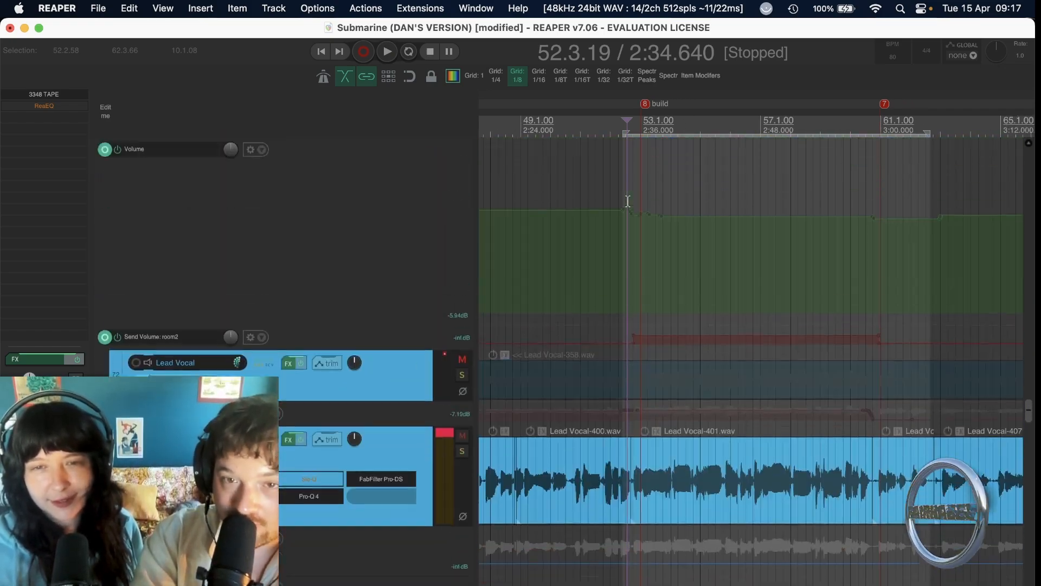
{"action": "left_click", "coordinate": [619, 292]}
{"action": "scroll", "coordinate": [619, 292], "scroll_direction": "up", "scroll_amount": 12}
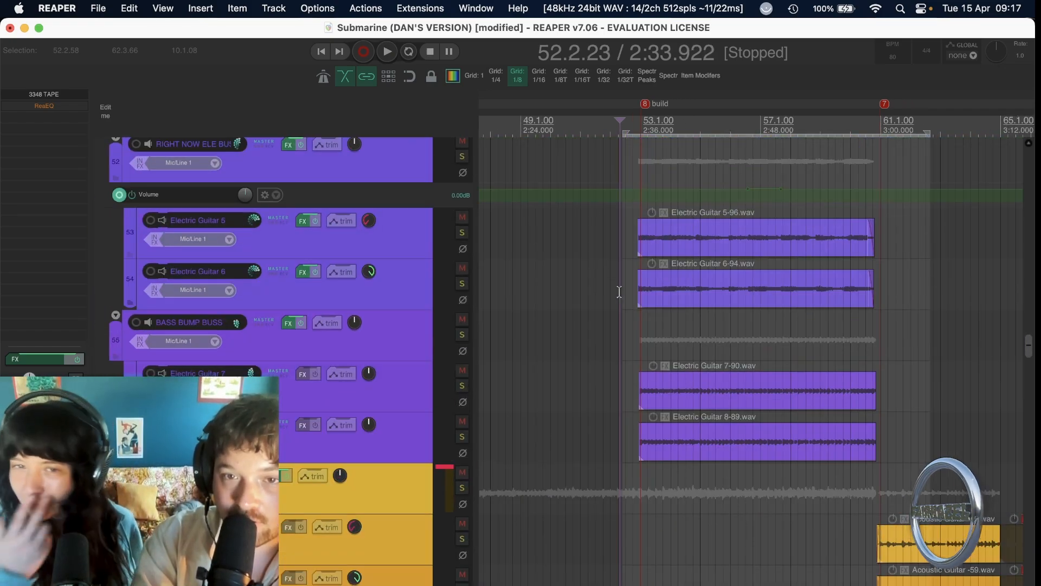
{"action": "scroll", "coordinate": [619, 292], "scroll_direction": "up", "scroll_amount": 10}
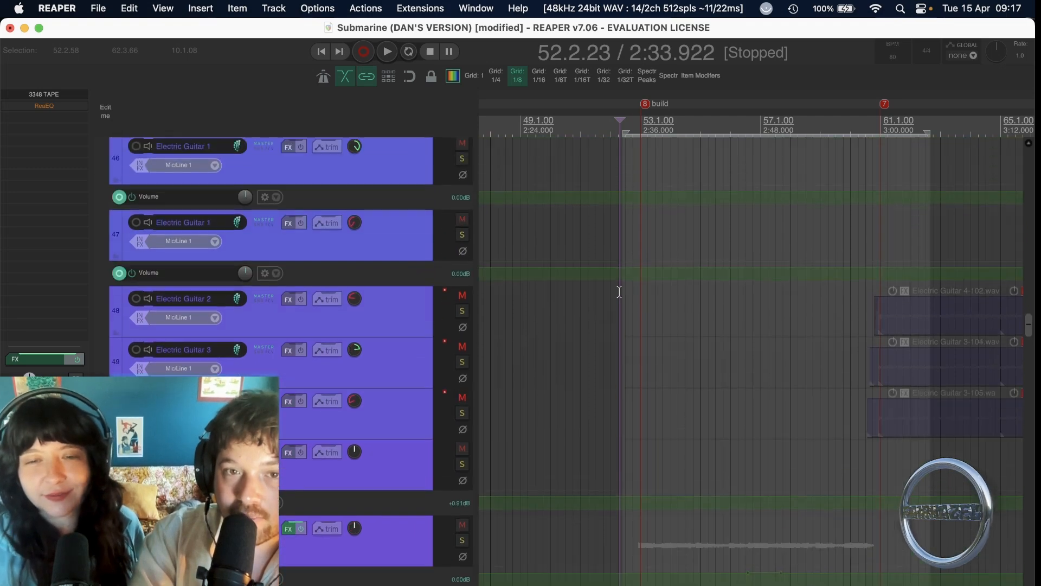
{"action": "scroll", "coordinate": [459, 217], "scroll_direction": "up", "scroll_amount": 3}
{"action": "left_click", "coordinate": [462, 296]}
{"action": "key", "text": "space"}
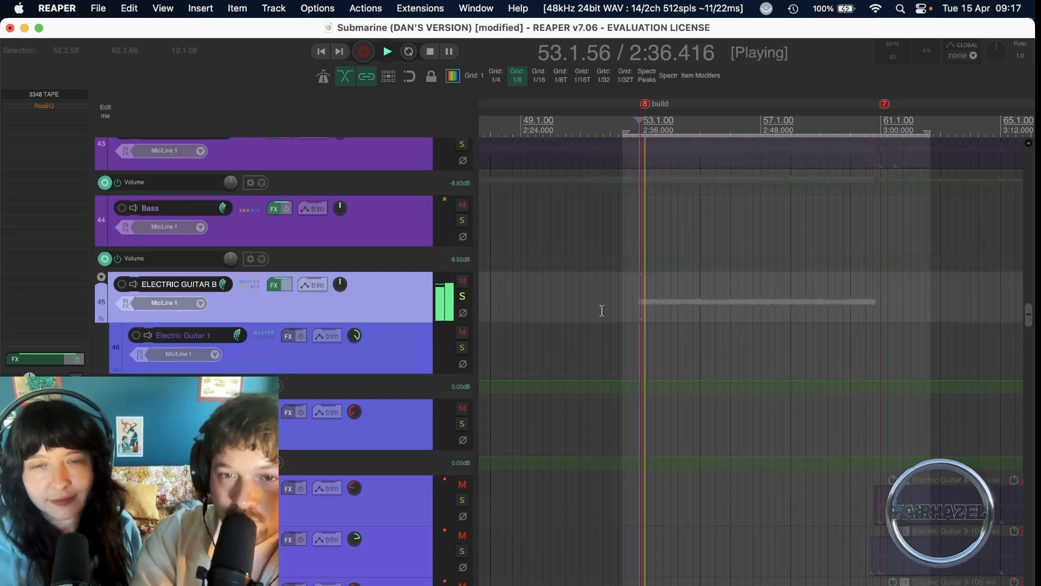
Go down to the RIGHT NOW ELE bus during playback, stop playback, and solo that bus instead of the whole electric guitar group.
{"action": "scroll", "coordinate": [607, 308], "scroll_direction": "down", "scroll_amount": 5}
{"action": "scroll", "coordinate": [602, 310], "scroll_direction": "down", "scroll_amount": 3}
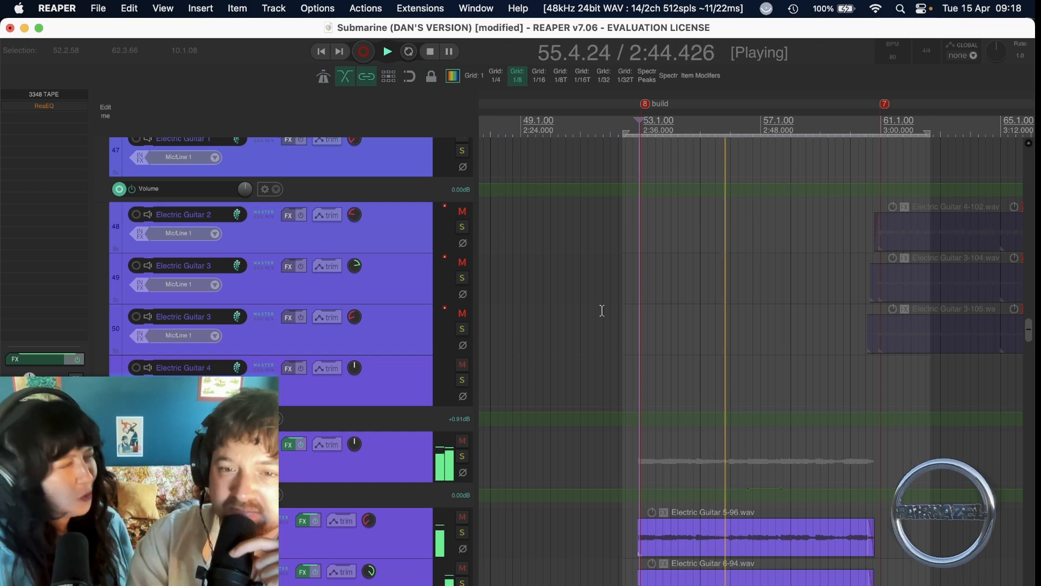
{"action": "scroll", "coordinate": [602, 310], "scroll_direction": "down", "scroll_amount": 3}
{"action": "scroll", "coordinate": [602, 311], "scroll_direction": "down", "scroll_amount": 2}
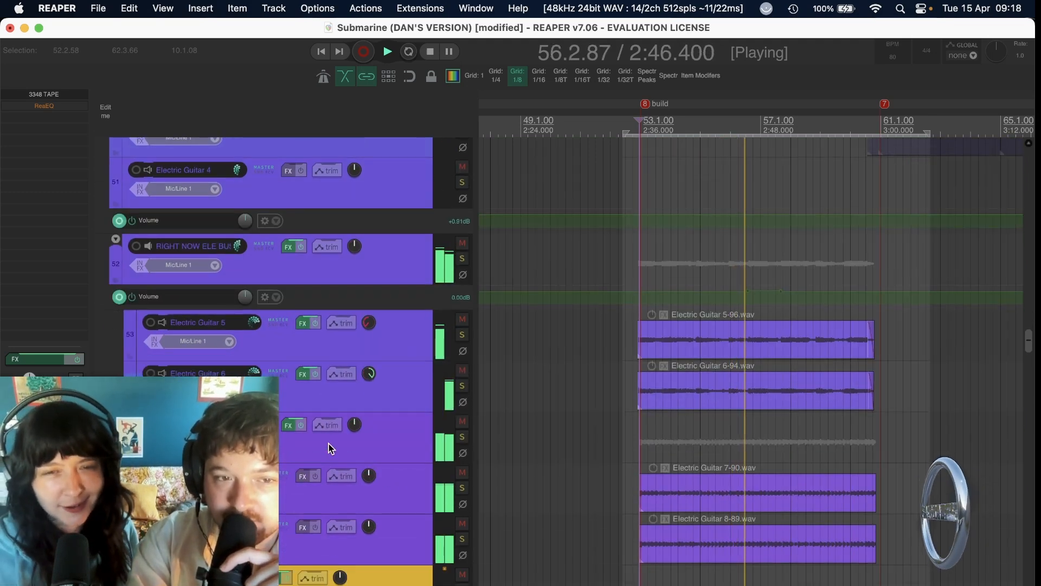
{"action": "key", "text": "space"}
{"action": "left_click", "coordinate": [461, 263]}
{"action": "left_click", "coordinate": [461, 262]}
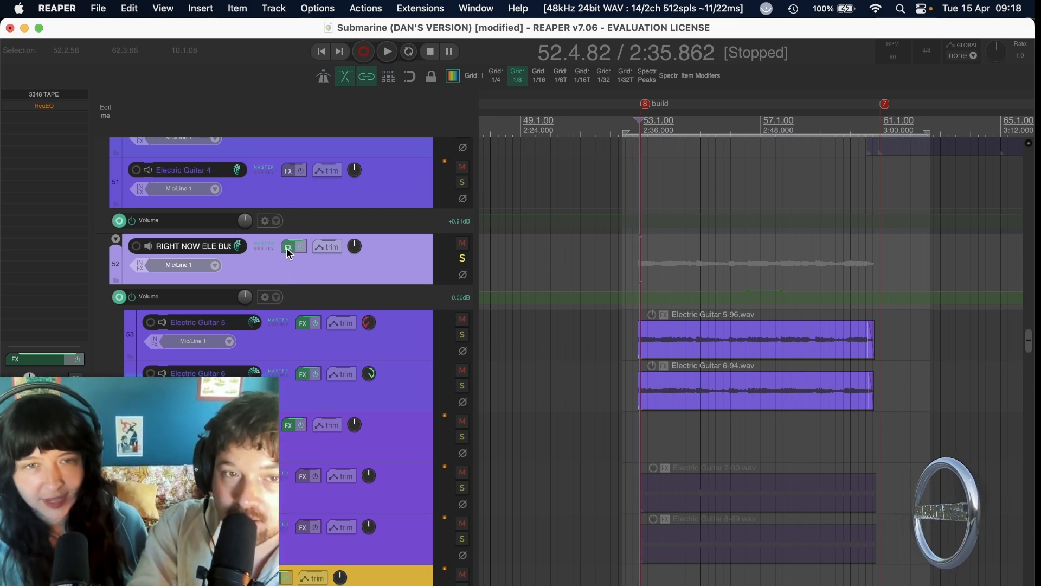
Turn off the solos on the RIGHT NOW ELE bus and the parent ELECTRIC GUITAR bus.
{"action": "left_click", "coordinate": [462, 258]}
{"action": "scroll", "coordinate": [538, 427], "scroll_direction": "up", "scroll_amount": 10}
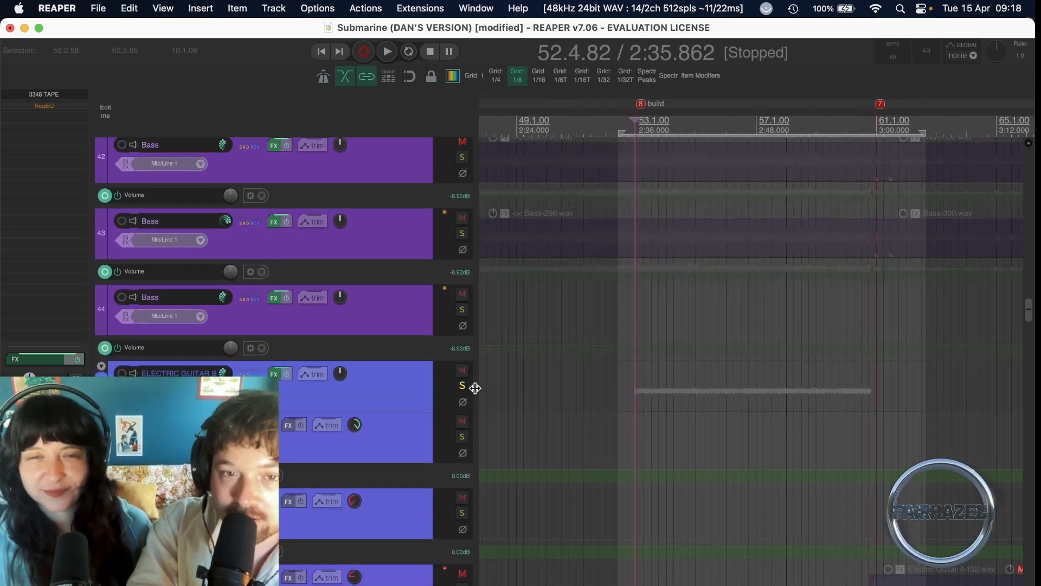
{"action": "left_click", "coordinate": [462, 385]}
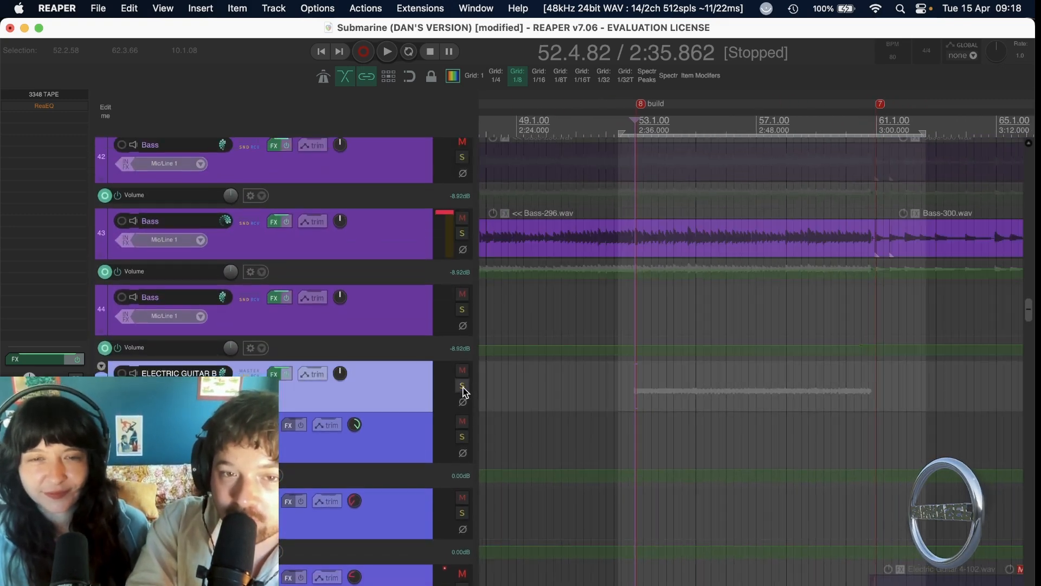
Play the full unsoloed mix from bar 52.3 through the build section, stopping past bar 60.
{"action": "left_click", "coordinate": [620, 389]}
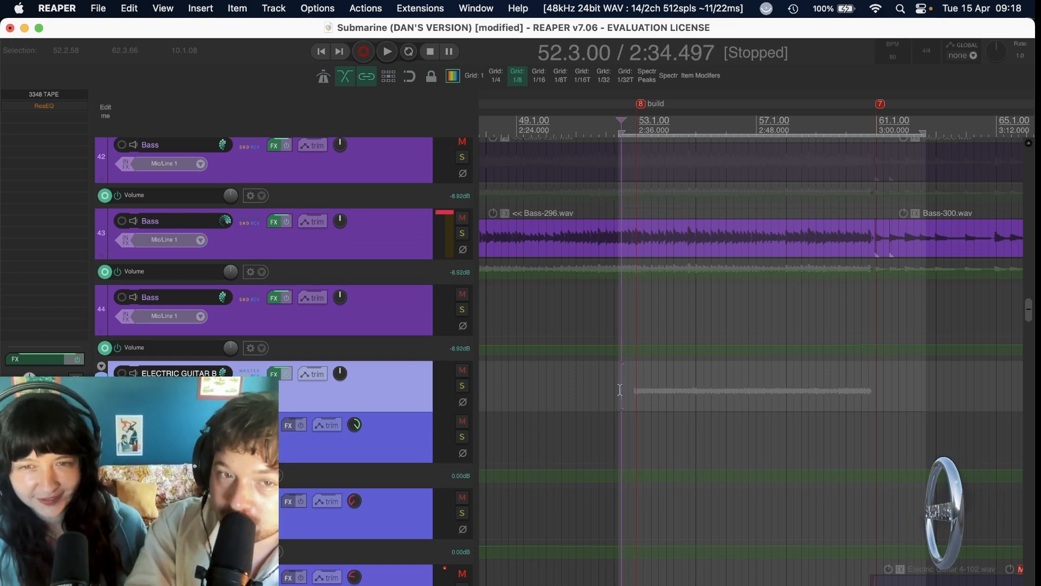
{"action": "key", "text": "space"}
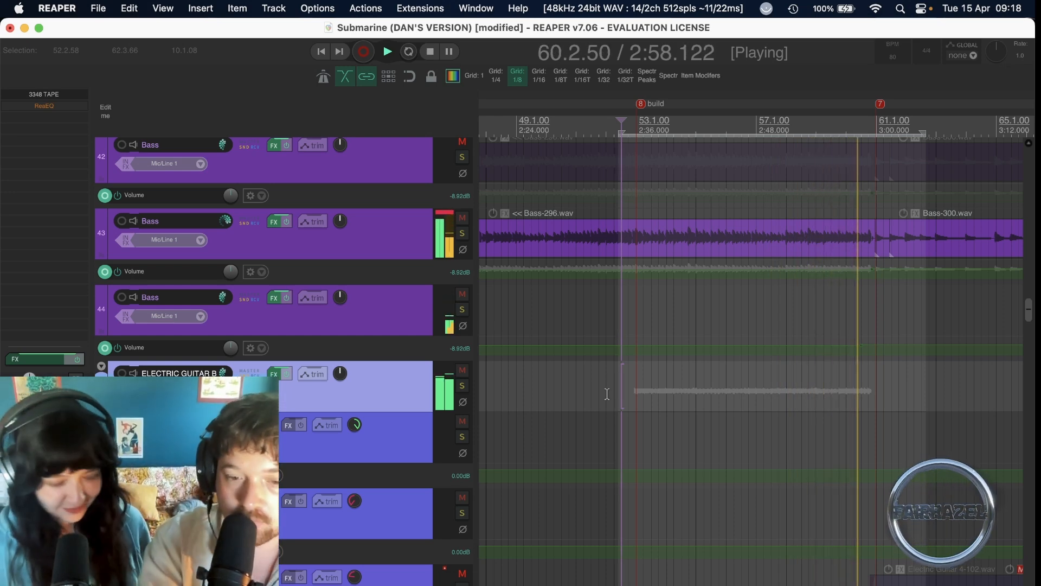
{"action": "key", "text": "space"}
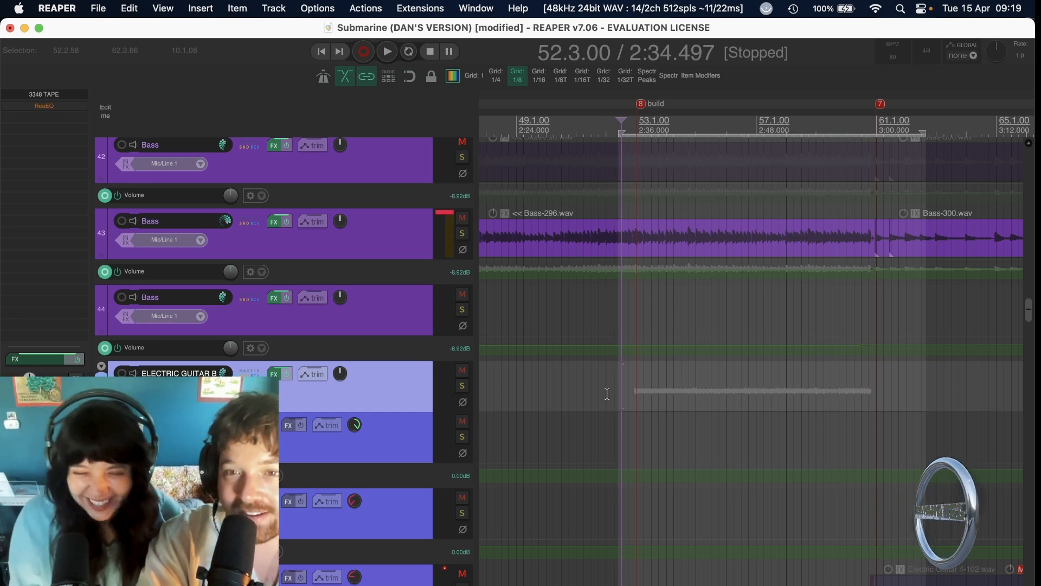
Clear the clip indicator on Bass track 43 and place the edit cursor near bar 16.2, just before the v2 marker.
{"action": "scroll", "coordinate": [607, 394], "scroll_direction": "down", "scroll_amount": 5}
{"action": "scroll", "coordinate": [562, 342], "scroll_direction": "up", "scroll_amount": 3}
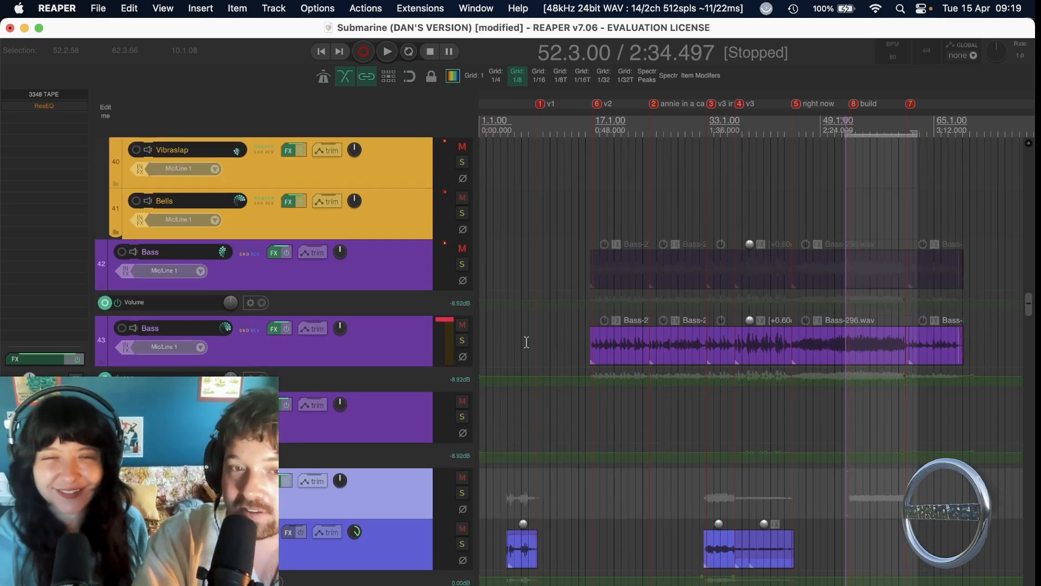
{"action": "left_click", "coordinate": [444, 324]}
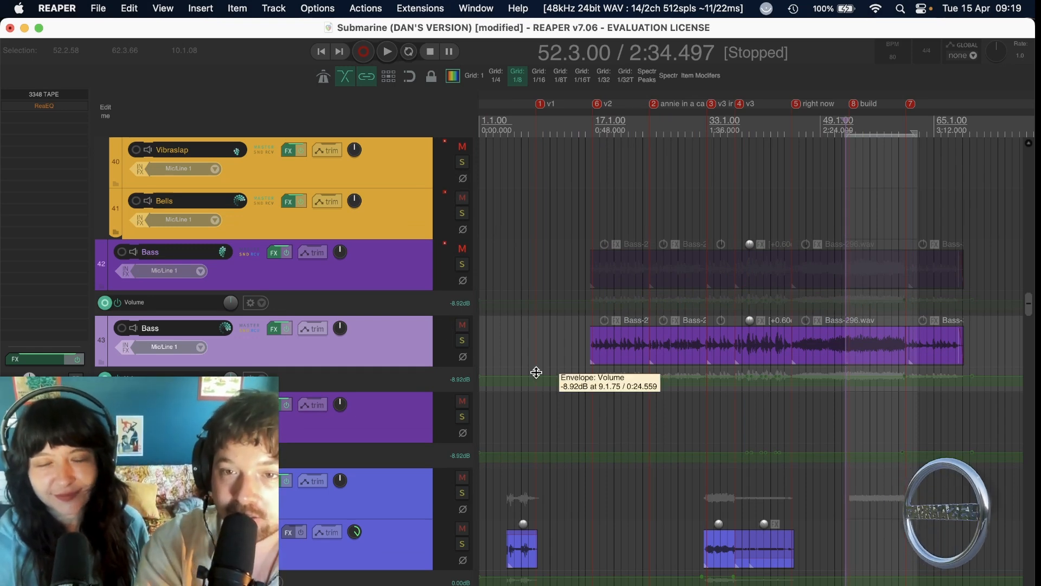
{"action": "left_click", "coordinate": [587, 345]}
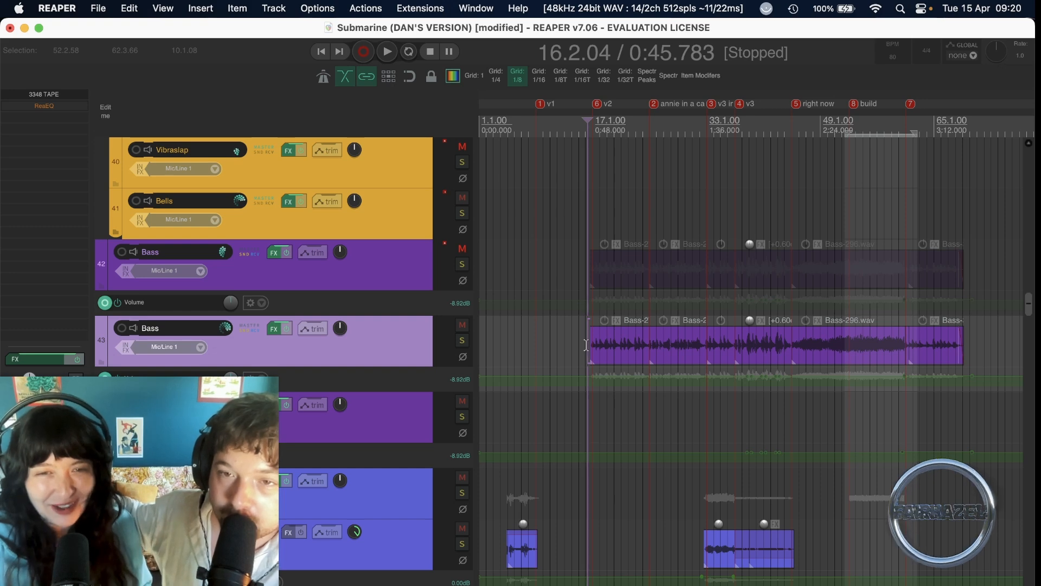
{"action": "scroll", "coordinate": [799, 392], "scroll_direction": "down", "scroll_amount": 8}
{"action": "scroll", "coordinate": [799, 392], "scroll_direction": "down", "scroll_amount": 10}
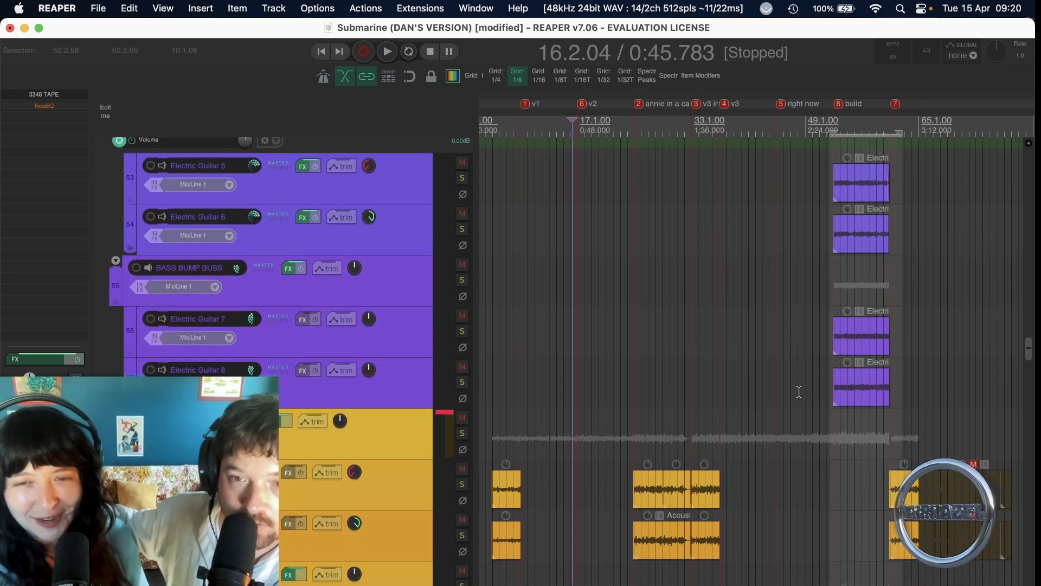
{"action": "scroll", "coordinate": [799, 391], "scroll_direction": "up", "scroll_amount": 3}
{"action": "scroll", "coordinate": [799, 392], "scroll_direction": "up", "scroll_amount": 10}
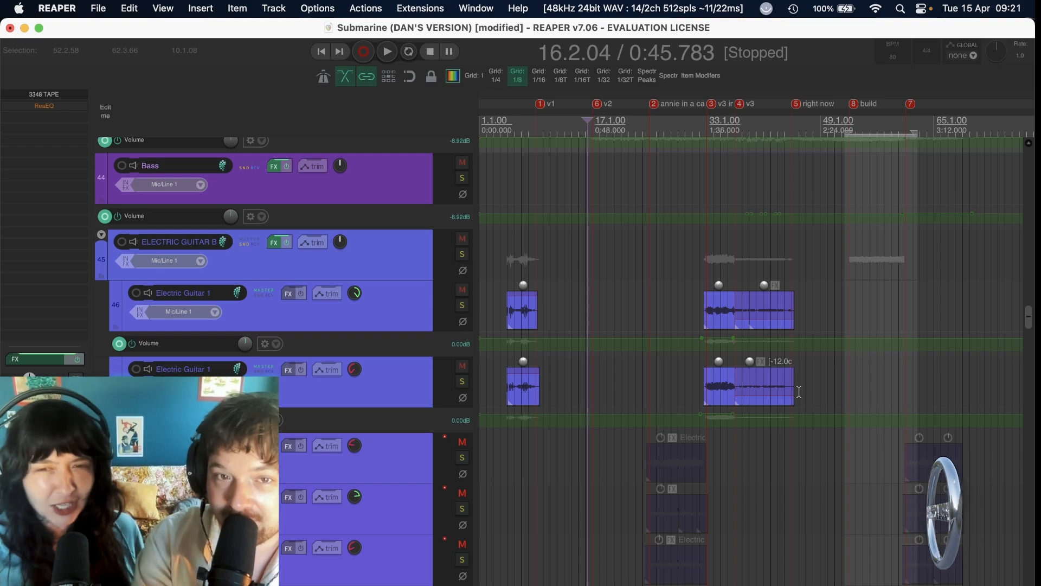
Examine the Parallel Buss's SSL G Bus Compressor during playback from about bar 51.3, close its window and save the project.
{"action": "scroll", "coordinate": [799, 391], "scroll_direction": "up", "scroll_amount": 20}
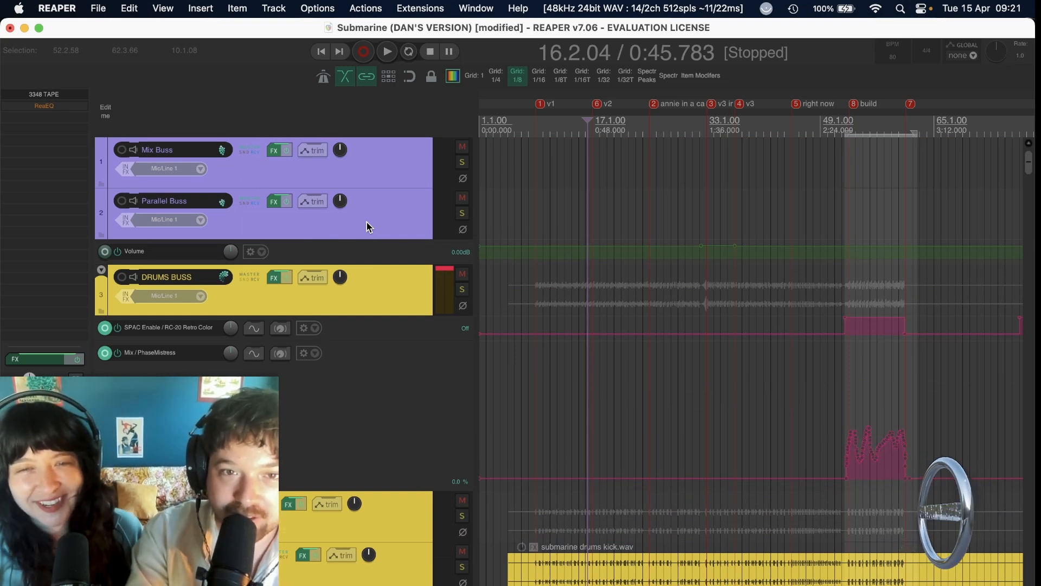
{"action": "left_click", "coordinate": [273, 204]}
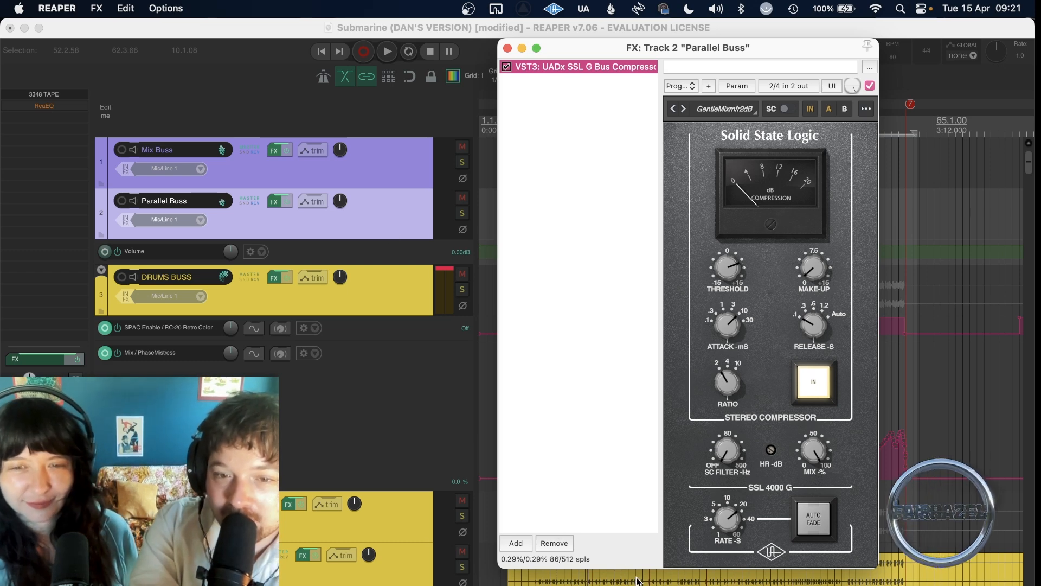
{"action": "left_click", "coordinate": [374, 423]}
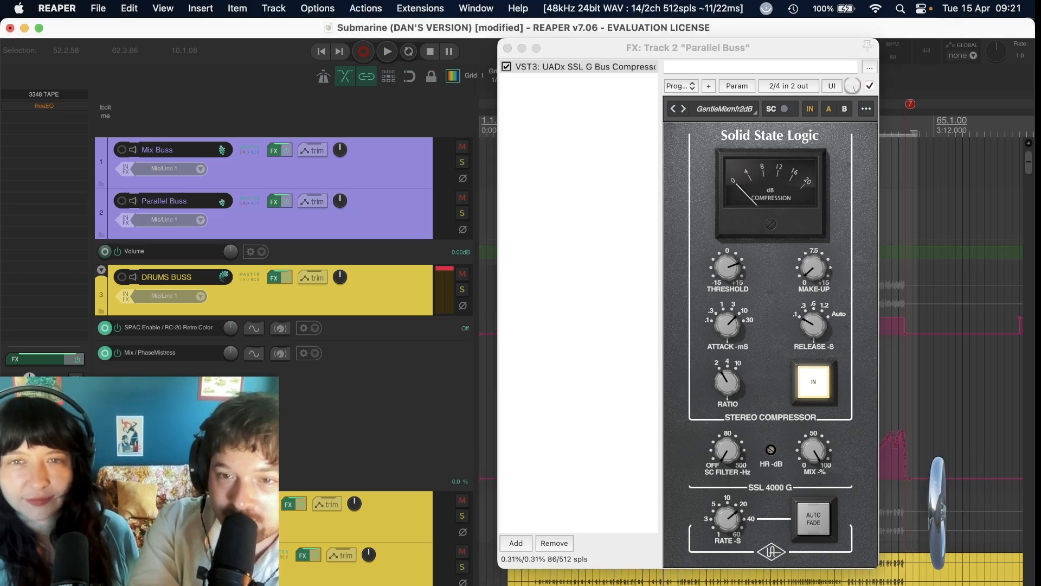
{"action": "key", "text": "space"}
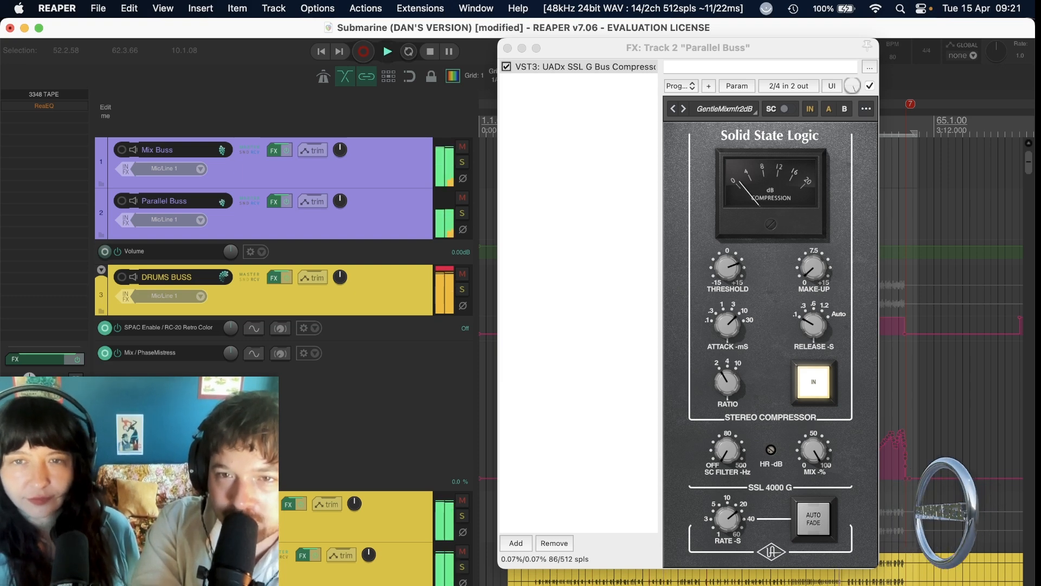
{"action": "key", "text": "space"}
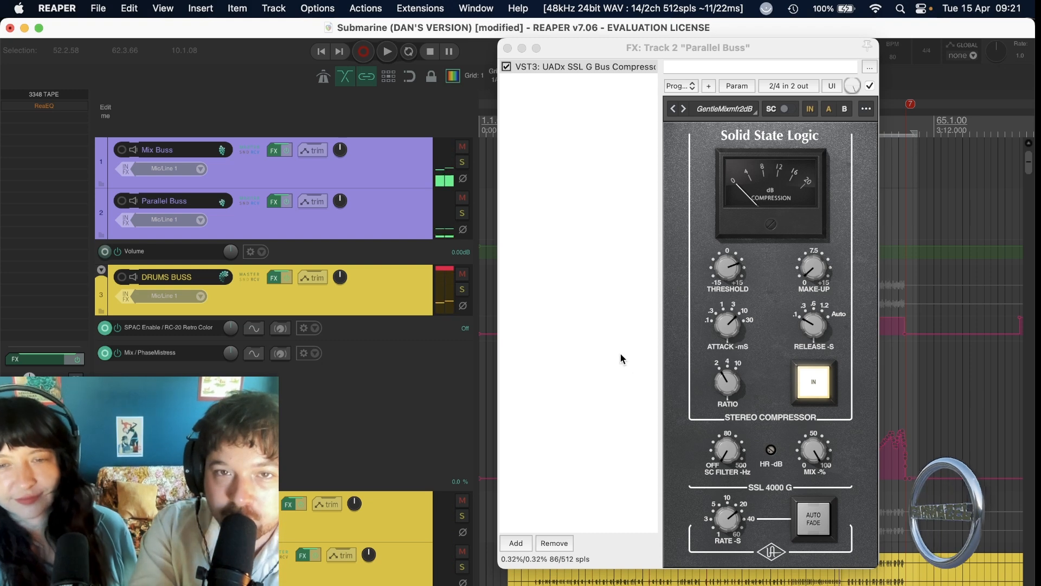
{"action": "left_click", "coordinate": [508, 48]}
{"action": "key", "text": "super+s"}
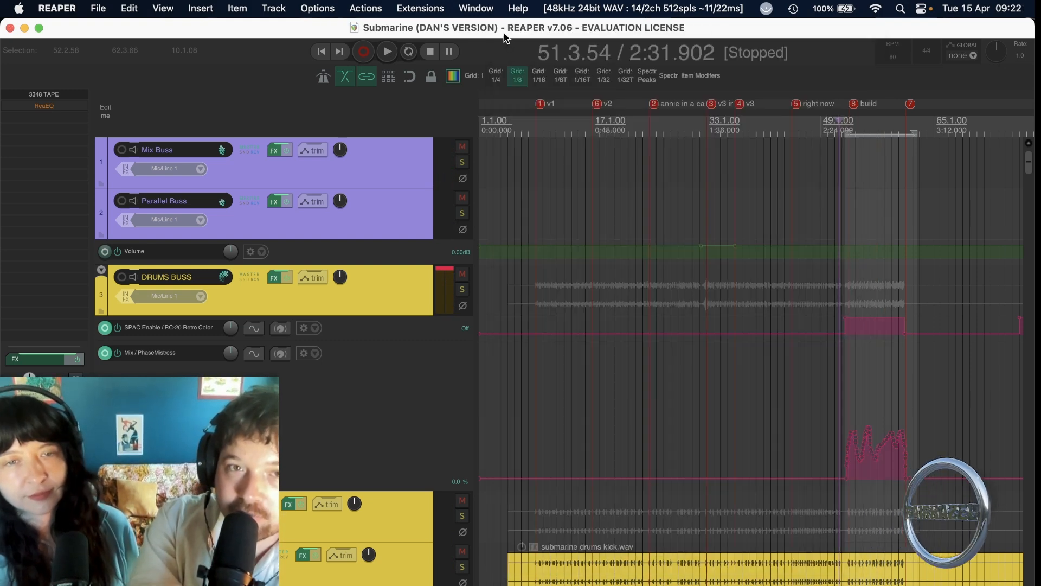
Open the Mix Buss effects chain, show its True Iron plug-in and move the window out of the way.
{"action": "left_click", "coordinate": [345, 163]}
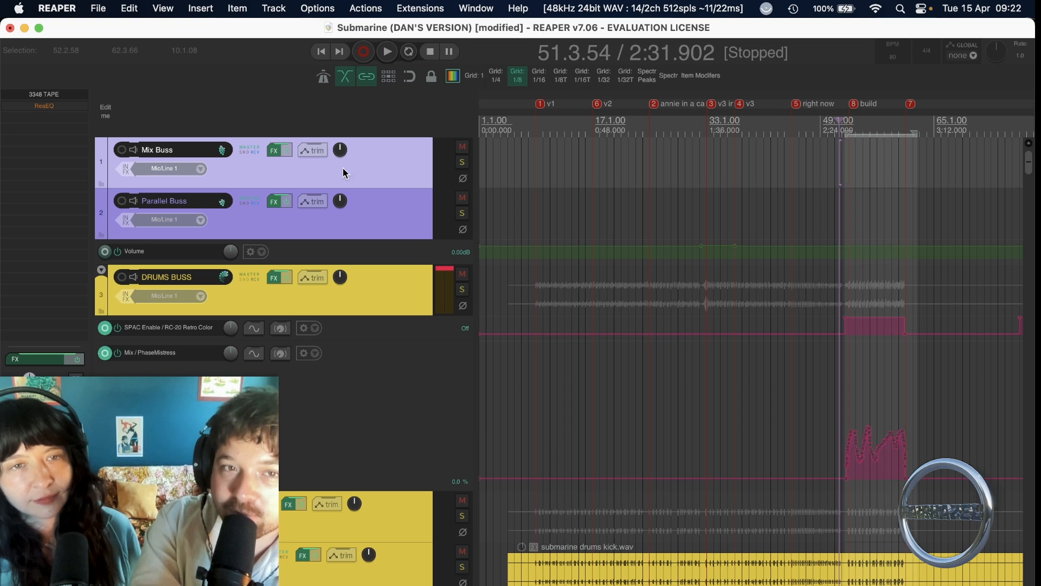
{"action": "left_click", "coordinate": [272, 152]}
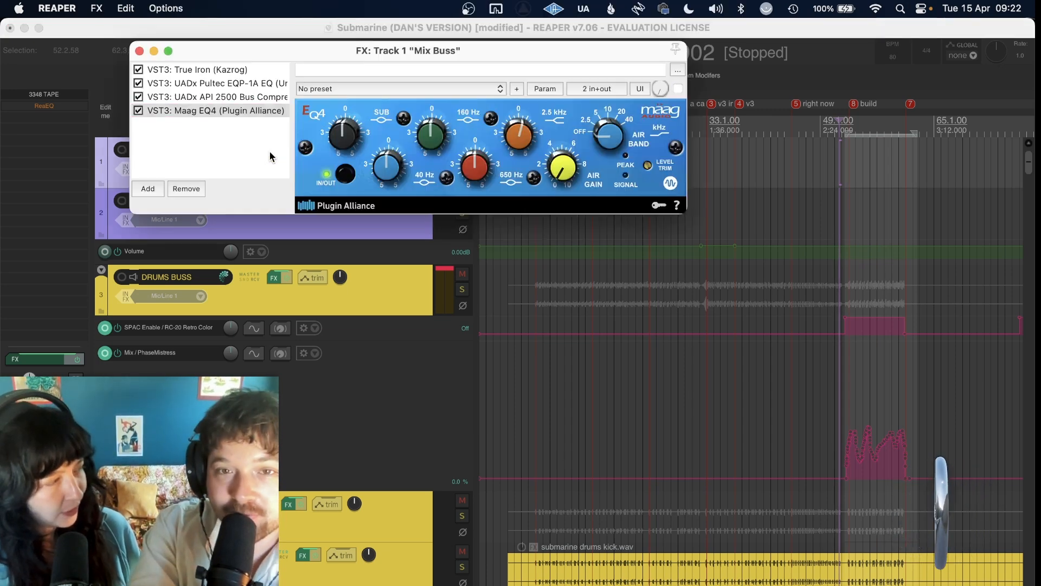
{"action": "left_click", "coordinate": [213, 71]}
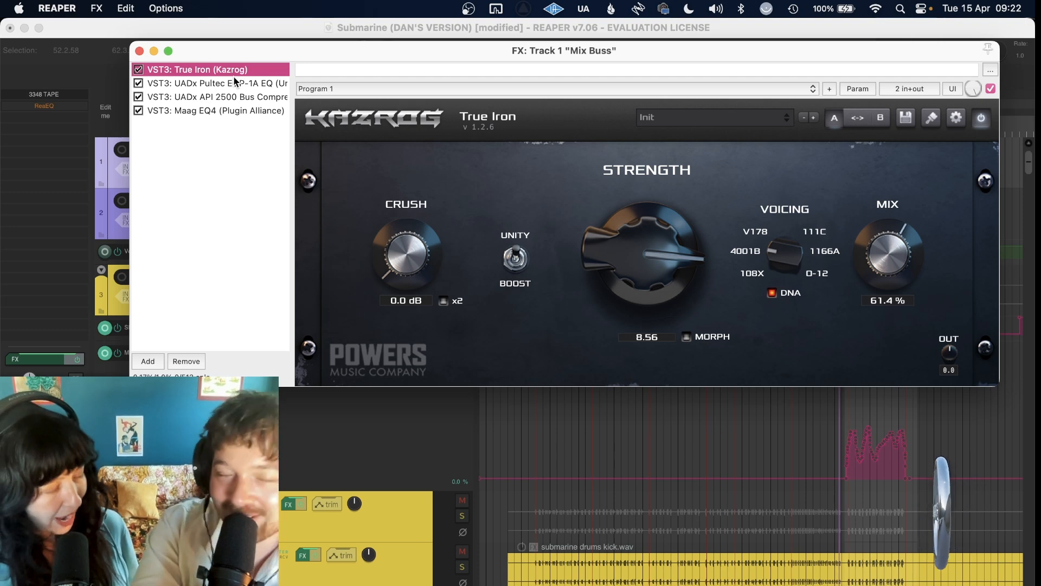
{"action": "left_click_drag", "start_coordinate": [243, 46], "coordinate": [220, 21]}
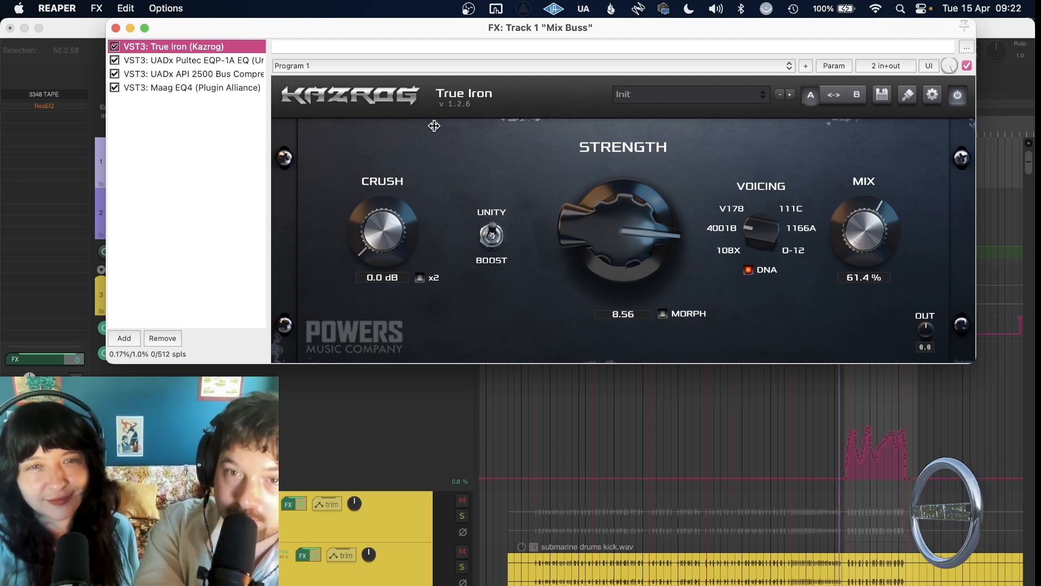
Bypass True Iron on the Mix Buss, play from about bar 52.3, and re-enable it during playback to compare.
{"action": "left_click", "coordinate": [114, 47]}
{"action": "left_click", "coordinate": [842, 402]}
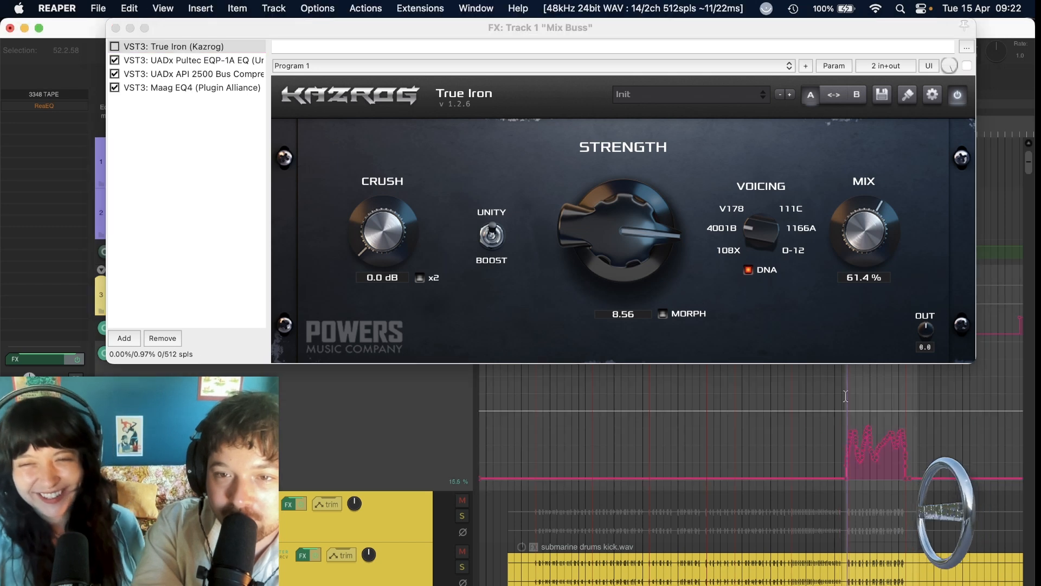
{"action": "left_click", "coordinate": [134, 49]}
{"action": "key", "text": "space"}
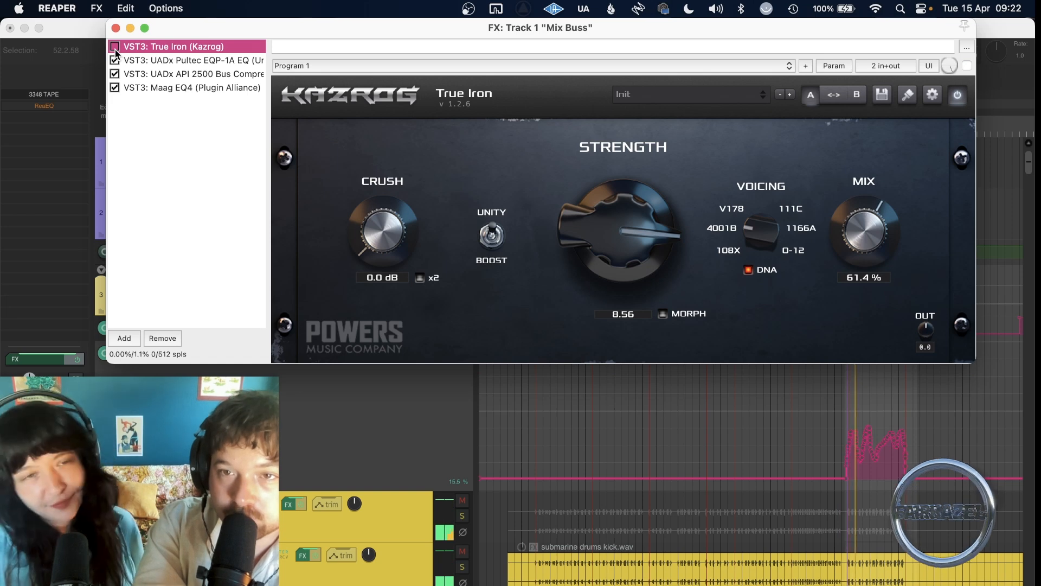
{"action": "left_click", "coordinate": [114, 46]}
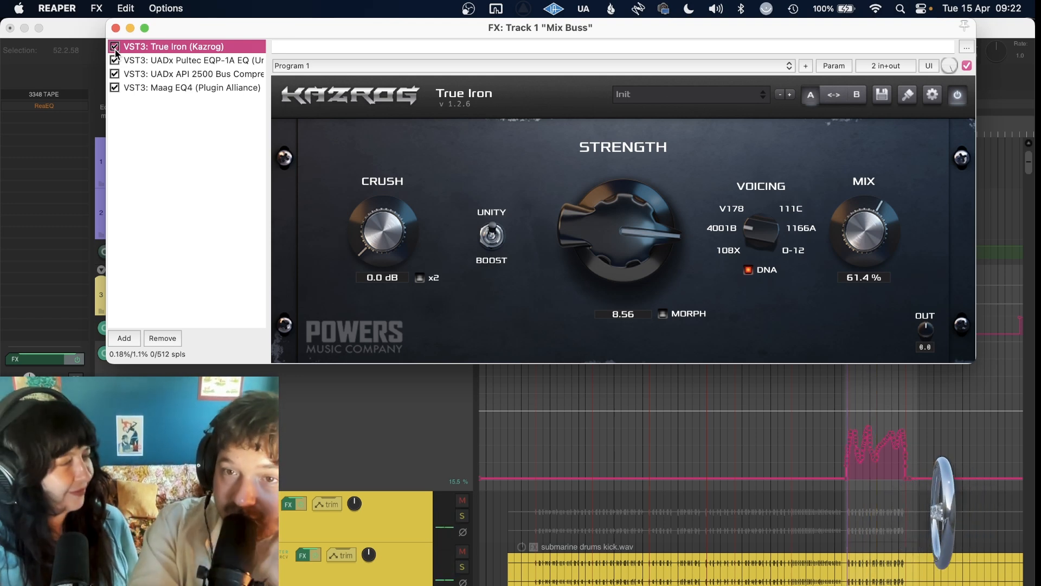
Review the Mix Buss's Pultec EQP-1A, API 2500 Bus Compressor and Maag EQ4 settings in turn and close the effects chain.
{"action": "left_click", "coordinate": [160, 61]}
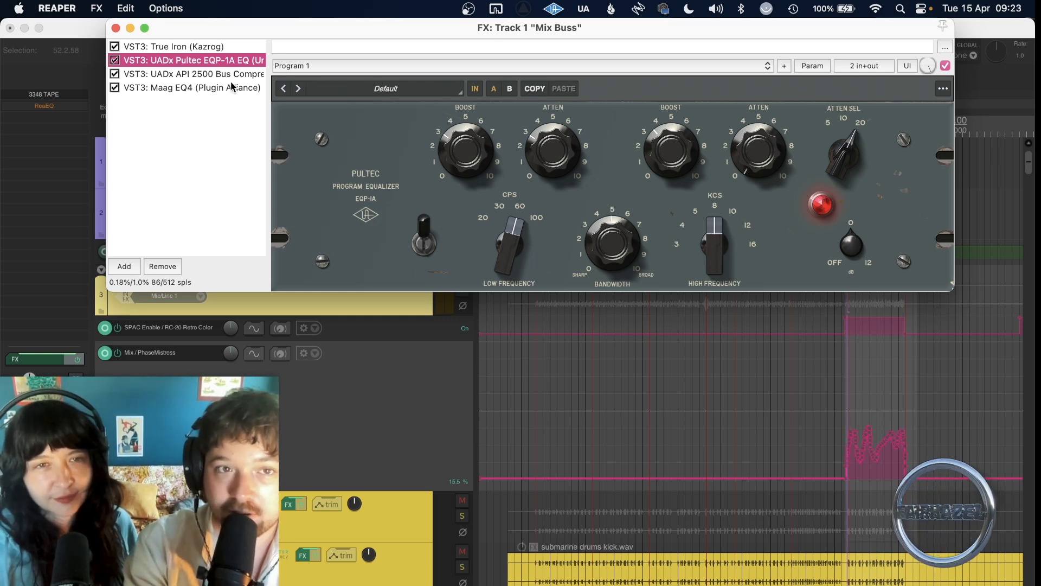
{"action": "left_click", "coordinate": [152, 76]}
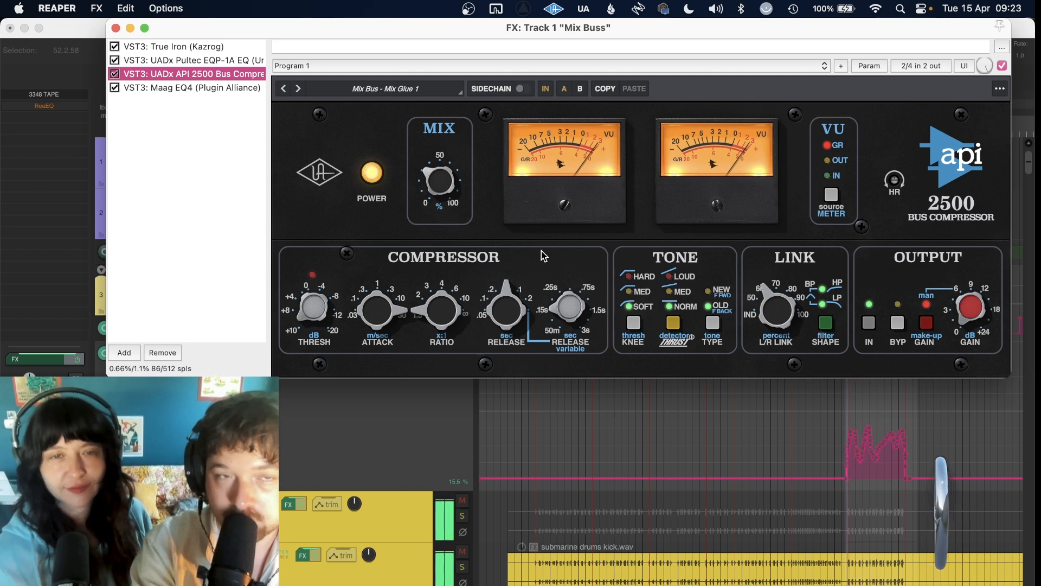
{"action": "left_click", "coordinate": [218, 89]}
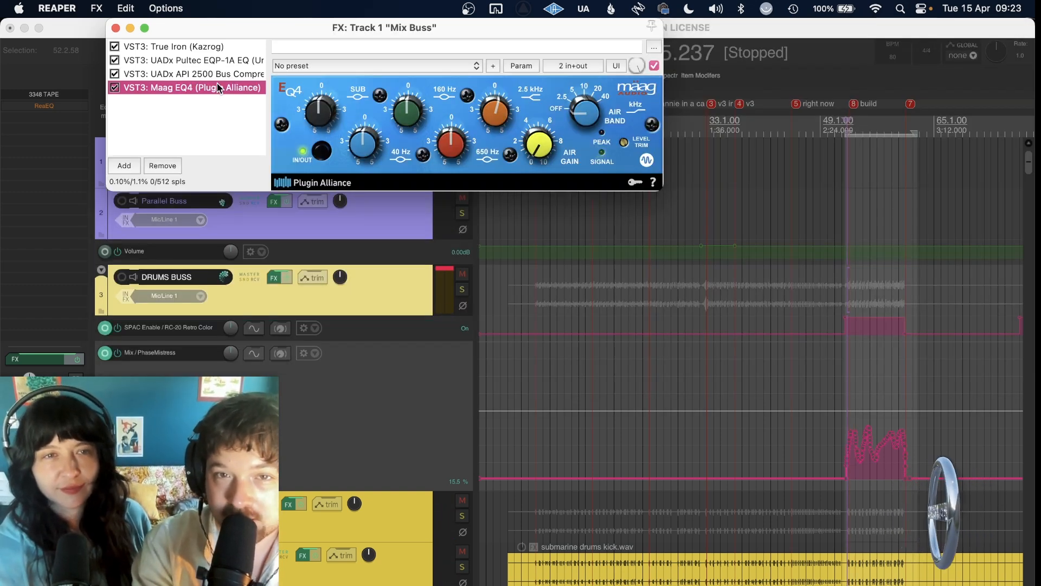
{"action": "left_click", "coordinate": [491, 107]}
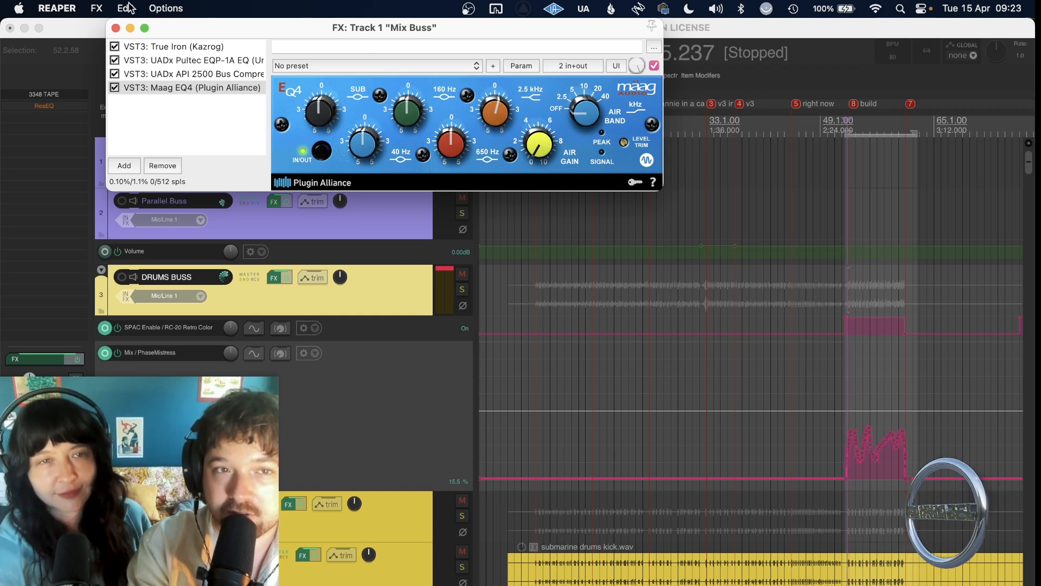
{"action": "left_click", "coordinate": [116, 27]}
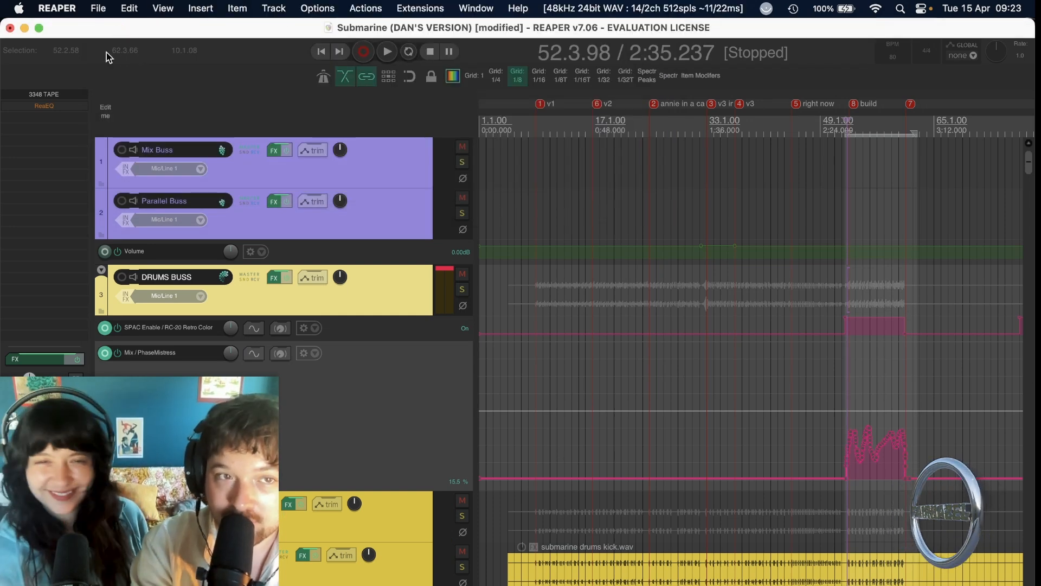
Open 3348 TAPE on the master track and compare it bypassed and enabled while playing the build section, leaving it enabled.
{"action": "left_click", "coordinate": [47, 95]}
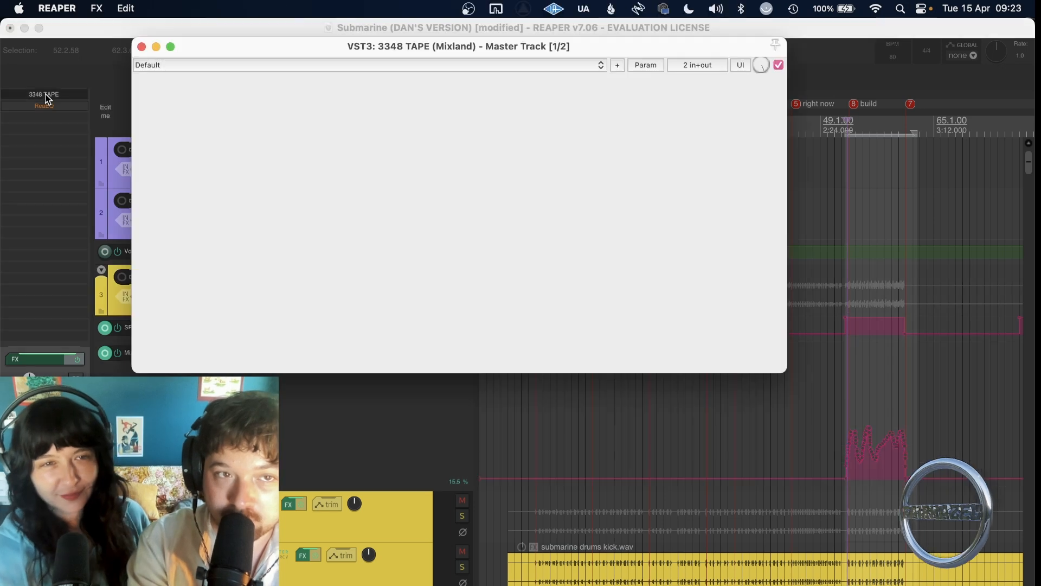
{"action": "left_click_drag", "start_coordinate": [416, 46], "coordinate": [331, 6]}
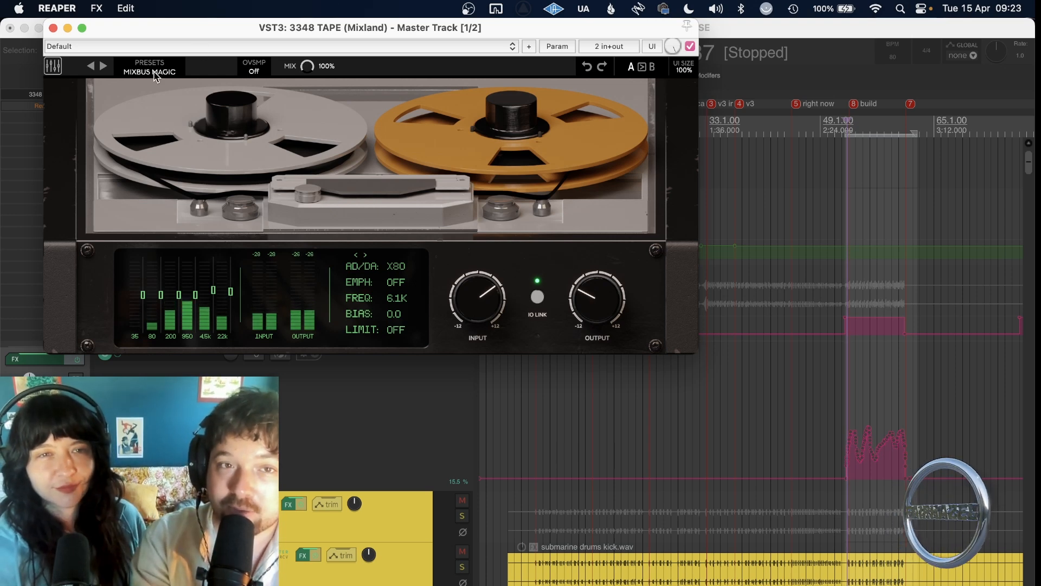
{"action": "left_click", "coordinate": [690, 47]}
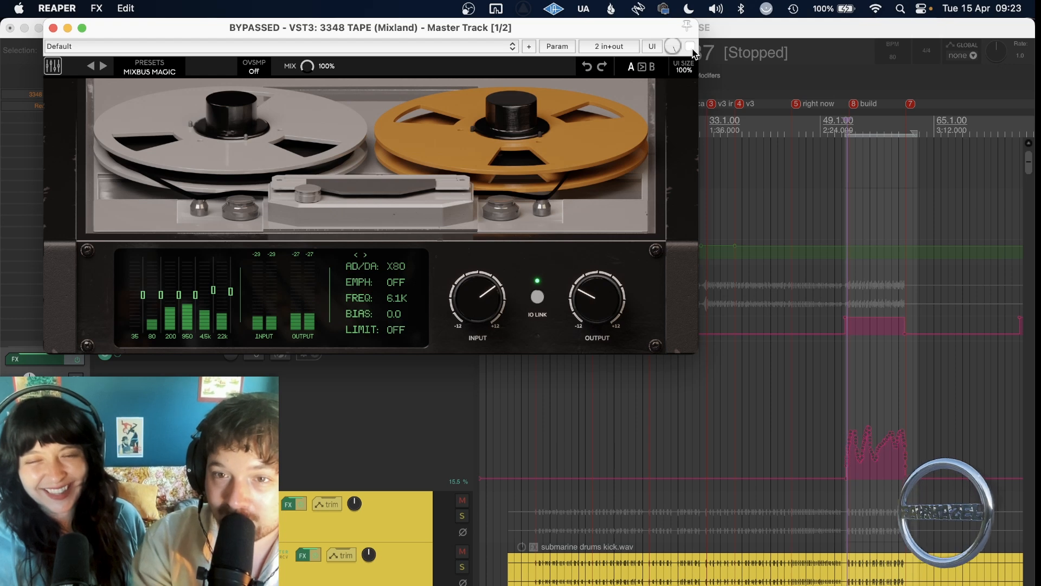
{"action": "left_click", "coordinate": [848, 191]}
{"action": "key", "text": "space"}
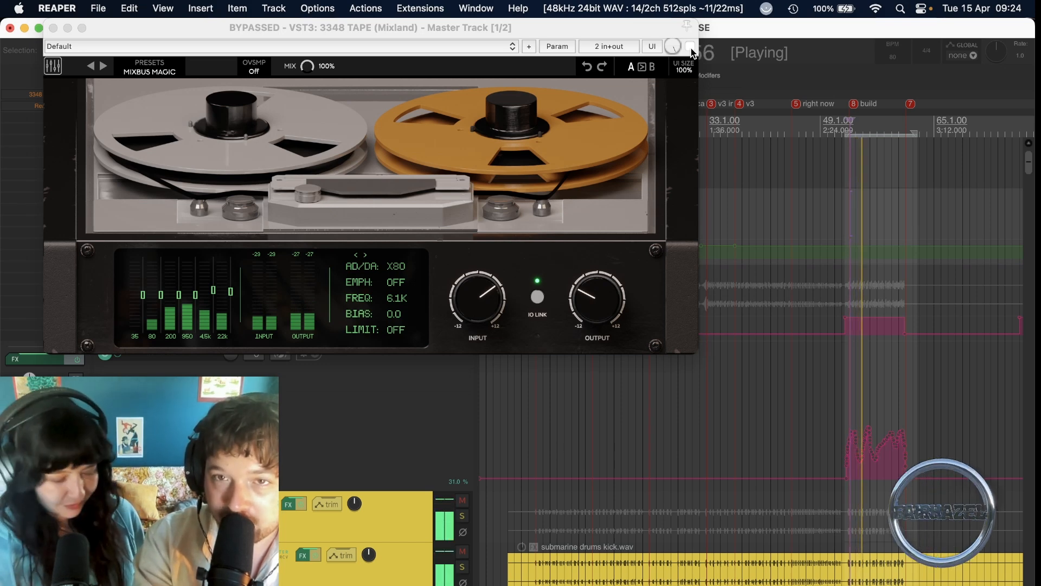
{"action": "left_click", "coordinate": [691, 47]}
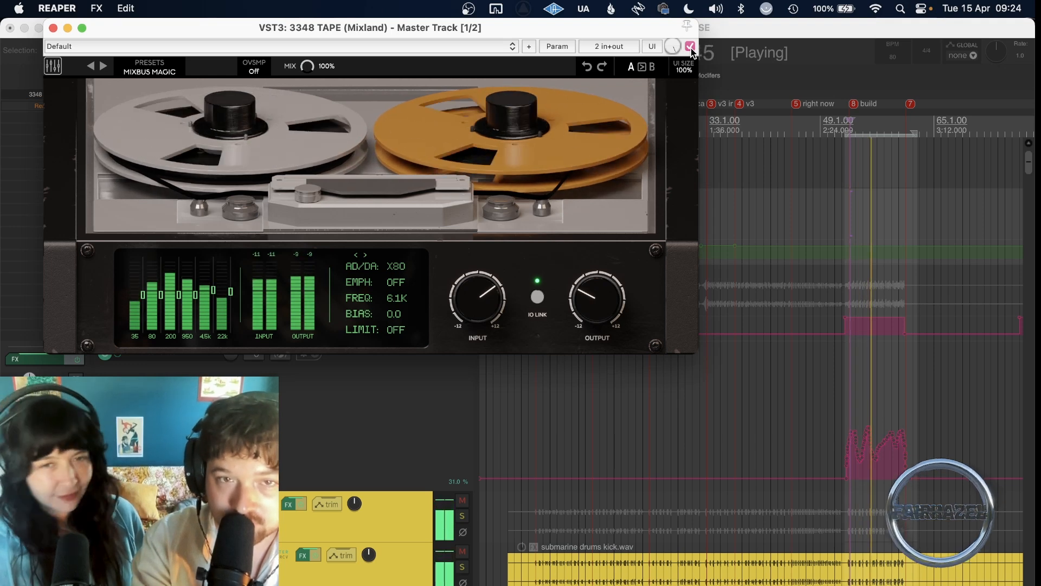
{"action": "left_click", "coordinate": [691, 48]}
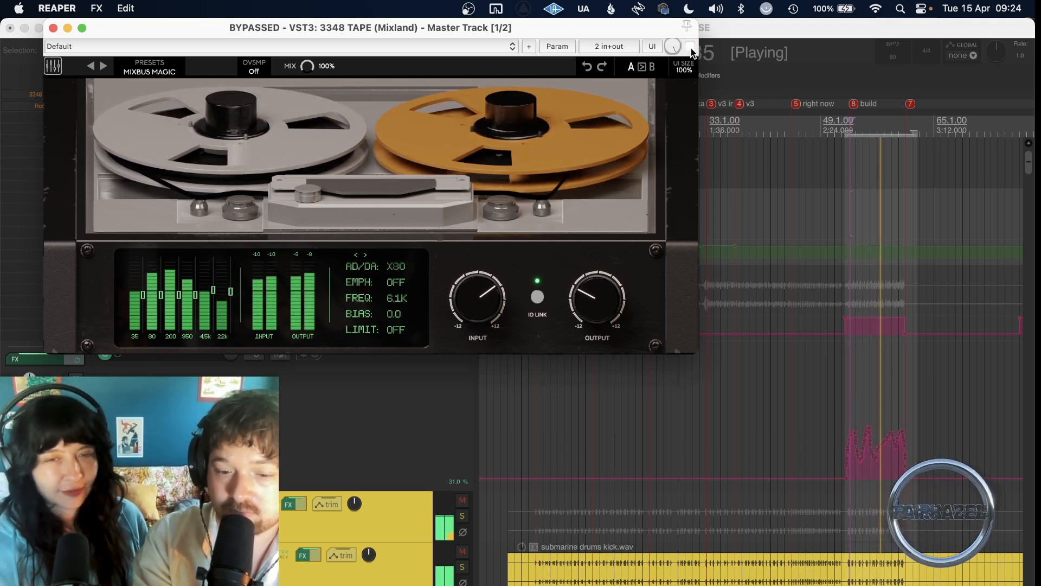
{"action": "left_click", "coordinate": [691, 47]}
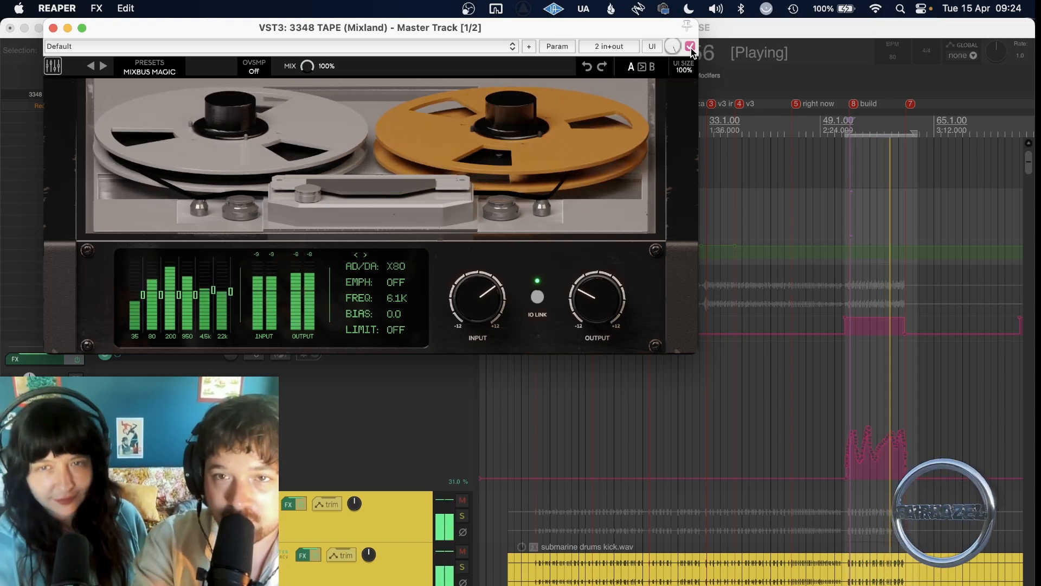
{"action": "left_click", "coordinate": [821, 408]}
{"action": "key", "text": "space"}
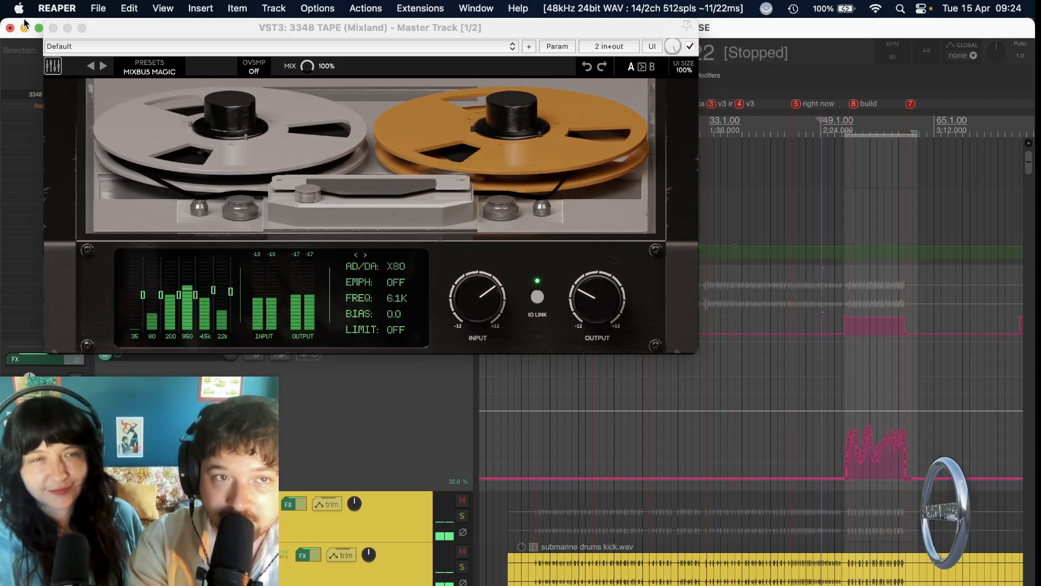
Close the 3348 TAPE window and save the project.
{"action": "left_click", "coordinate": [53, 27]}
{"action": "key", "text": "super+s"}
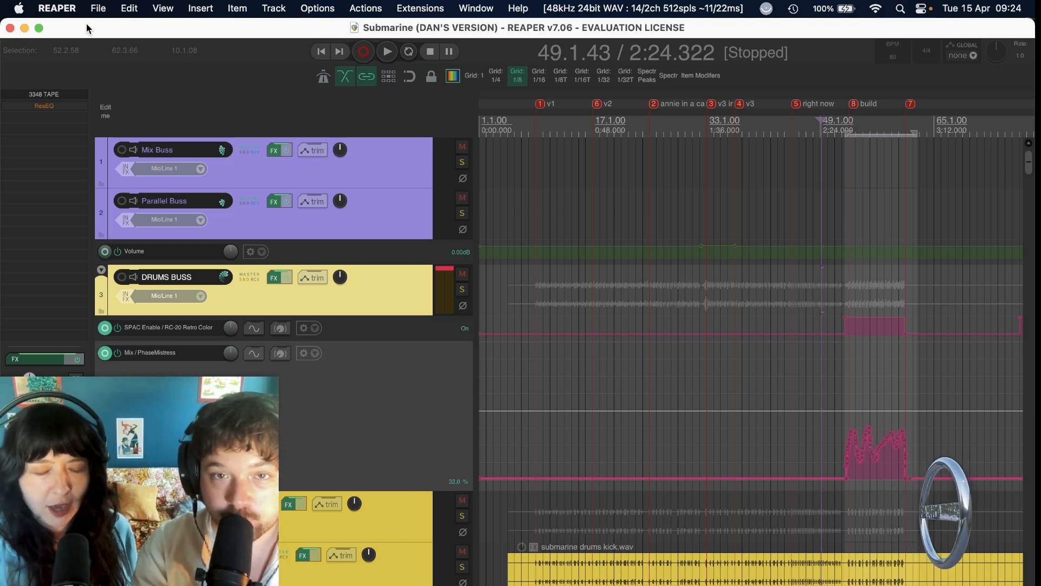
{"action": "mouse_move", "coordinate": [0, 265]}
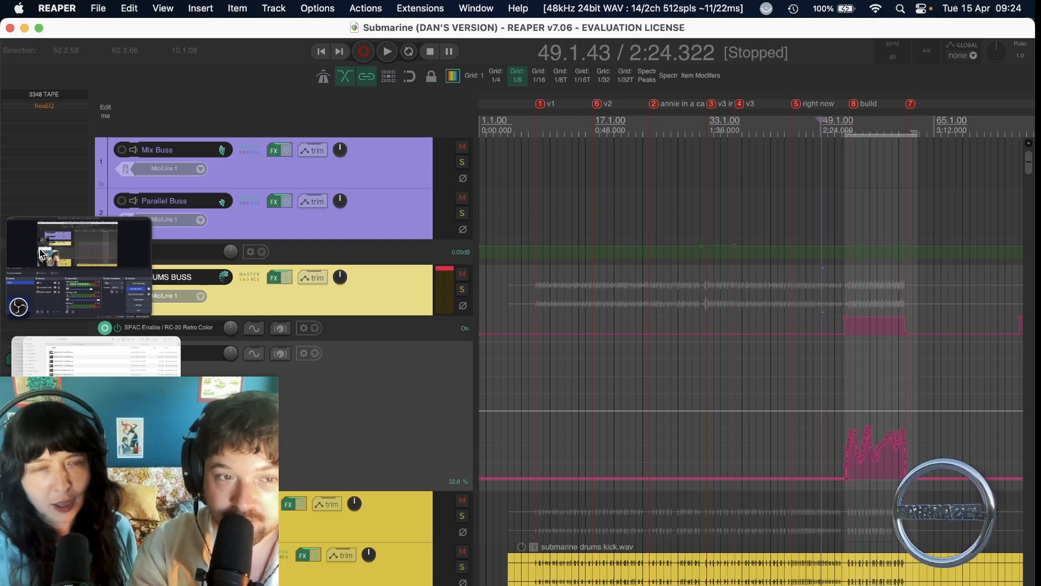